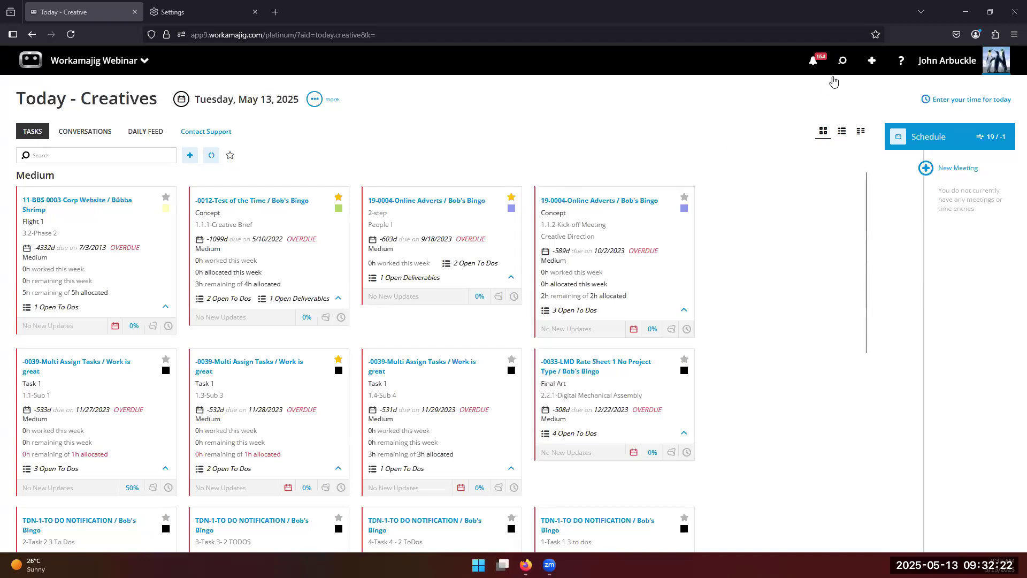
Run a global search for "franklin" across the system's records.
left_click(843, 62)
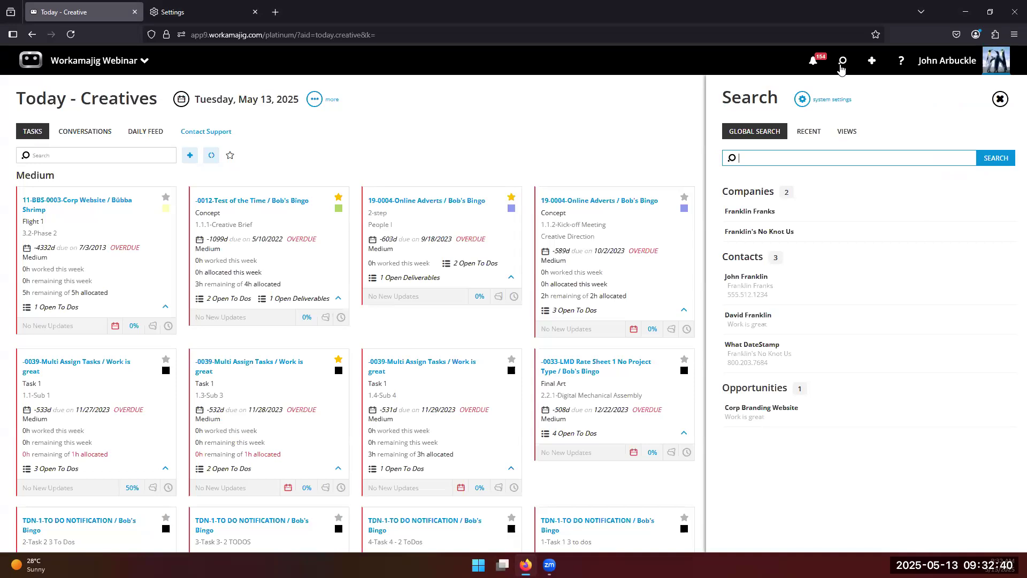
type("franklin")
left_click(997, 158)
Review the list of recently opened reports, orders, invoices and projects in the search area.
left_click(805, 138)
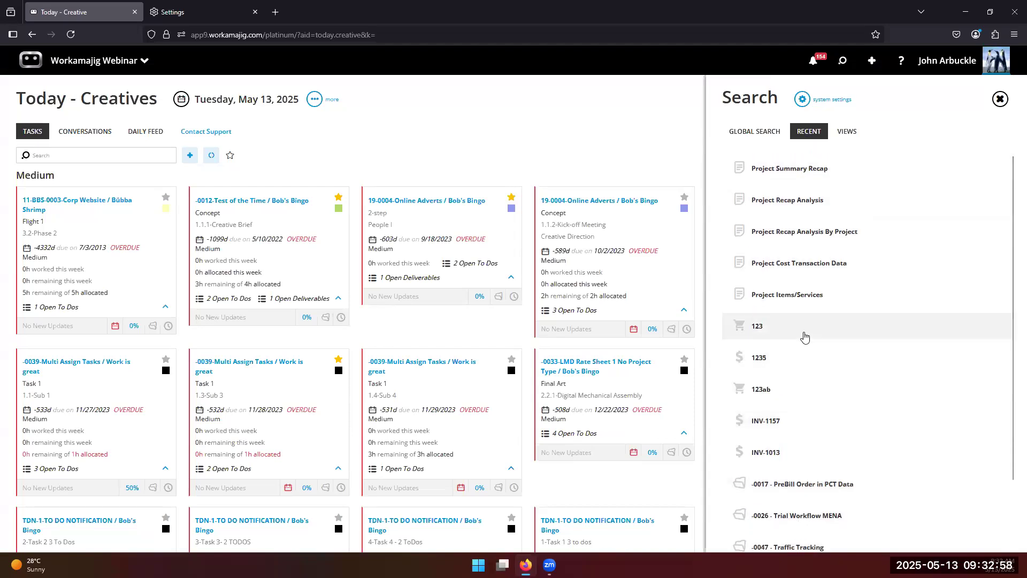
scroll(771, 348, "down", 1)
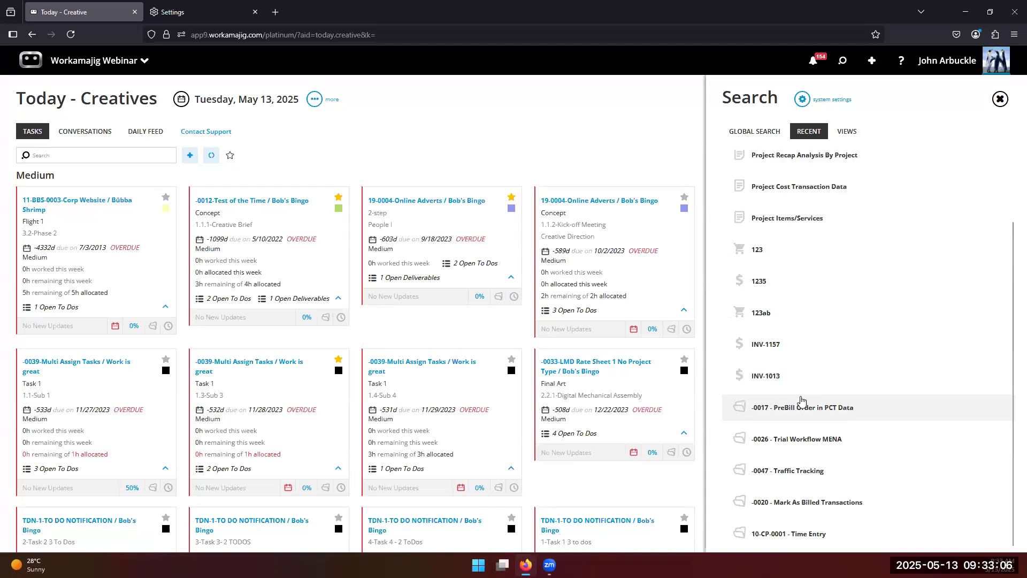
scroll(792, 380, "up", 2)
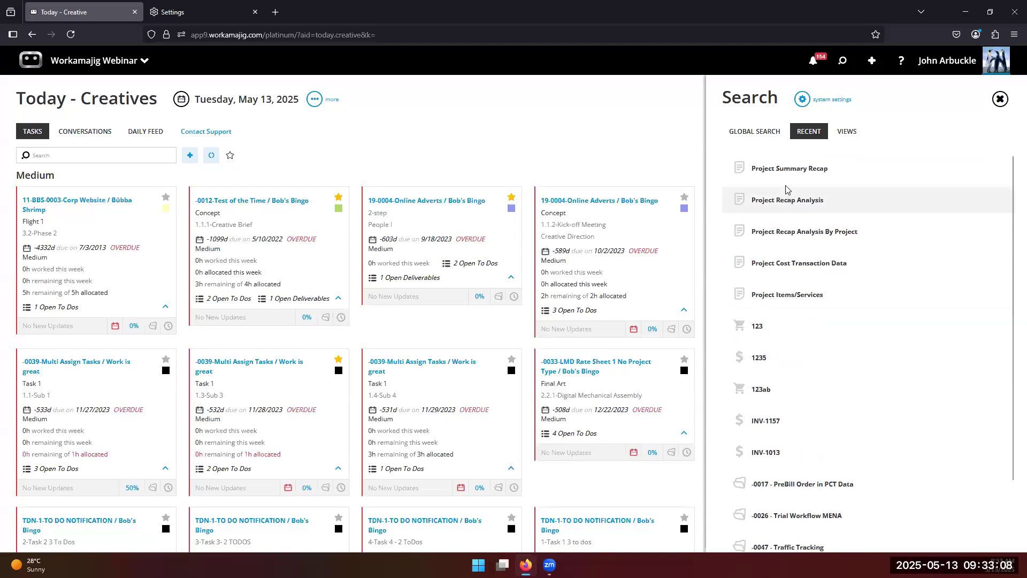
Browse the searchable views by category, from Favorites and Sales through Project Management, Purchasing and Media.
left_click(849, 133)
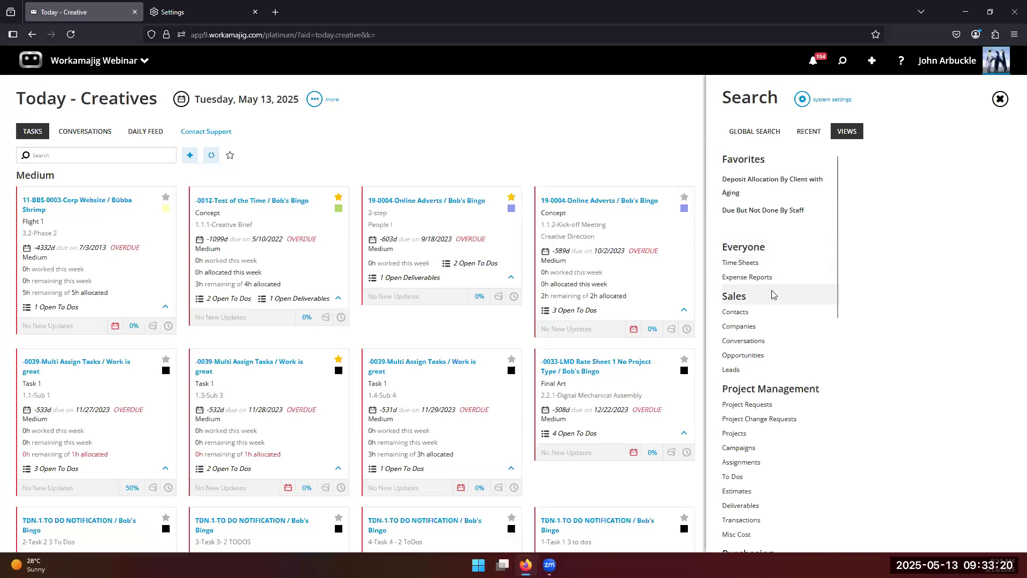
scroll(773, 295, "down", 2)
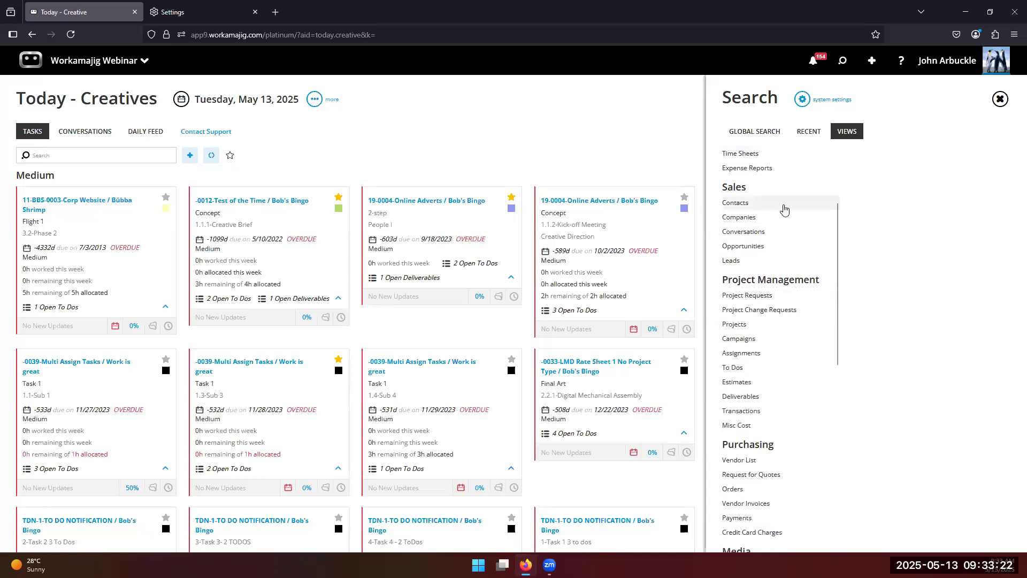
scroll(765, 289, "down", 1)
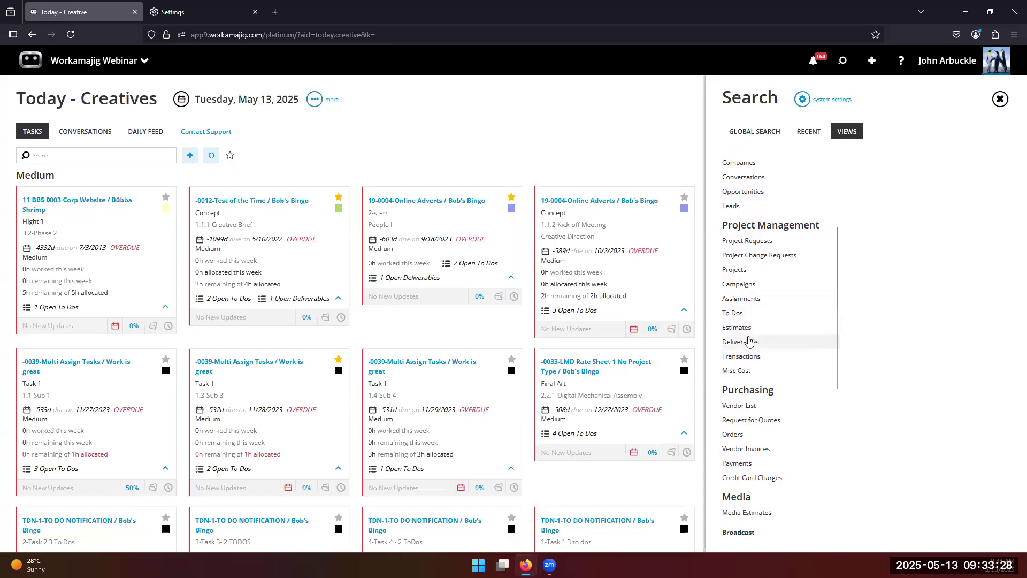
scroll(749, 341, "up", 3)
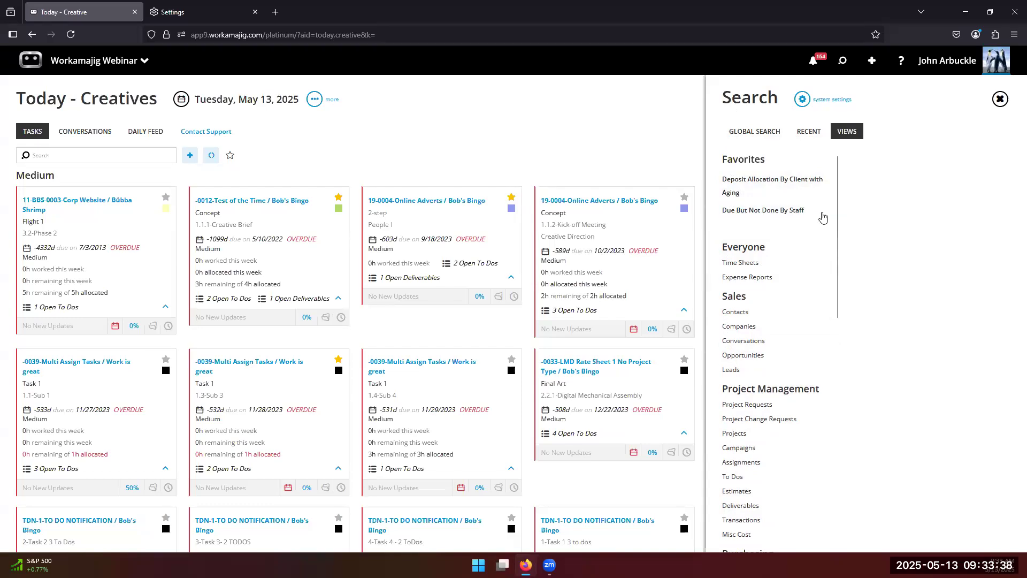
Add the All Neglected Contacts view to the favorites, open it from there, and return to the search views.
left_click(761, 315)
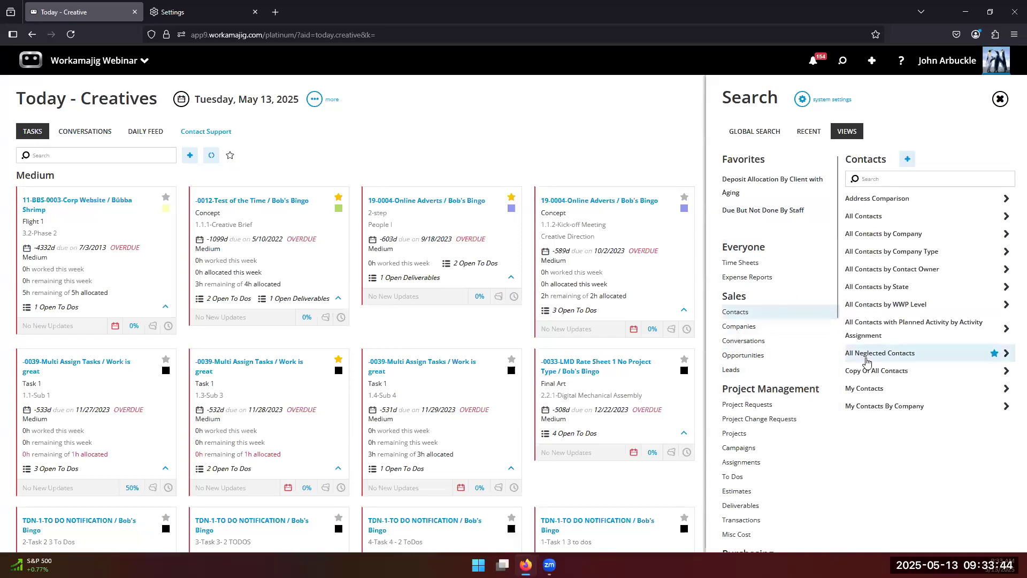
left_click(994, 353)
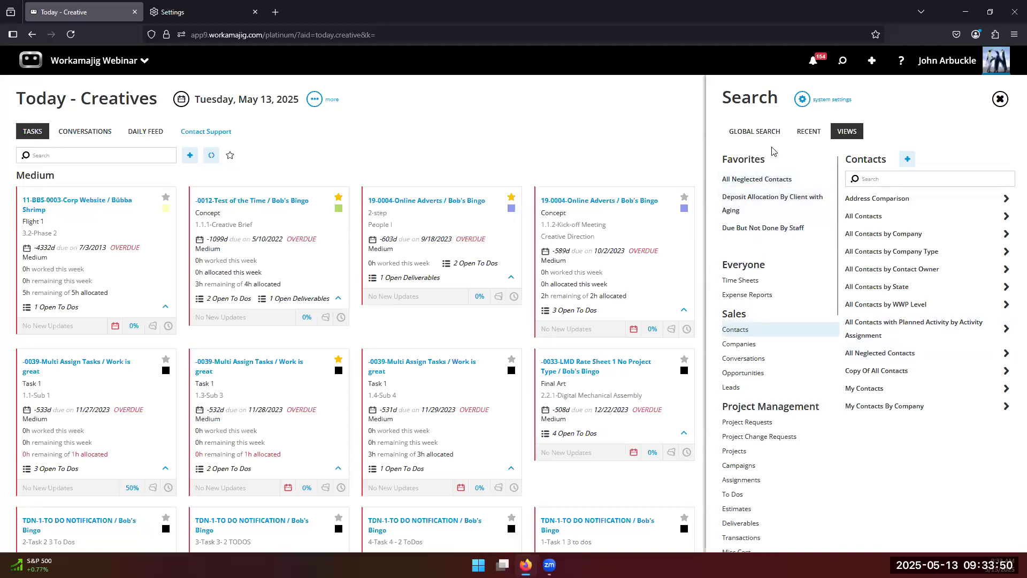
left_click(732, 183)
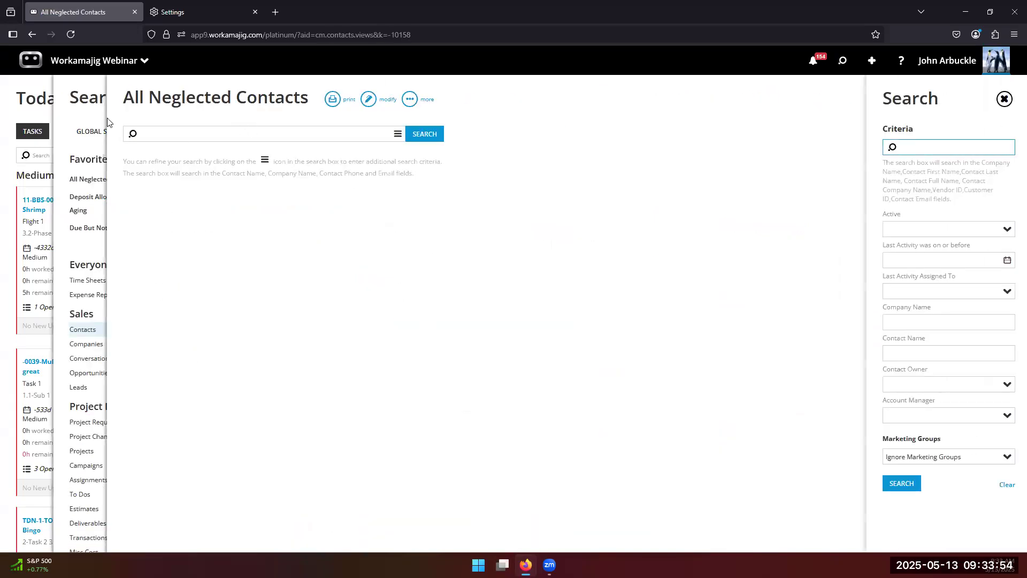
left_click(69, 114)
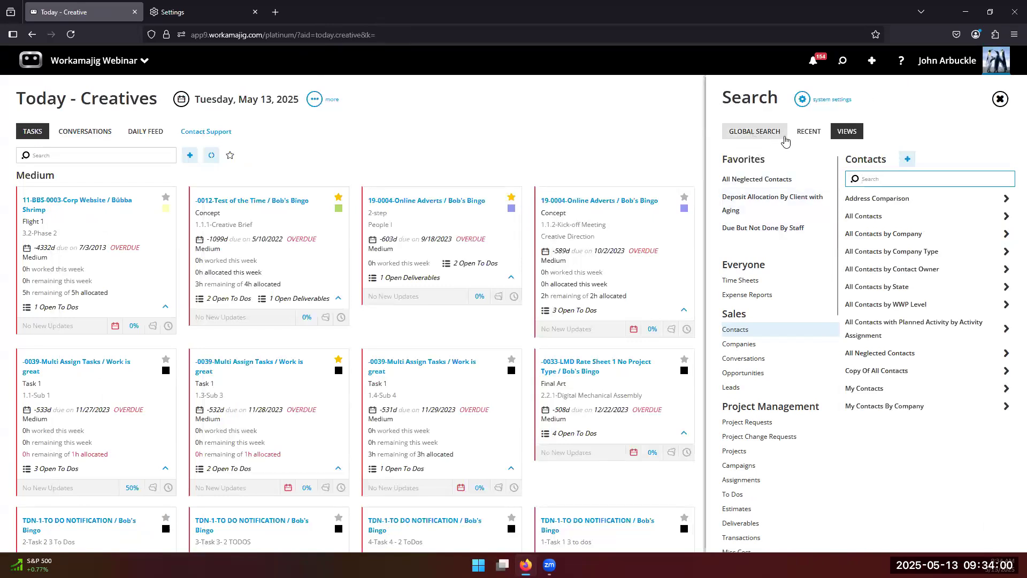
Examine which application sections are enabled for the Company Defaults group in the system search settings, then close the settings and search.
left_click(801, 101)
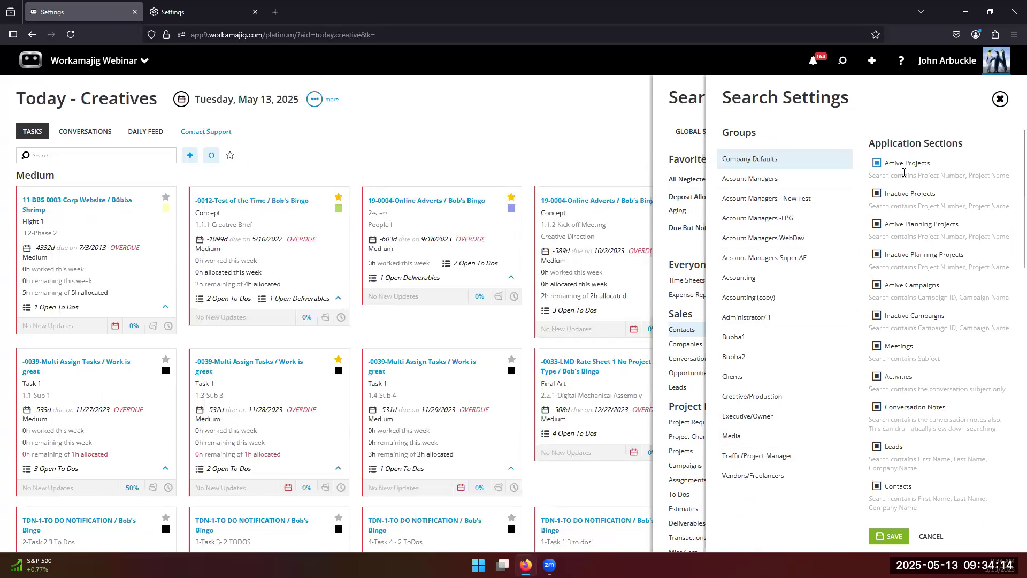
scroll(899, 228, "down", 1)
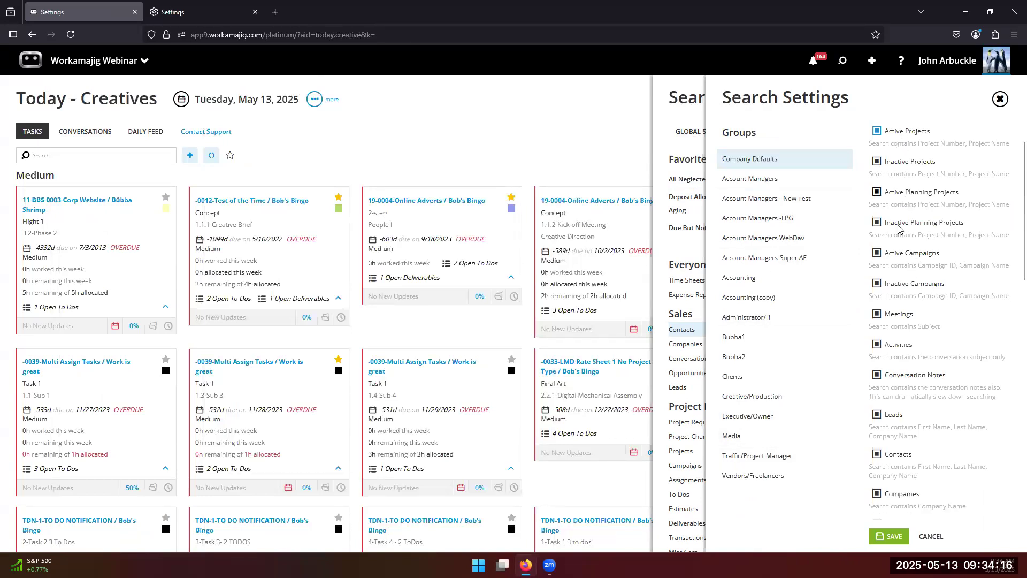
scroll(899, 227, "up", 1)
scroll(900, 229, "down", 5)
scroll(902, 229, "down", 3)
scroll(903, 239, "down", 2)
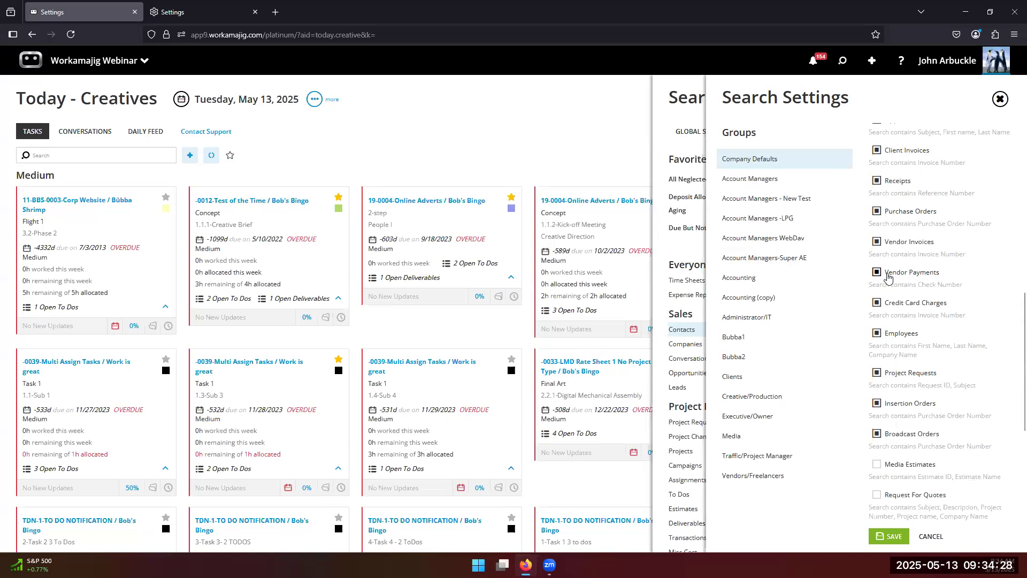
scroll(888, 277, "down", 4)
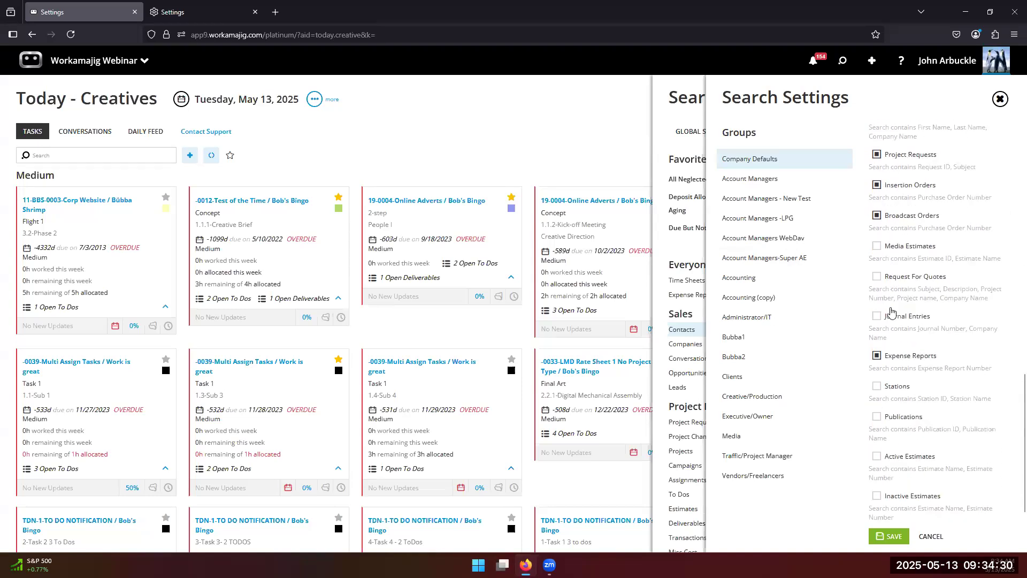
scroll(891, 313, "down", 1)
scroll(890, 312, "up", 2)
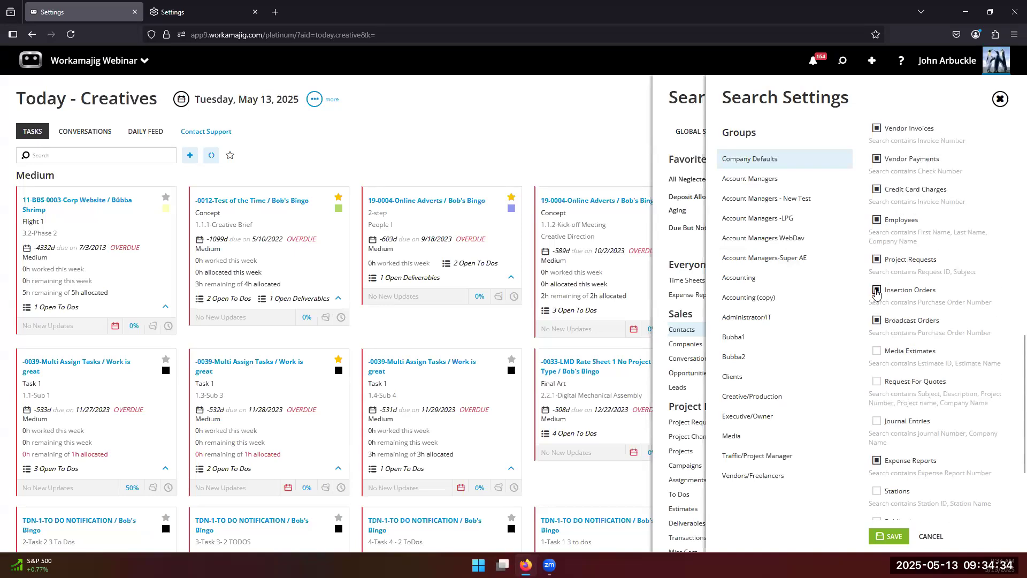
scroll(877, 192, "up", 3)
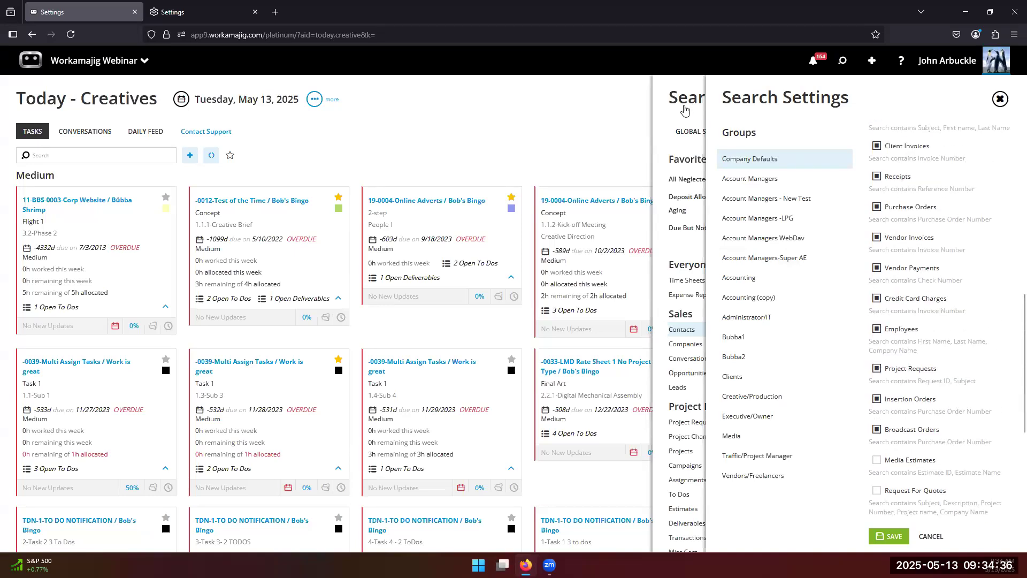
left_click(683, 110)
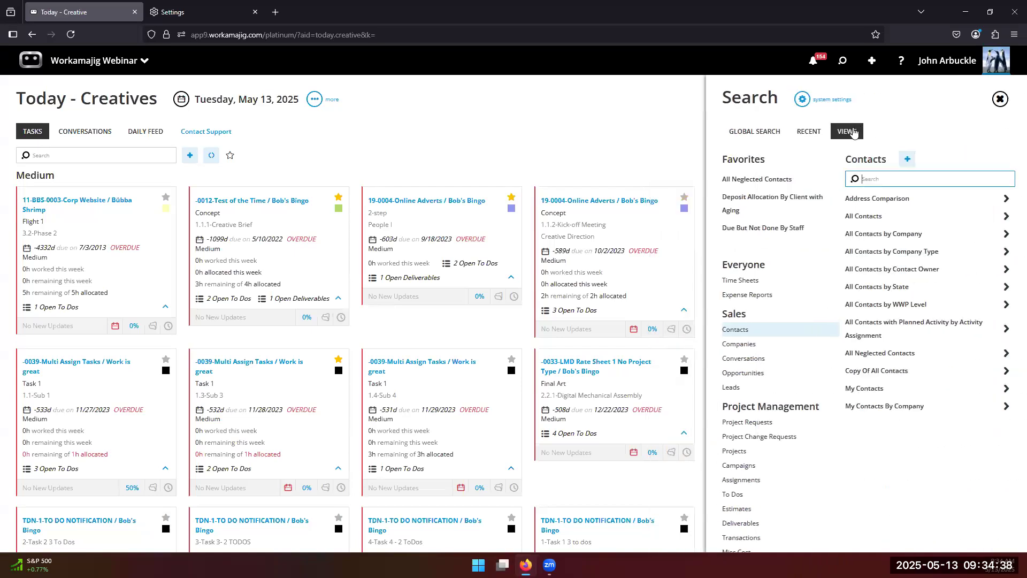
left_click(630, 124)
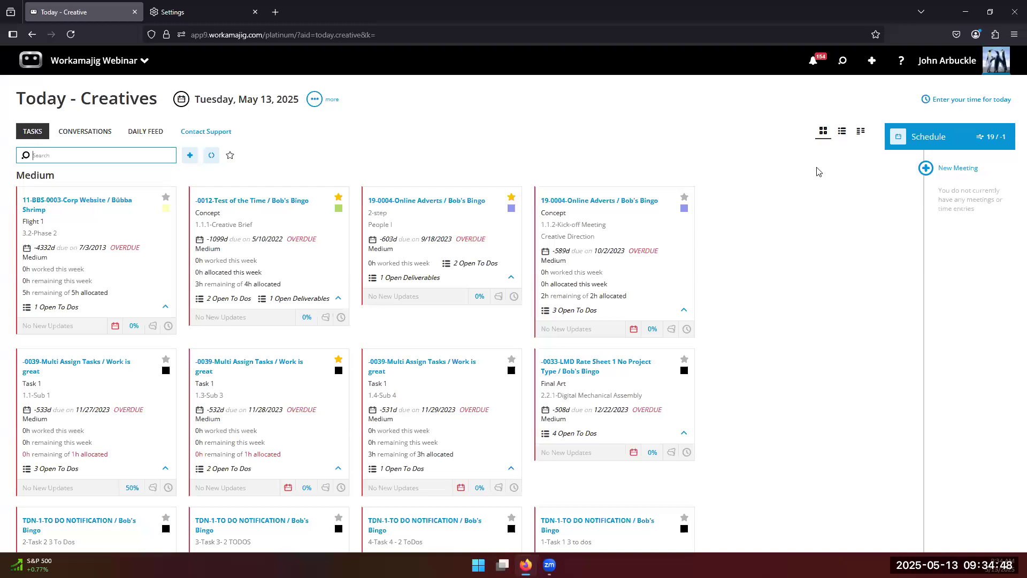
Open the Deposit Allocation By Client with Aging view from the Client Invoices views.
left_click(843, 60)
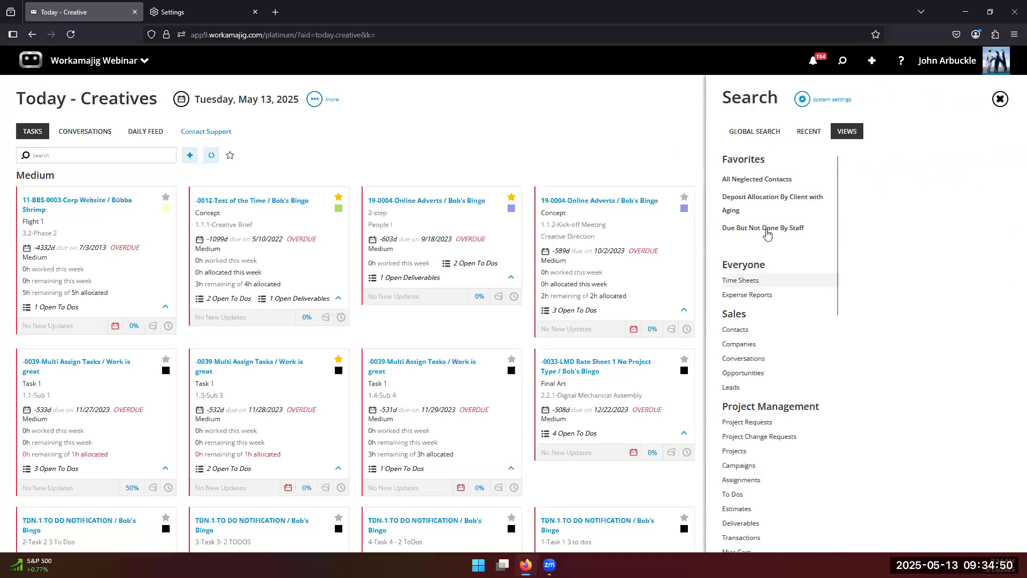
scroll(744, 342, "down", 6)
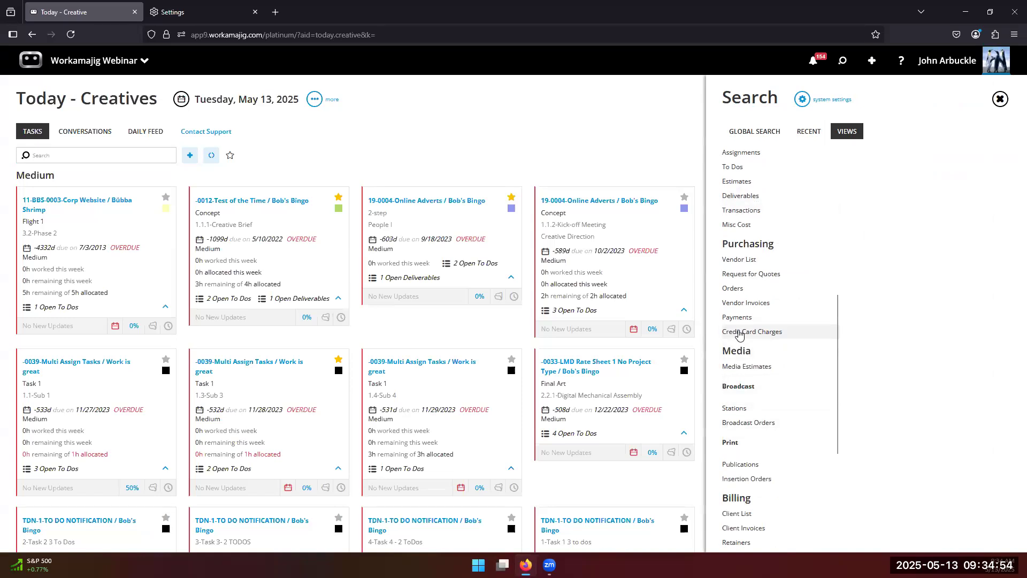
scroll(776, 321, "down", 4)
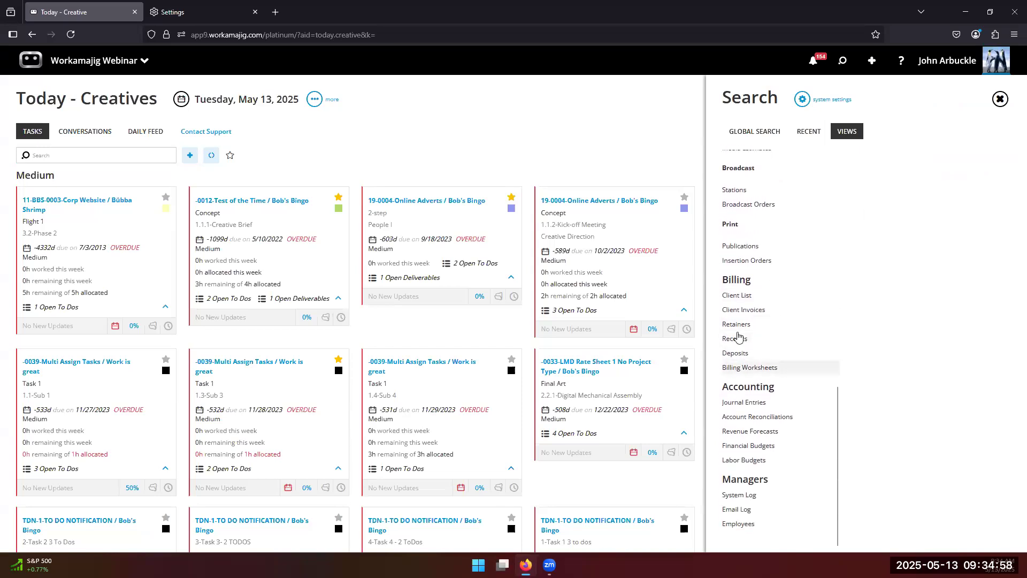
left_click(741, 312)
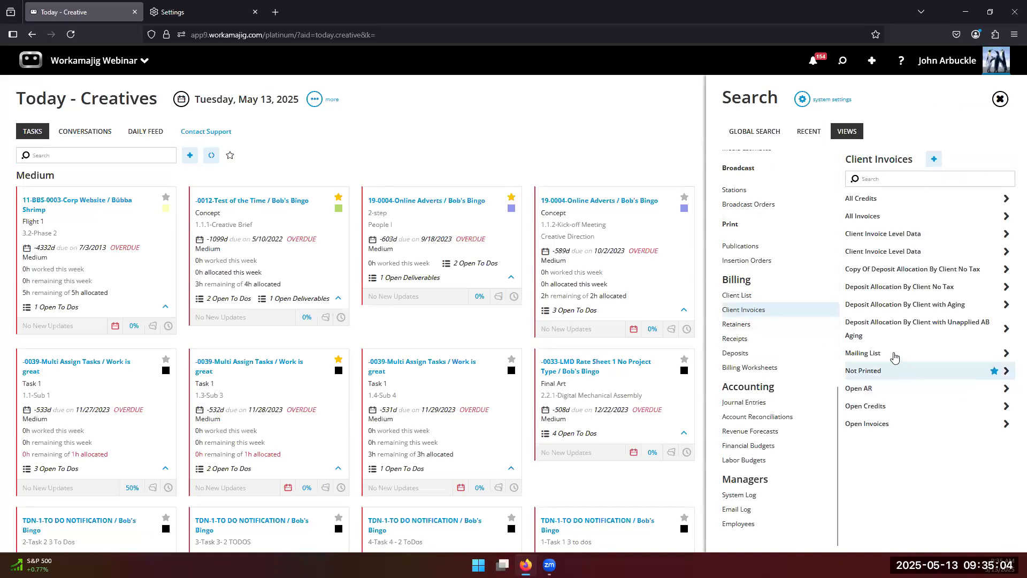
left_click(883, 312)
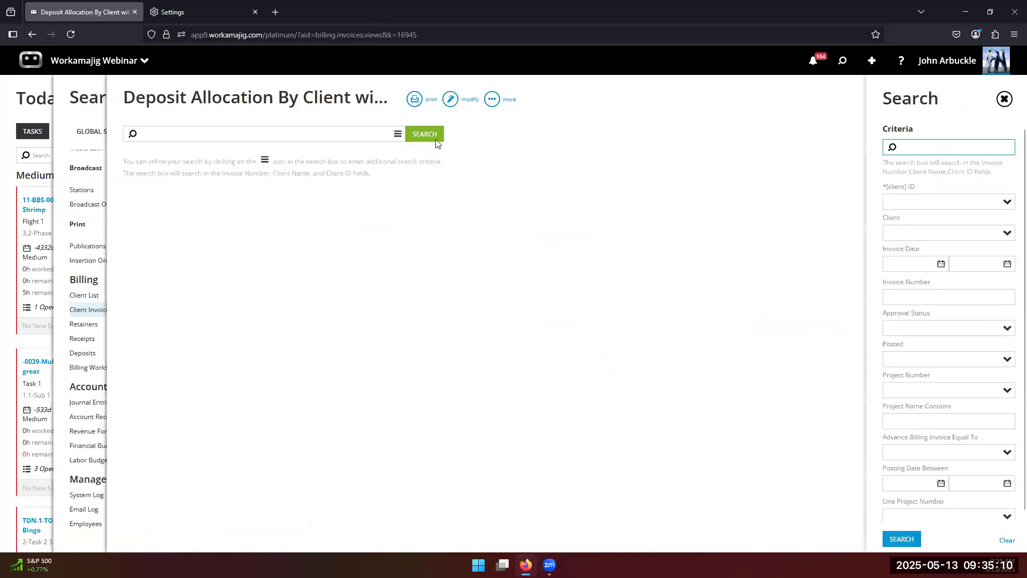
Open the view for modification and examine its layout groups, columns and calculated column formulas.
left_click(451, 100)
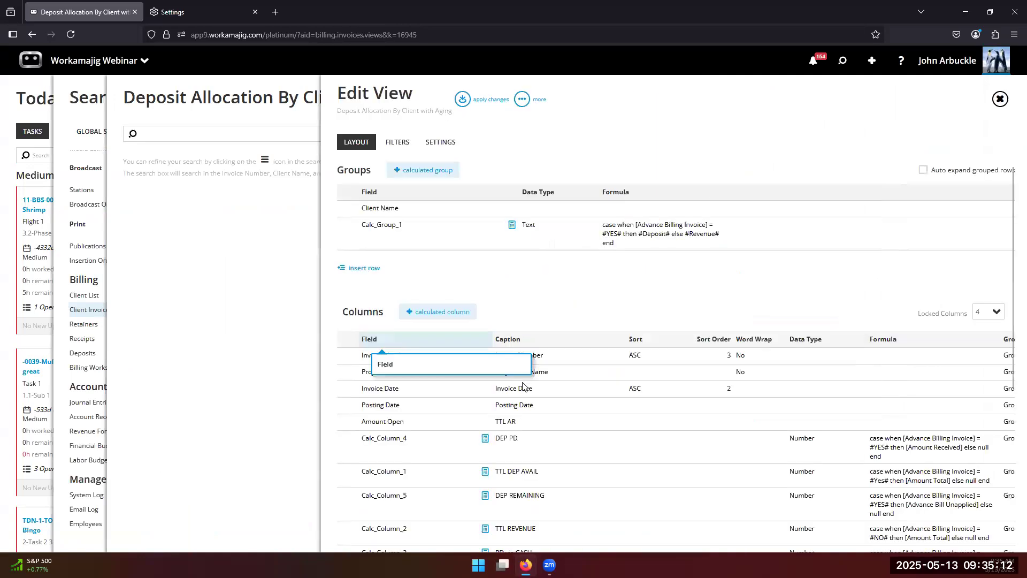
scroll(428, 342, "down", 4)
scroll(422, 291, "up", 2)
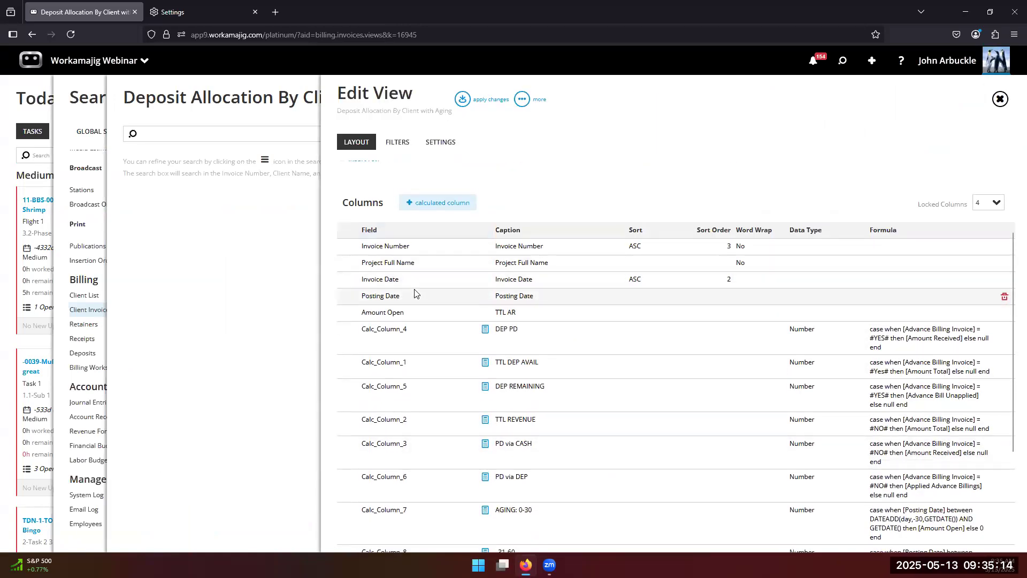
scroll(408, 314, "down", 3)
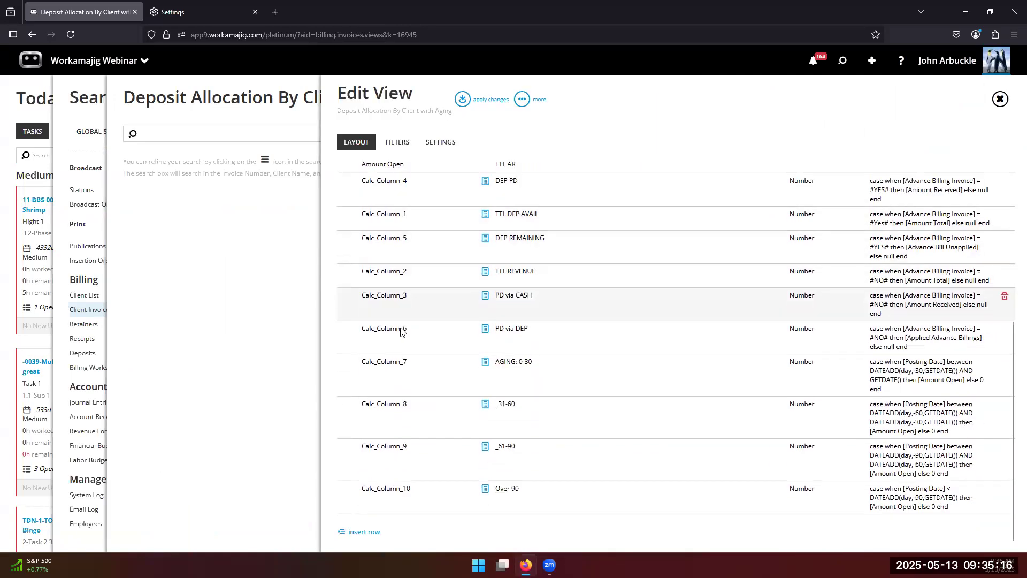
scroll(470, 383, "up", 4)
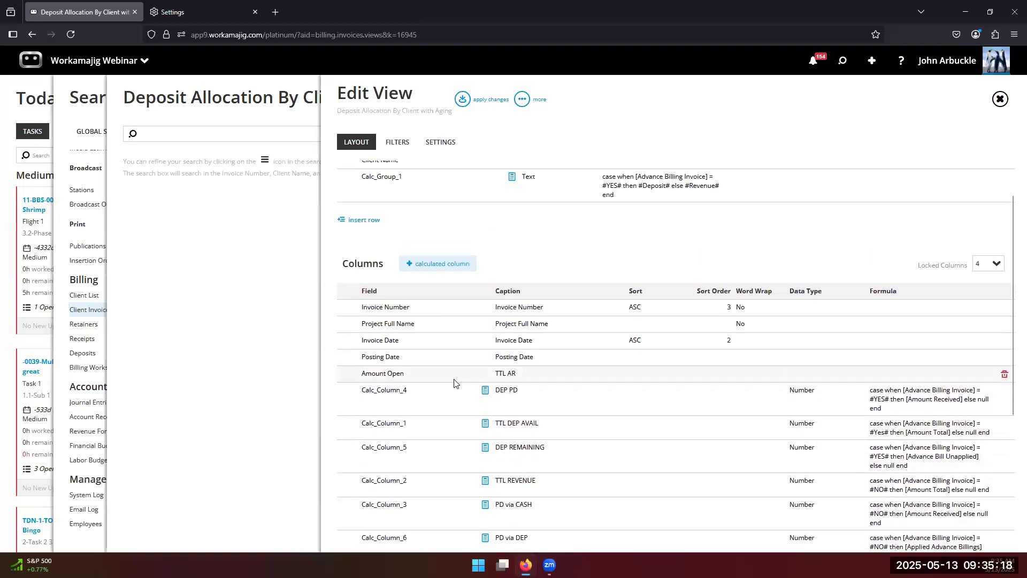
scroll(443, 257, "up", 1)
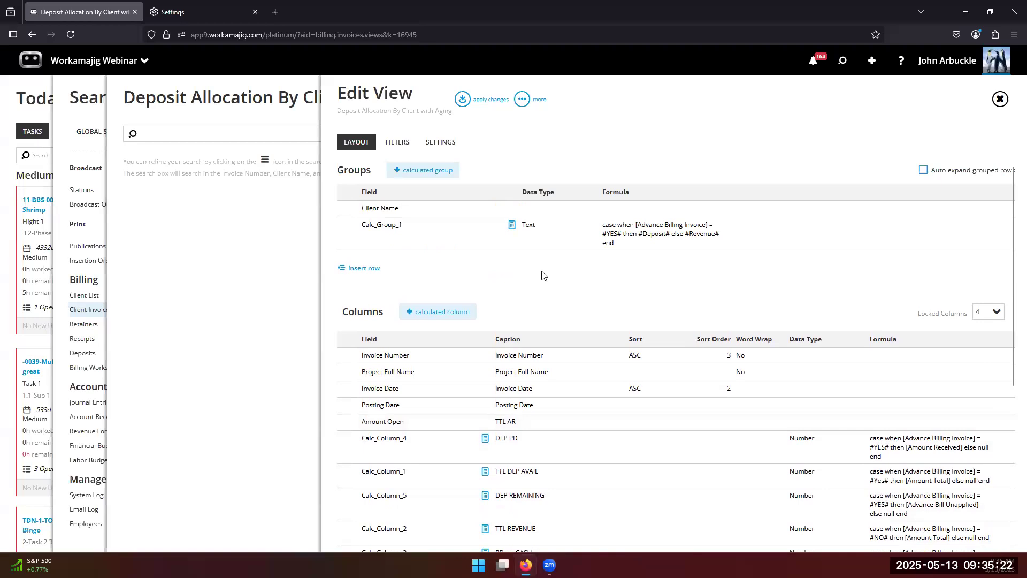
scroll(543, 275, "down", 2)
scroll(605, 254, "up", 2)
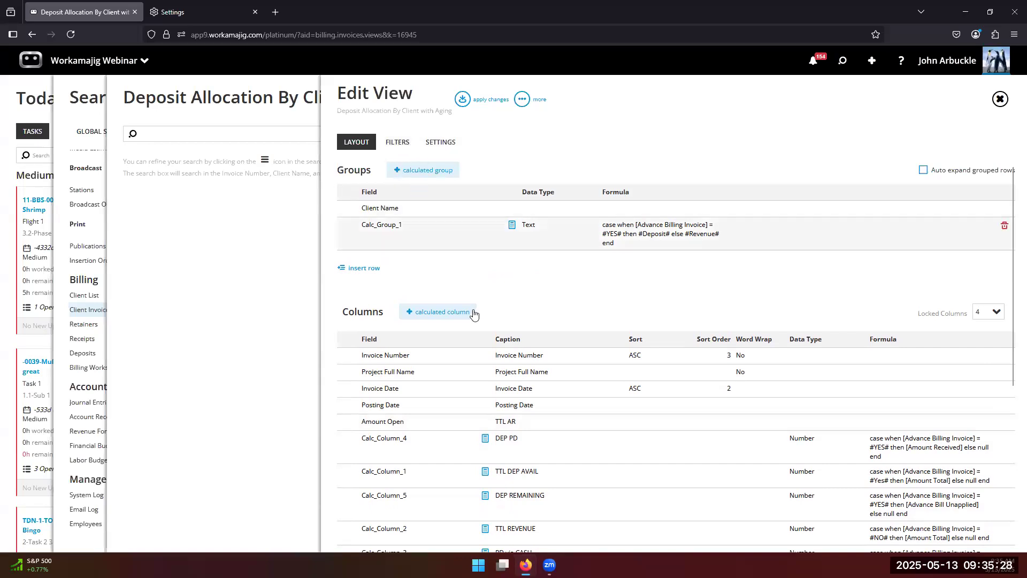
scroll(455, 299, "down", 2)
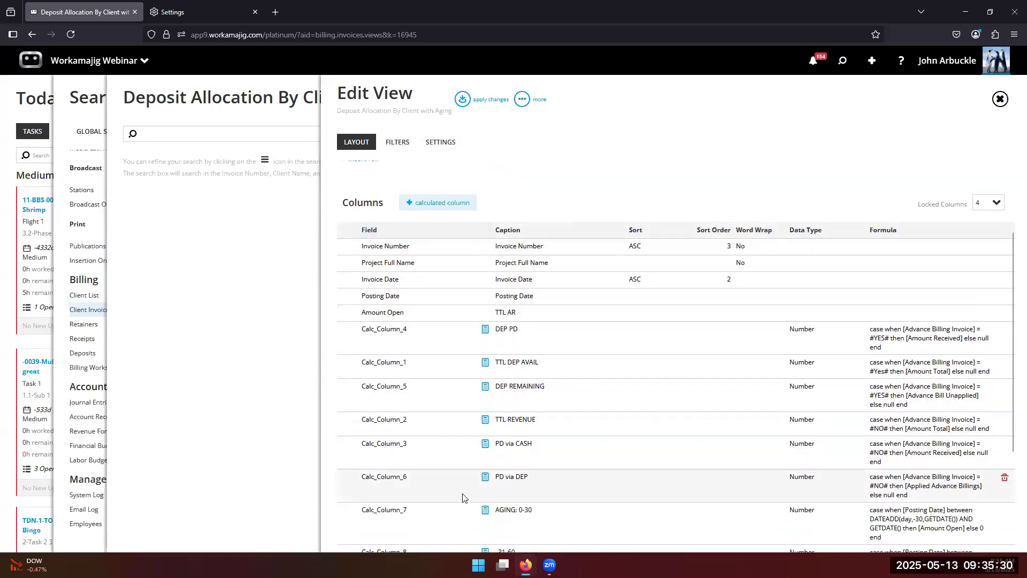
scroll(427, 471, "down", 2)
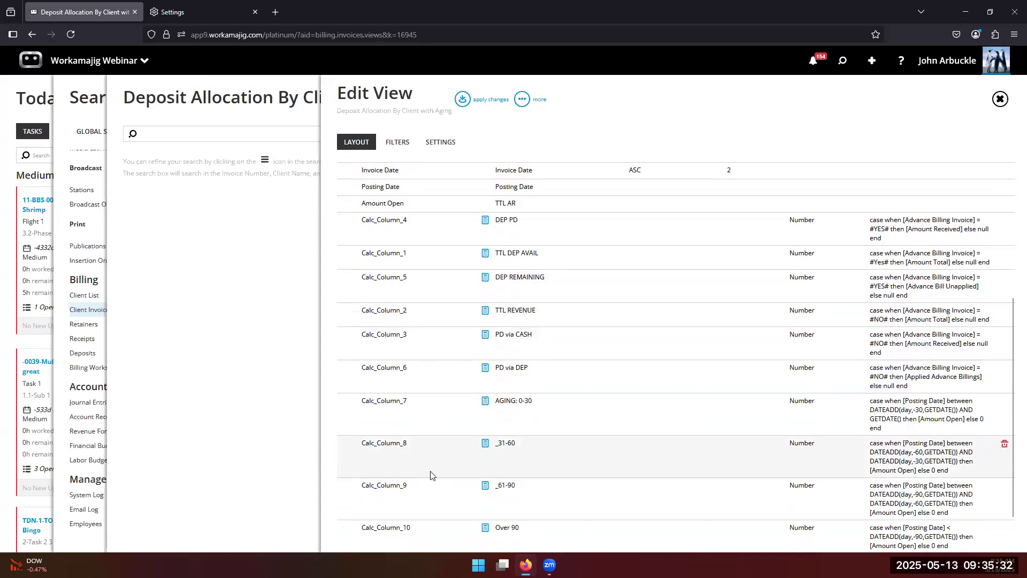
scroll(420, 458, "up", 4)
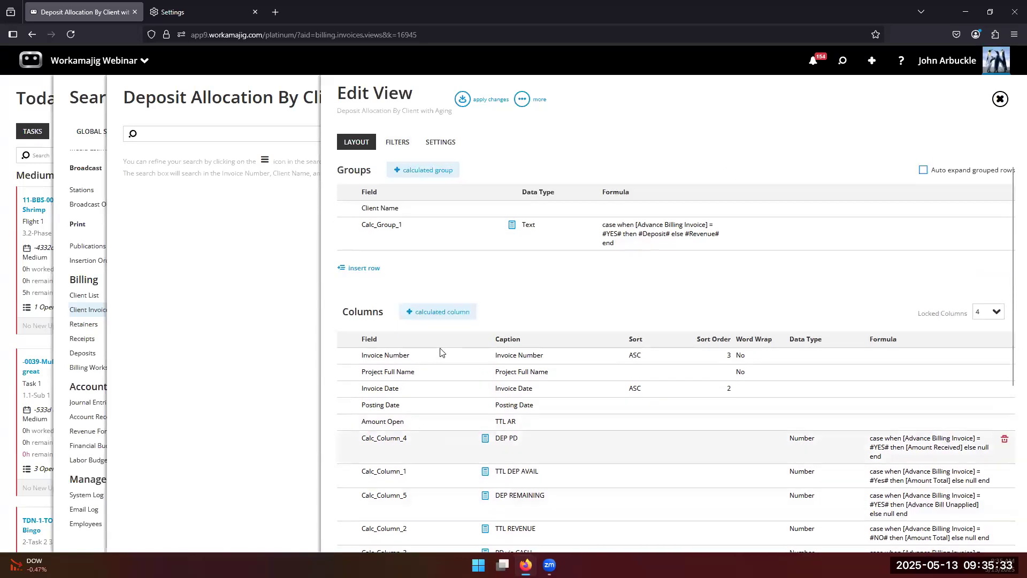
Open the view's settings and examine the security groups that can be given access under Visible To.
left_click(444, 141)
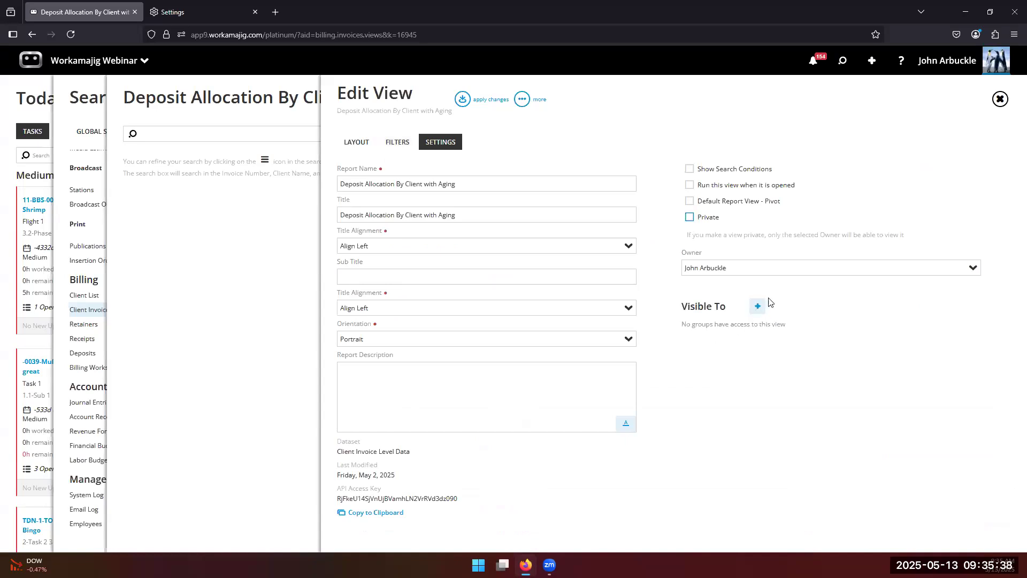
left_click(758, 306)
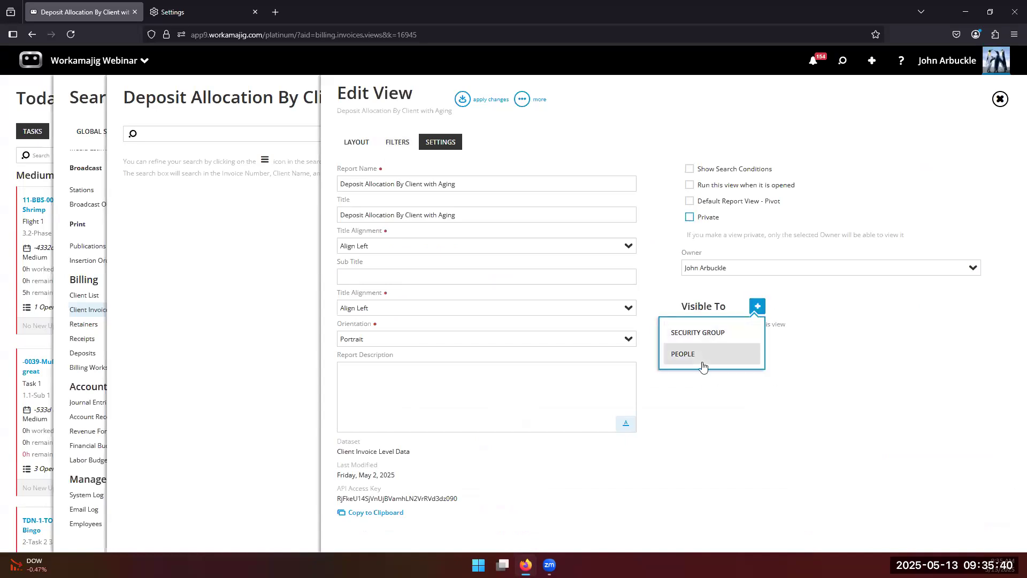
left_click(707, 333)
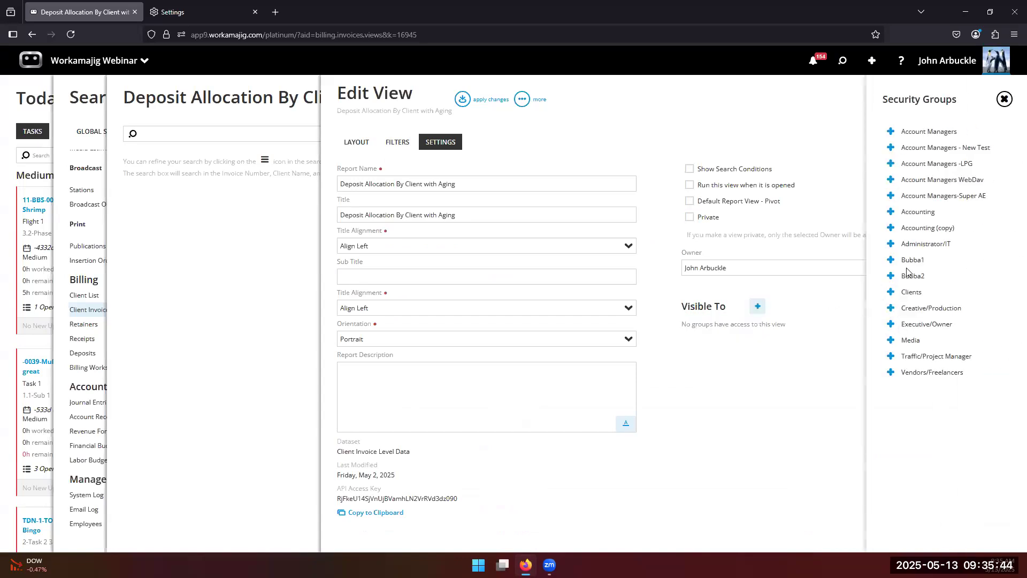
left_click(814, 387)
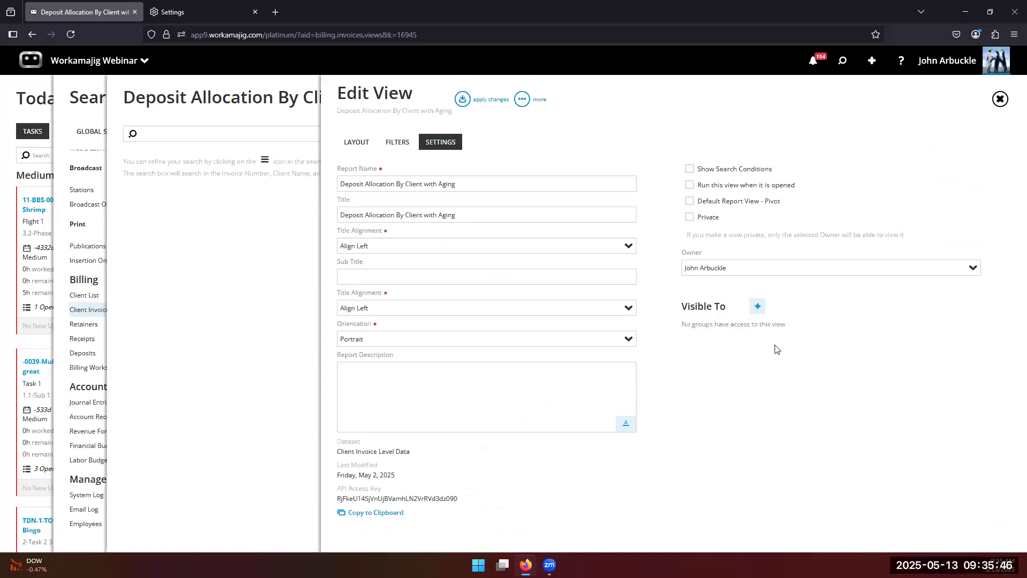
Examine the people who can be given access to the view, and close the view editor without saving.
left_click(758, 306)
left_click(707, 356)
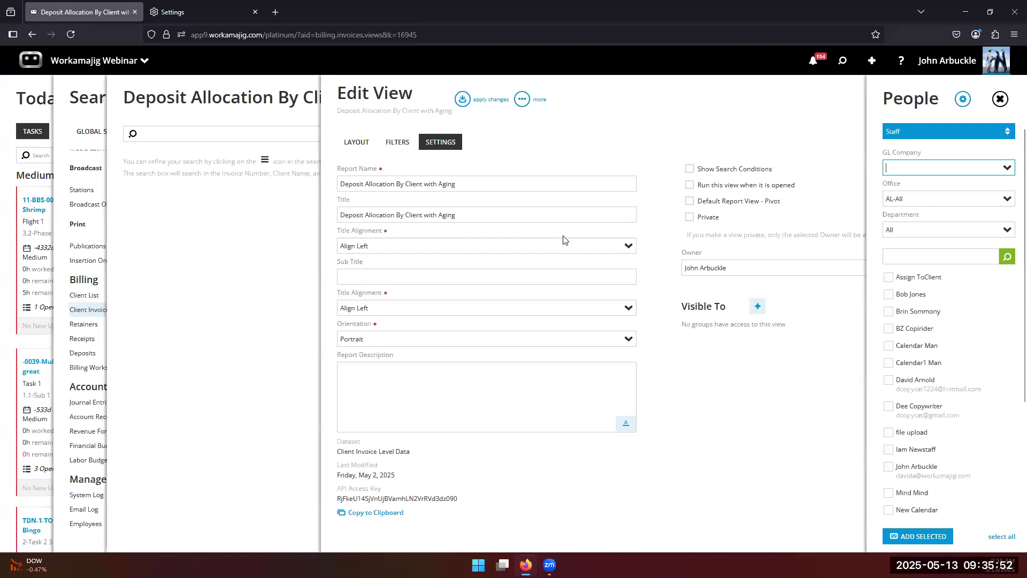
left_click(707, 386)
left_click(276, 323)
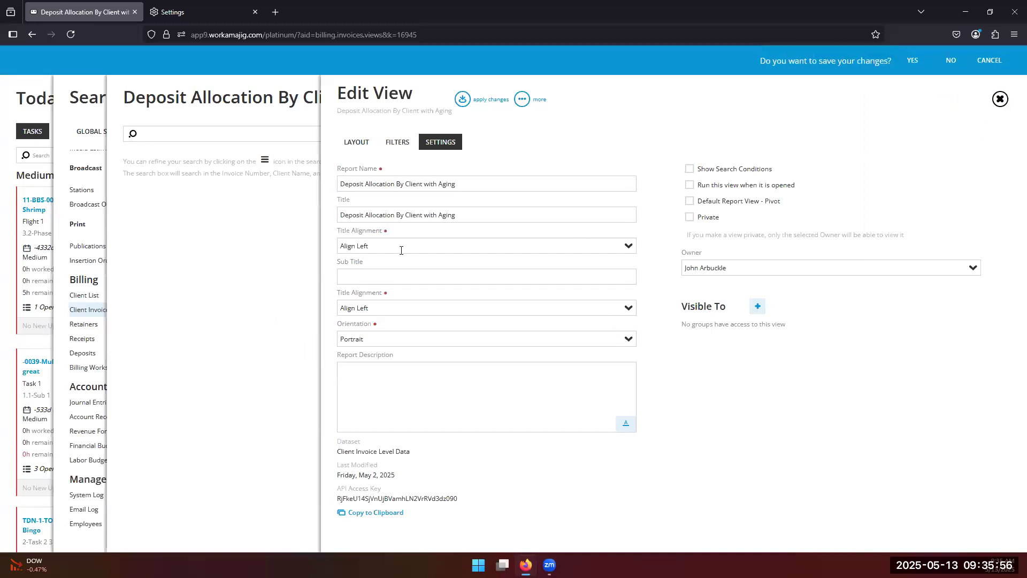
left_click(944, 64)
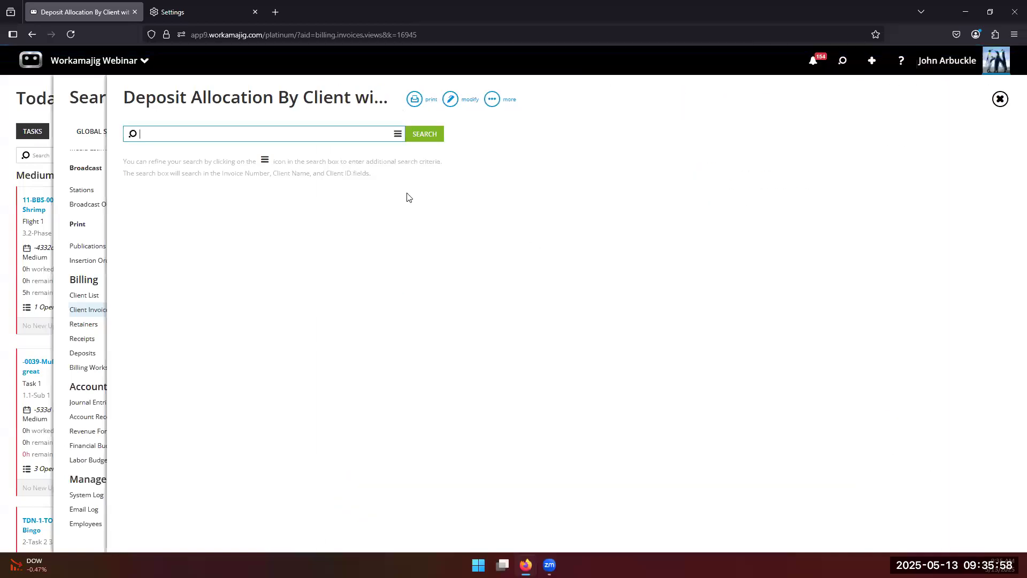
Run the Deposit Allocation By Client with Aging view without criteria and examine its advanced search criteria.
left_click(436, 134)
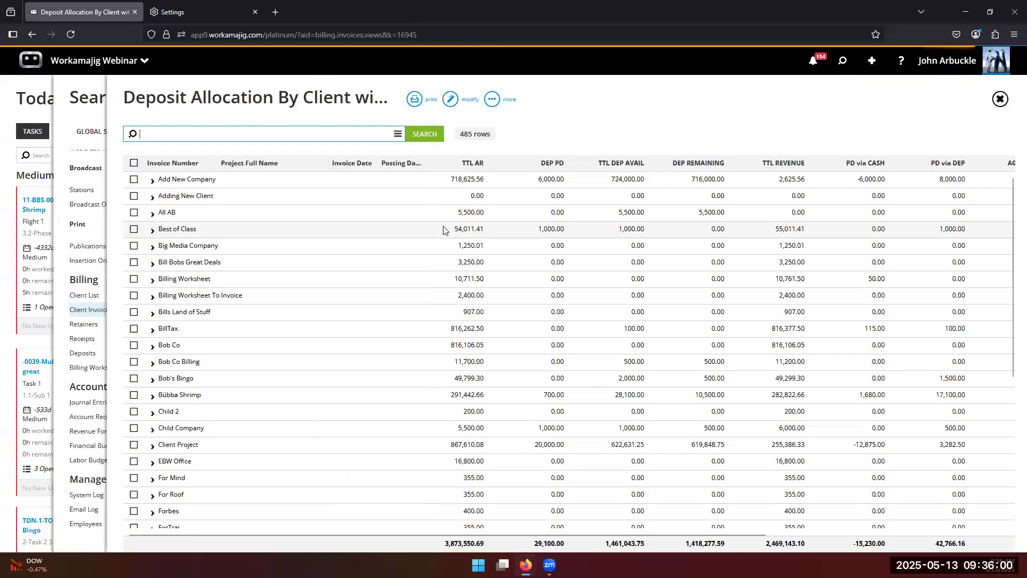
left_click(396, 135)
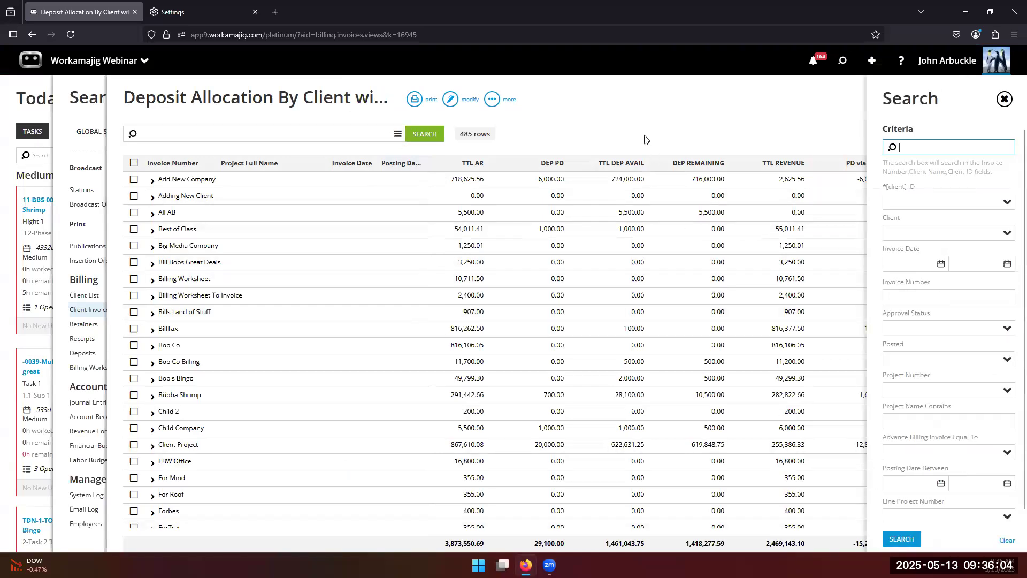
left_click(556, 117)
Reopen the view for modification, examine its filters and its private and run-on-open settings, and close the editor.
left_click(448, 98)
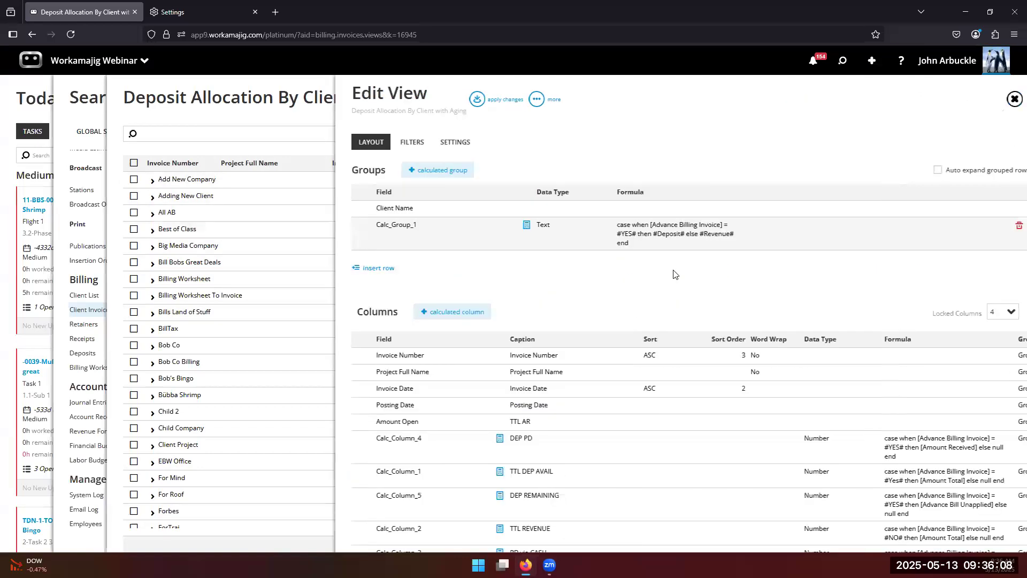
left_click(405, 143)
left_click(431, 149)
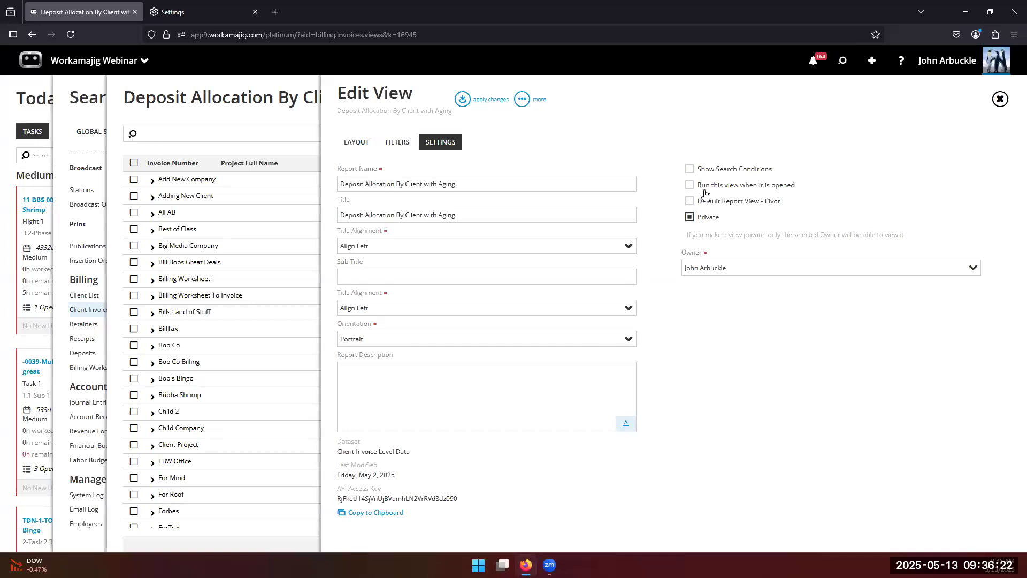
left_click(207, 133)
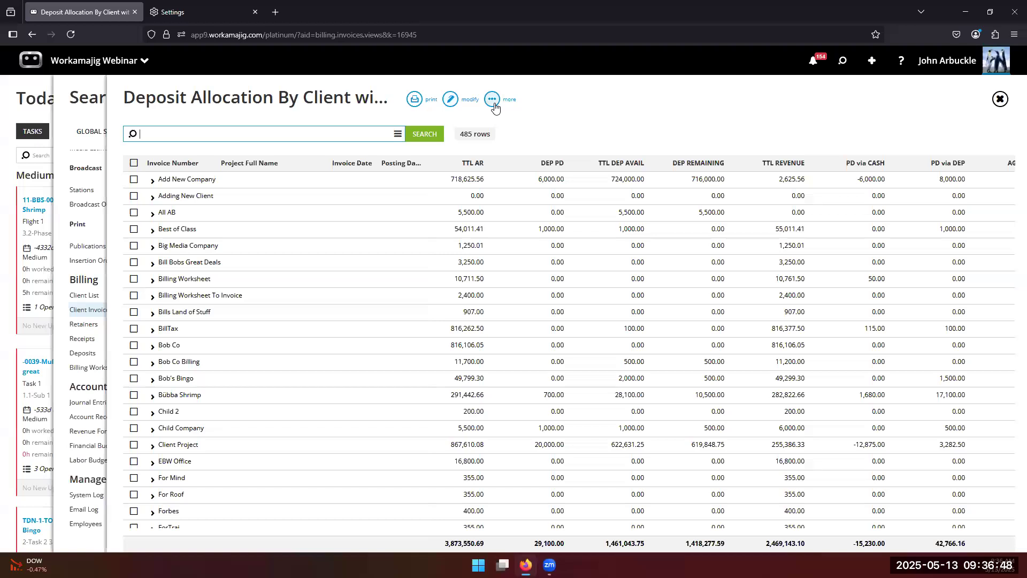
Create a new report schedule for the Deposit Allocation By Client with Aging view.
left_click(435, 136)
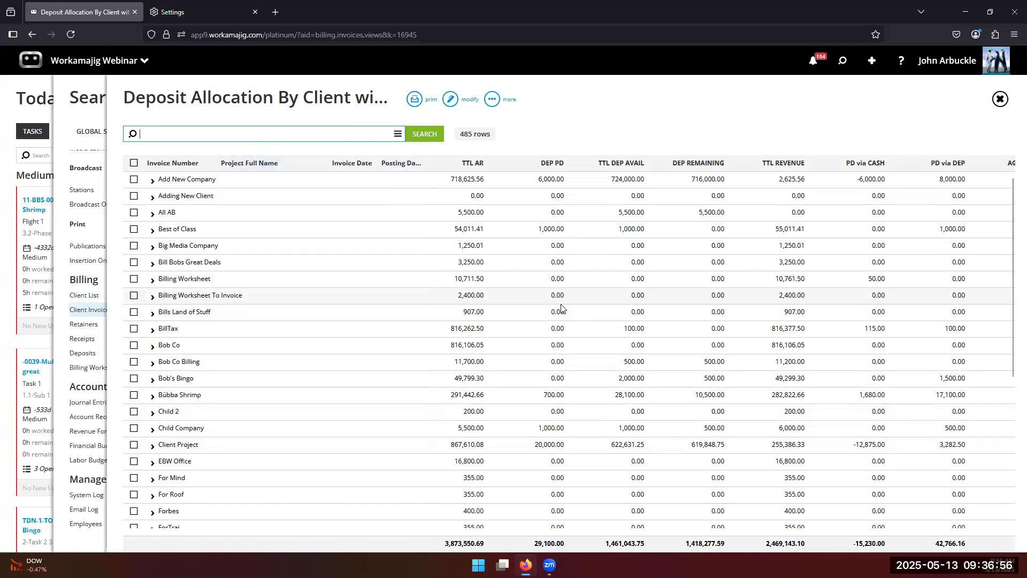
left_click(498, 99)
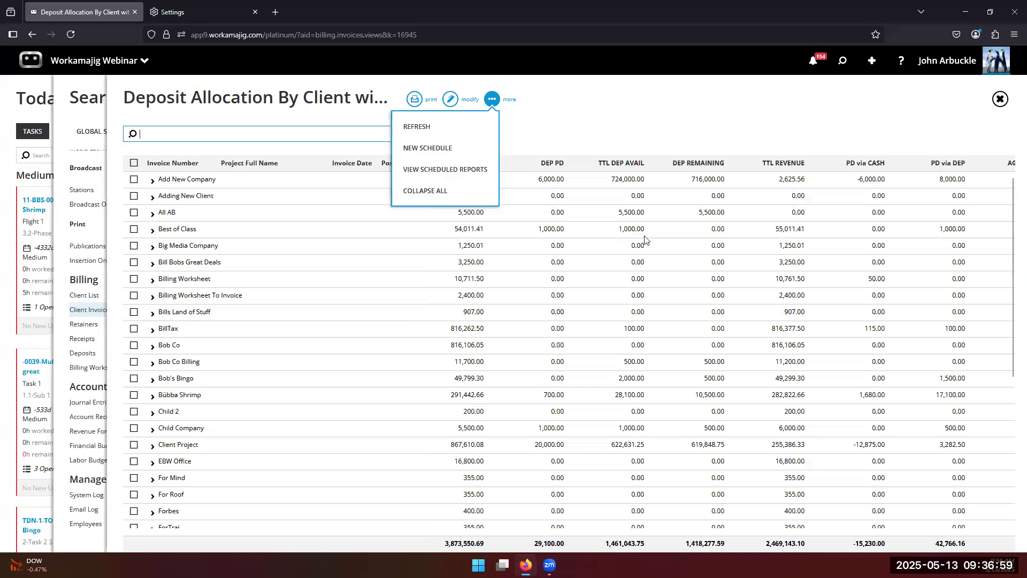
left_click(423, 154)
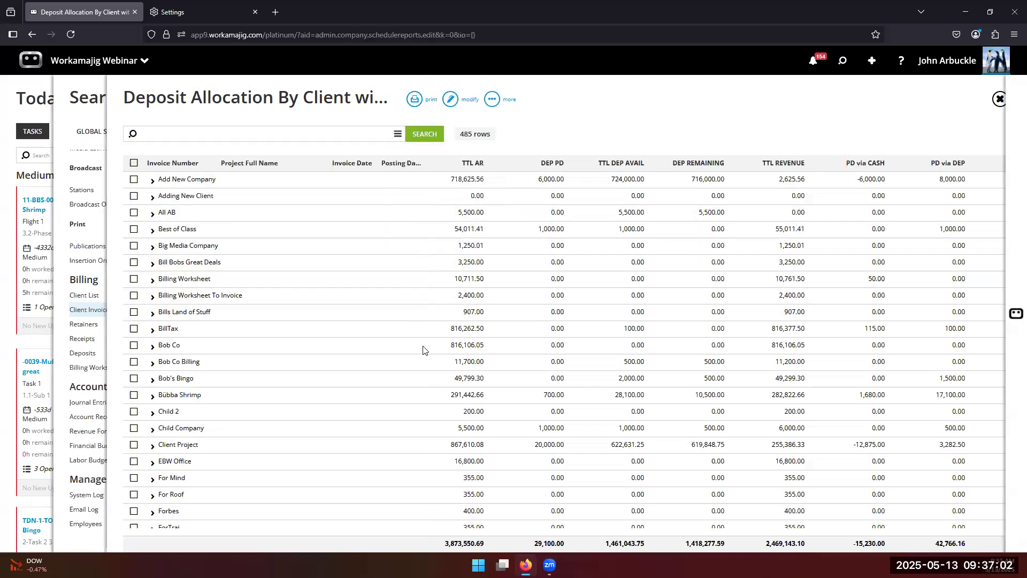
Edit the schedule details, check the weekly recurrence options, set the recurrence back to daily, and save.
left_click(660, 132)
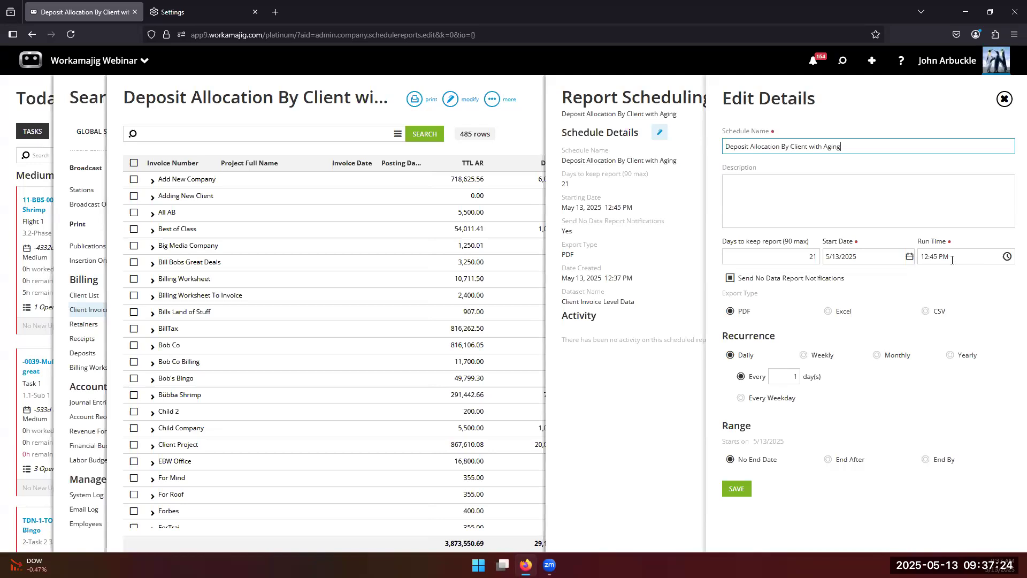
left_click(804, 355)
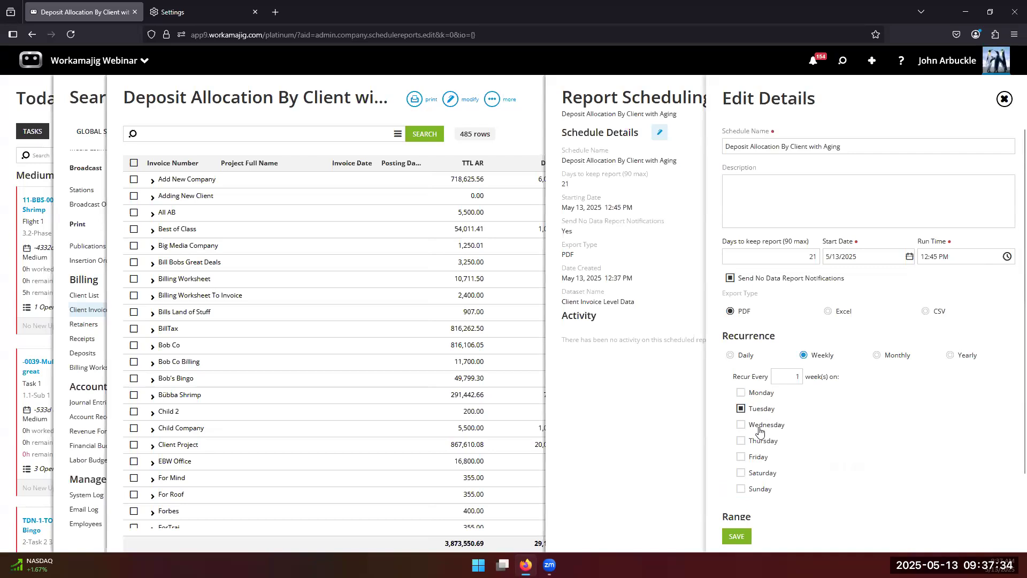
scroll(759, 431, "down", 1)
left_click(731, 315)
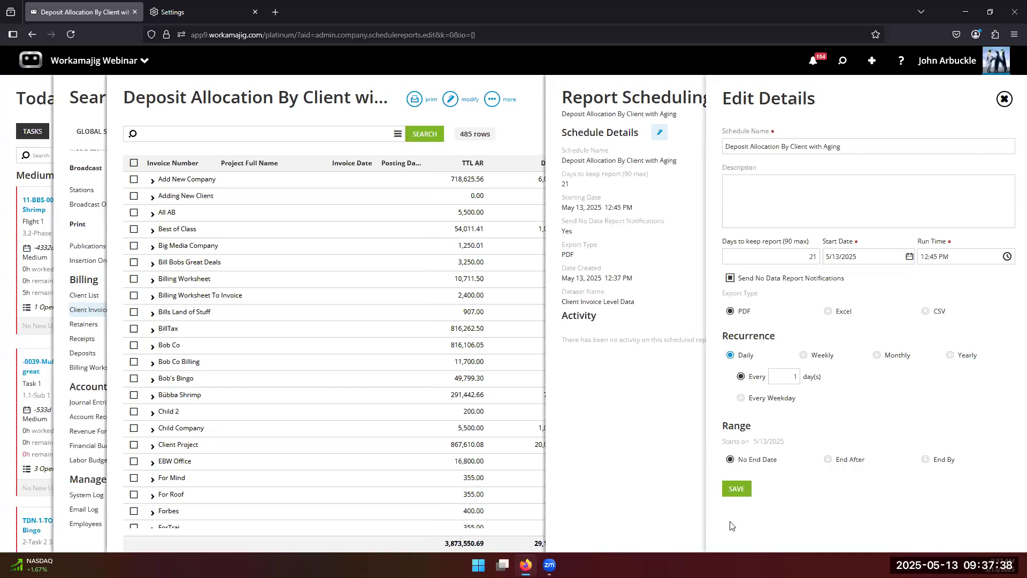
left_click(726, 488)
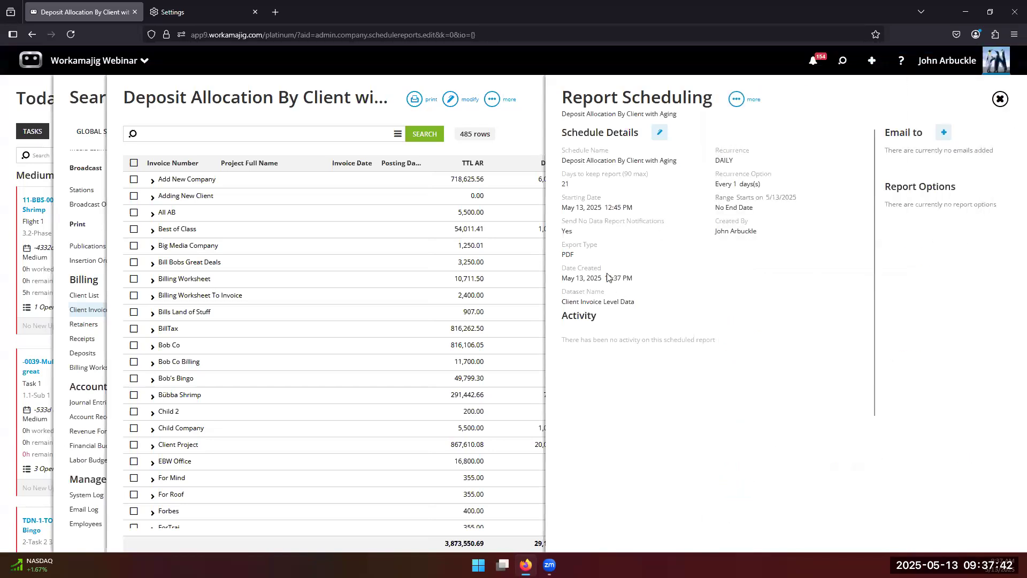
Examine the staff and contacts who can be chosen as the scheduled report's email recipients, and close the schedule.
left_click(944, 132)
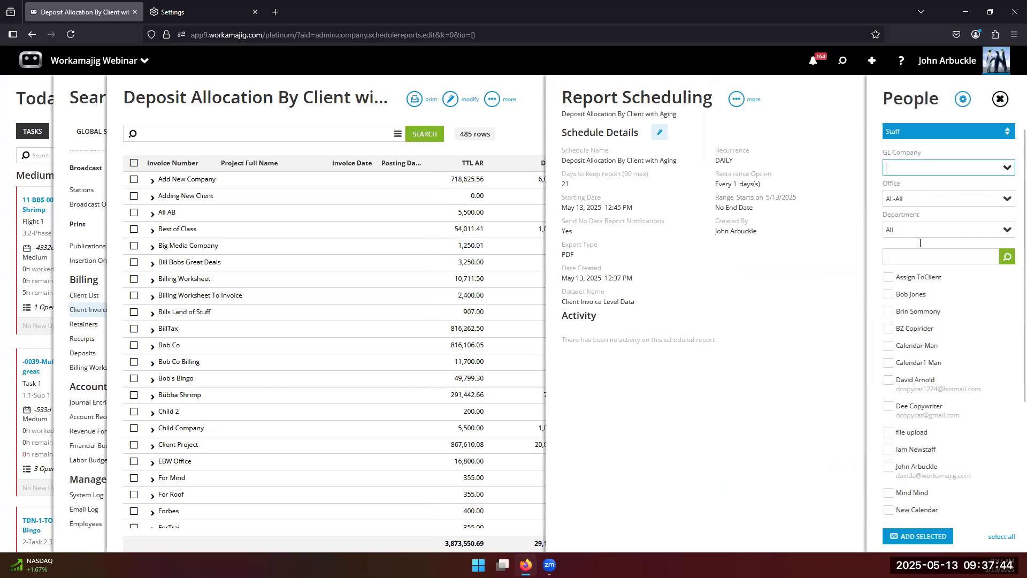
scroll(907, 388, "down", 3)
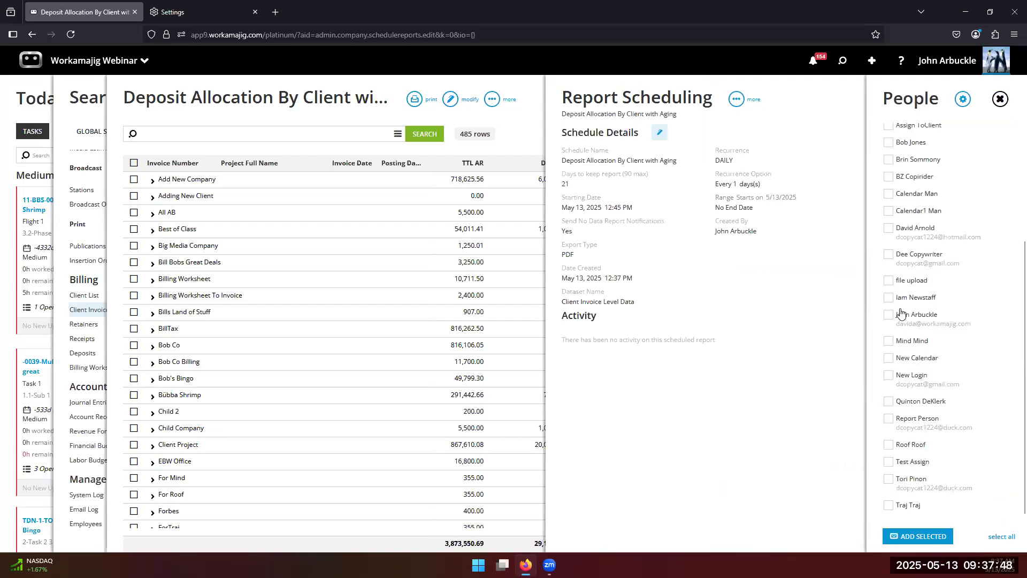
scroll(904, 315, "up", 3)
left_click(1003, 137)
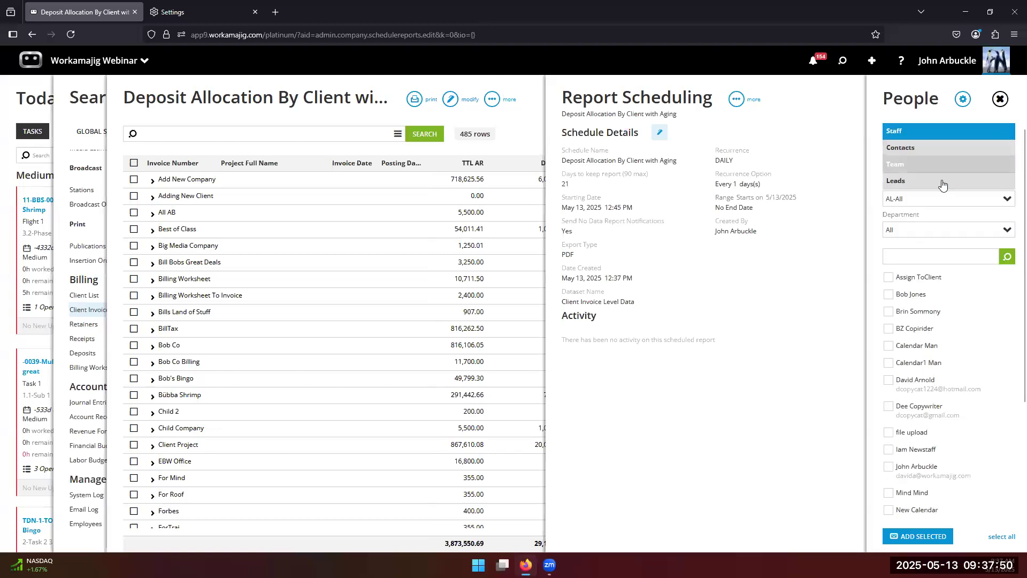
left_click(942, 147)
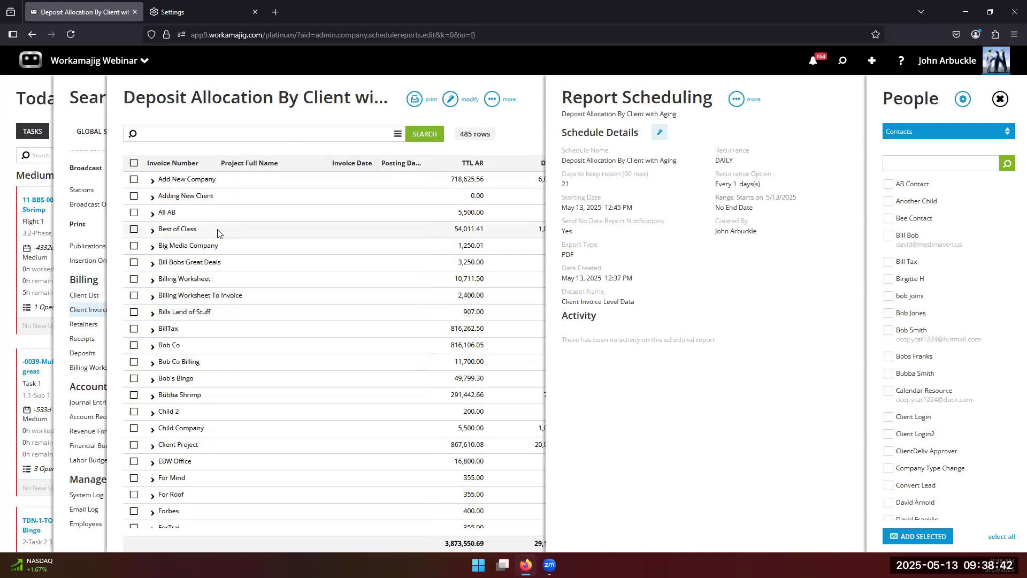
left_click(503, 142)
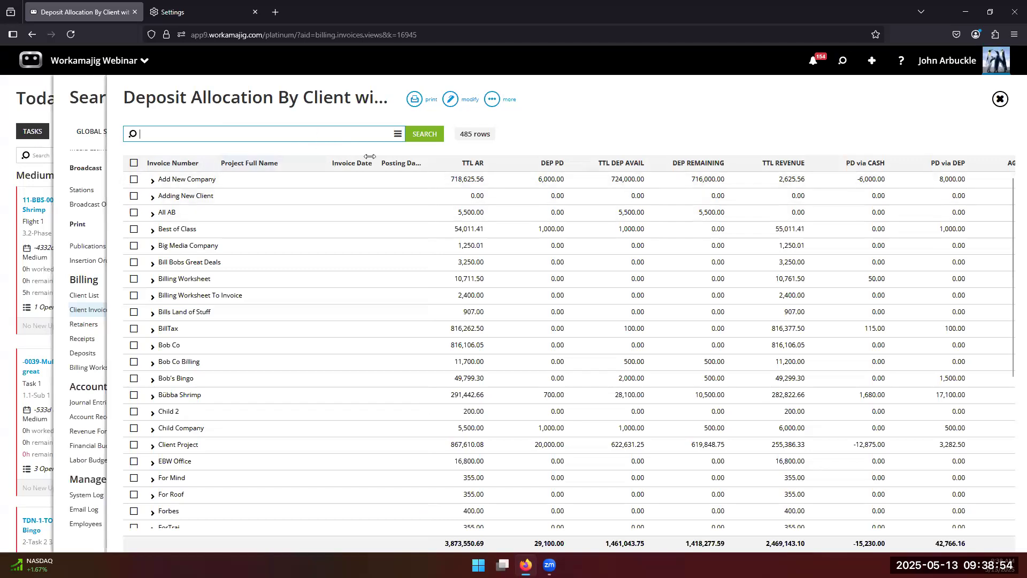
Review the view's additional actions for creating a new schedule and viewing scheduled reports.
left_click(491, 100)
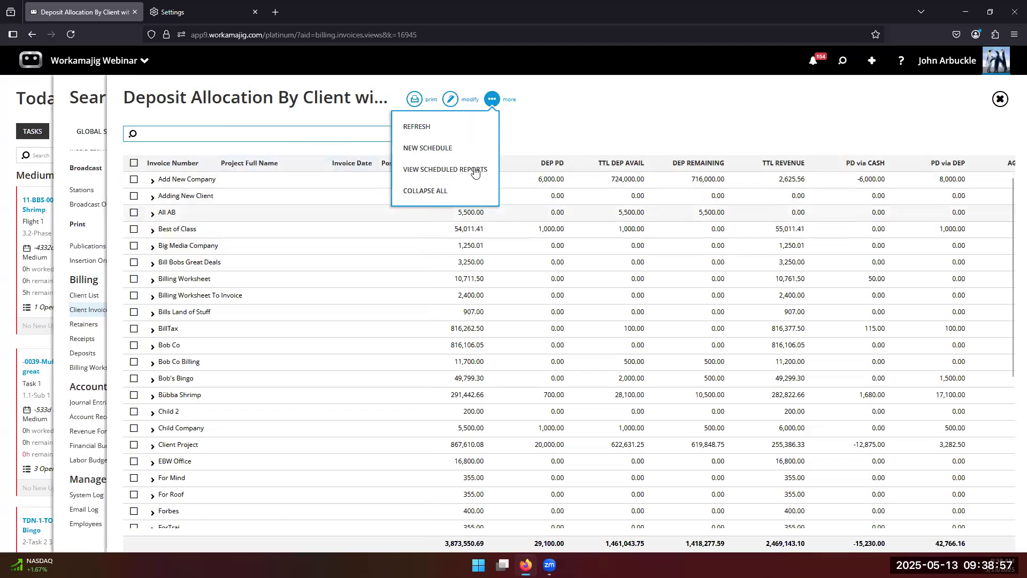
left_click(547, 134)
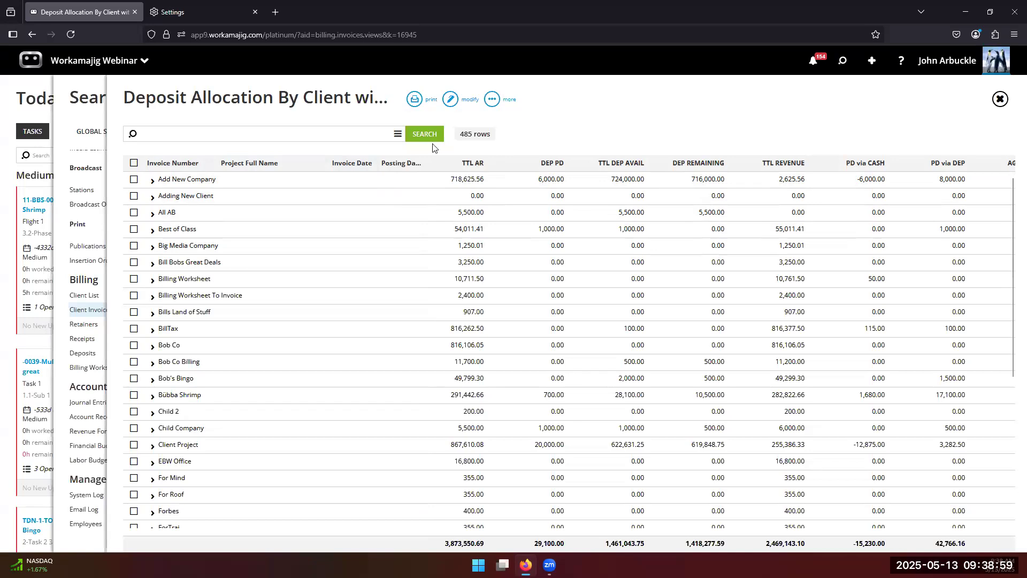
left_click(398, 134)
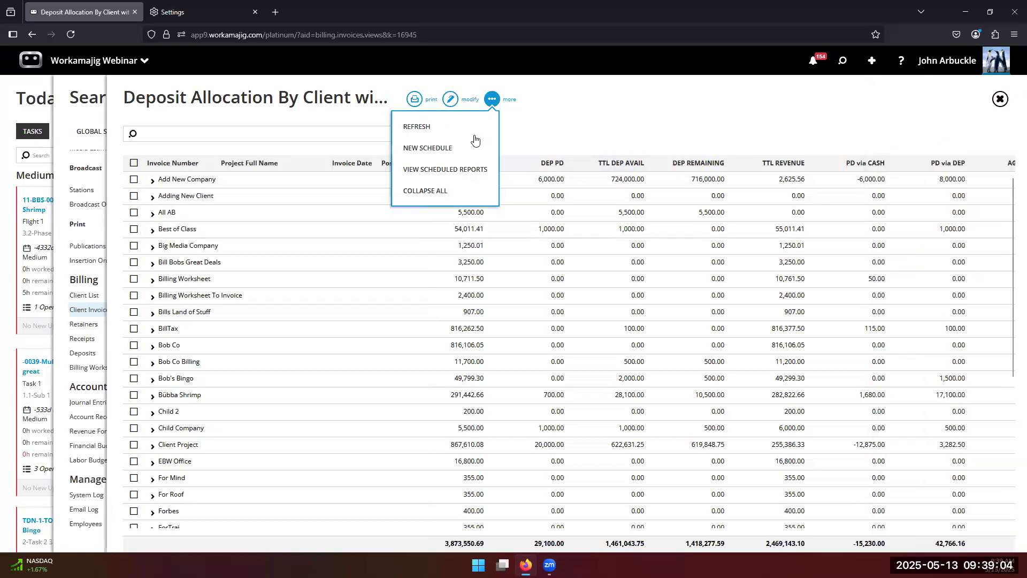
left_click(492, 99)
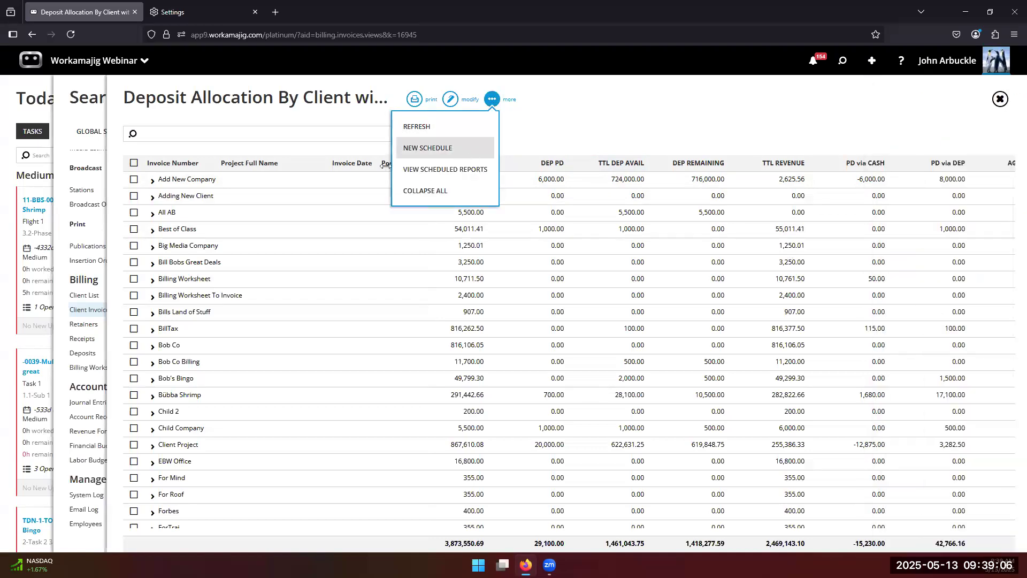
left_click(581, 109)
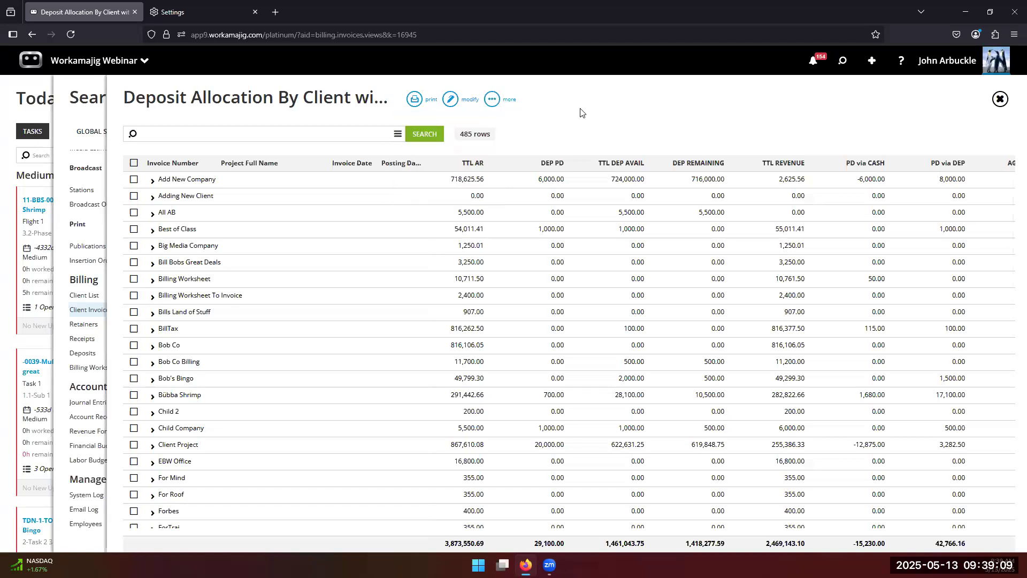
Leave the view, examine the notification options for the Company Defaults group in the notifications system settings, and close the notifications.
left_click(65, 190)
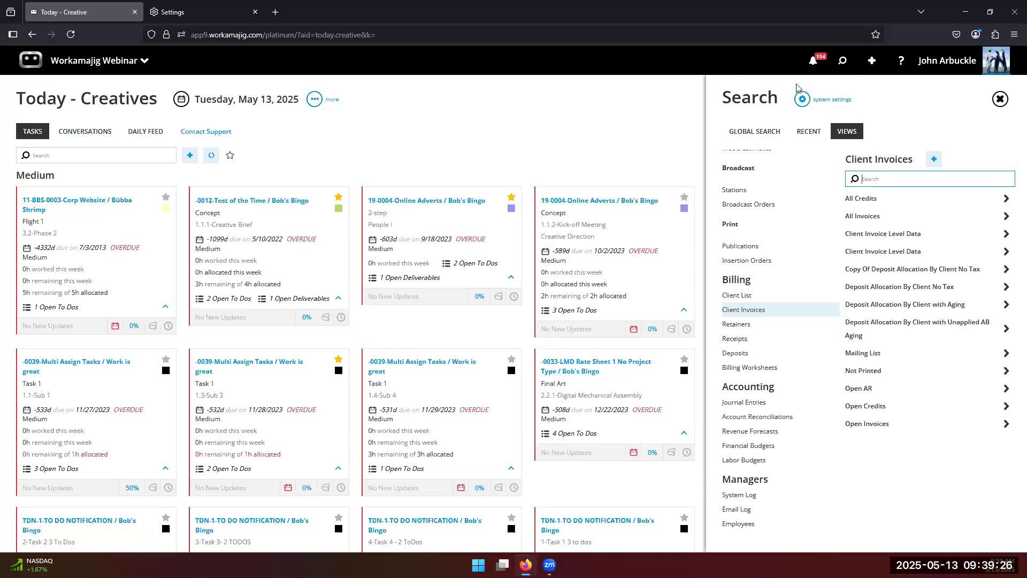
left_click(814, 64)
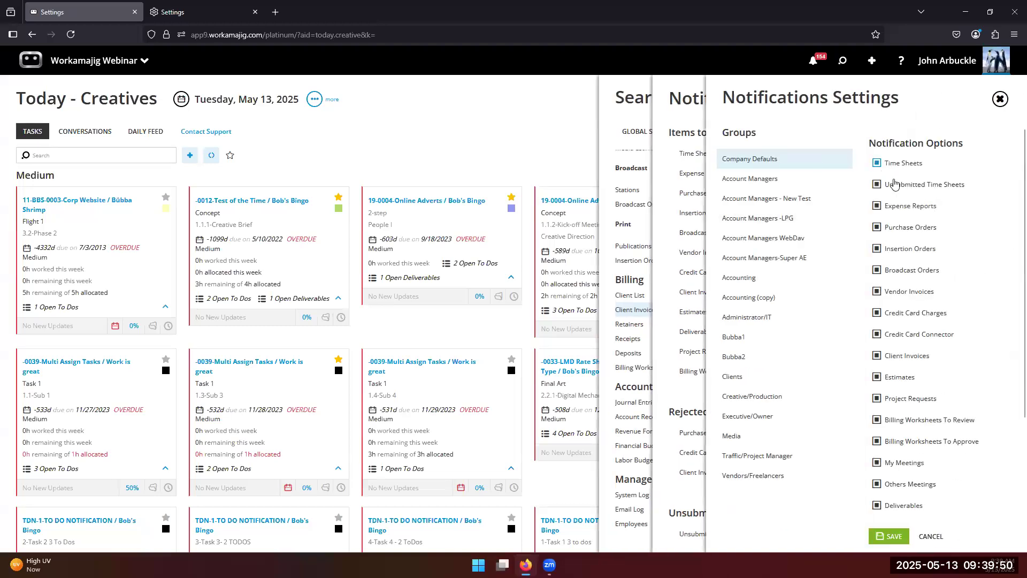
scroll(912, 277, "down", 3)
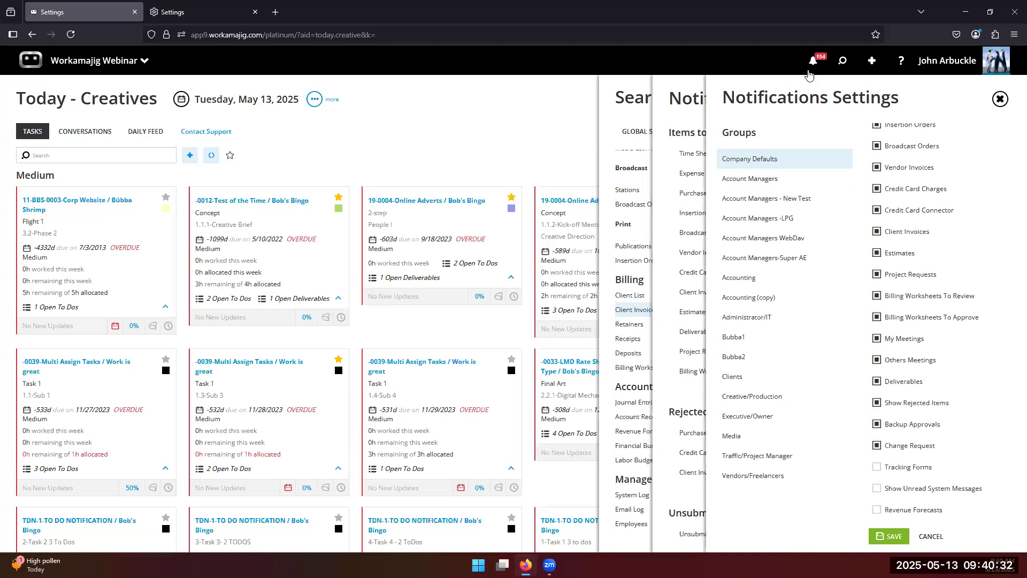
left_click(666, 188)
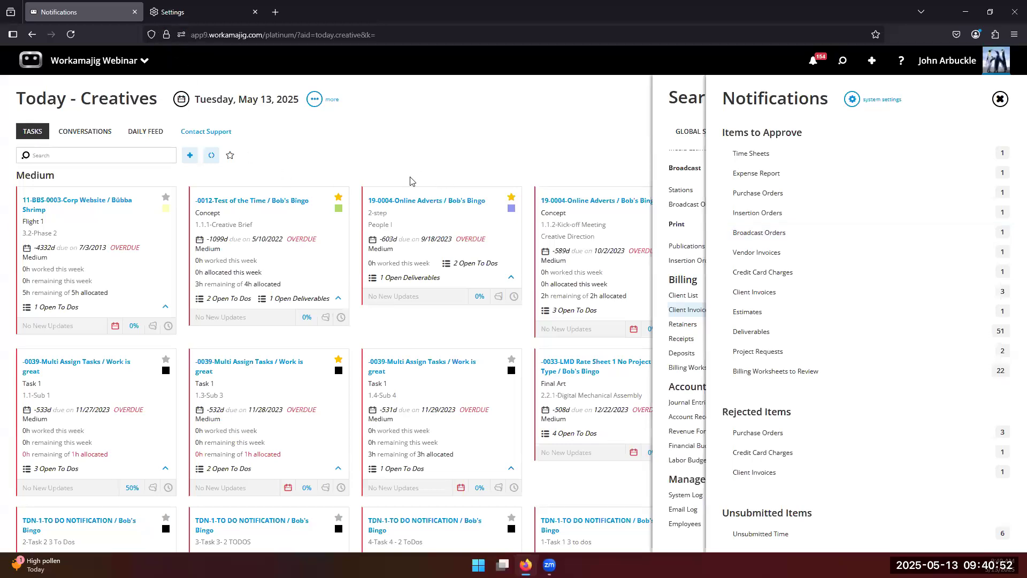
left_click(410, 127)
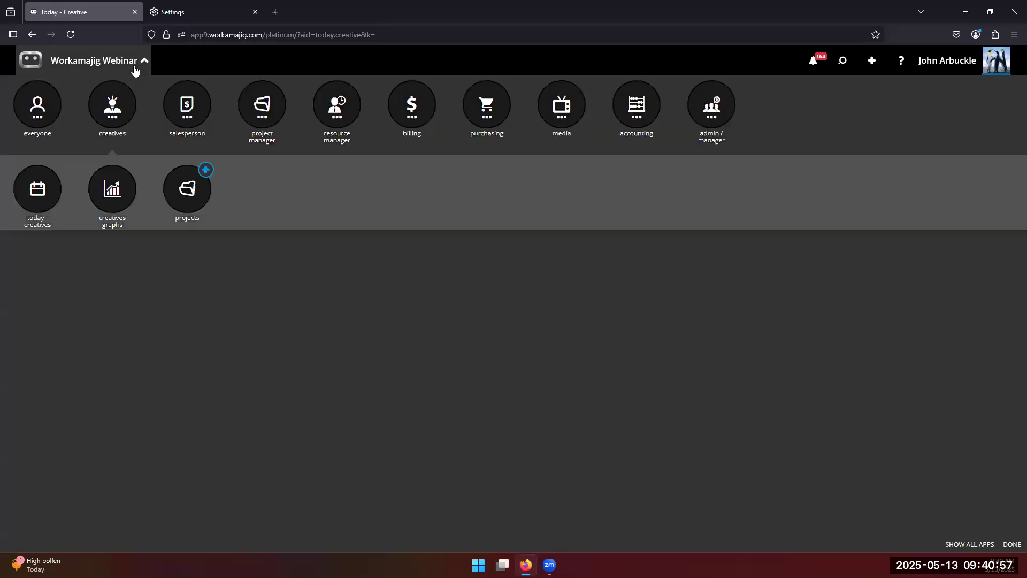
Open the system setup's transaction preferences and examine the notification options and system notification messages.
left_click(134, 70)
left_click(709, 110)
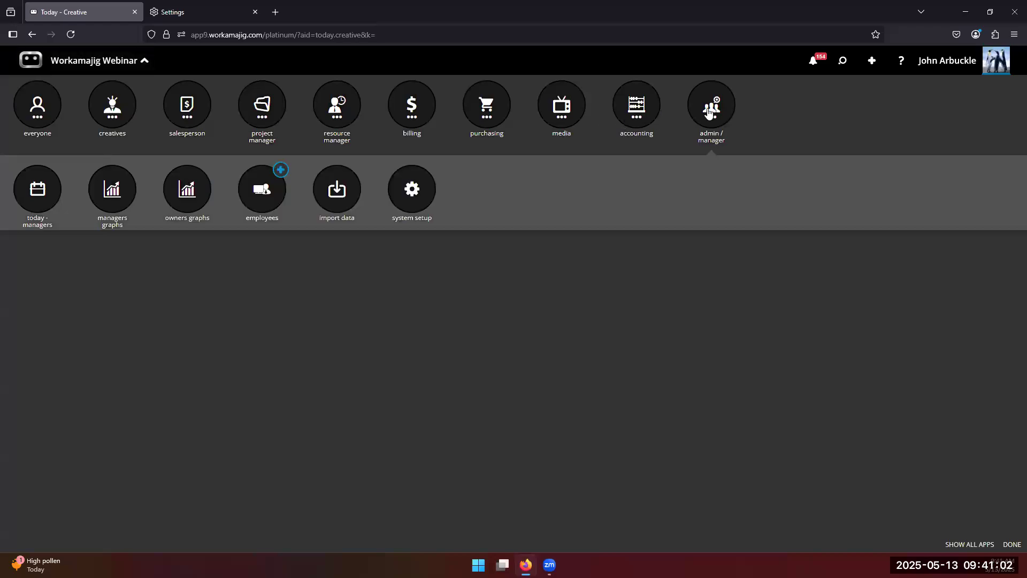
left_click(419, 200)
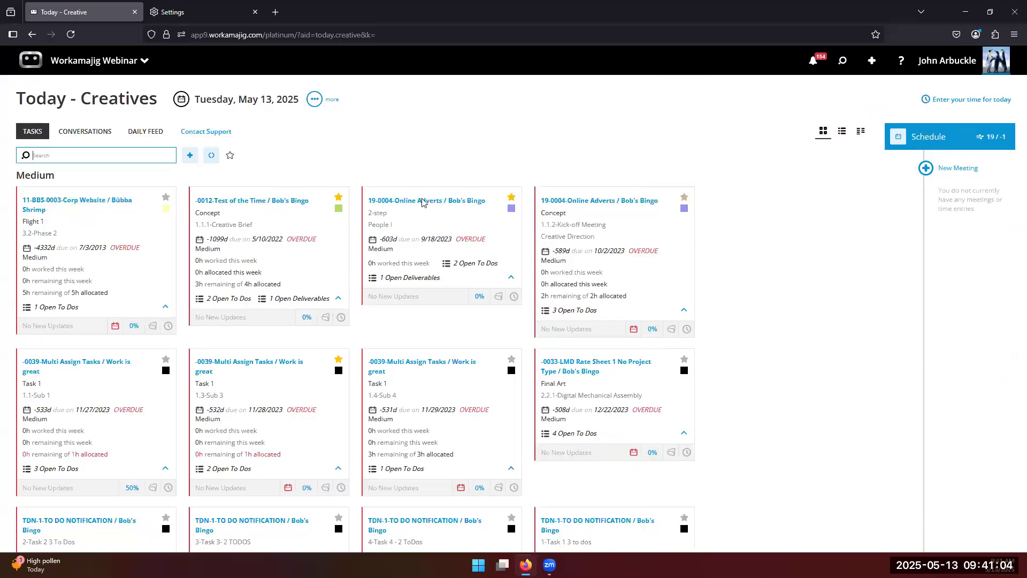
left_click(222, 358)
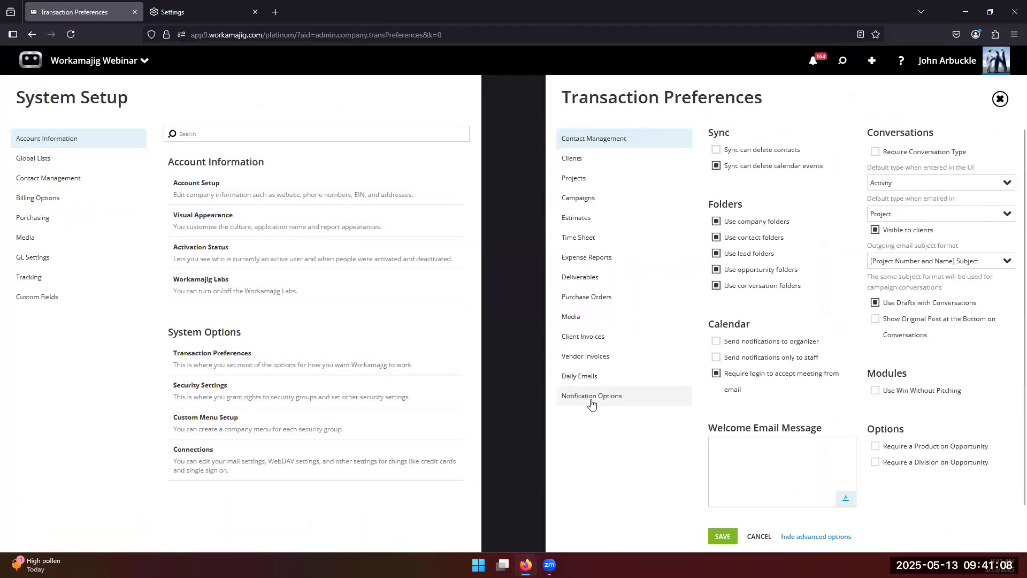
left_click(591, 398)
scroll(787, 419, "down", 5)
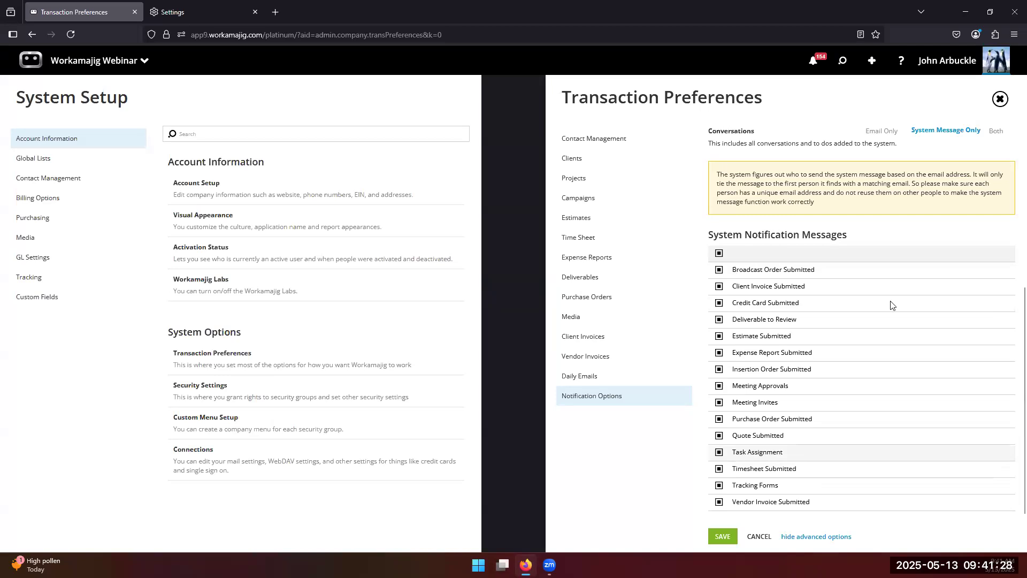
Examine the notification message settings within the personal default settings, and return to the transaction preferences.
left_click(943, 61)
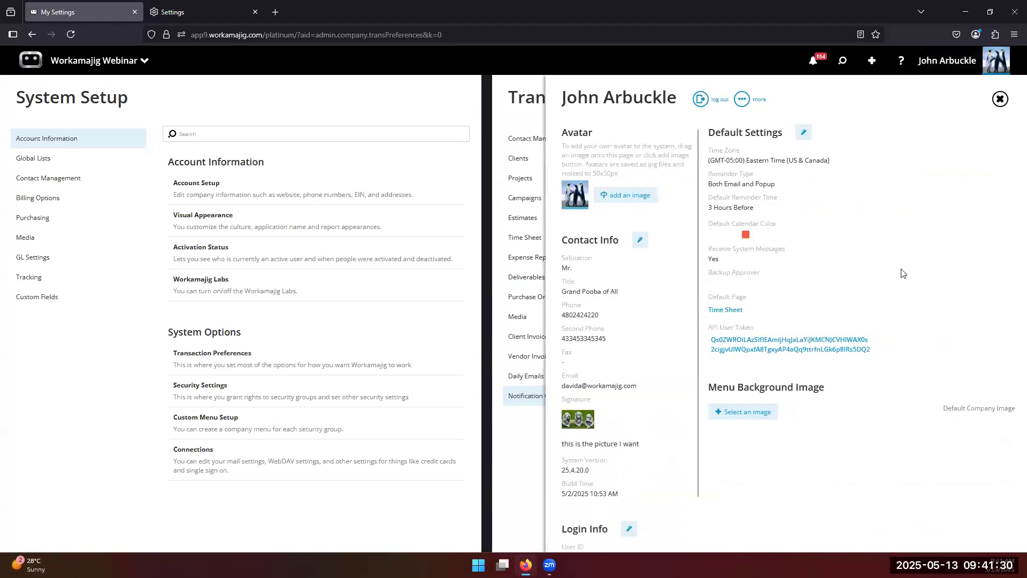
left_click(804, 135)
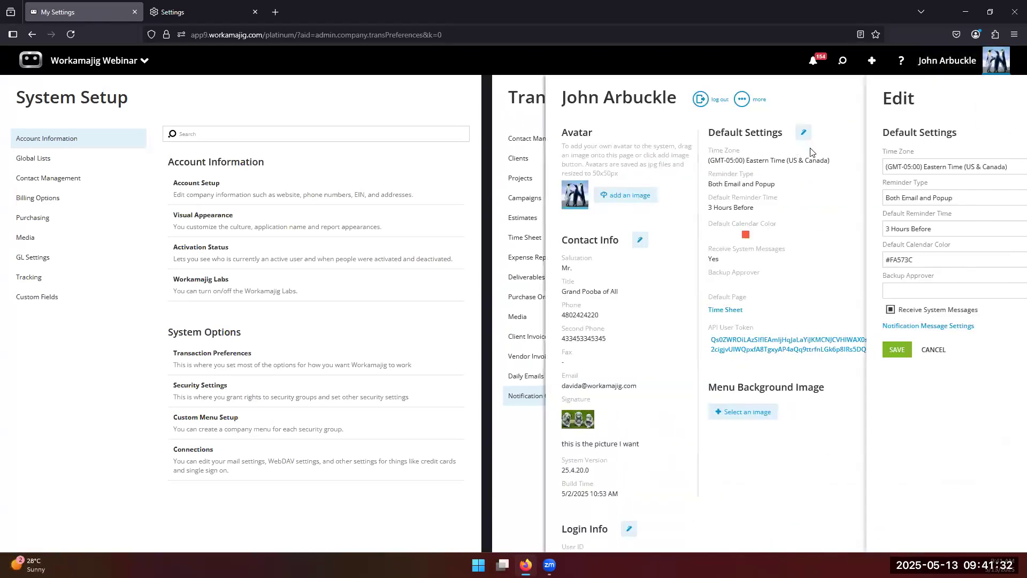
left_click(768, 326)
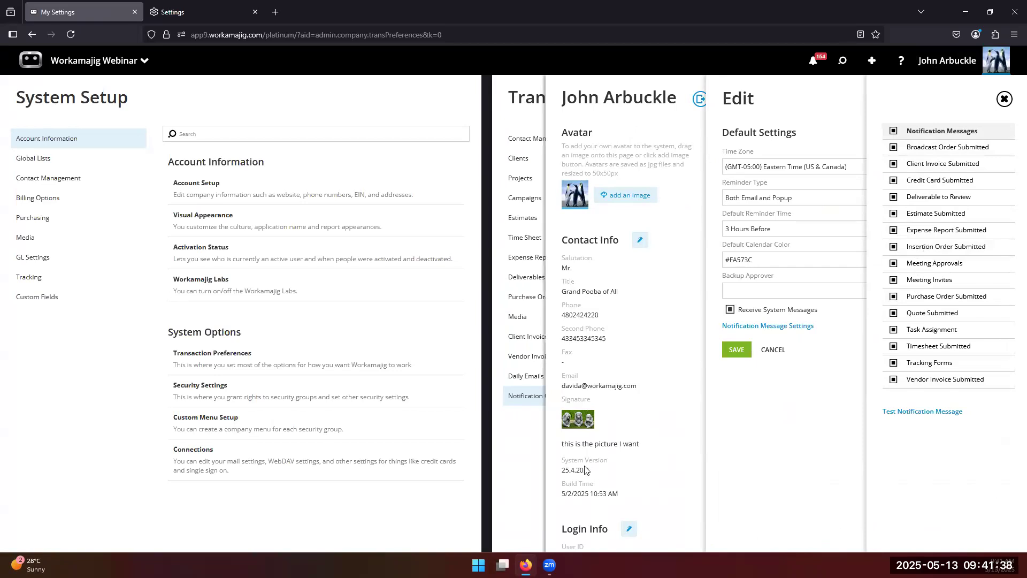
left_click(530, 452)
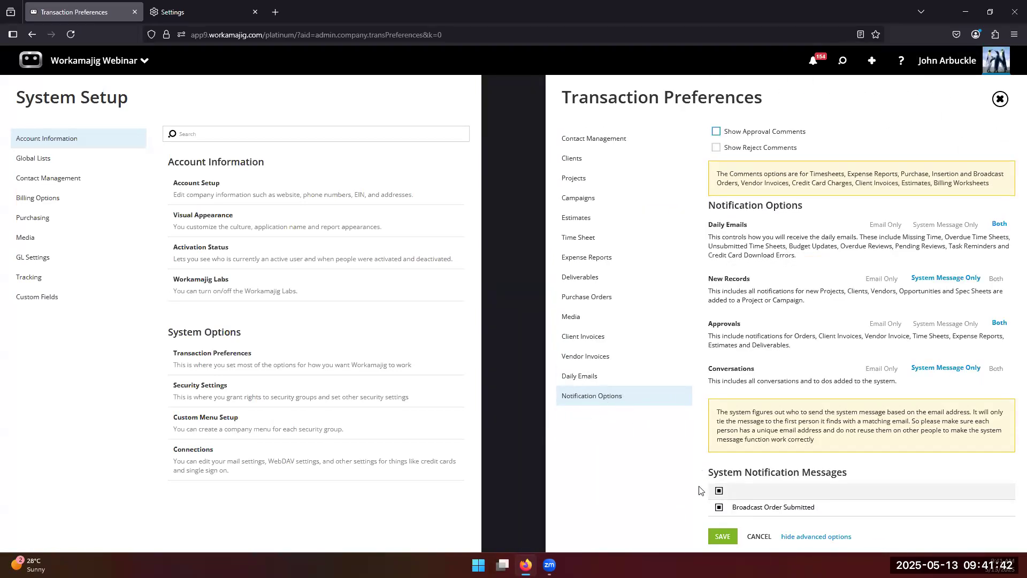
Review the company-wide system notification messages again and reopen the personal default settings for editing.
scroll(784, 453, "down", 3)
scroll(784, 453, "down", 2)
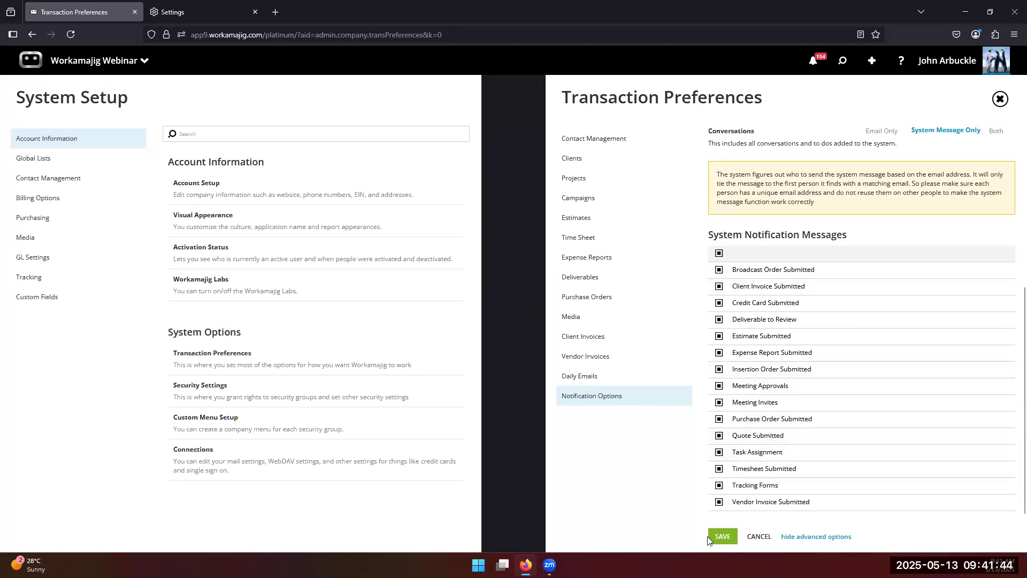
left_click(944, 60)
left_click(803, 132)
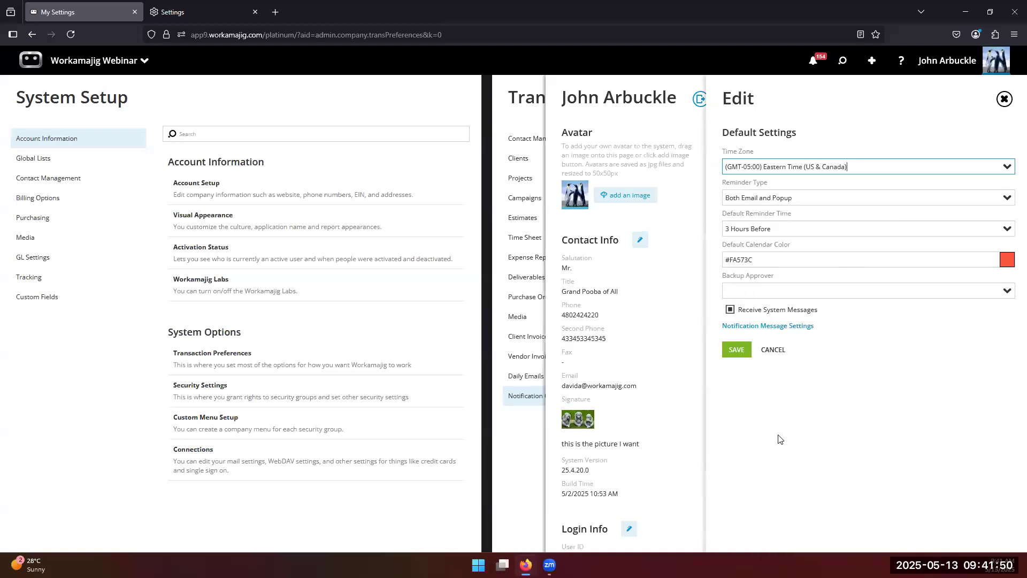
View the list of notifications, and close it together with the personal settings and transaction preferences.
left_click(808, 62)
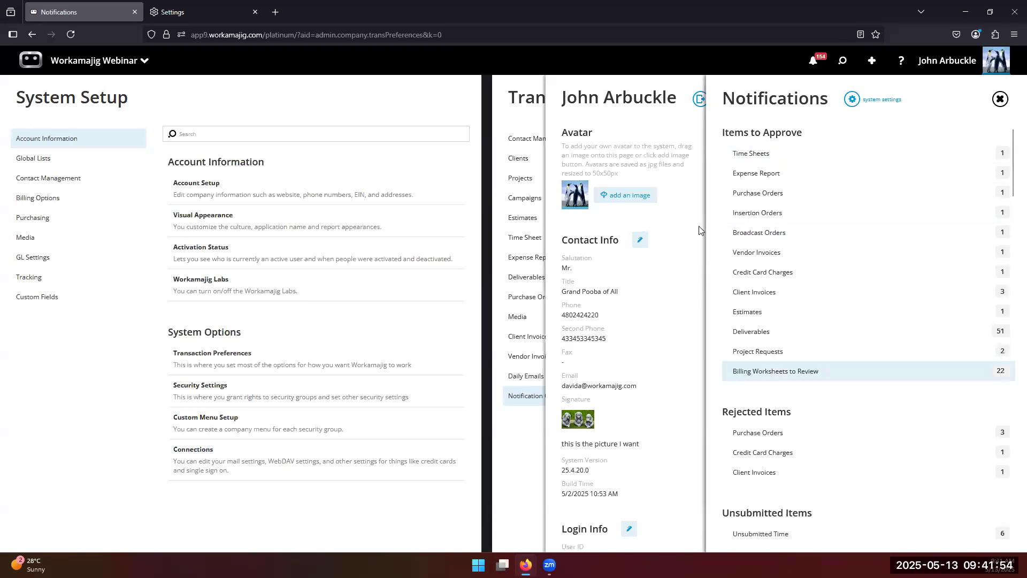
left_click(643, 126)
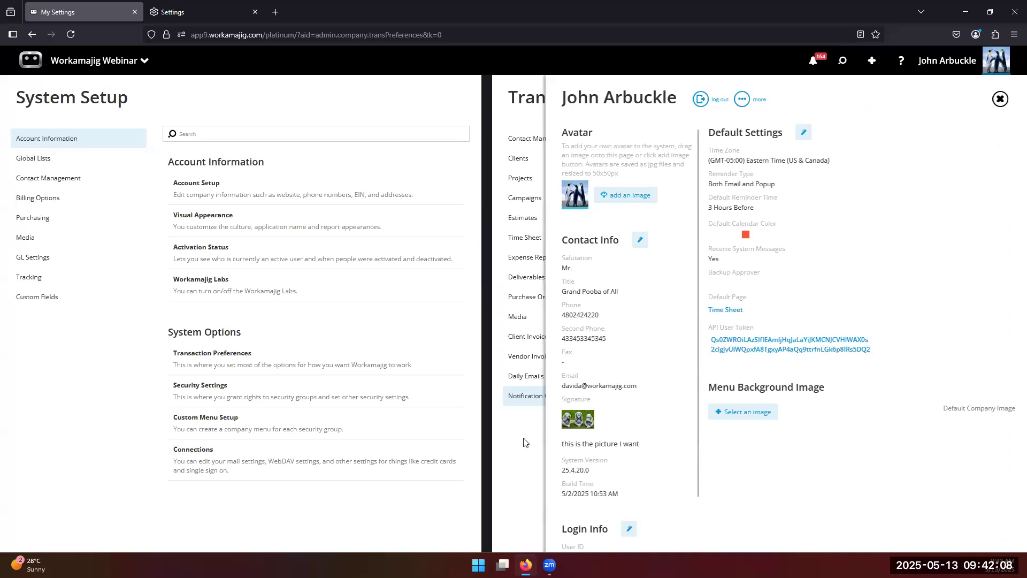
left_click(527, 411)
left_click(390, 108)
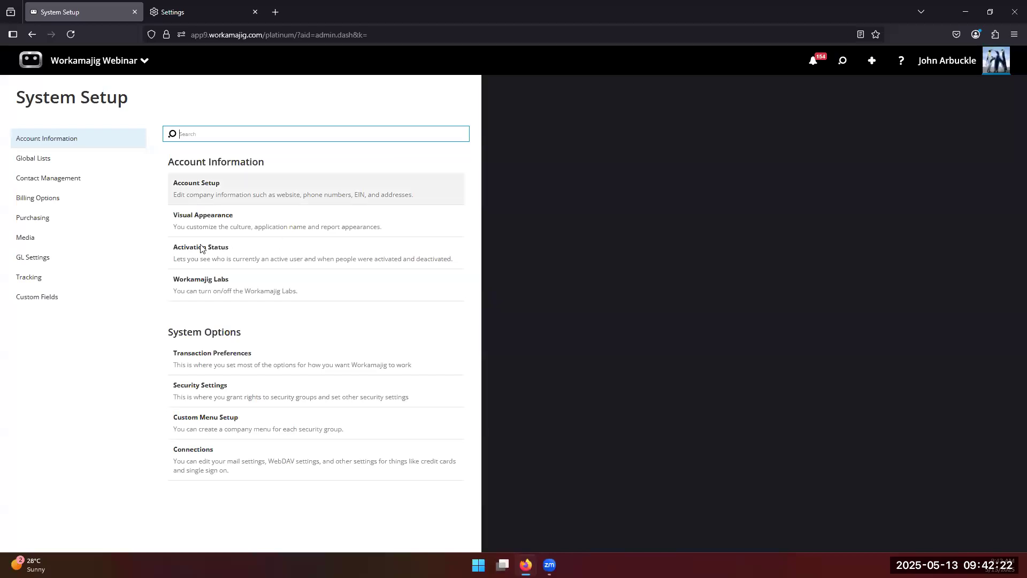
Open the T-Web project template from the Global Lists section of the system setup.
left_click(66, 162)
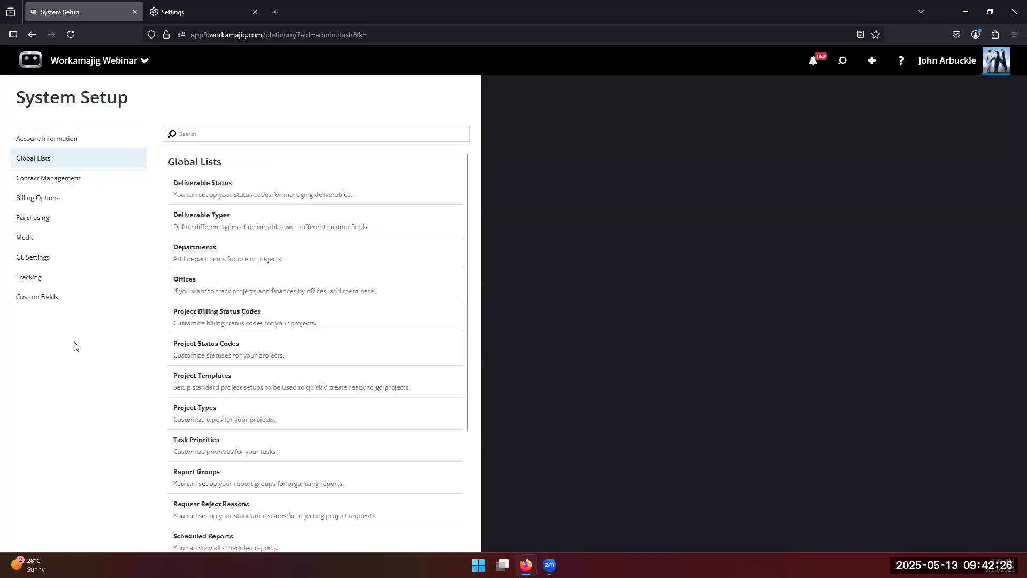
left_click(204, 381)
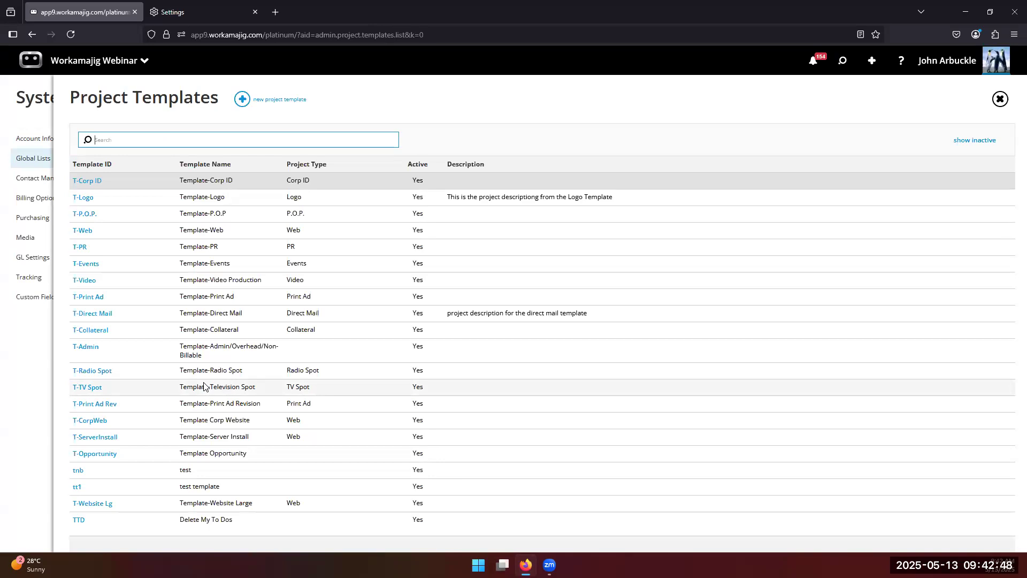
left_click(81, 230)
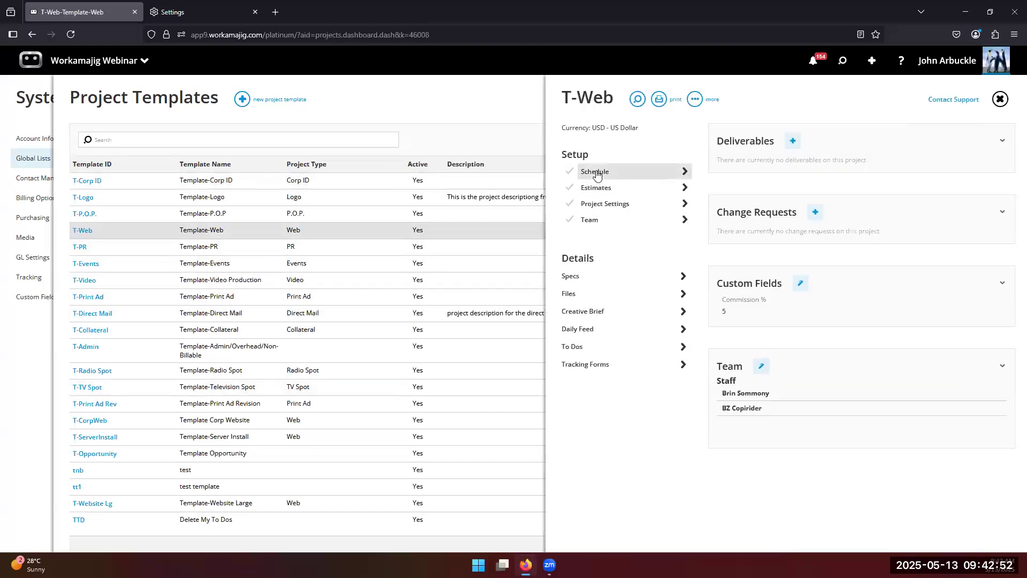
Open the template's schedule, examine the assignment details of the Concept/Creative Direction task, and close them.
left_click(598, 172)
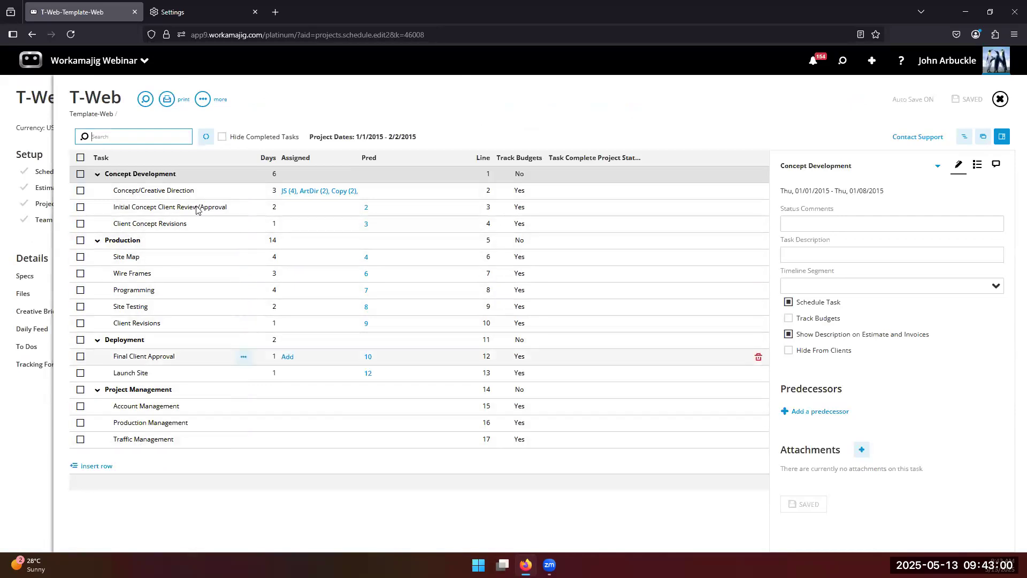
left_click(300, 191)
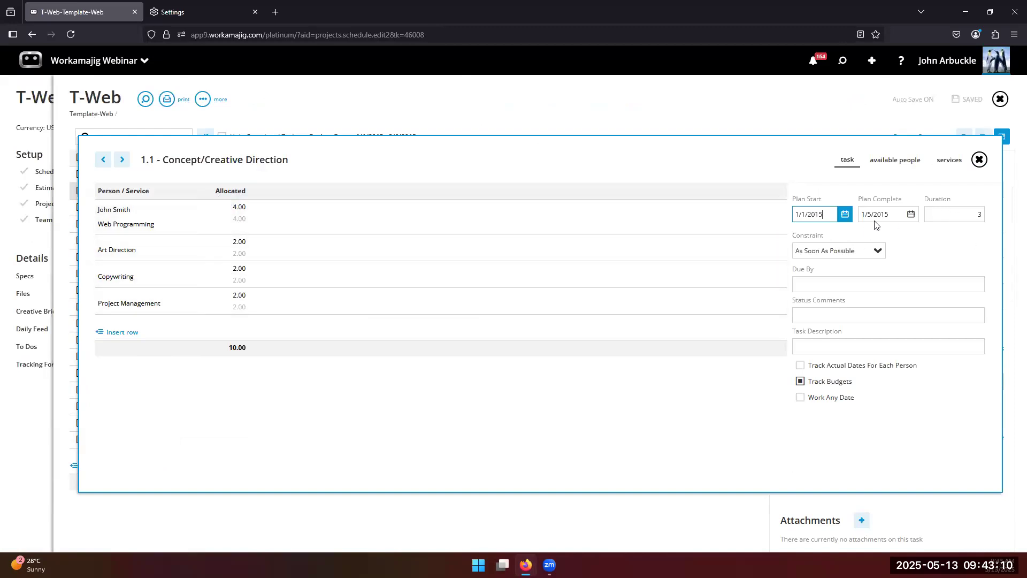
left_click(979, 160)
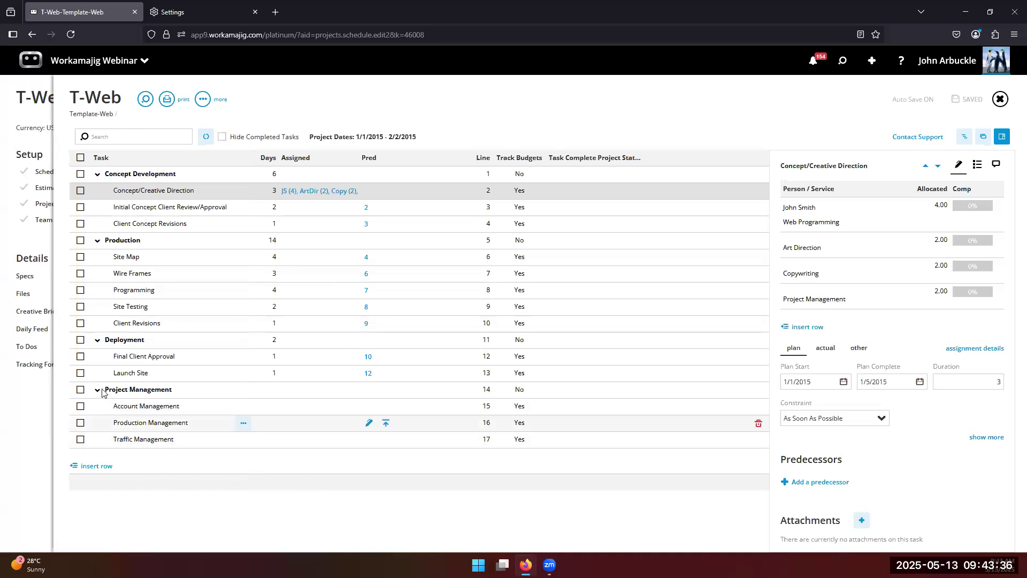
Review the Account Management task's other settings and enable Schedule Task for it.
left_click(135, 408)
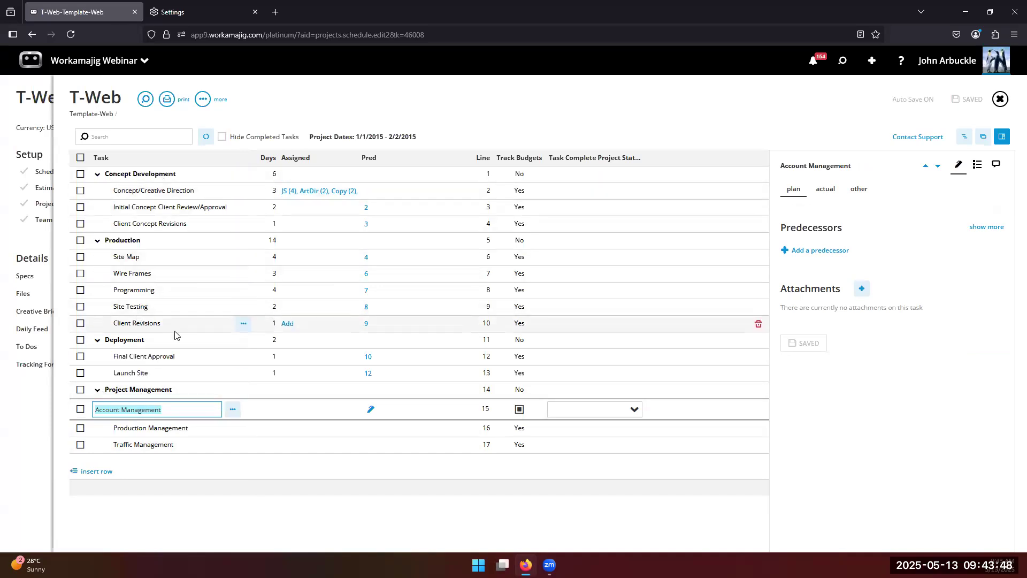
left_click(859, 189)
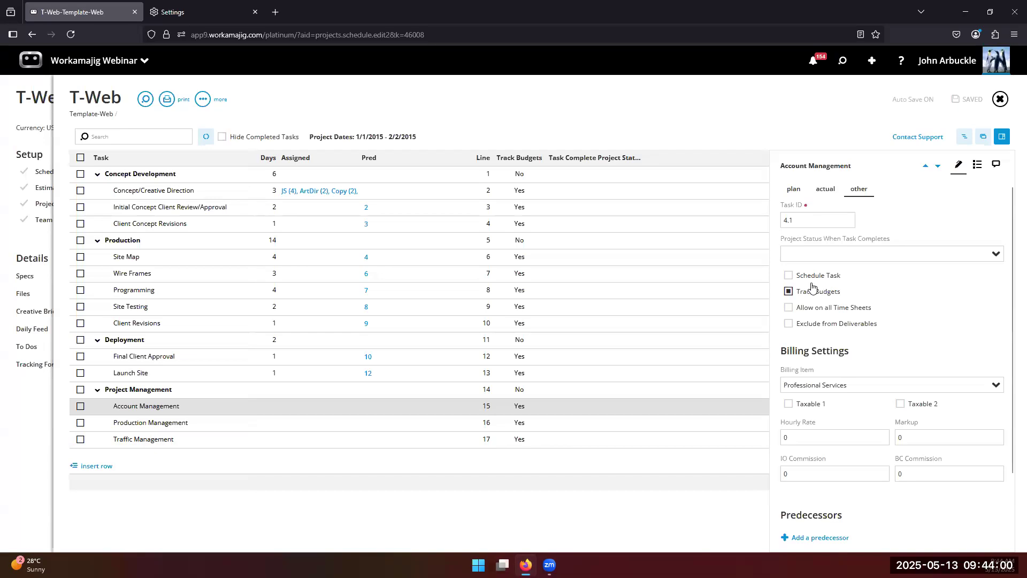
scroll(847, 328, "down", 3)
scroll(844, 328, "up", 3)
left_click(790, 276)
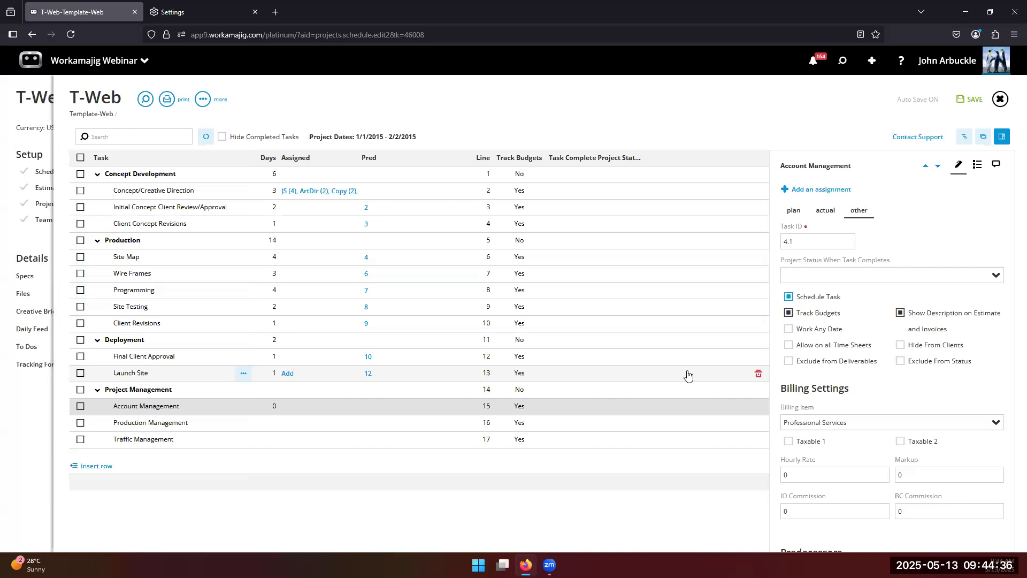
Leave the T-Web template and the project templates, and review the remaining global lists.
left_click(27, 395)
left_click(955, 62)
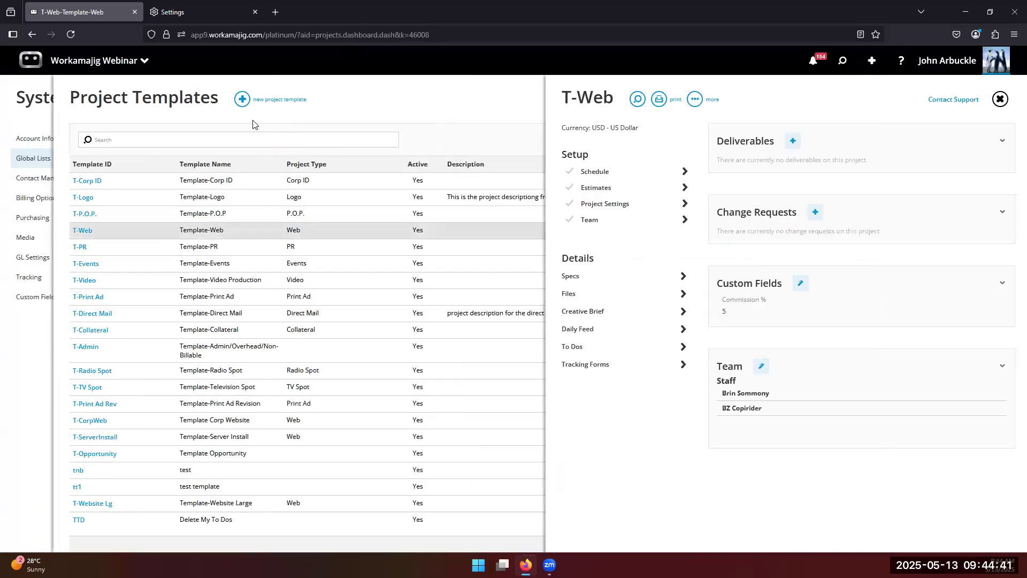
left_click(8, 354)
scroll(182, 290, "down", 3)
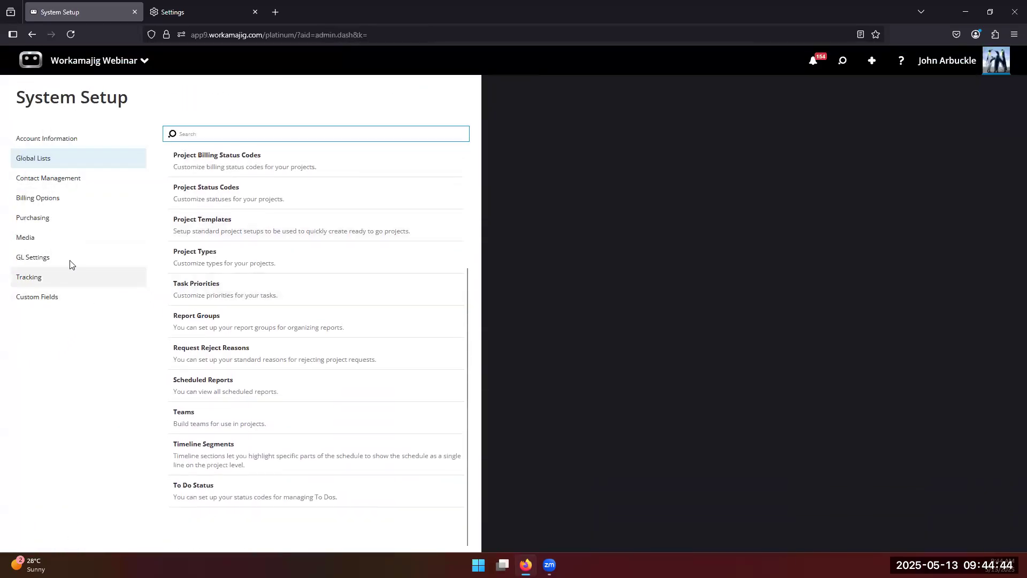
Examine the options and layout settings of the Detailed invoice template under Billing Options, and close the template.
left_click(57, 199)
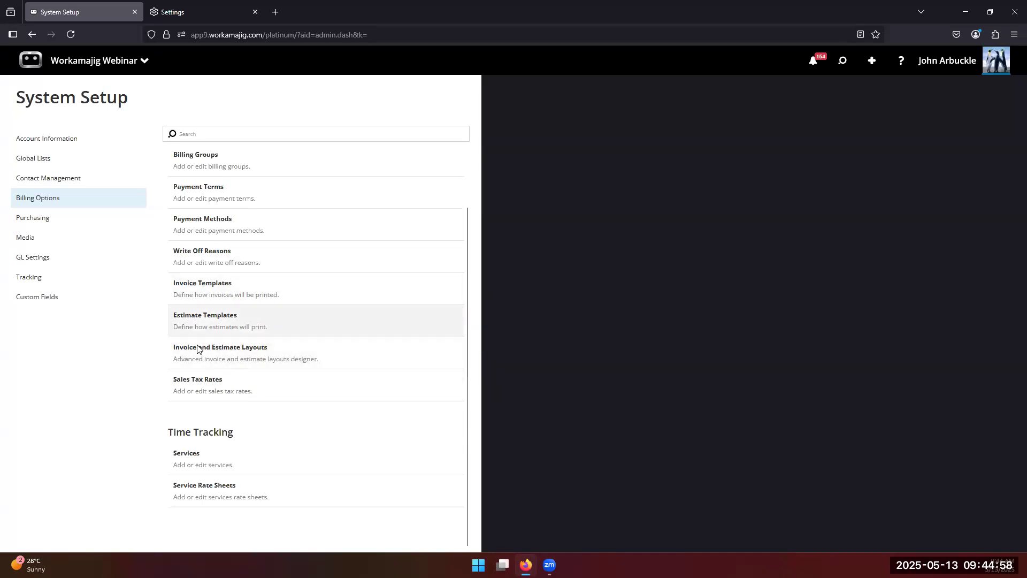
left_click(191, 293)
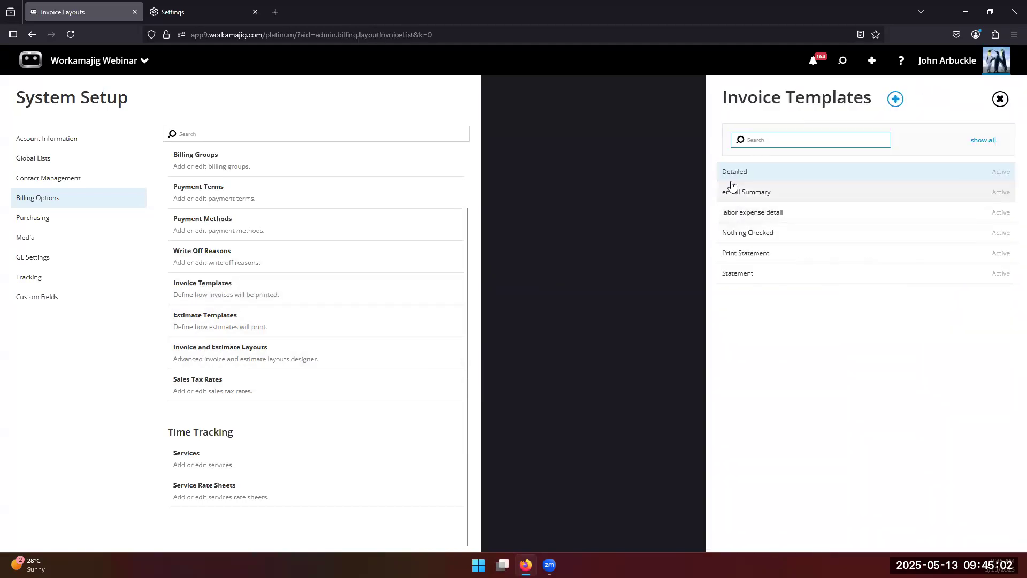
left_click(734, 175)
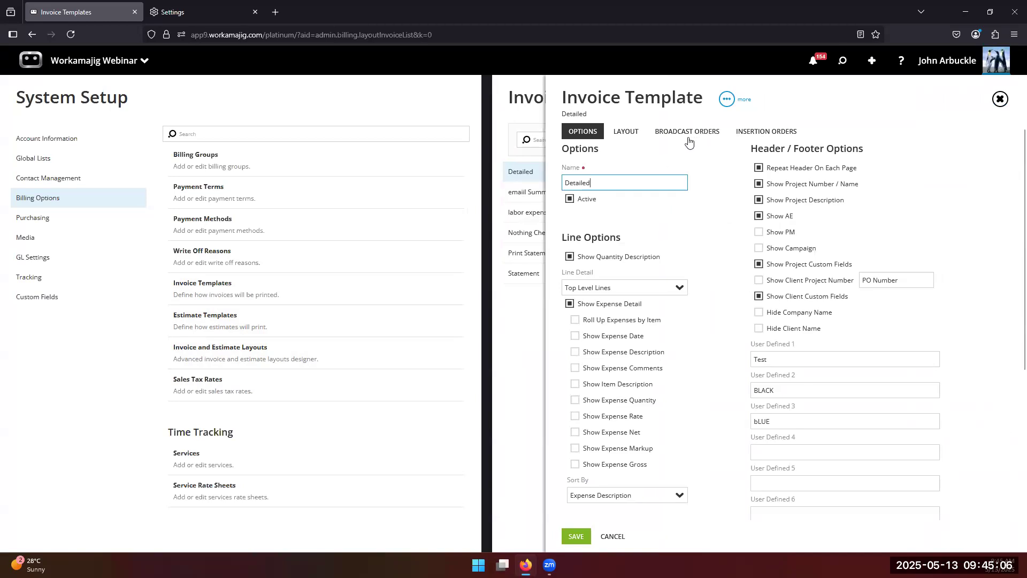
left_click(626, 133)
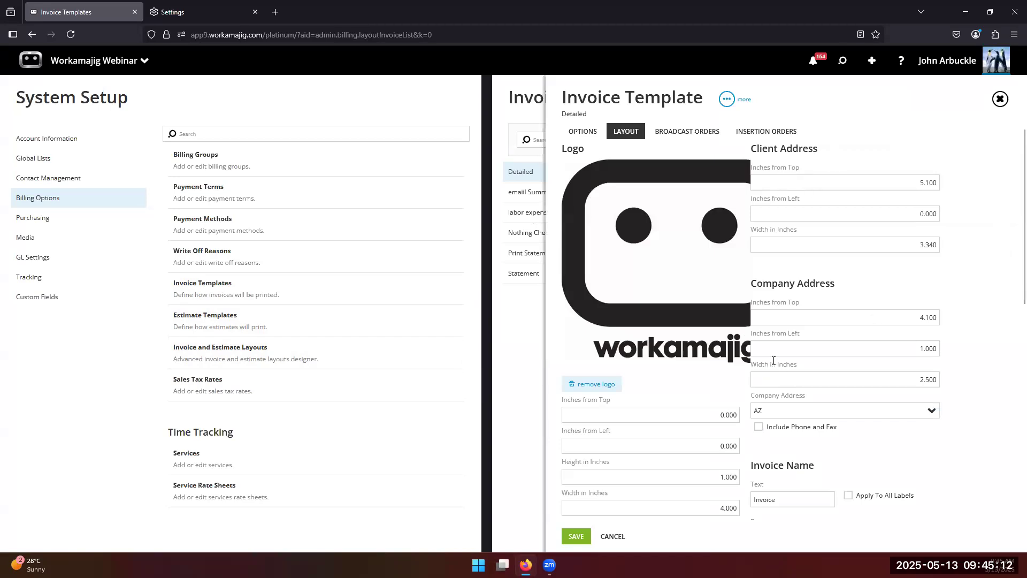
left_click(541, 377)
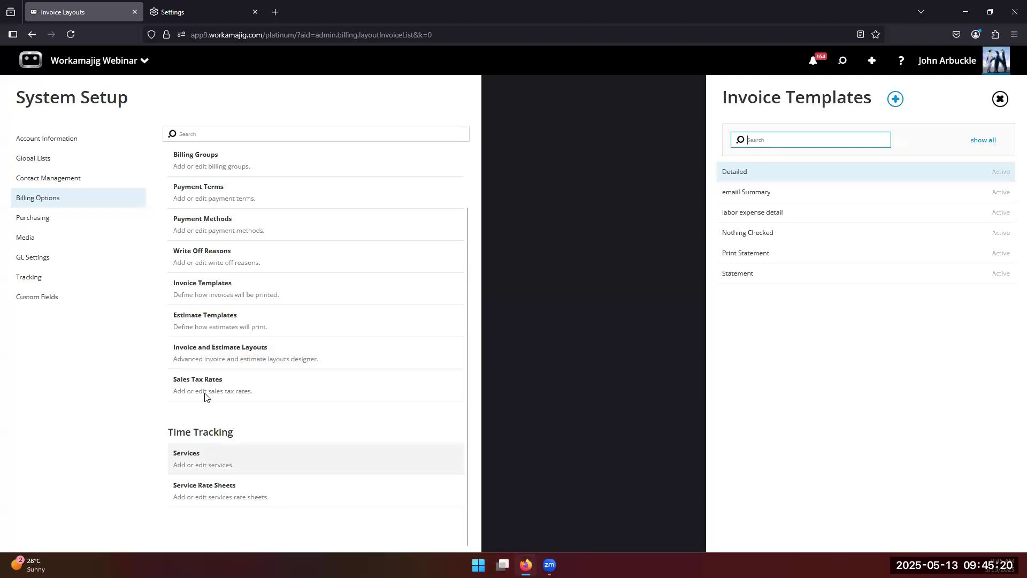
Open the Multi-Prj/ Detailed (Billing Item & Item) invoice and estimate layout and examine its estimate design.
left_click(195, 359)
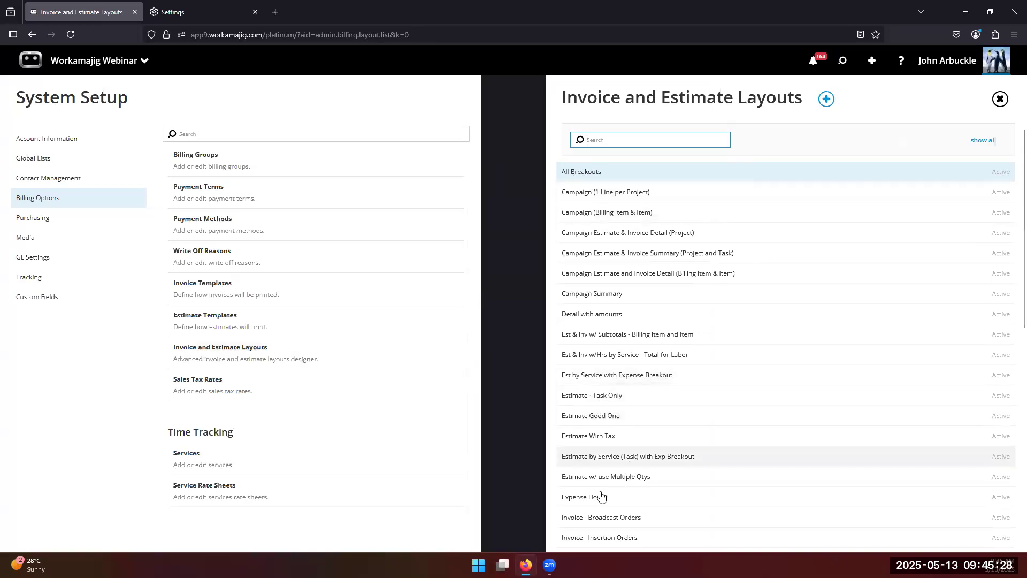
scroll(595, 487, "down", 3)
left_click(588, 415)
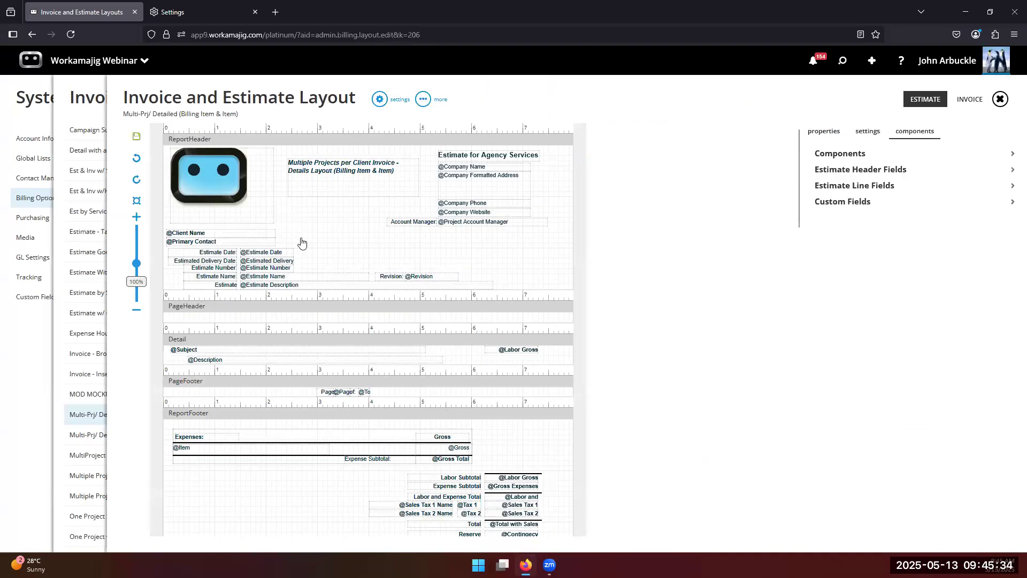
scroll(358, 389, "down", 3)
scroll(337, 392, "up", 3)
Switch the layout to its invoice version and examine the sections from report header to report footer.
left_click(970, 100)
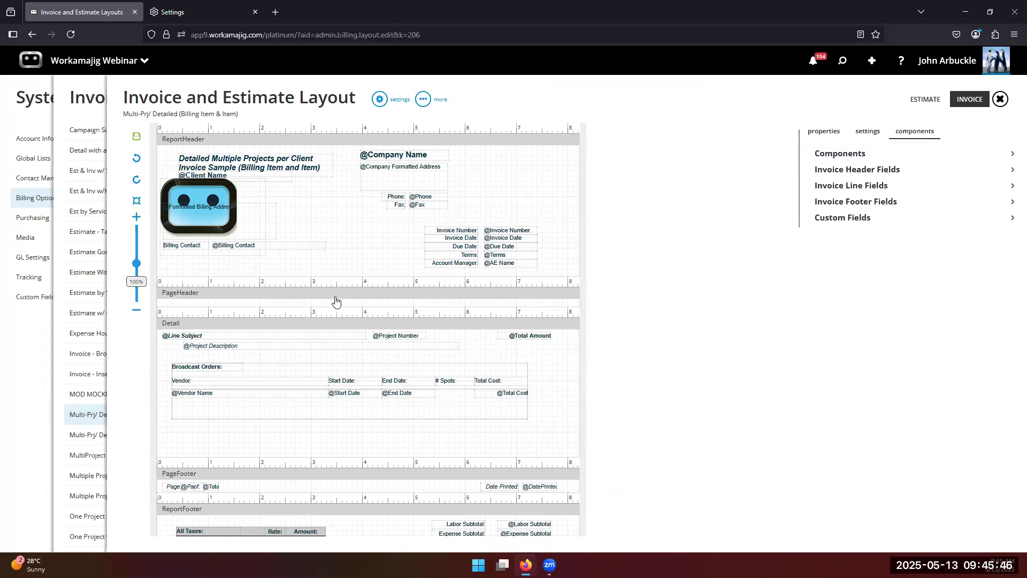
scroll(335, 301, "down", 2)
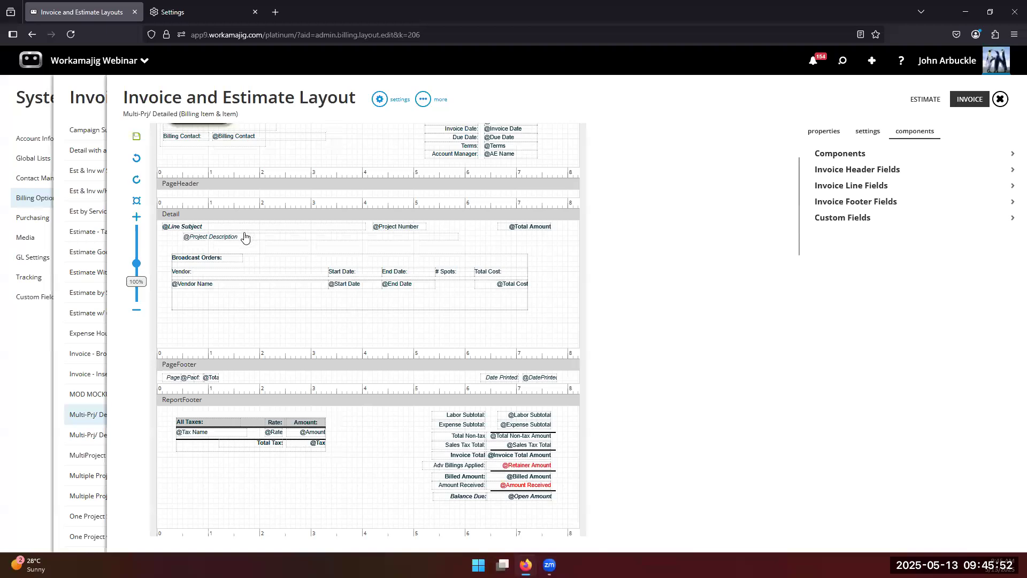
scroll(259, 291, "up", 2)
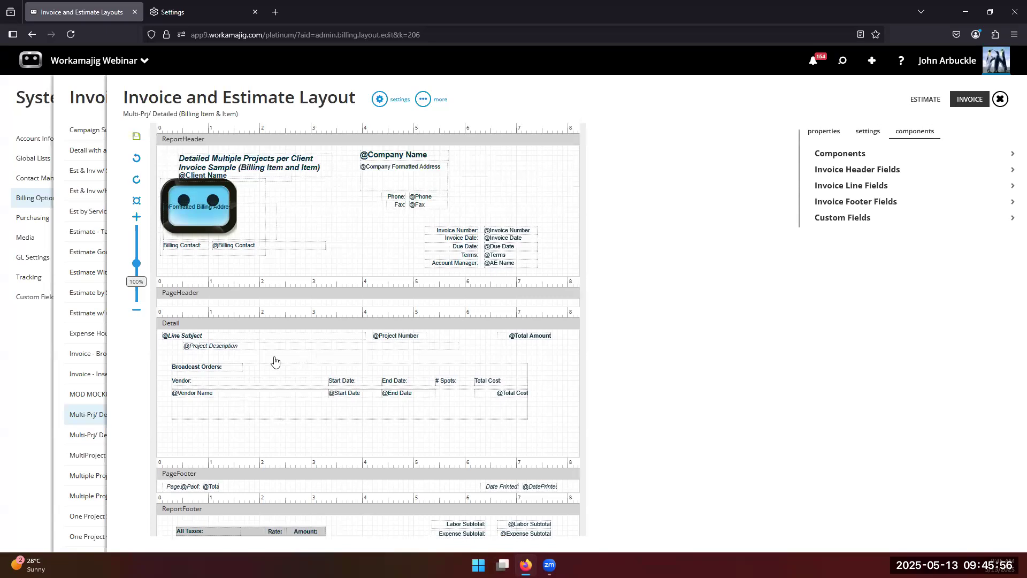
scroll(305, 340, "down", 2)
scroll(298, 346, "down", 1)
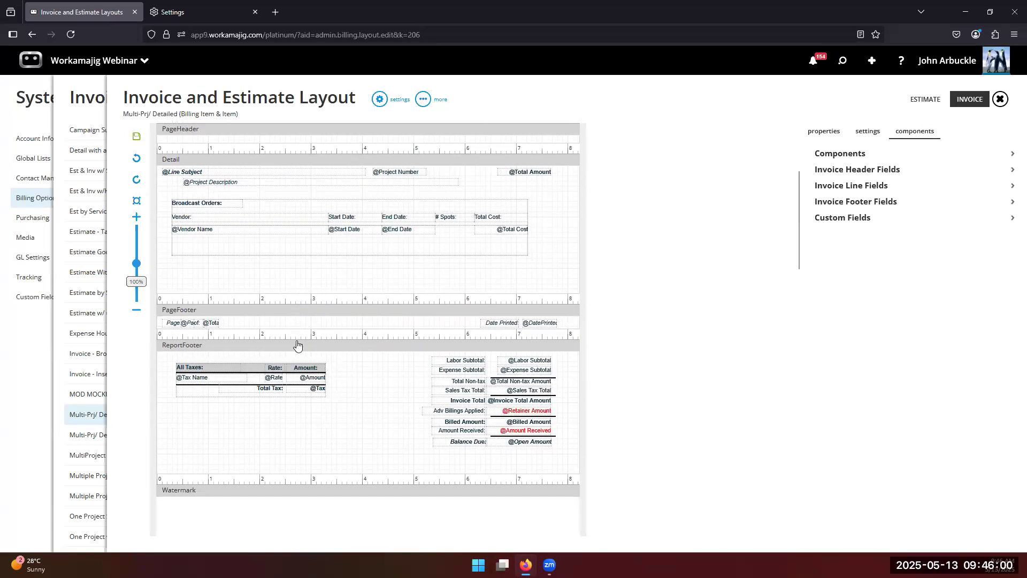
Examine the item display options in the Multi-Prj/ Detailed layout's settings, and return to the Invoice Templates list.
scroll(298, 346, "up", 3)
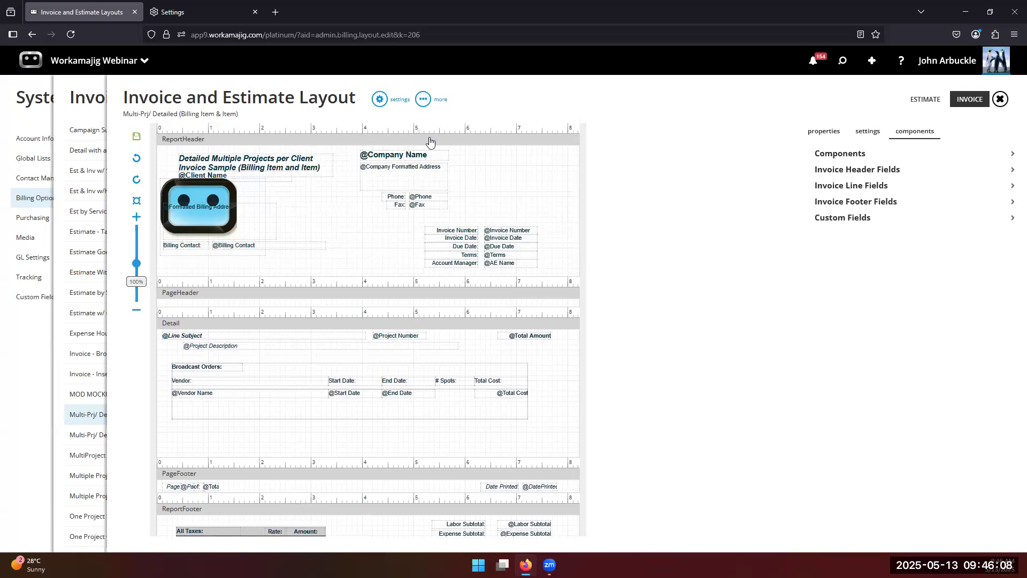
left_click(380, 99)
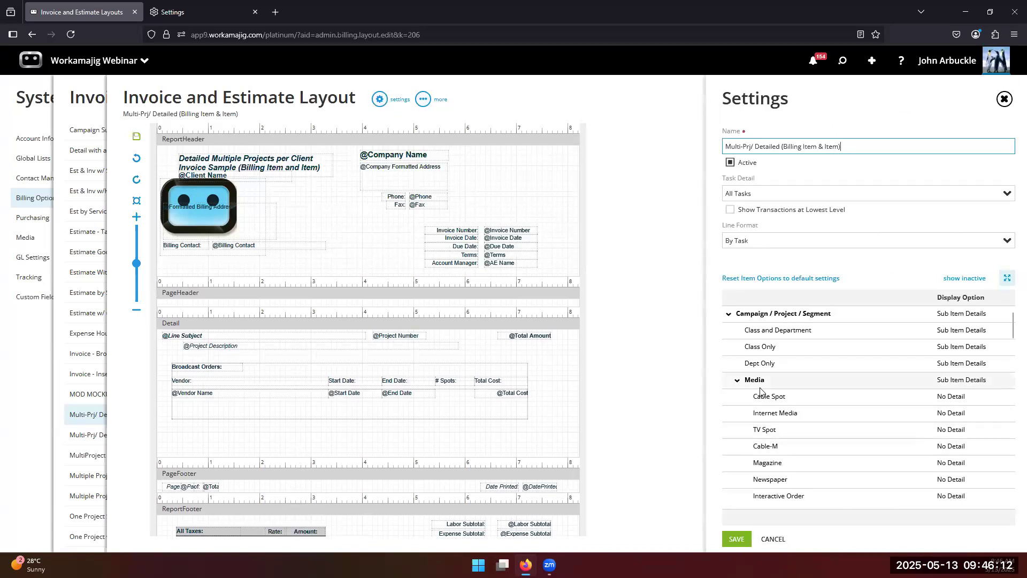
scroll(766, 426, "down", 3)
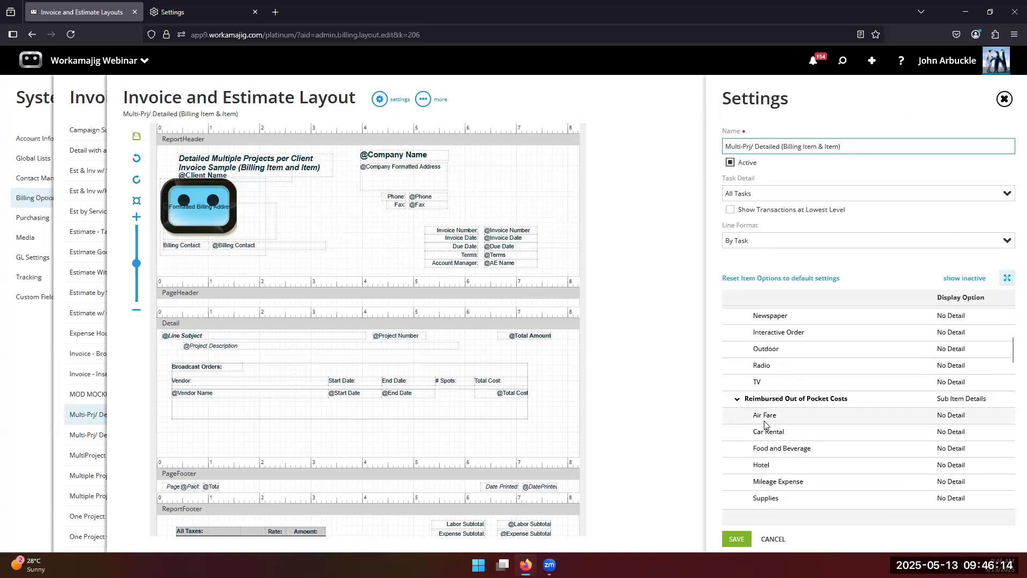
scroll(766, 425, "up", 3)
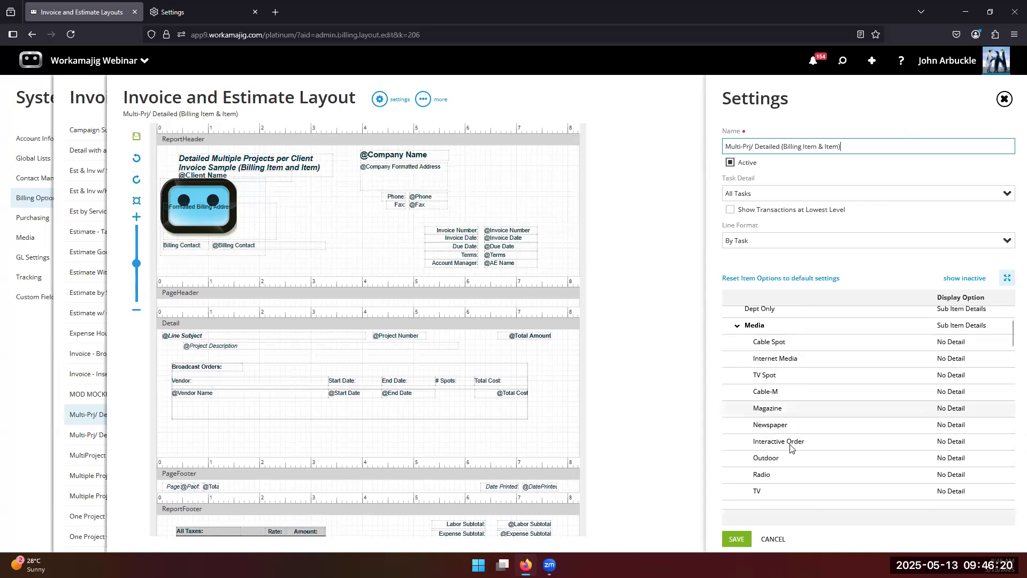
scroll(766, 412, "down", 4)
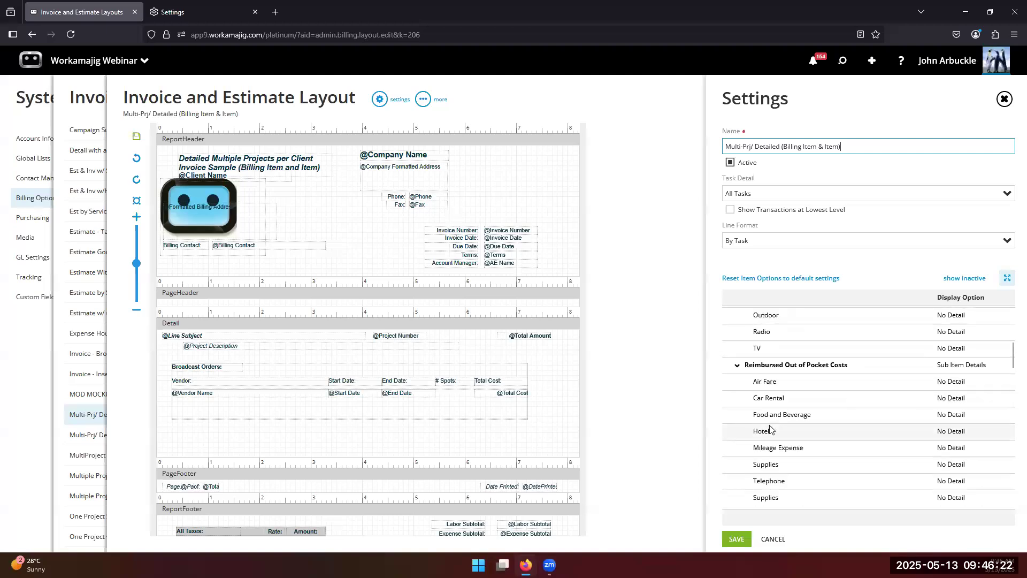
scroll(771, 428, "down", 1)
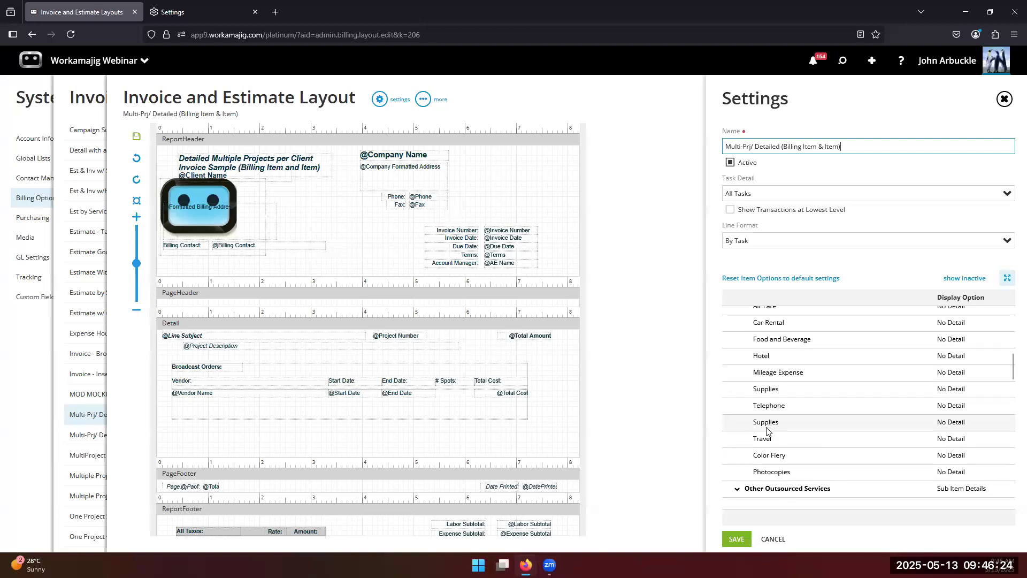
scroll(763, 427, "up", 2)
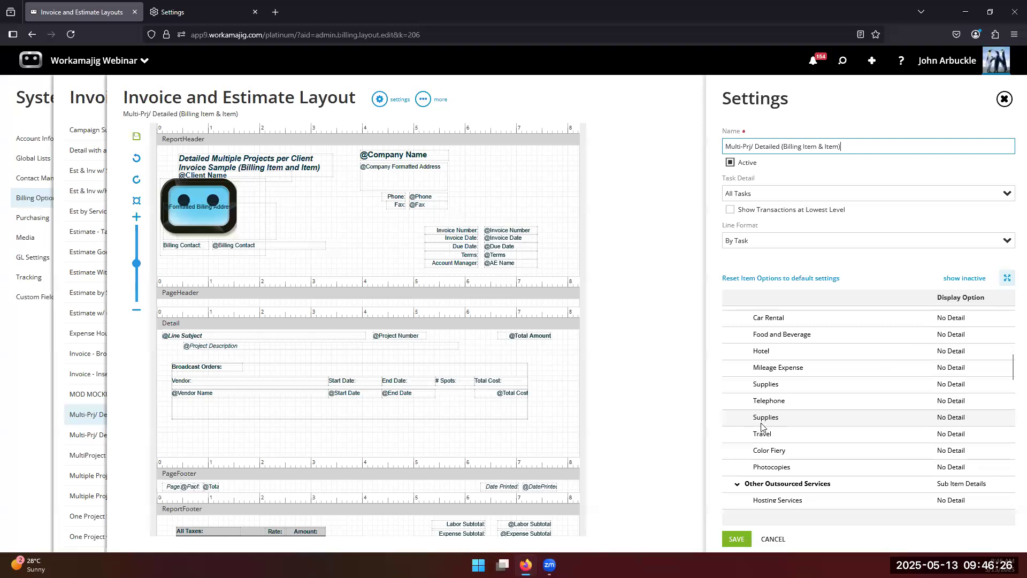
scroll(762, 426, "down", 7)
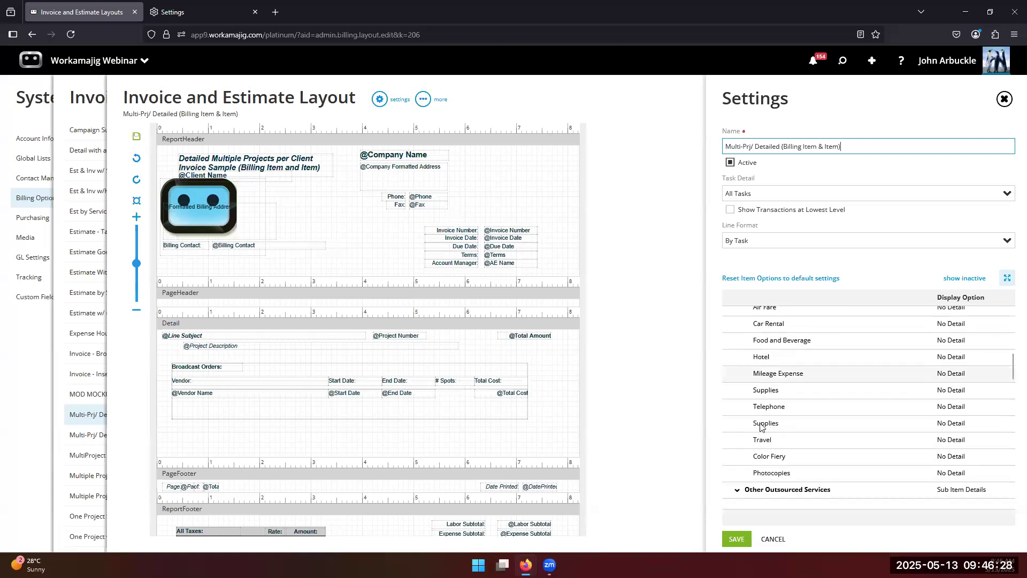
scroll(755, 431, "down", 3)
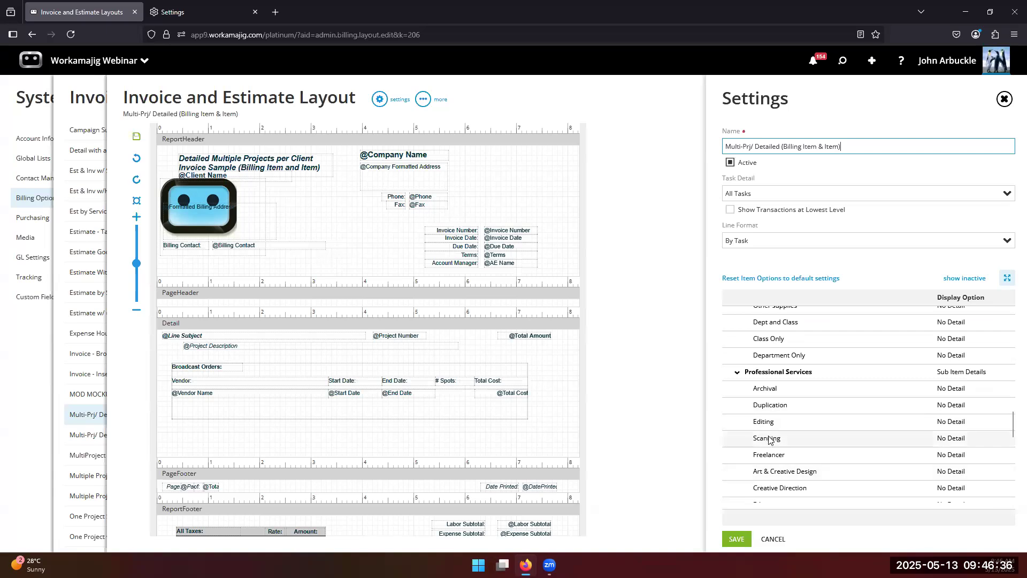
scroll(774, 437, "up", 1)
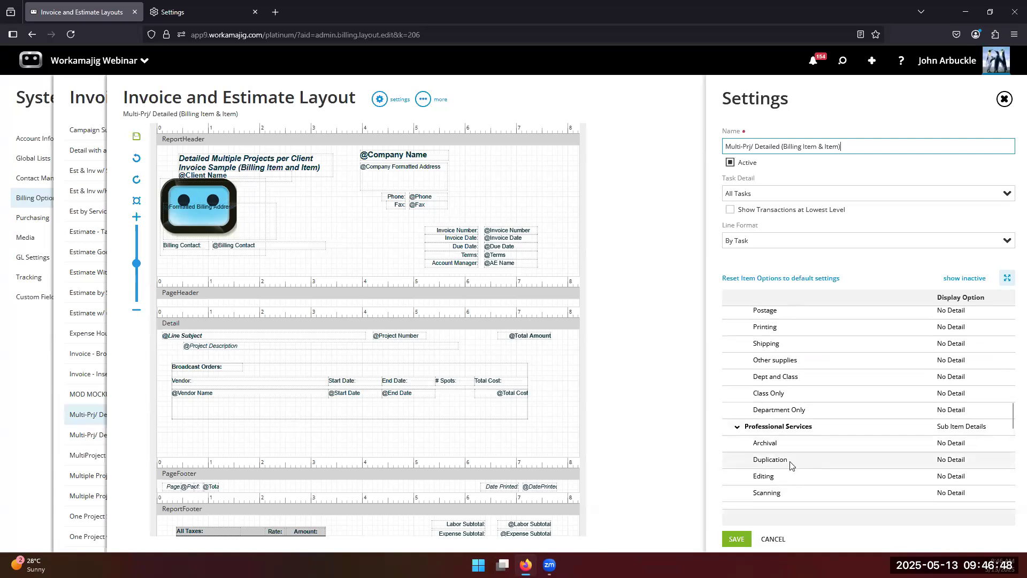
scroll(514, 440, "down", 1)
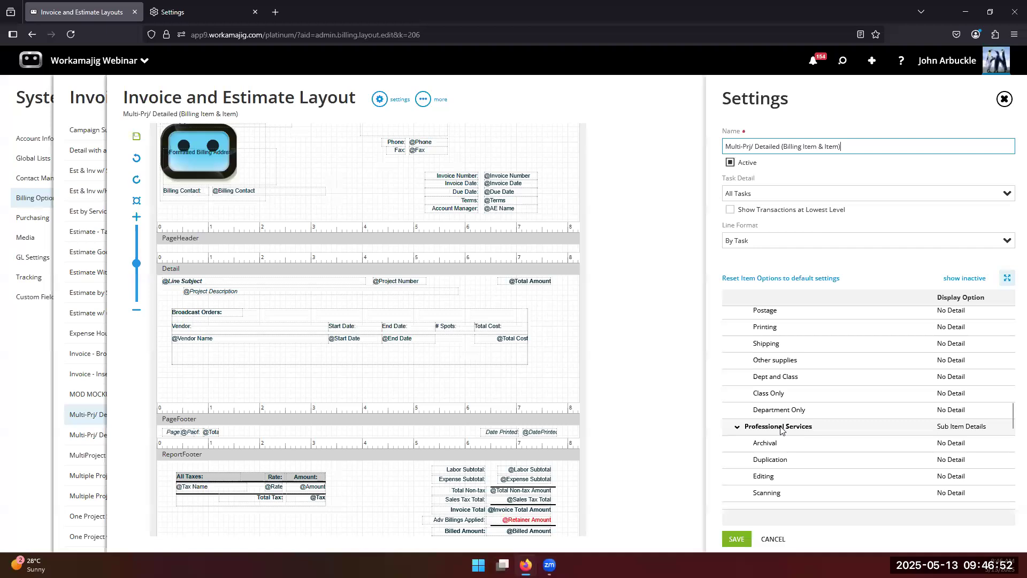
scroll(776, 412, "down", 3)
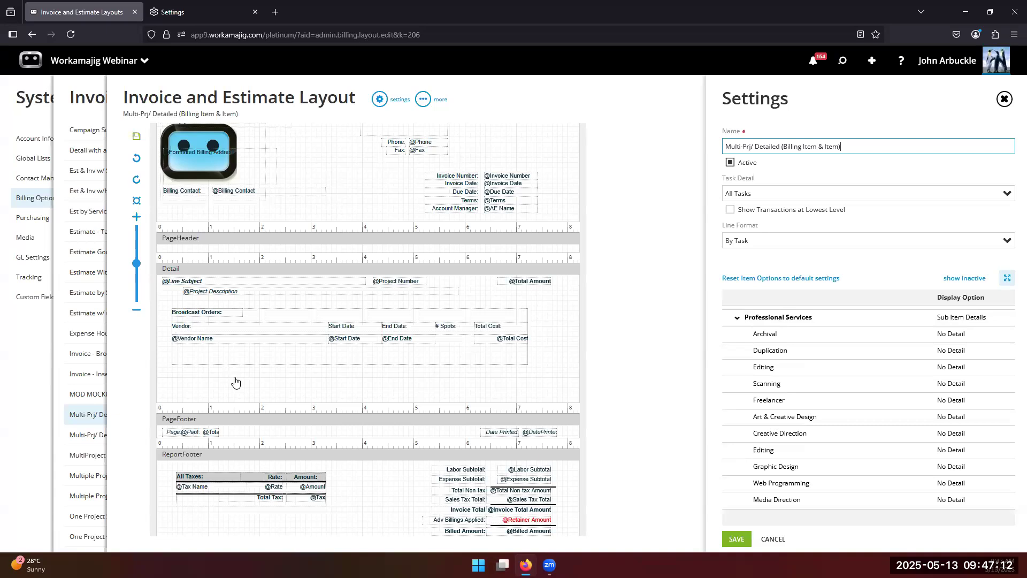
left_click(56, 413)
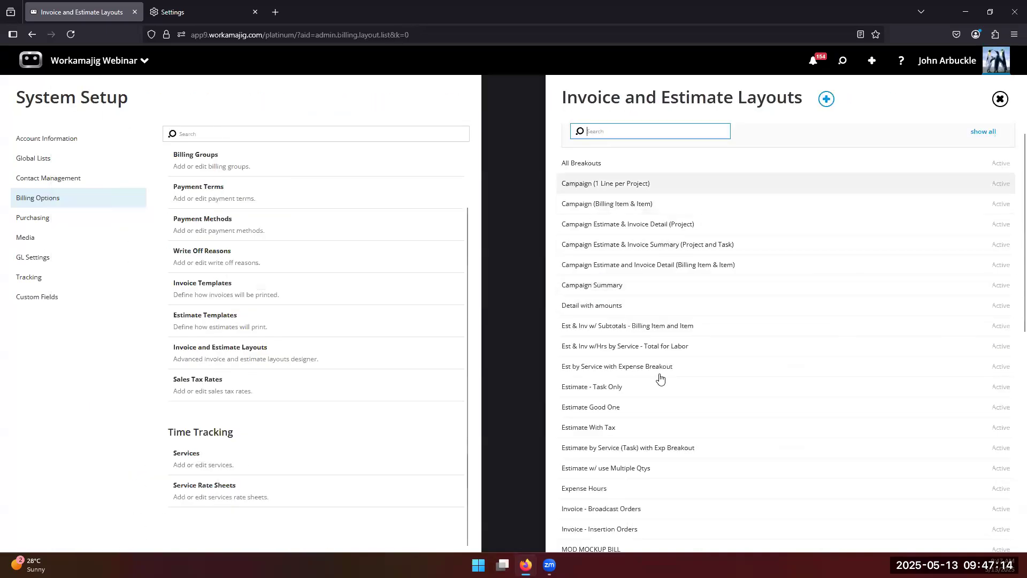
left_click(213, 292)
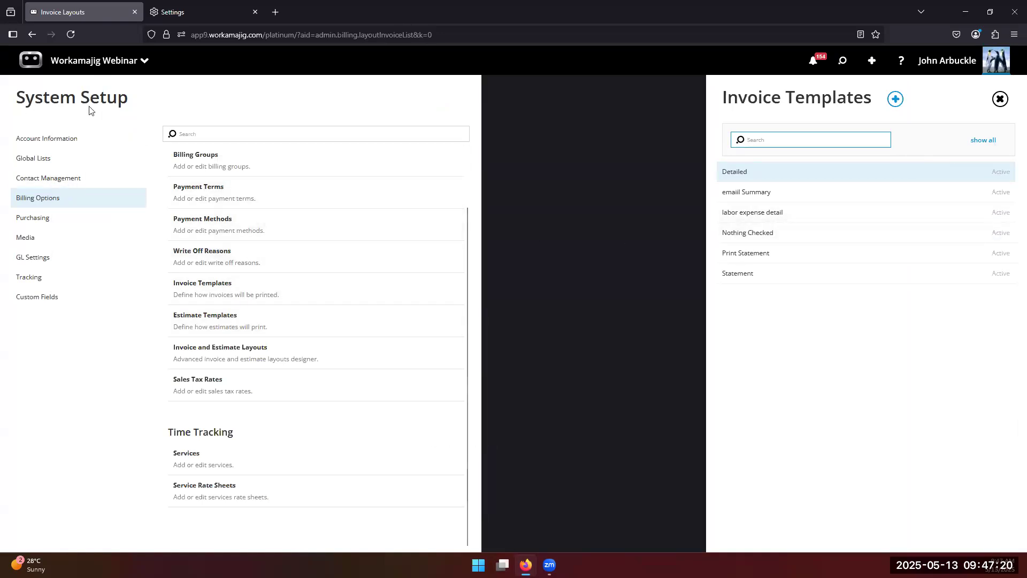
Open the Best of Class company from the Clients Listing view of Companies, and show its client details.
left_click(102, 60)
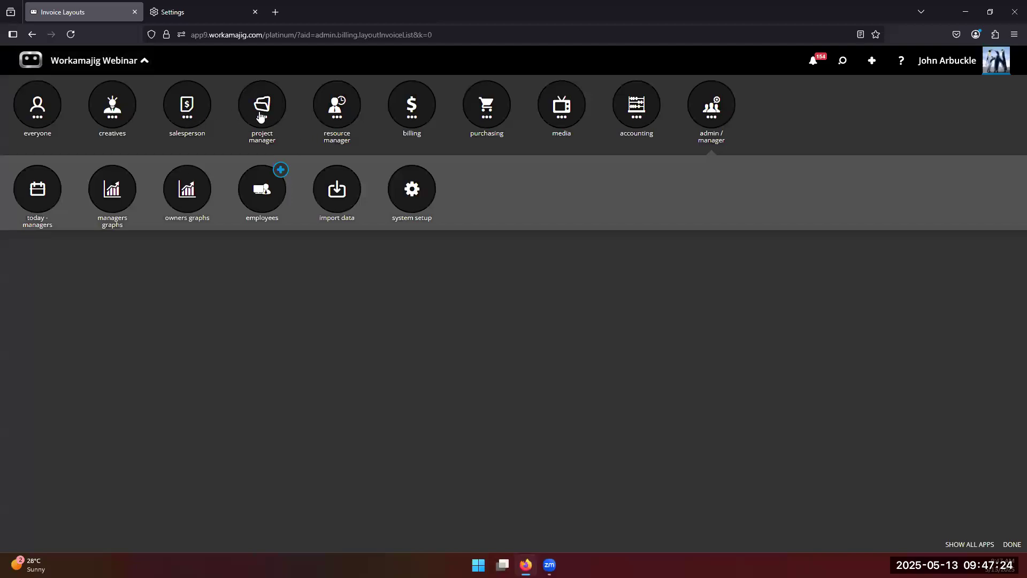
left_click(197, 113)
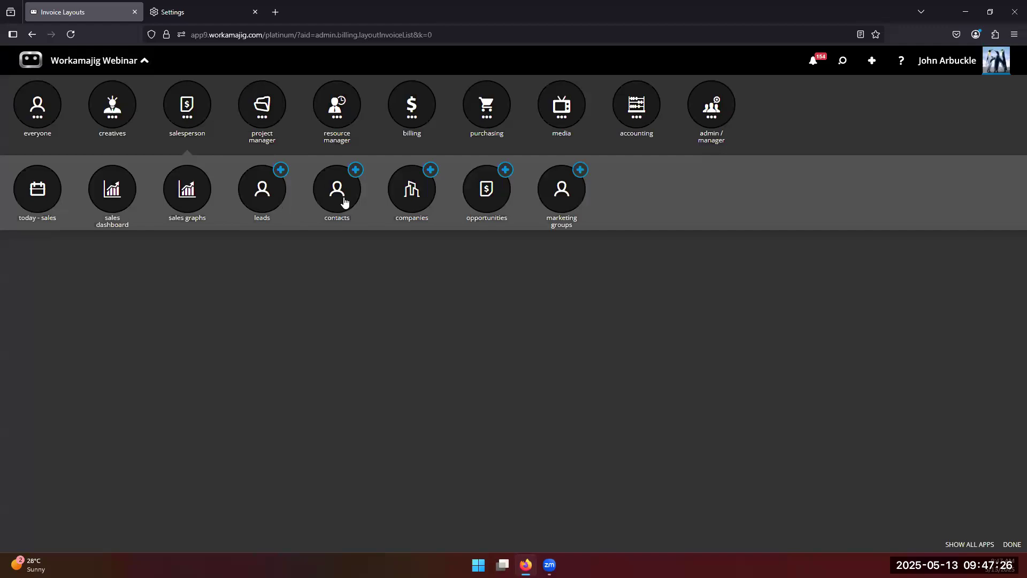
left_click(415, 199)
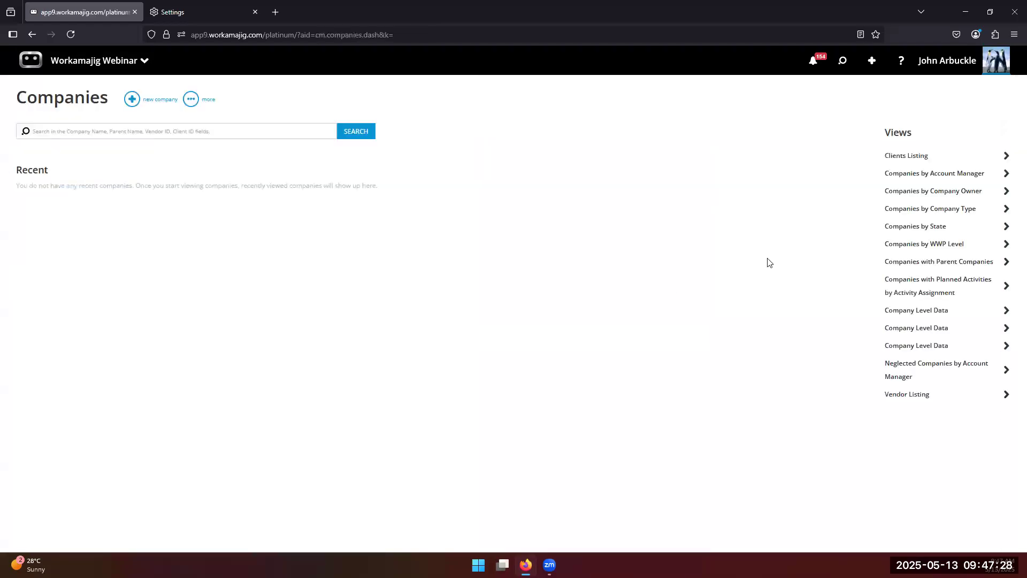
left_click(904, 155)
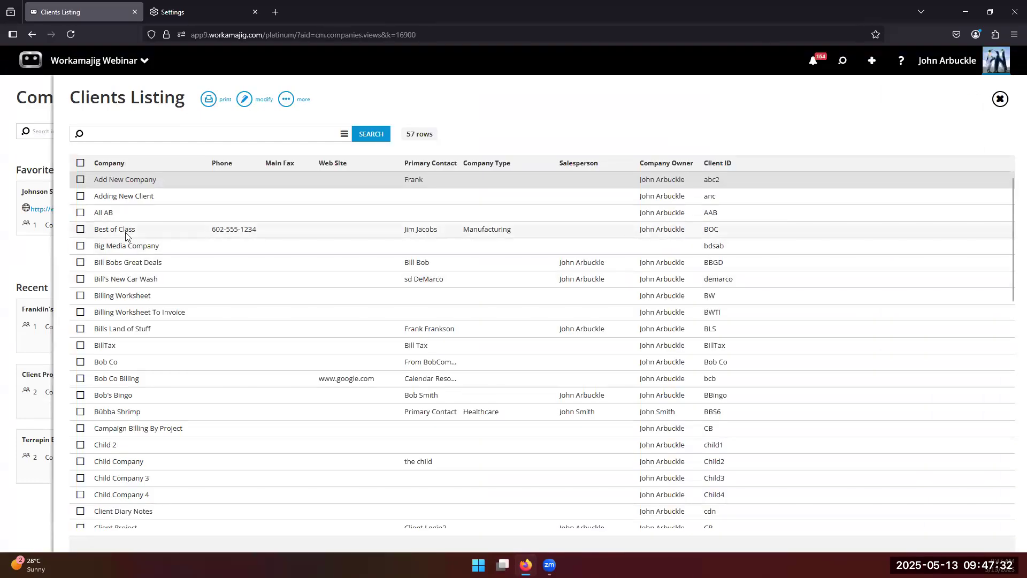
left_click(129, 230)
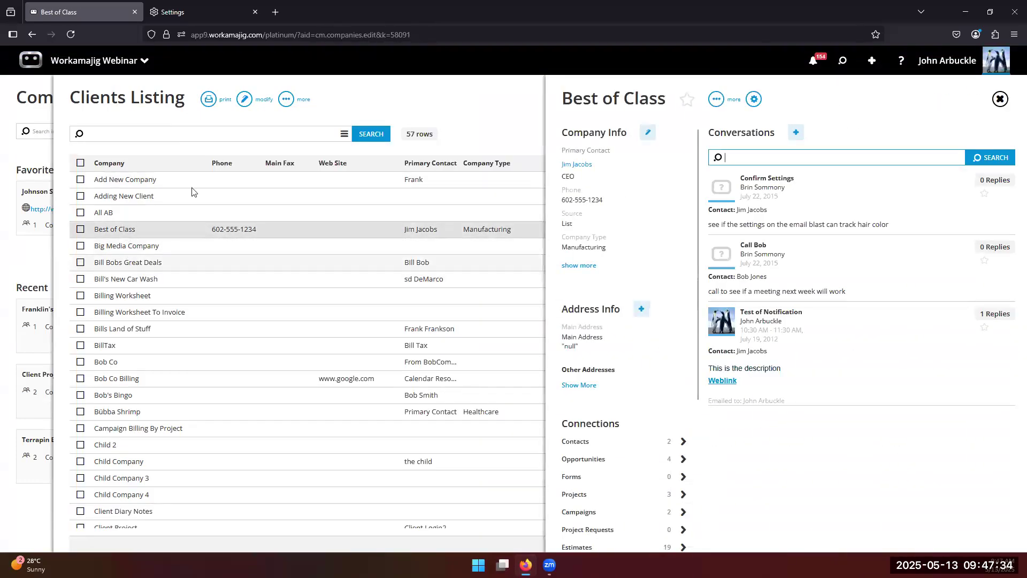
scroll(602, 441, "down", 4)
left_click(579, 406)
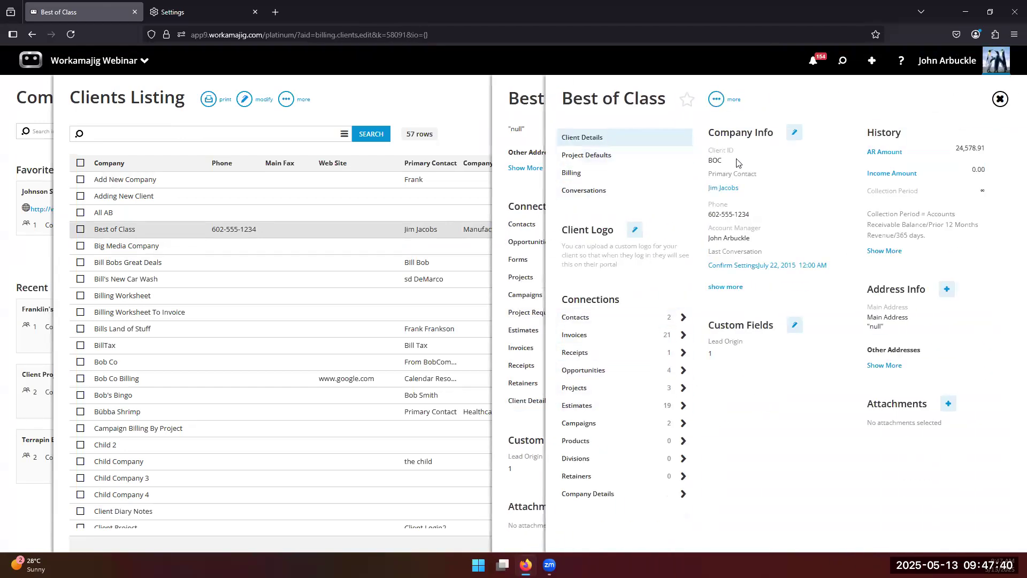
Examine the editable company information and project defaults of the Best of Class client.
left_click(796, 134)
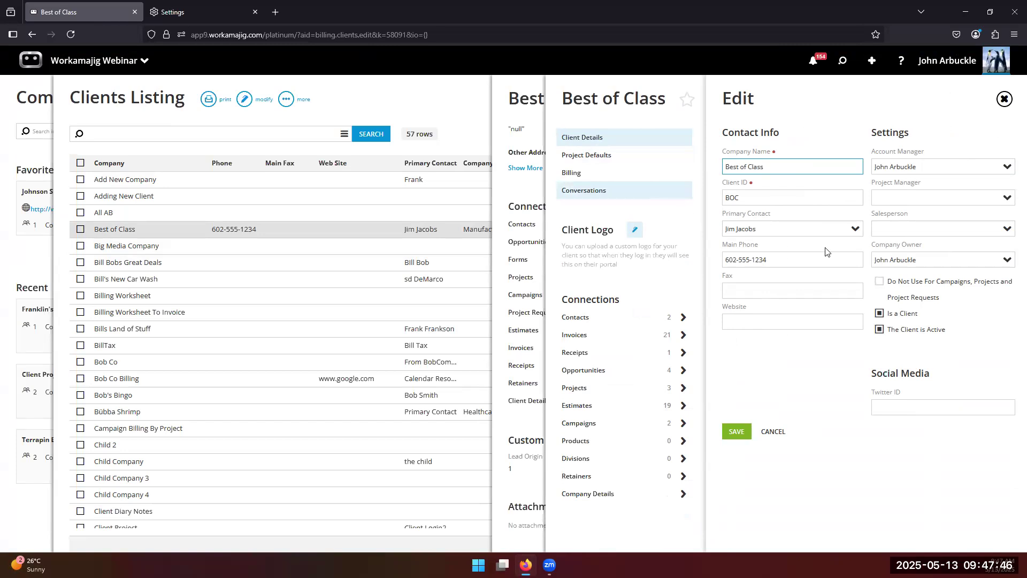
left_click(605, 156)
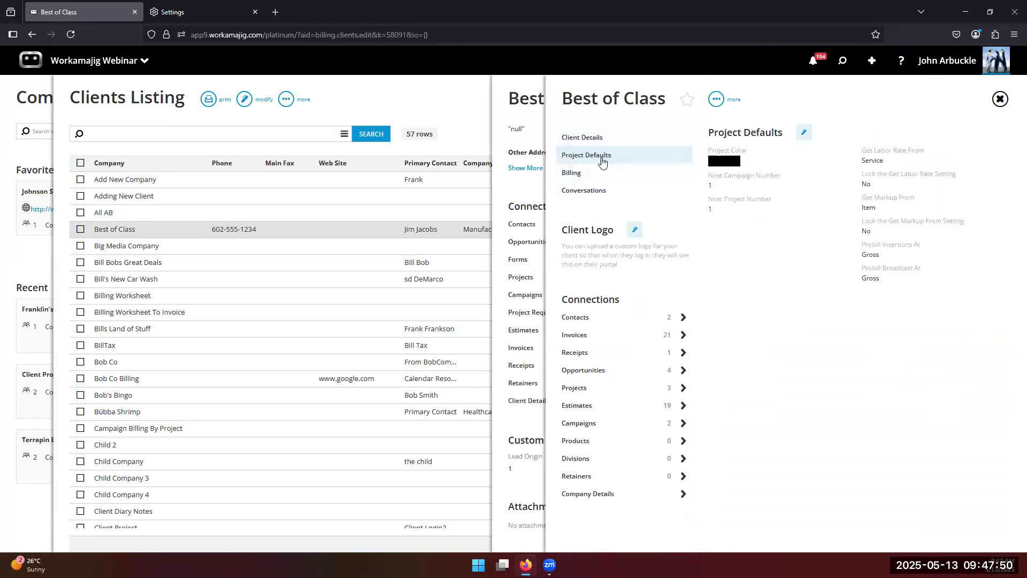
left_click(803, 133)
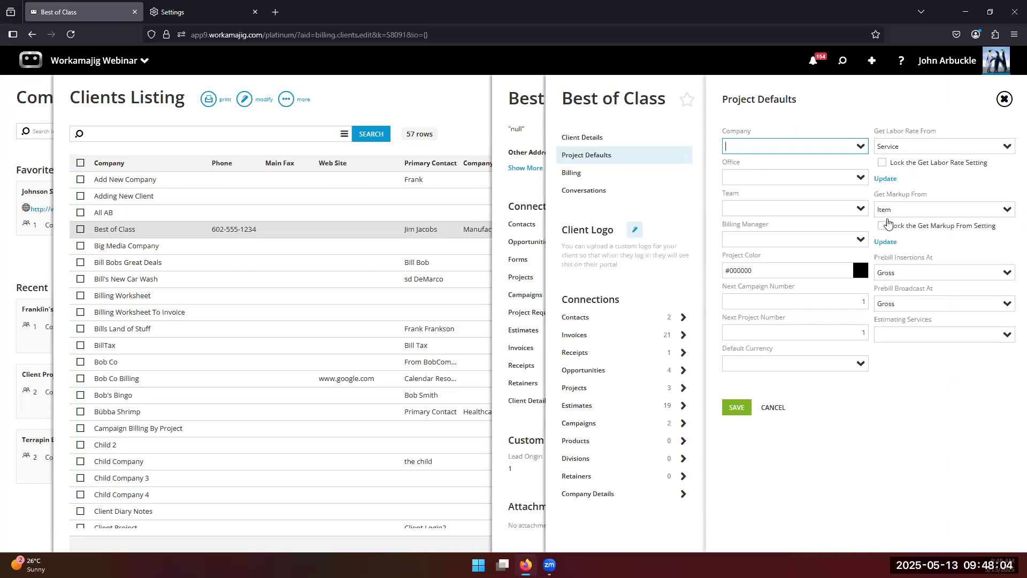
Examine the billing defaults of the Best of Class client, from sales tax to payment terms, and return to the Clients Listing.
left_click(582, 177)
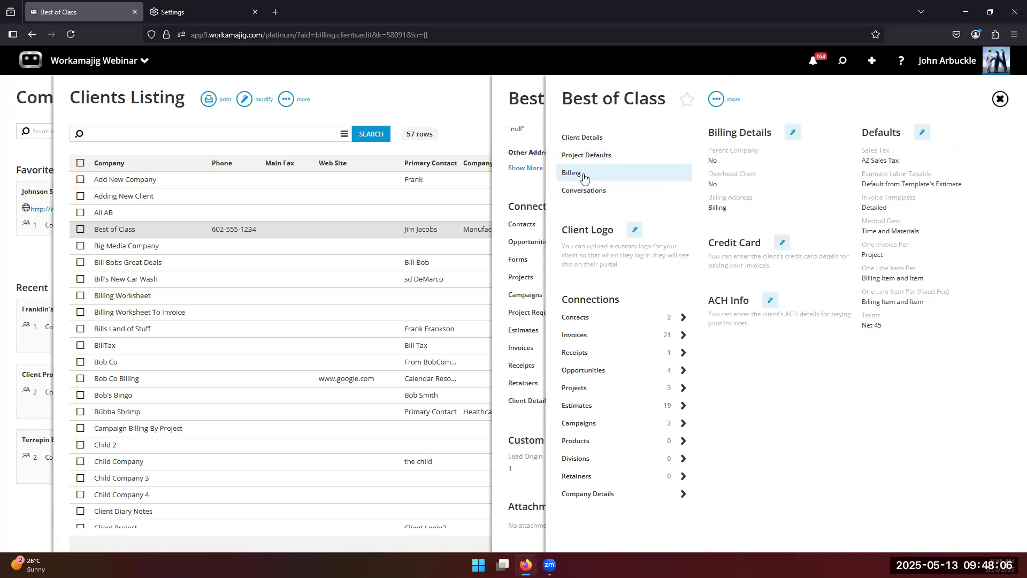
left_click(922, 132)
scroll(902, 341, "down", 3)
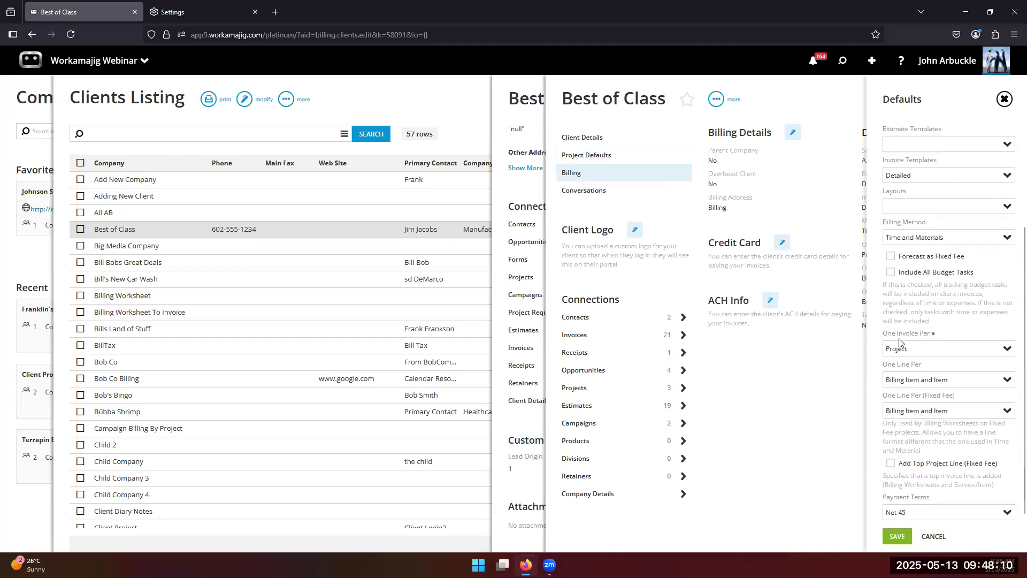
scroll(904, 316, "up", 3)
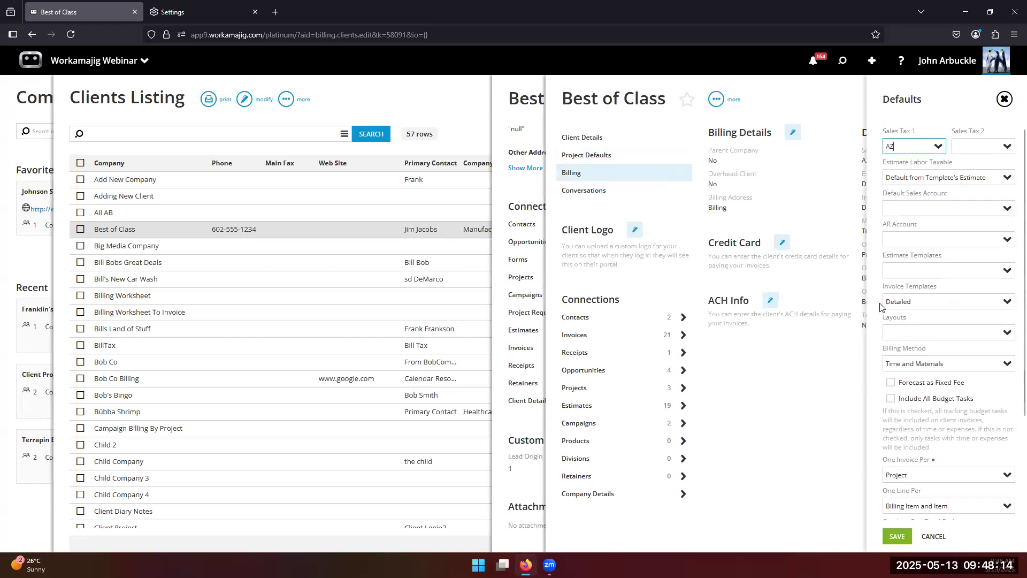
scroll(885, 317, "down", 3)
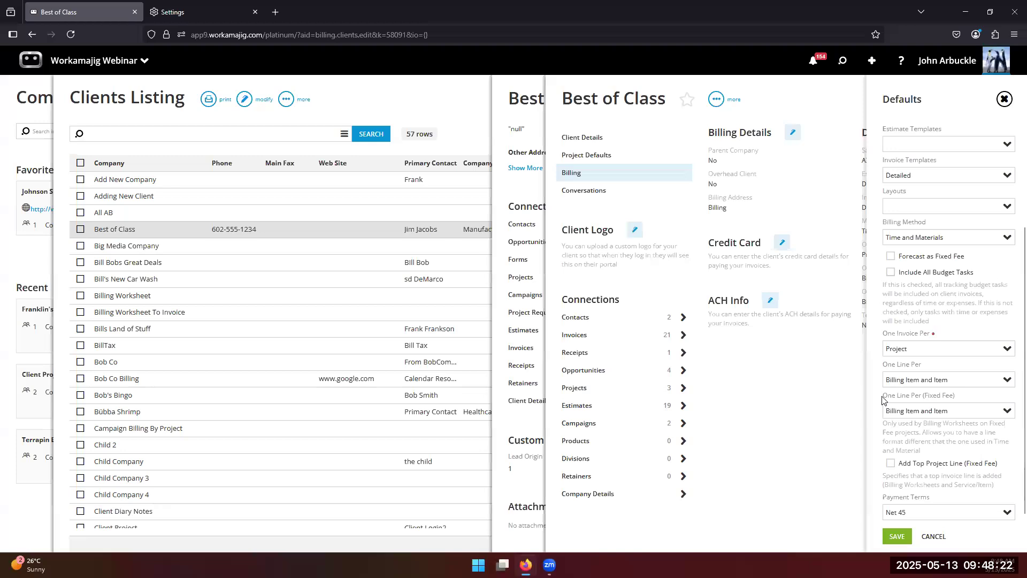
scroll(912, 313, "up", 3)
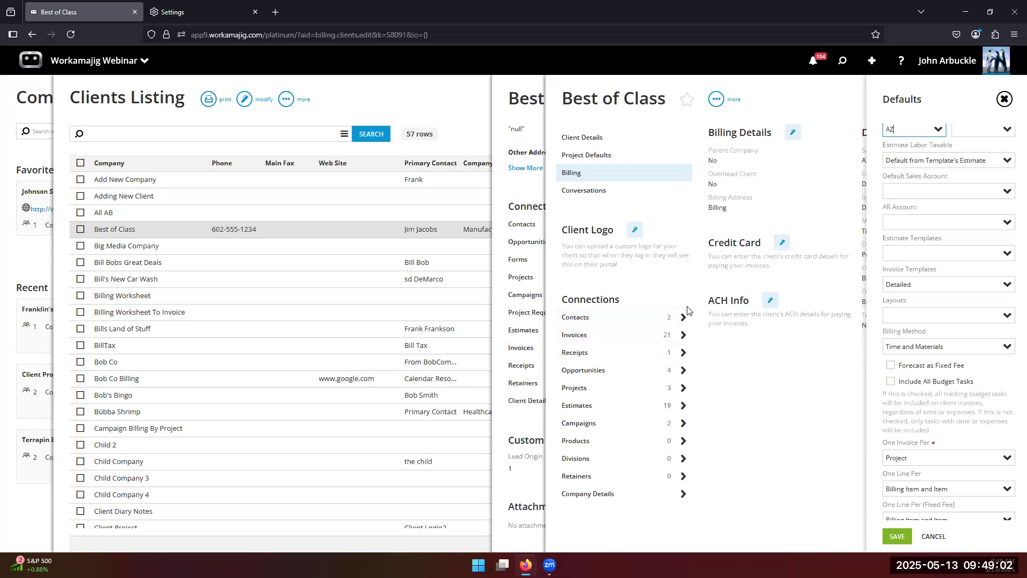
left_click(488, 143)
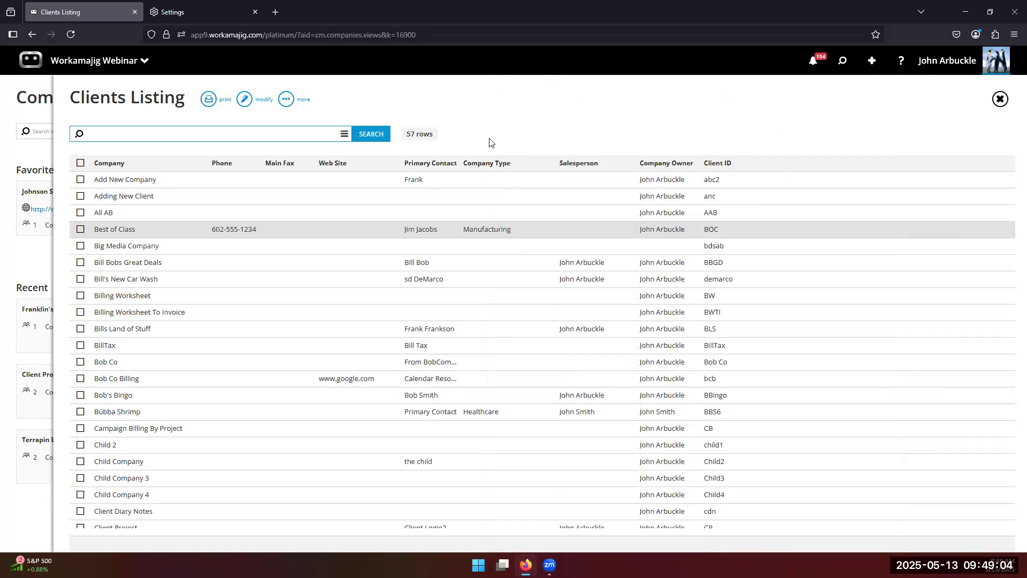
Open the first Company Level Data view in Companies, inspect its view editor, and leave it.
left_click(32, 110)
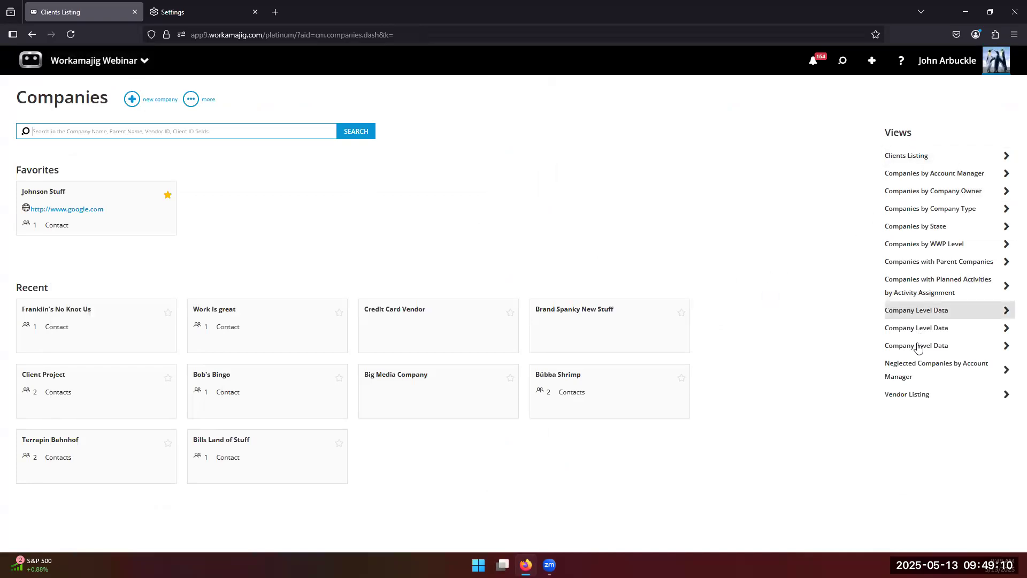
left_click(918, 310)
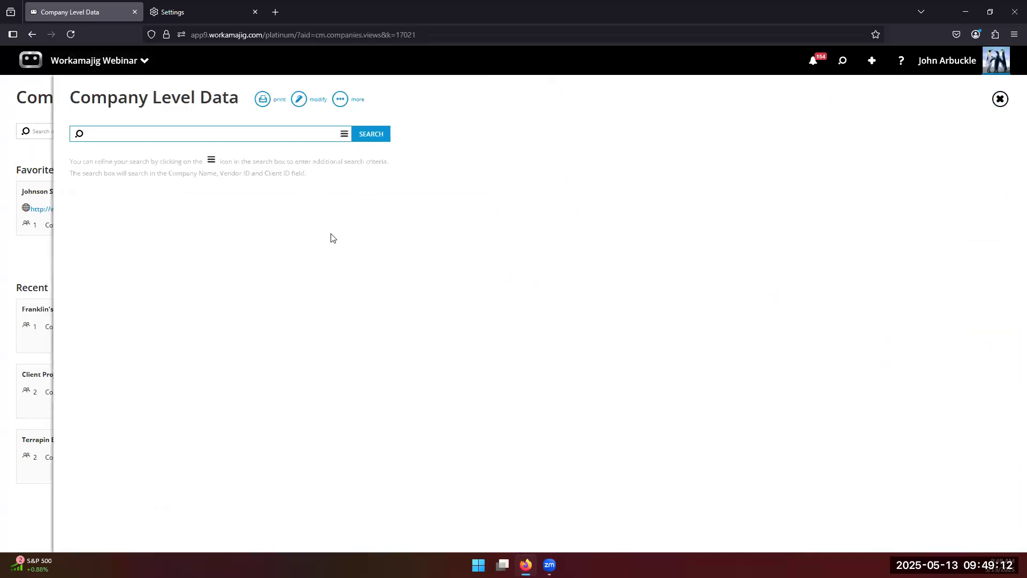
left_click(299, 100)
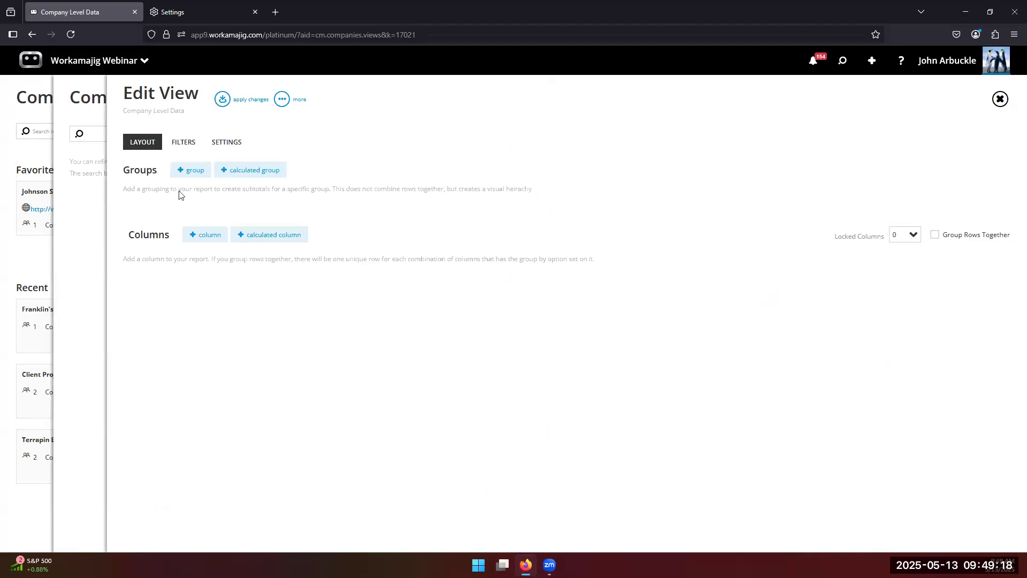
left_click(41, 267)
Open the Projects list from the project manager apps.
left_click(95, 63)
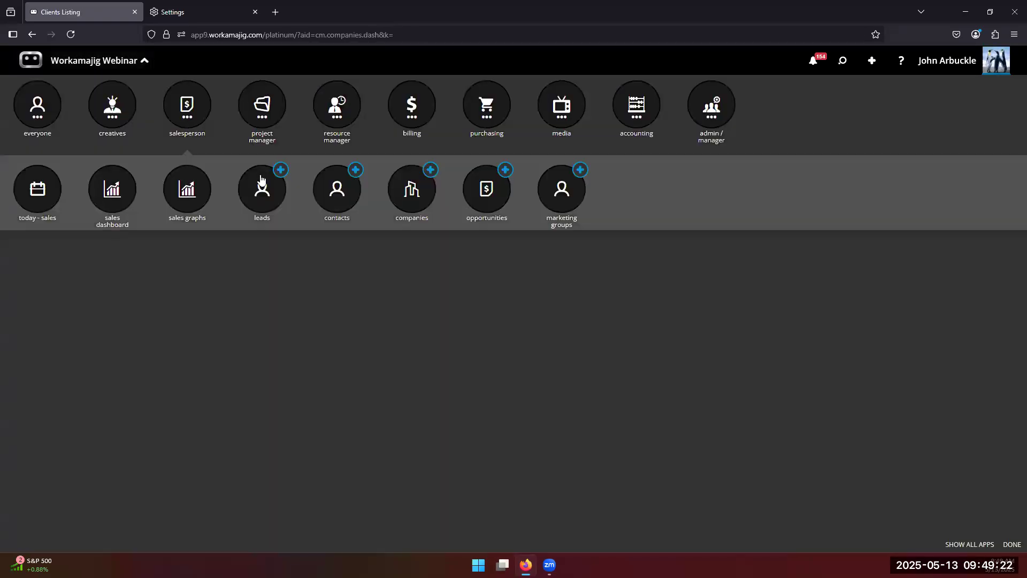
left_click(266, 118)
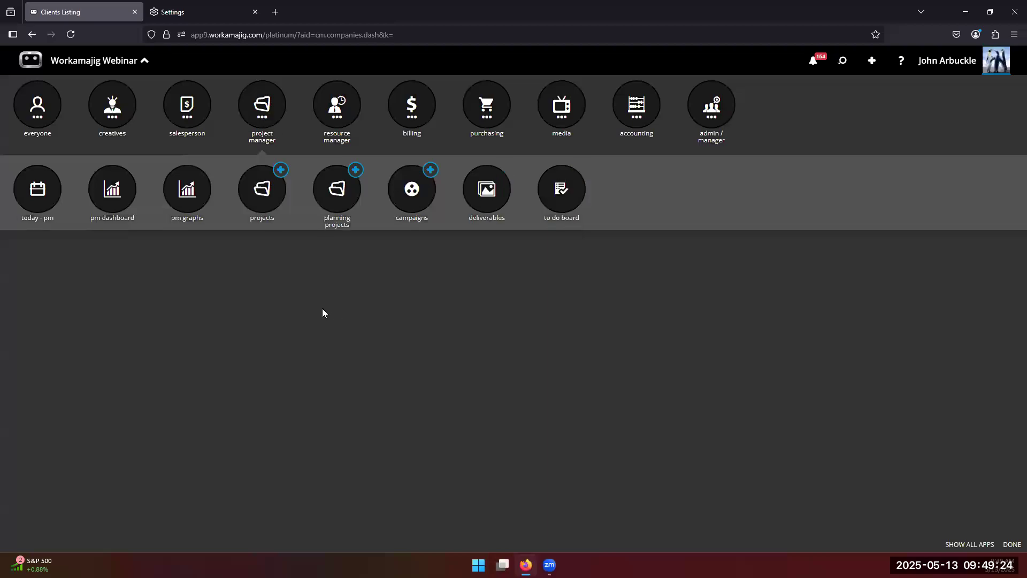
left_click(268, 210)
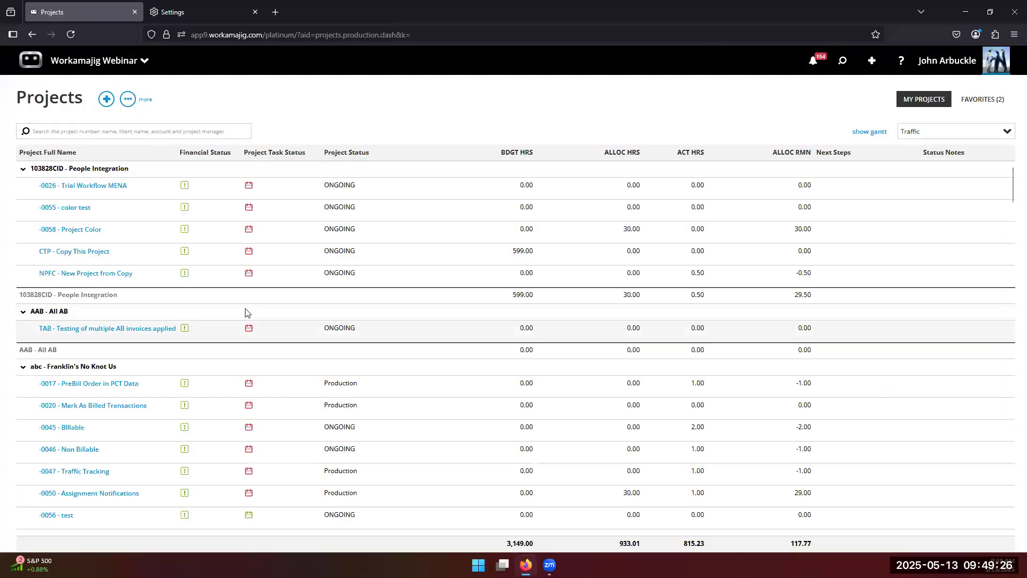
Open the Projects list's system settings, review the Company Defaults for My Projects options and display options, and close them unchanged.
left_click(70, 70)
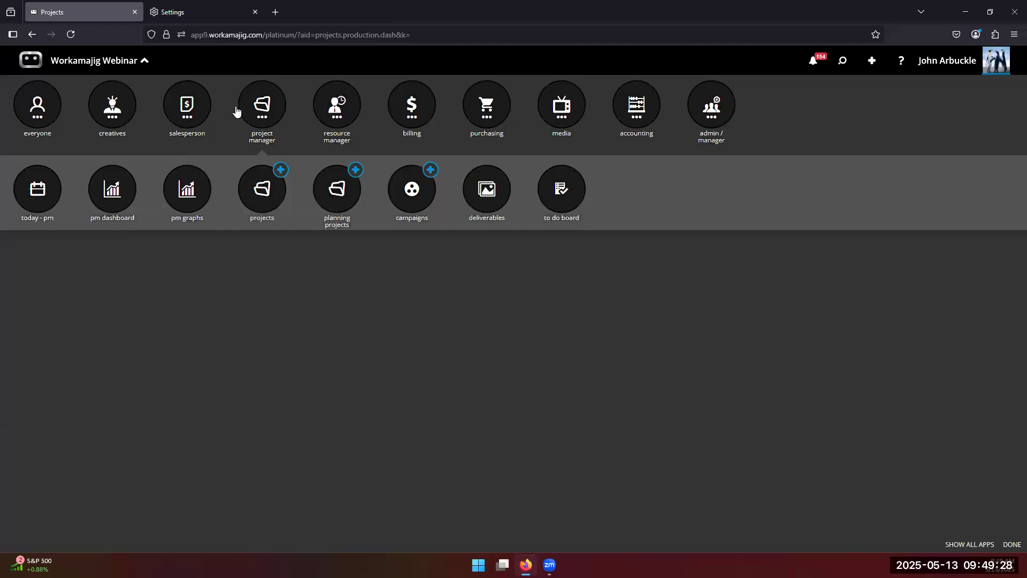
left_click(272, 217)
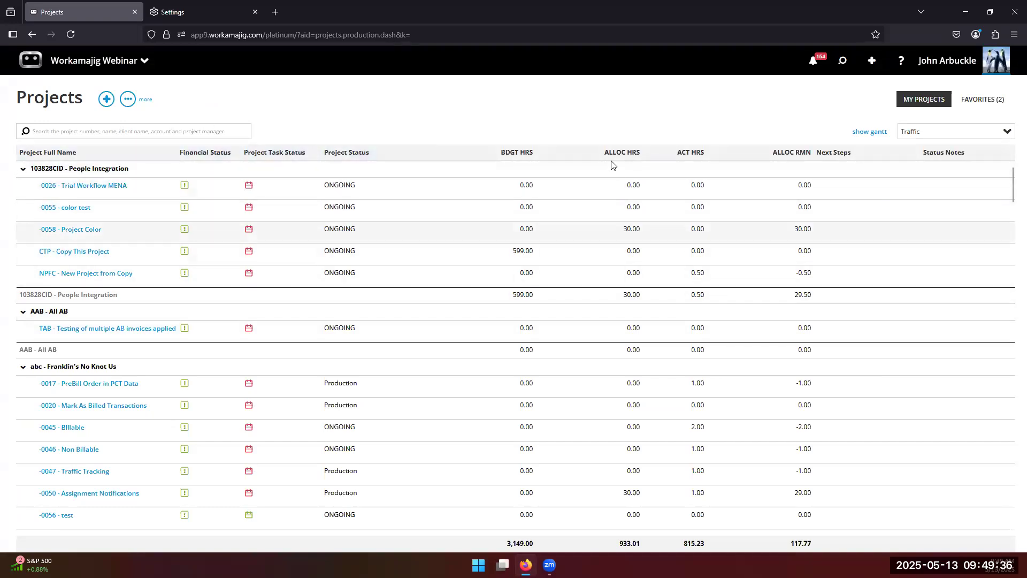
left_click(128, 99)
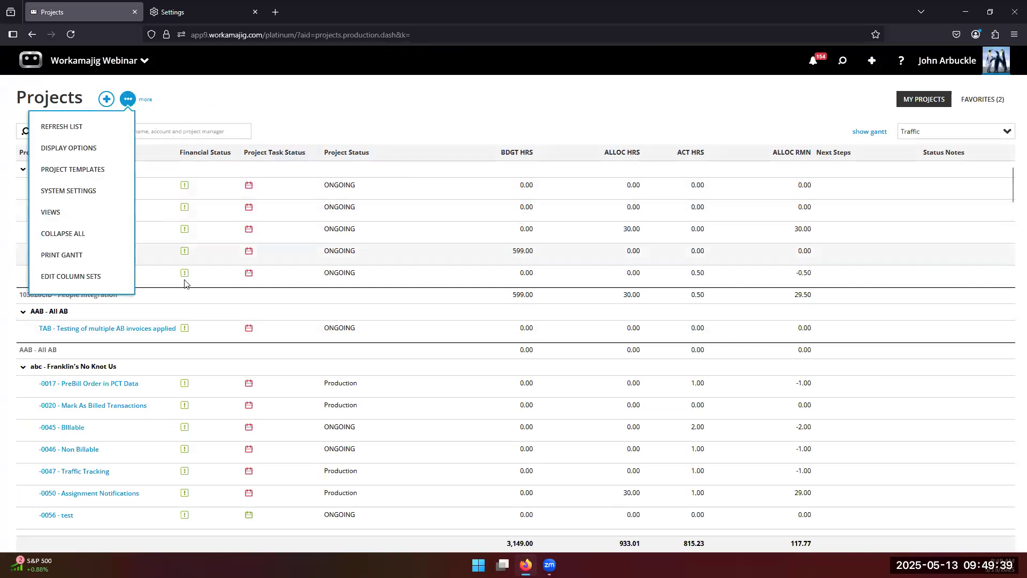
left_click(107, 195)
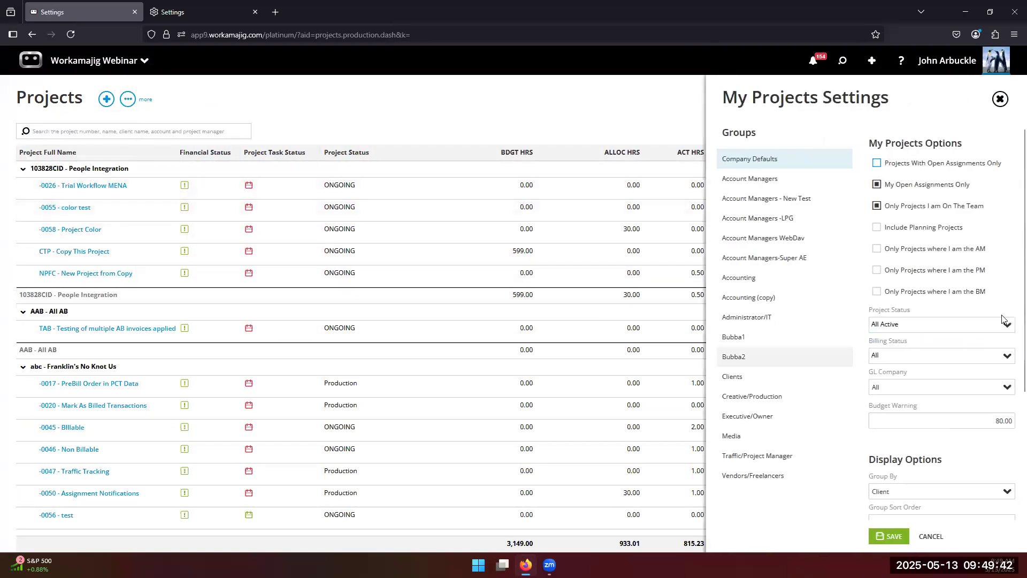
scroll(894, 467, "down", 3)
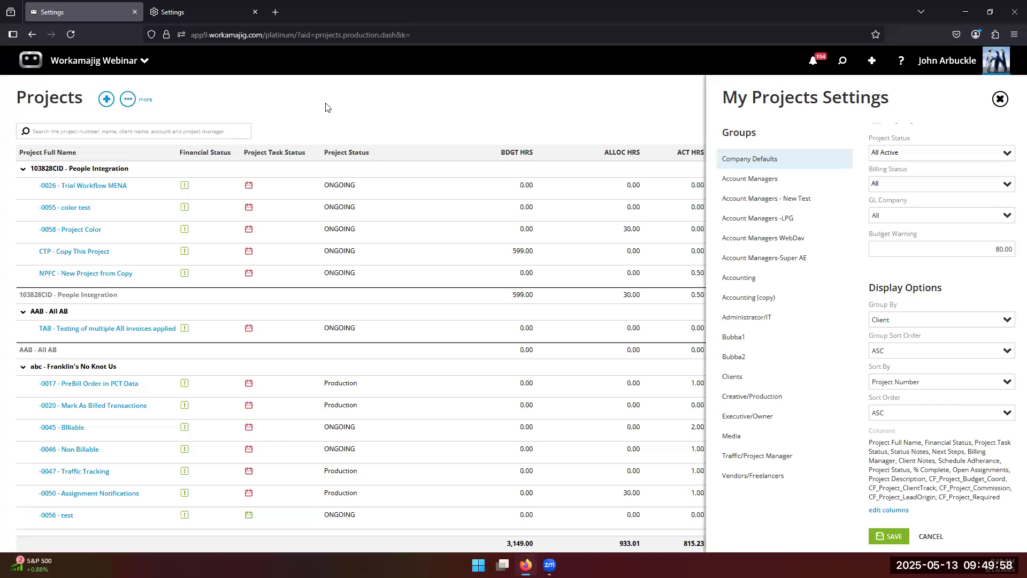
left_click(392, 107)
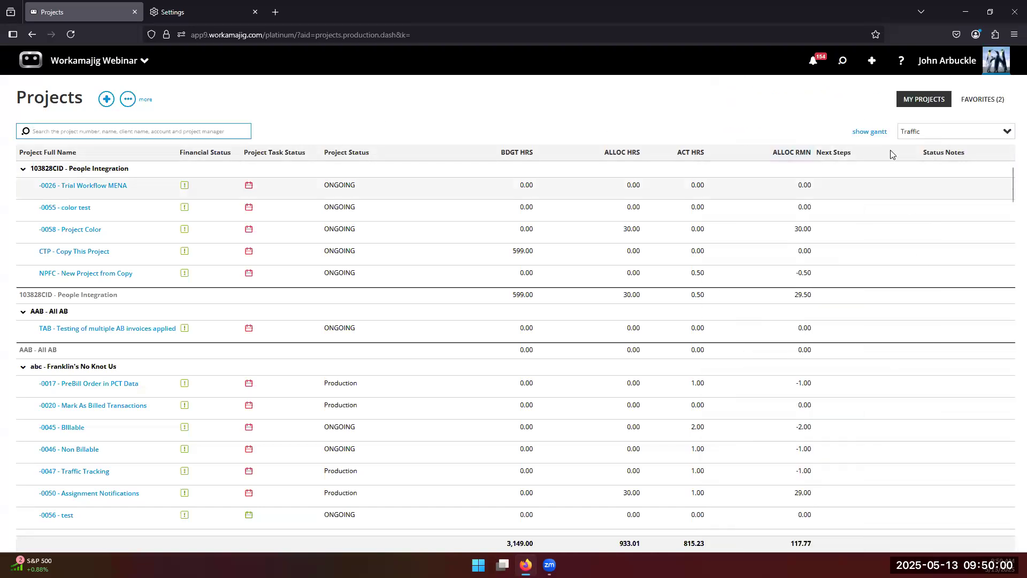
Inspect the fields of the Budget, Closing Review and Traffic column sets in the column set editor, and close it.
left_click(1007, 134)
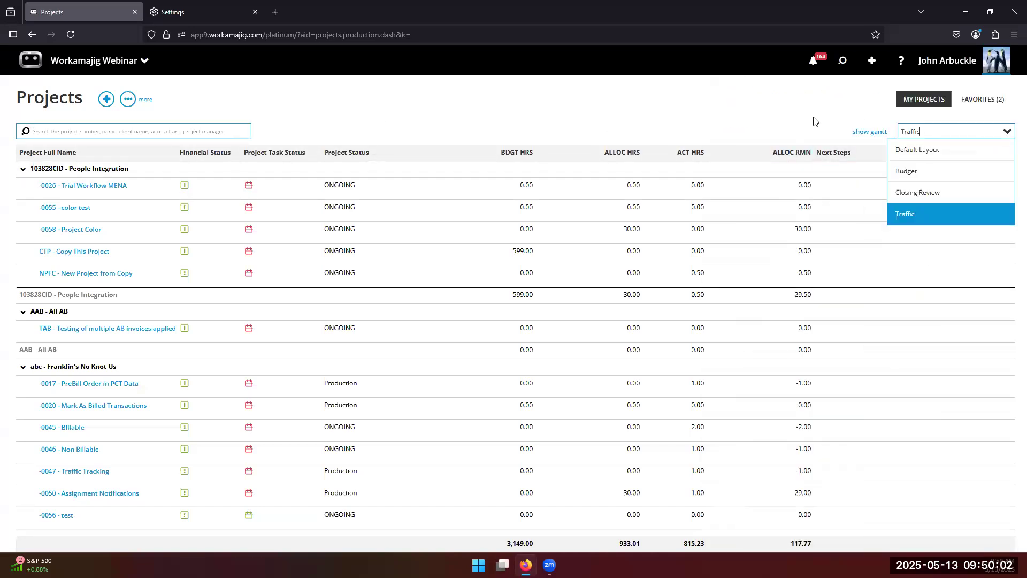
left_click(128, 100)
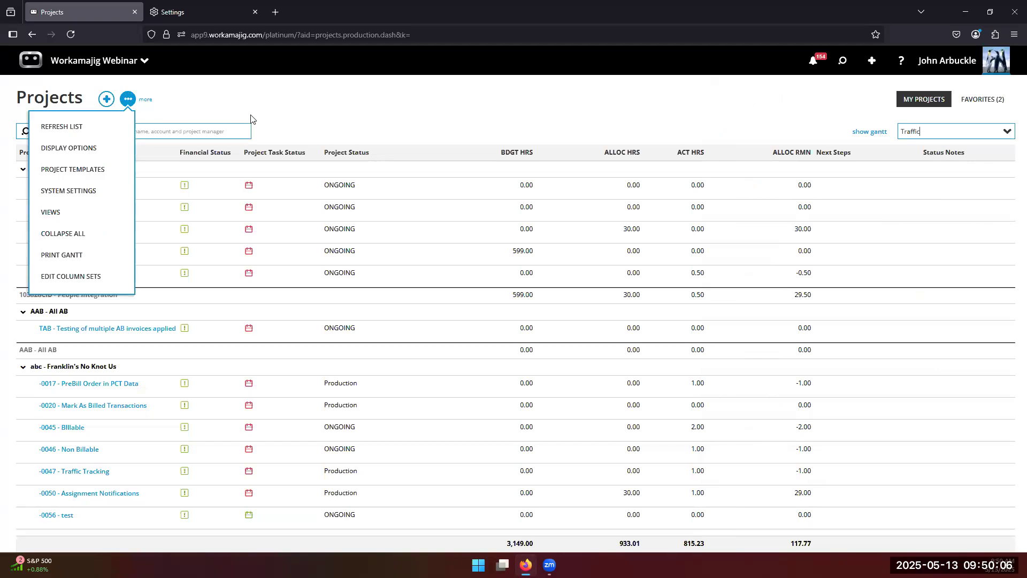
left_click(117, 276)
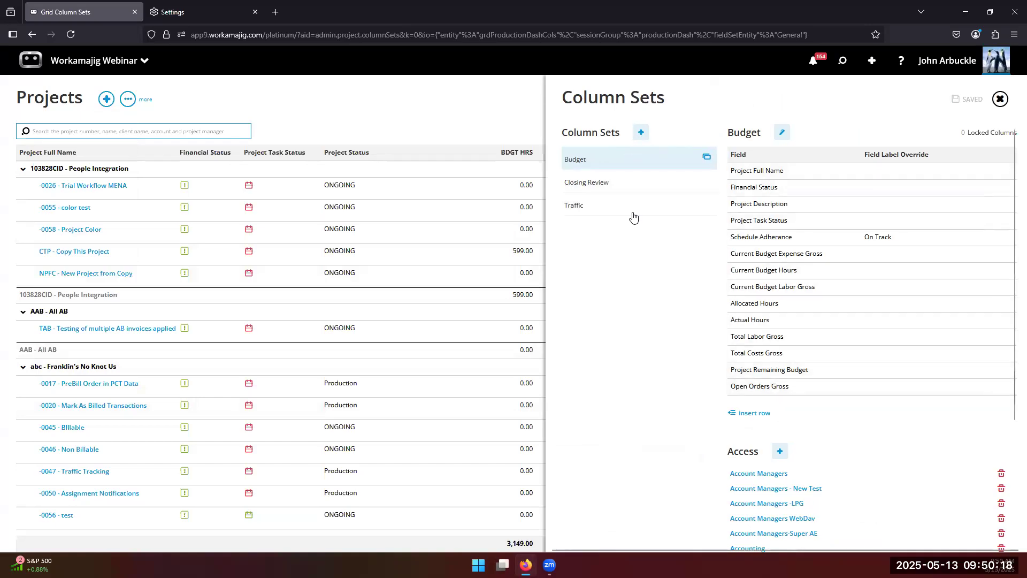
left_click(620, 184)
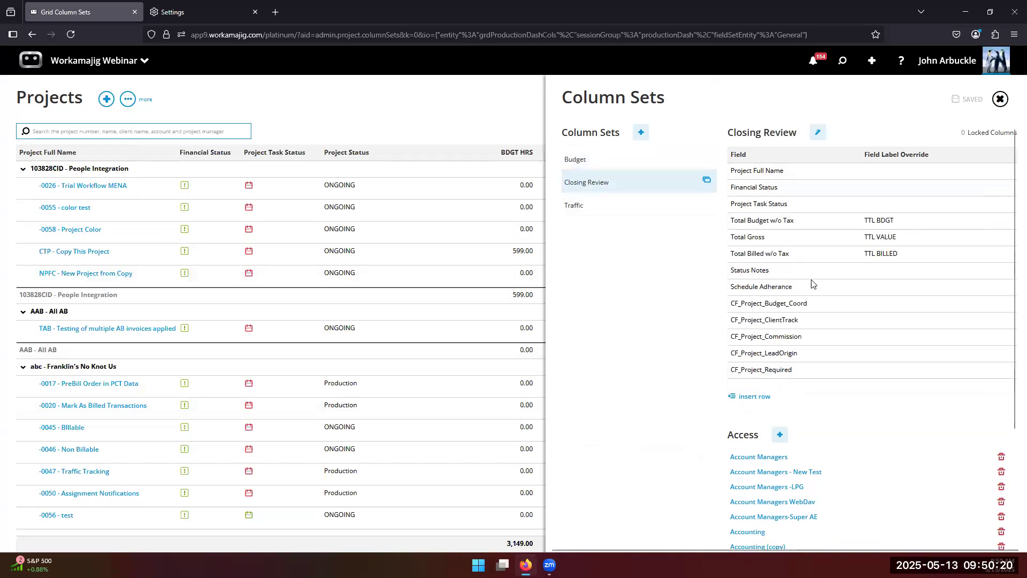
left_click(610, 210)
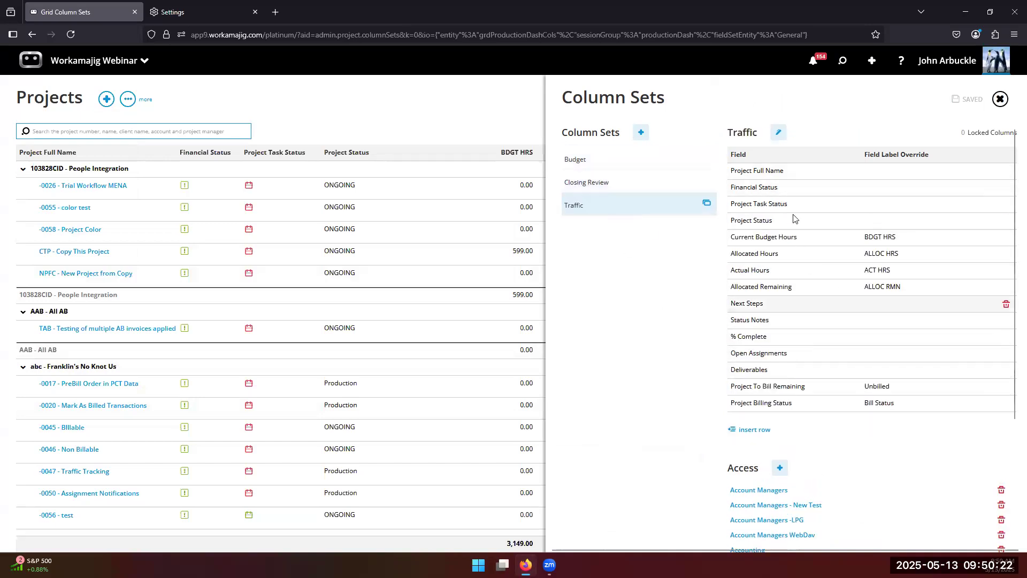
left_click(468, 118)
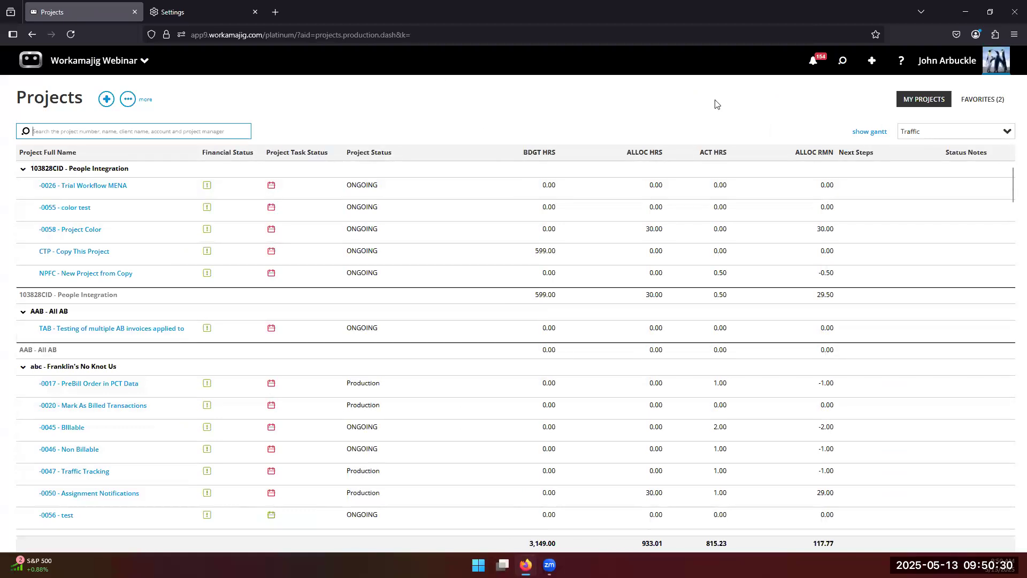
Switch the Projects list to the Budget column set and look through its columns and the available layouts.
left_click(1007, 132)
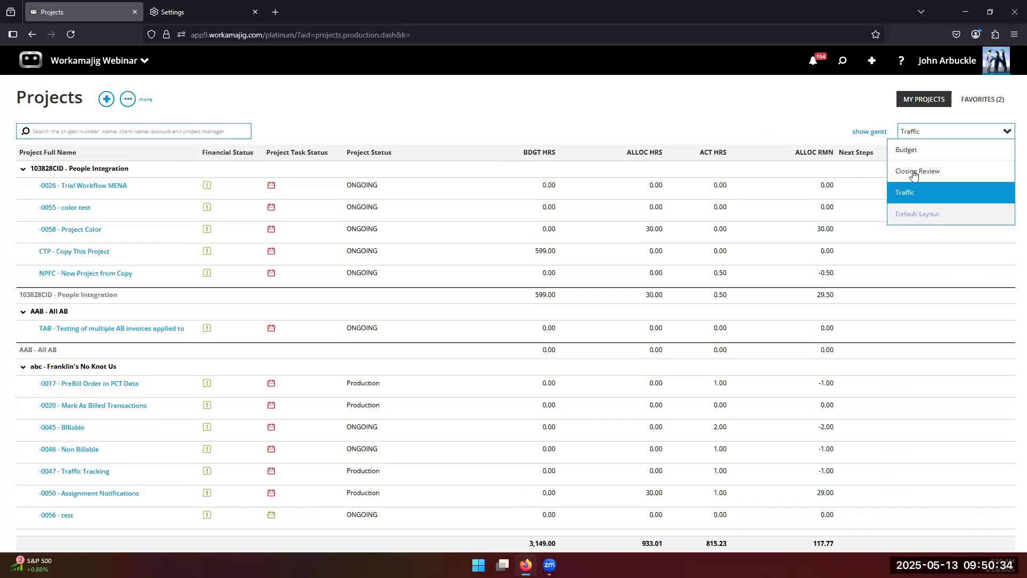
left_click(909, 150)
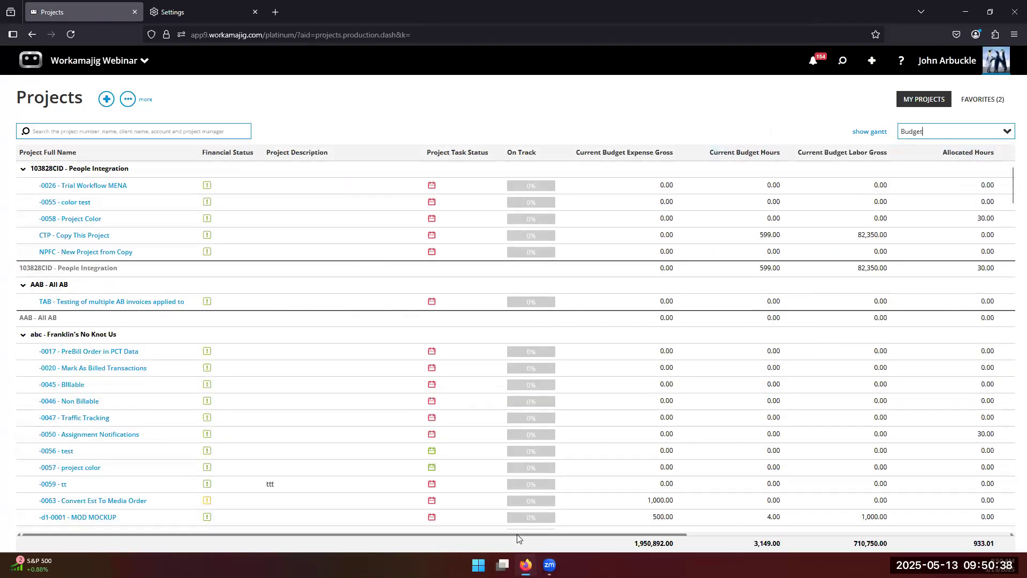
scroll(516, 534, "right", 5)
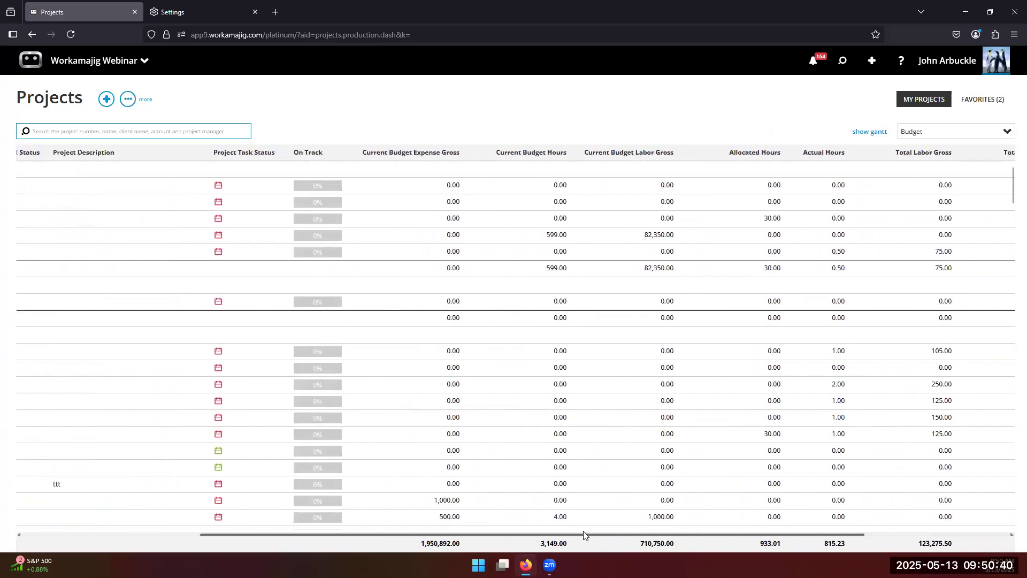
scroll(585, 535, "left", 5)
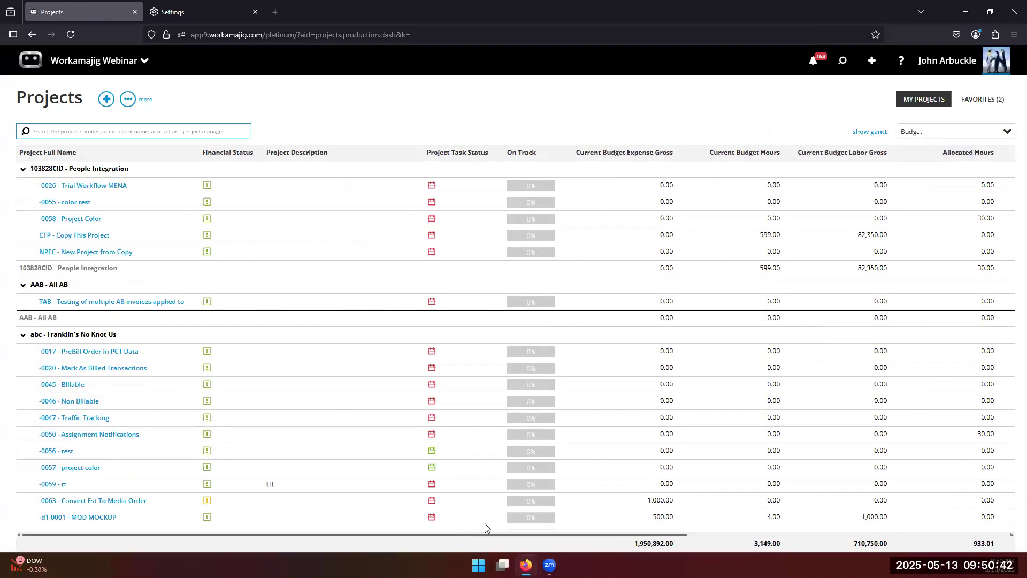
left_click(1005, 134)
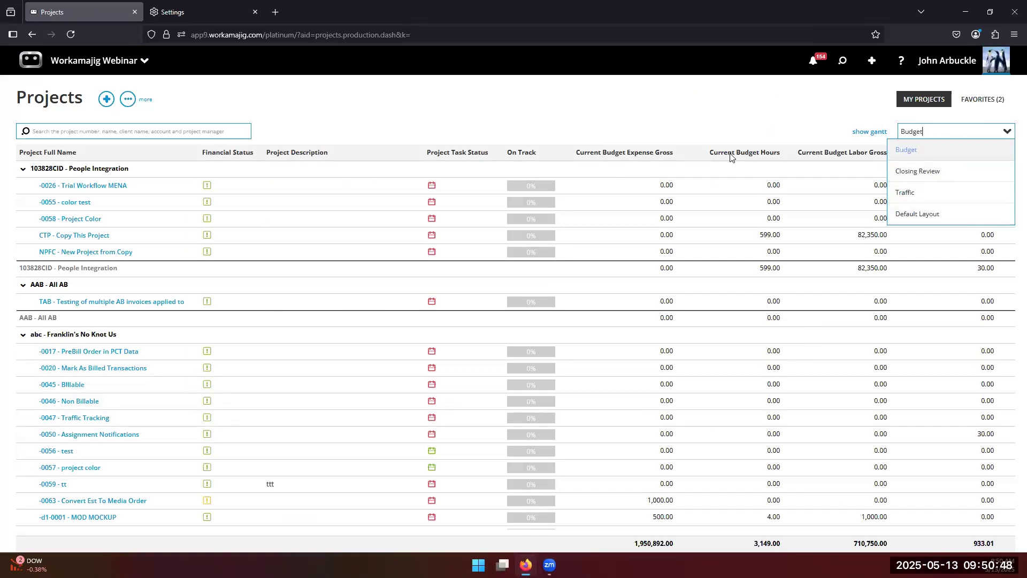
left_click(389, 118)
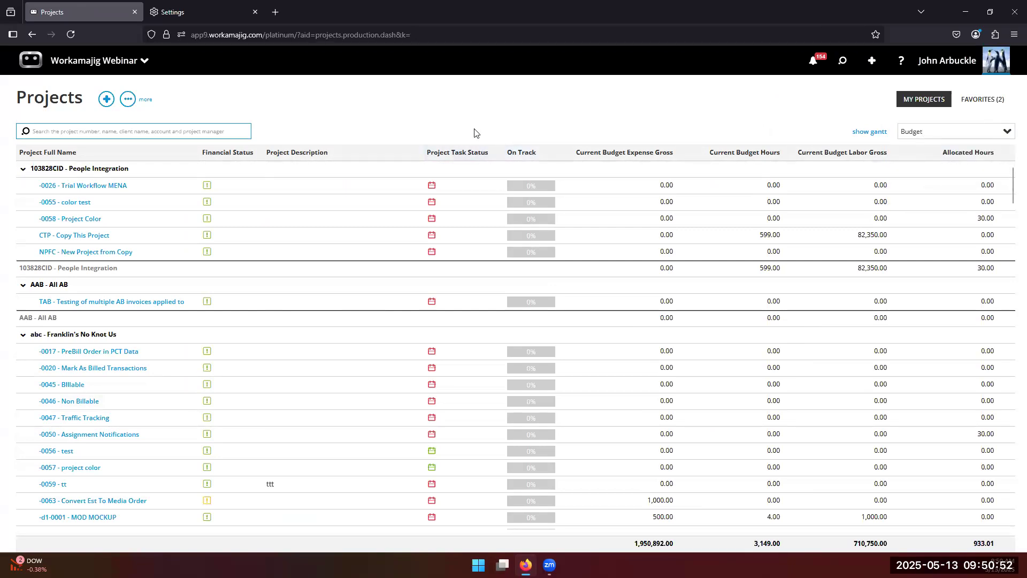
Open the Trial Workflow MENA project's budget from its financial status and its schedule from its task status, returning to the list.
left_click(1005, 136)
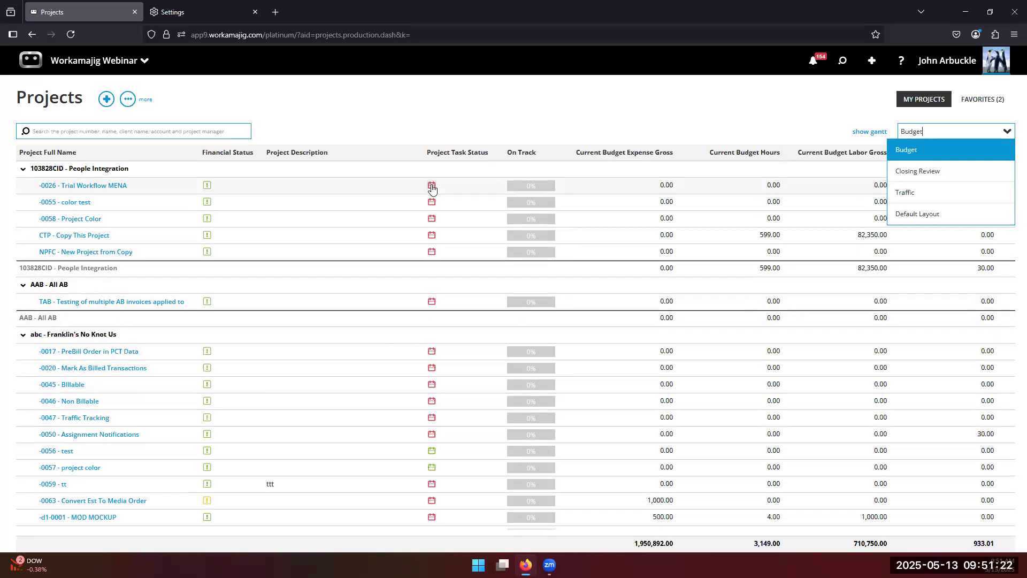
left_click(205, 186)
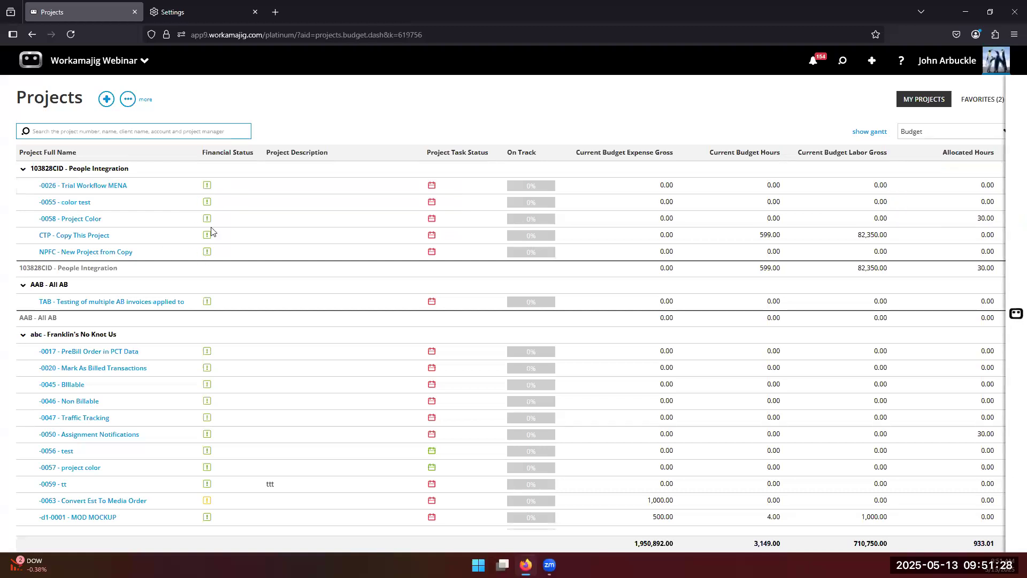
left_click(13, 237)
left_click(431, 185)
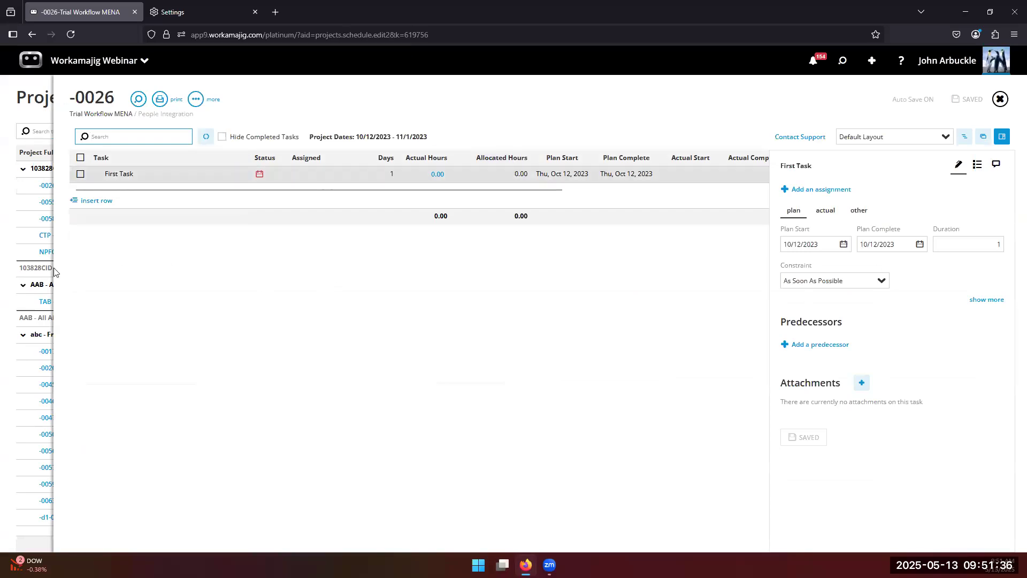
left_click(7, 261)
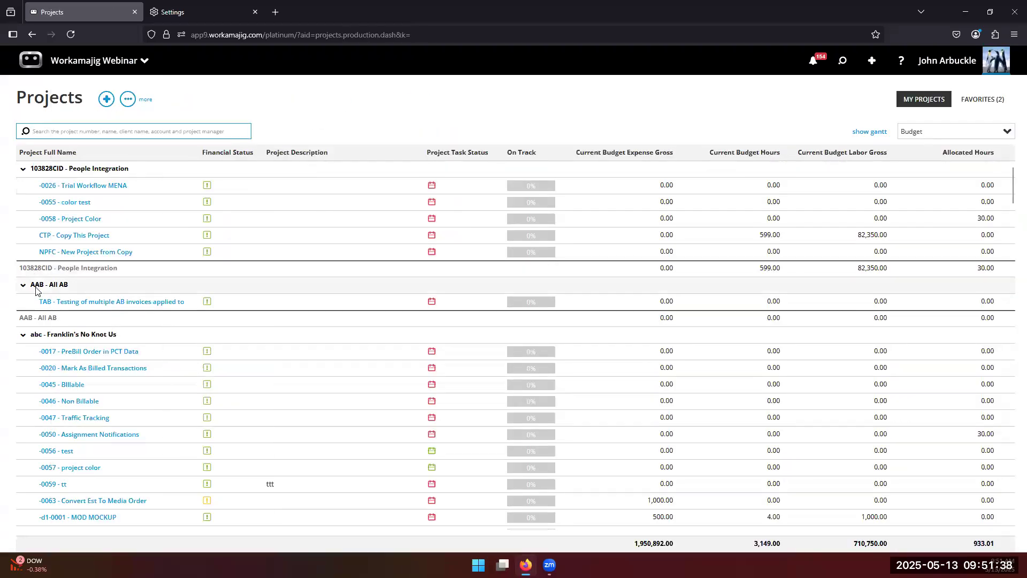
Switch the Projects list to the Traffic column set and open the Trial Workflow MENA row for inline editing.
left_click(1009, 136)
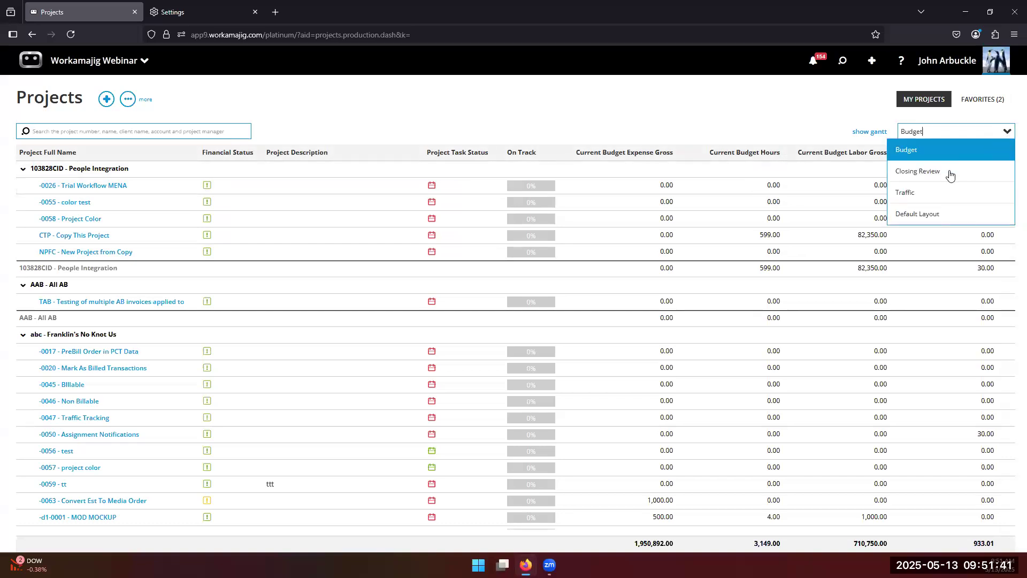
left_click(929, 197)
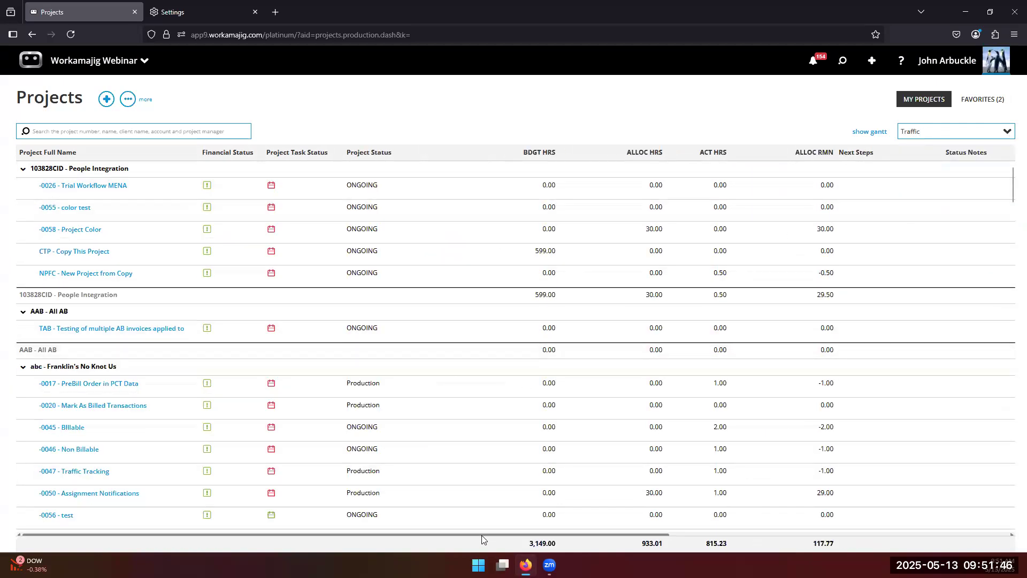
left_click_drag(483, 536, 690, 532)
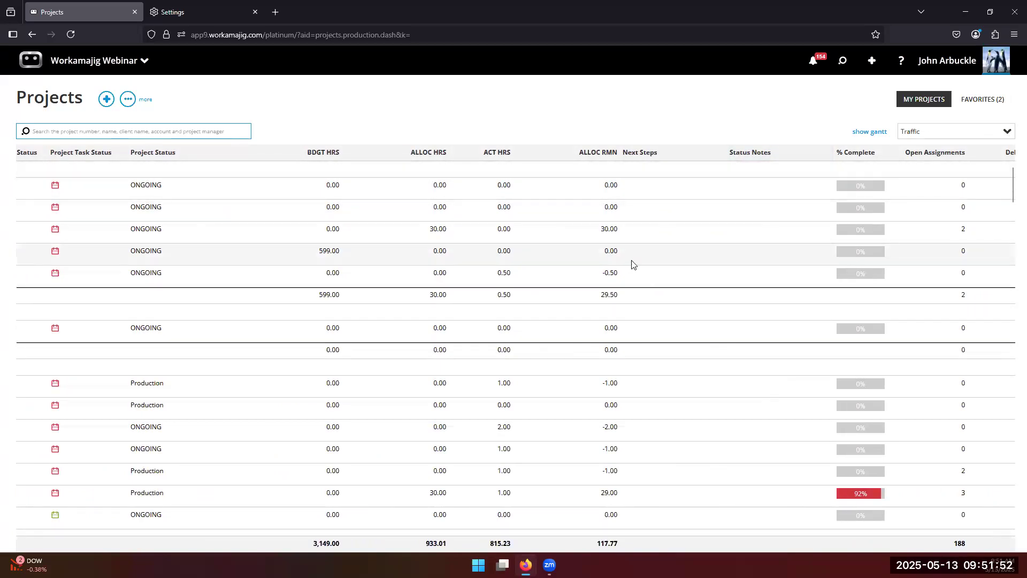
left_click(645, 196)
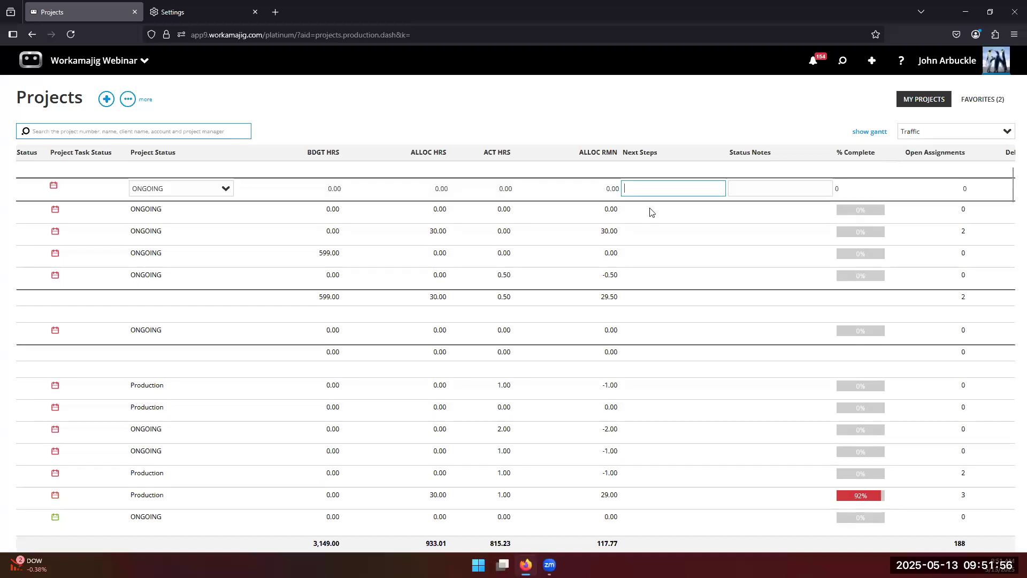
left_click(738, 190)
left_click(854, 193)
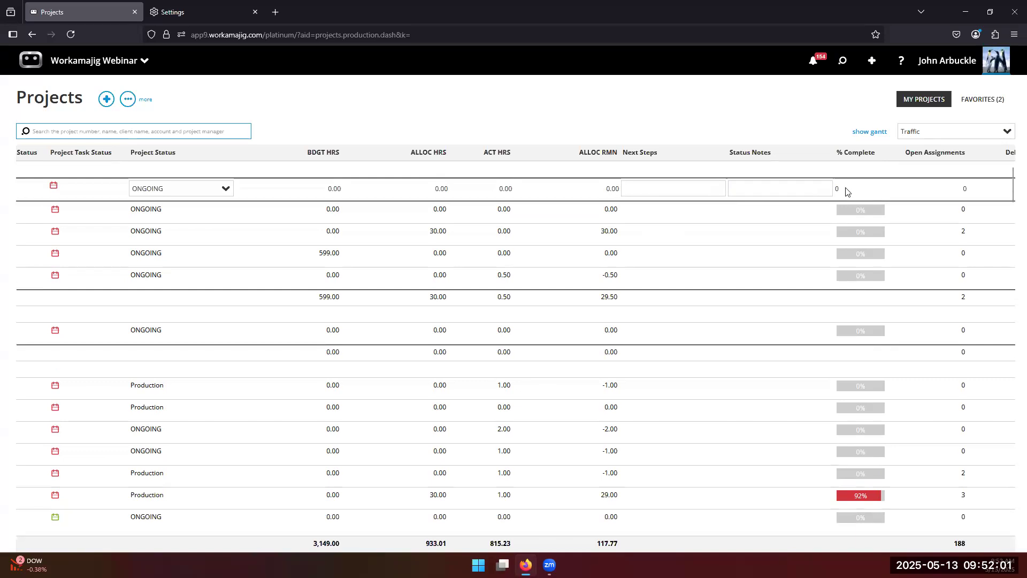
Enter "lksdjflsjf" as Next Steps and "lkdfjlksjdlj9e4nfg" as Status Notes for the color test project.
left_click(850, 216)
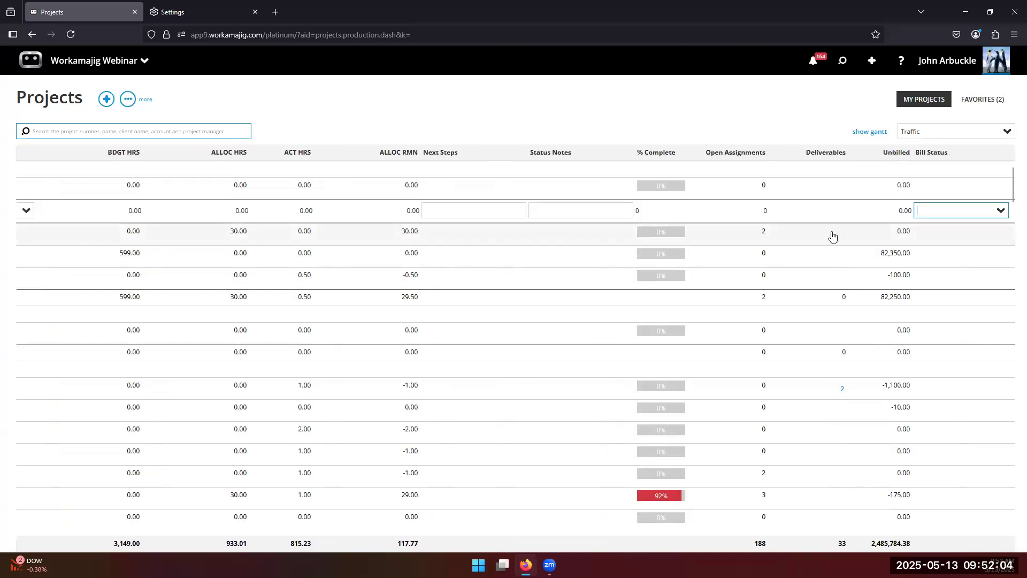
left_click(471, 210)
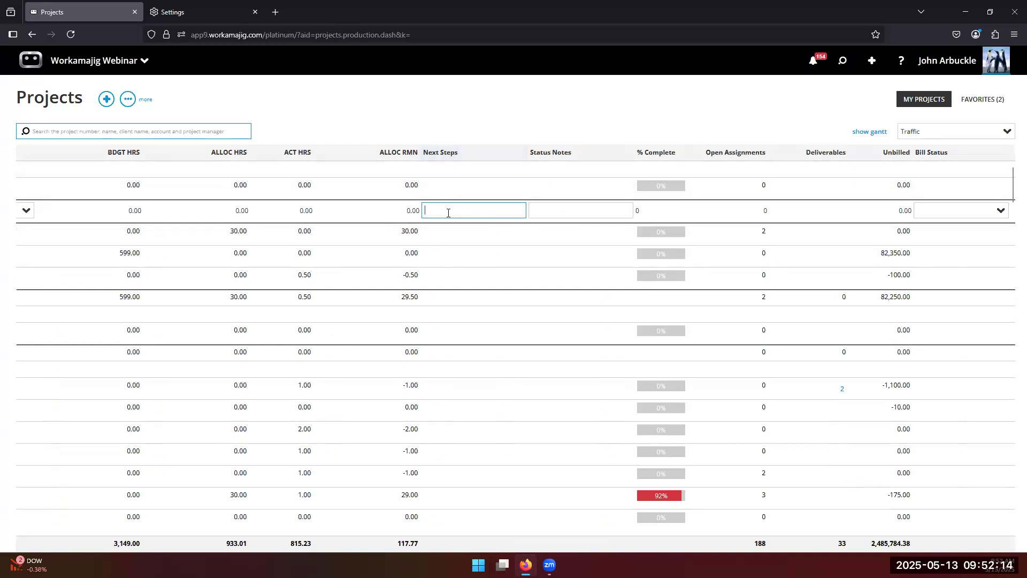
type("Ik")
key("Tab")
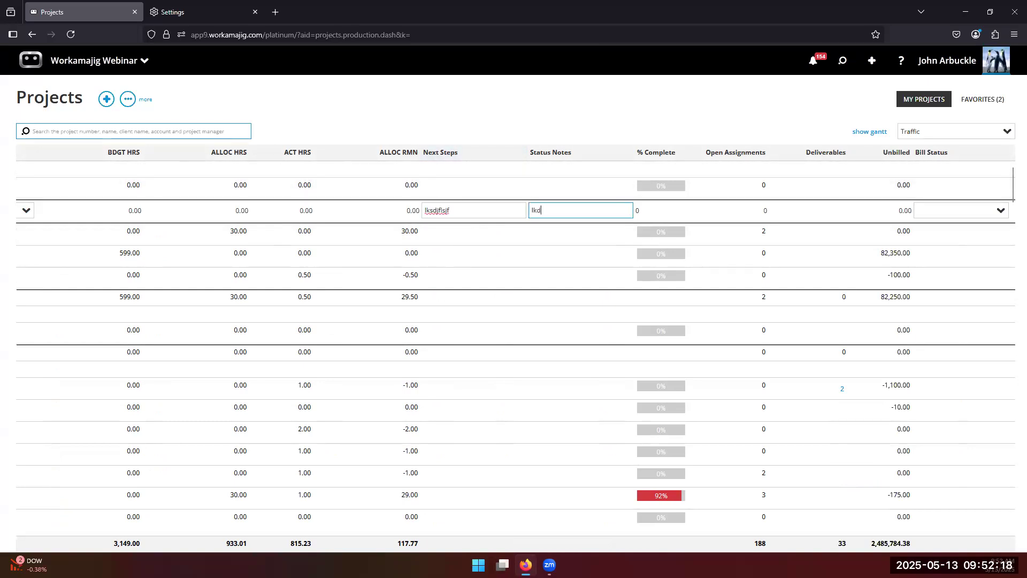
type("lkdfjlksjdlj9e4nfg")
left_click(452, 249)
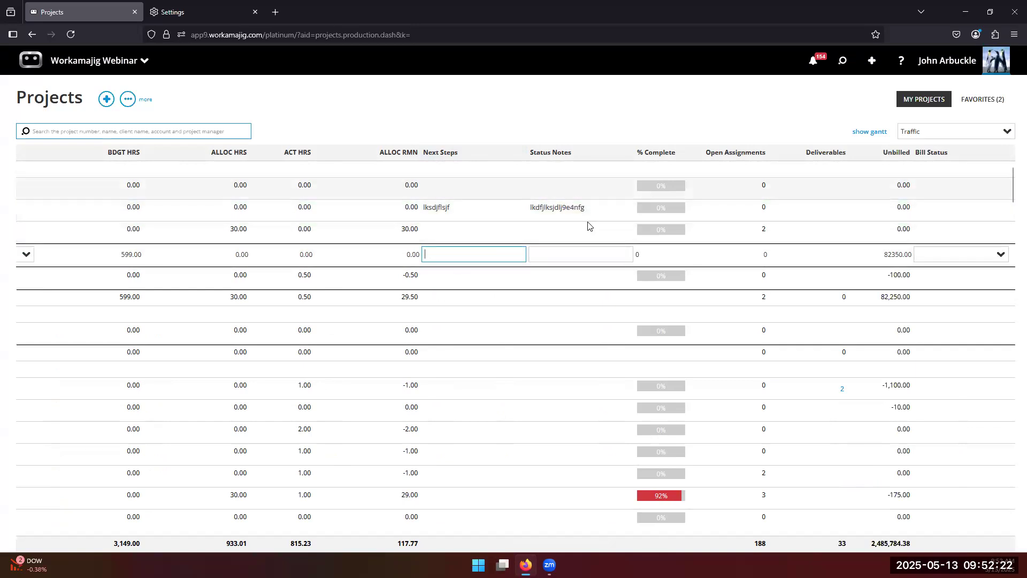
Set the project status of the New Project from Copy project to Production in its list row.
key("Tab")
key("Tab")
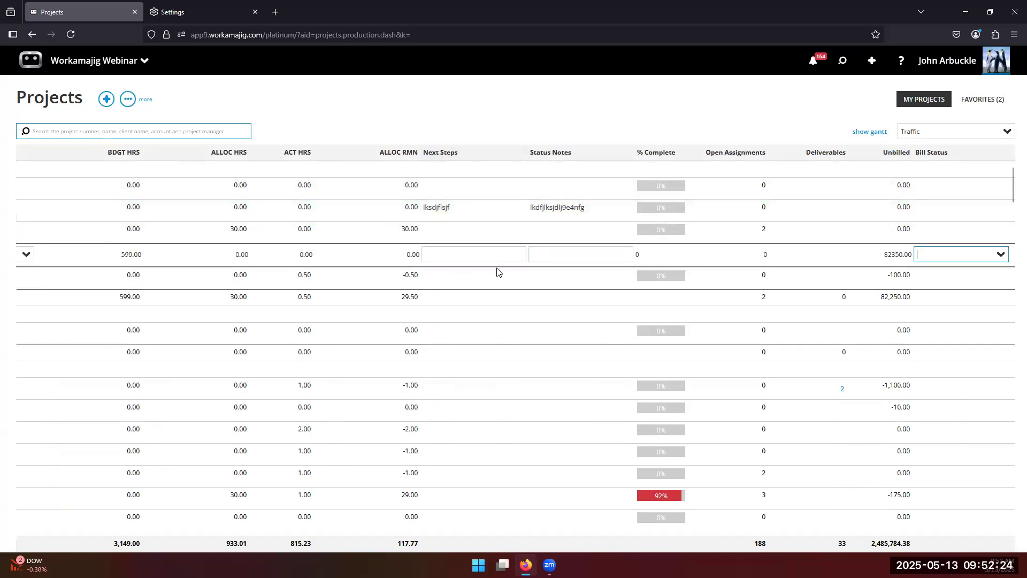
key("Tab")
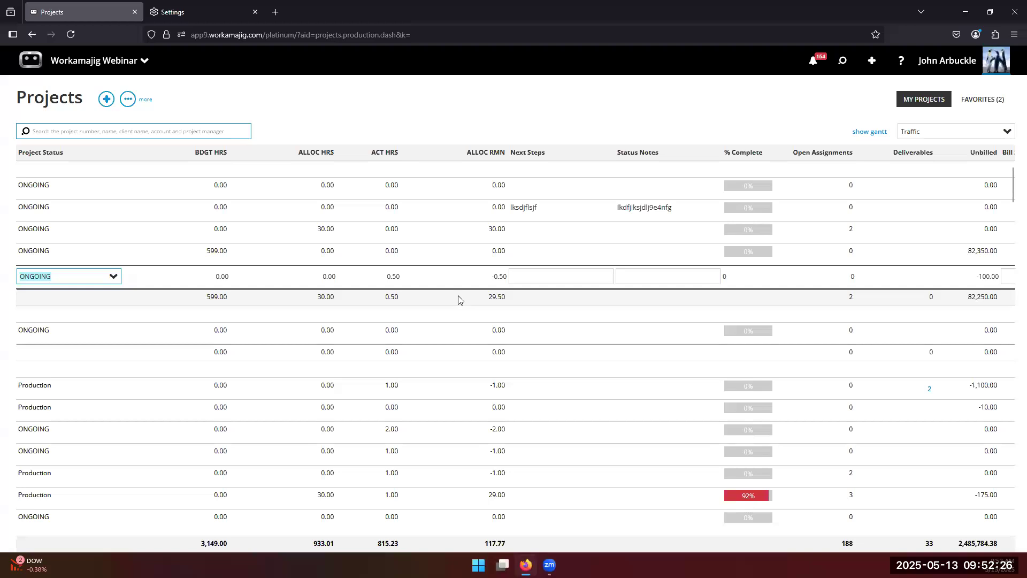
left_click(114, 280)
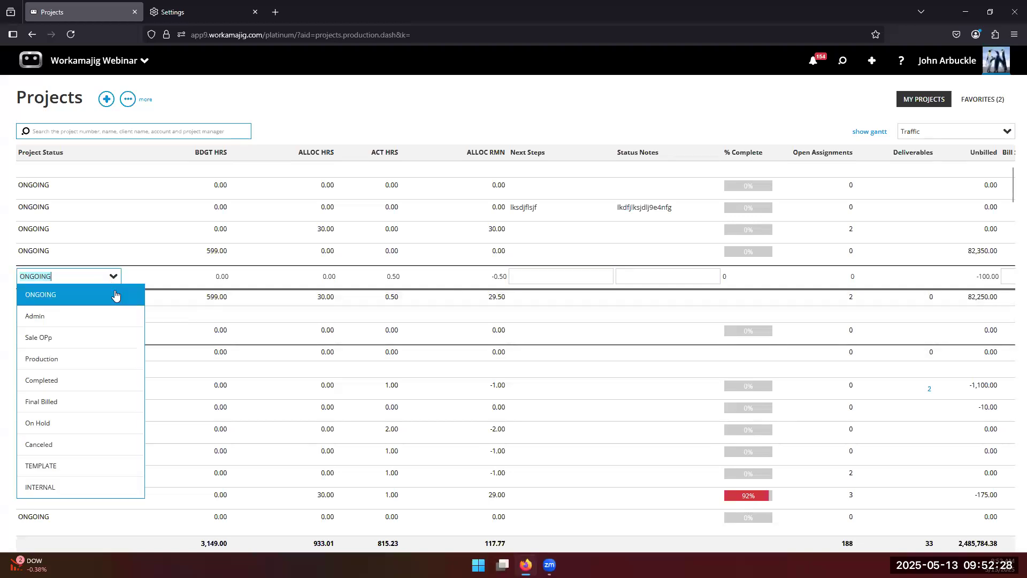
left_click(84, 359)
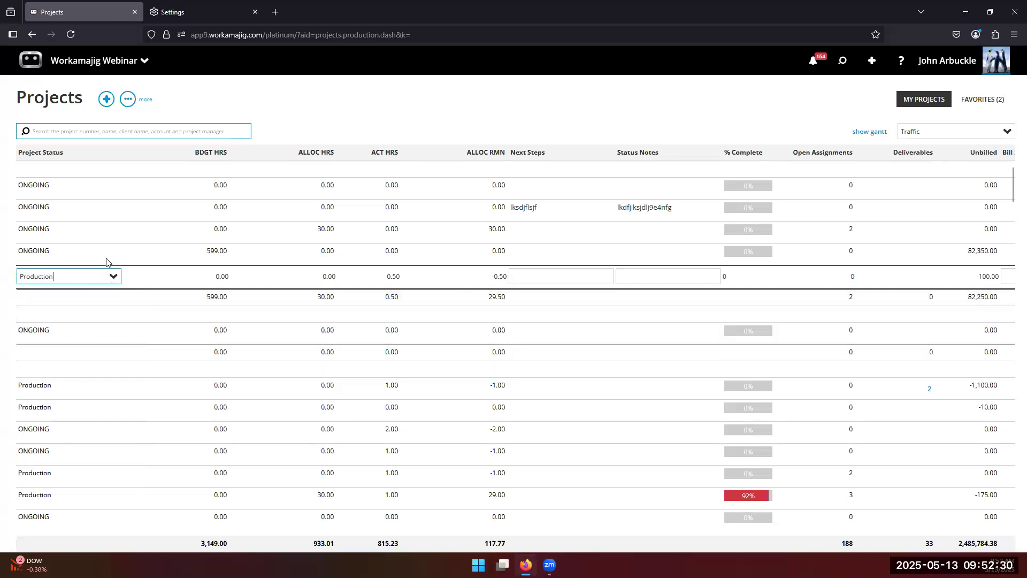
Save the inline edit of the New Project from Copy row.
left_click(261, 109)
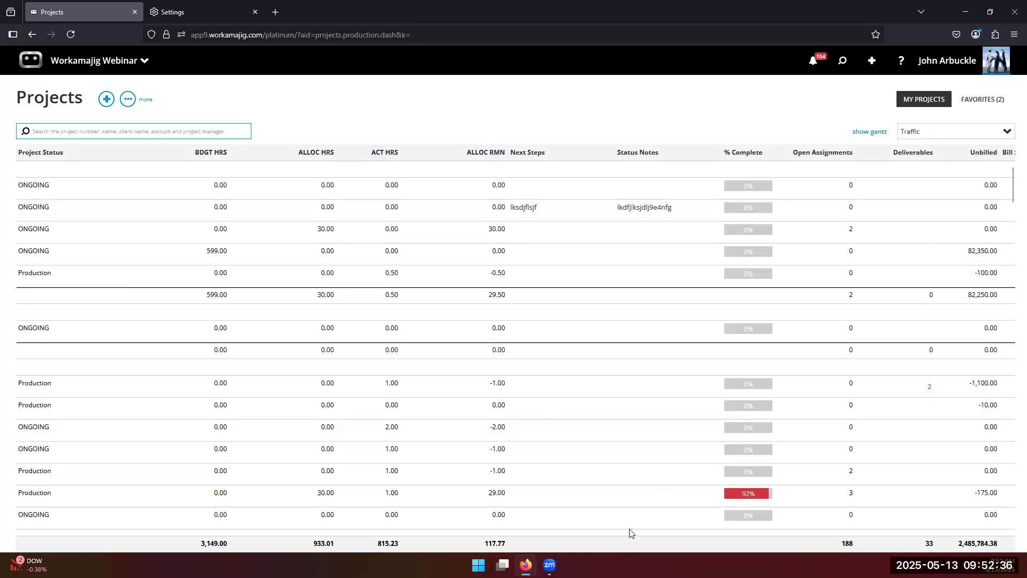
left_click_drag(596, 534, 294, 495)
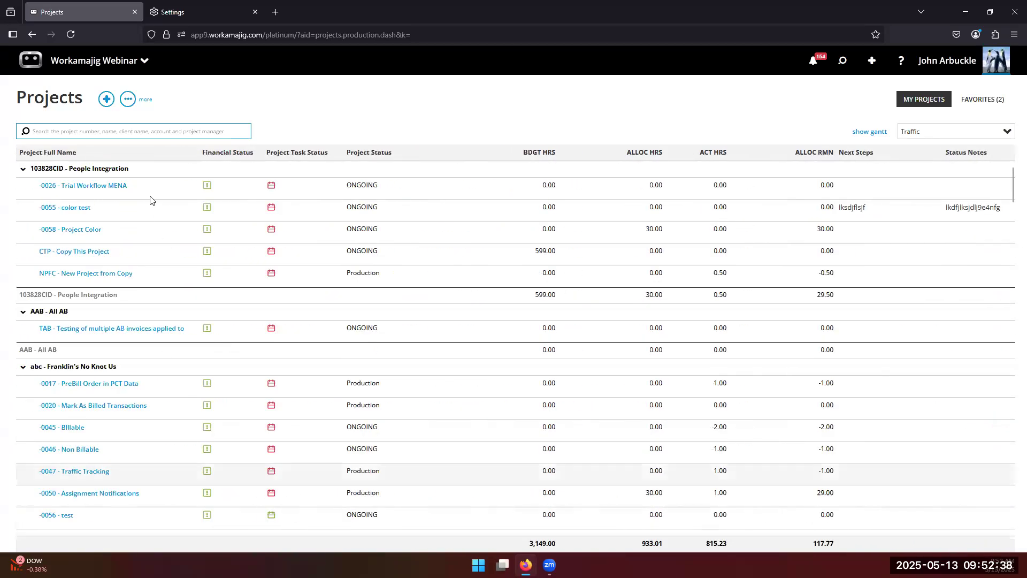
View the Bulk Estimate of Labor and Expense project from the favorite projects, and return to My Projects.
left_click(983, 100)
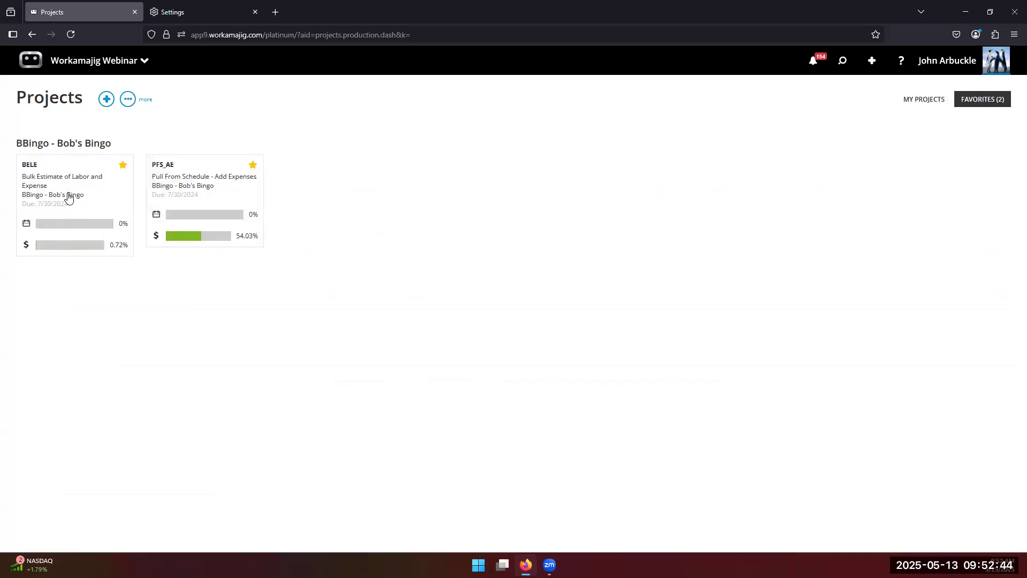
left_click(72, 198)
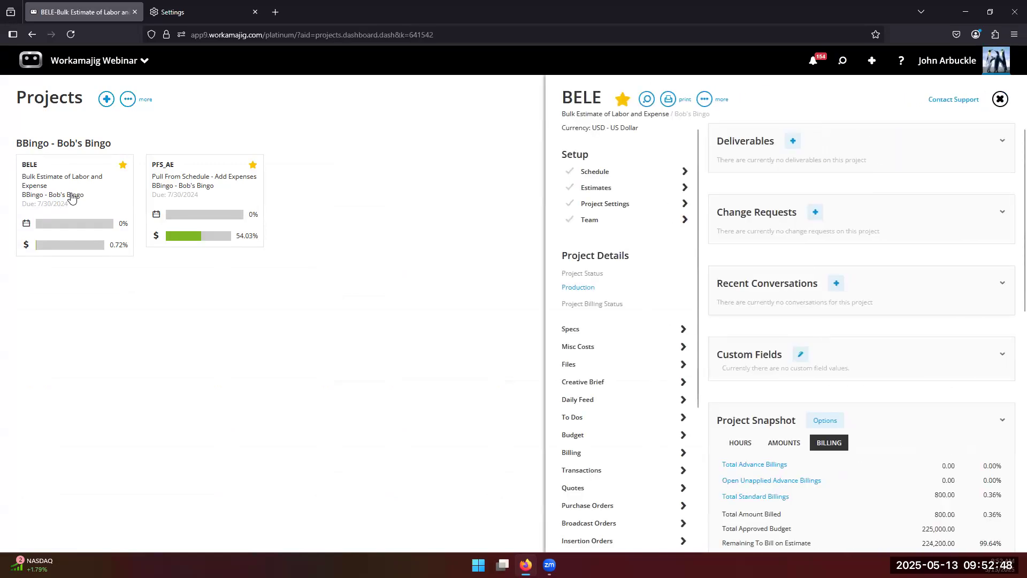
left_click(467, 145)
left_click(916, 101)
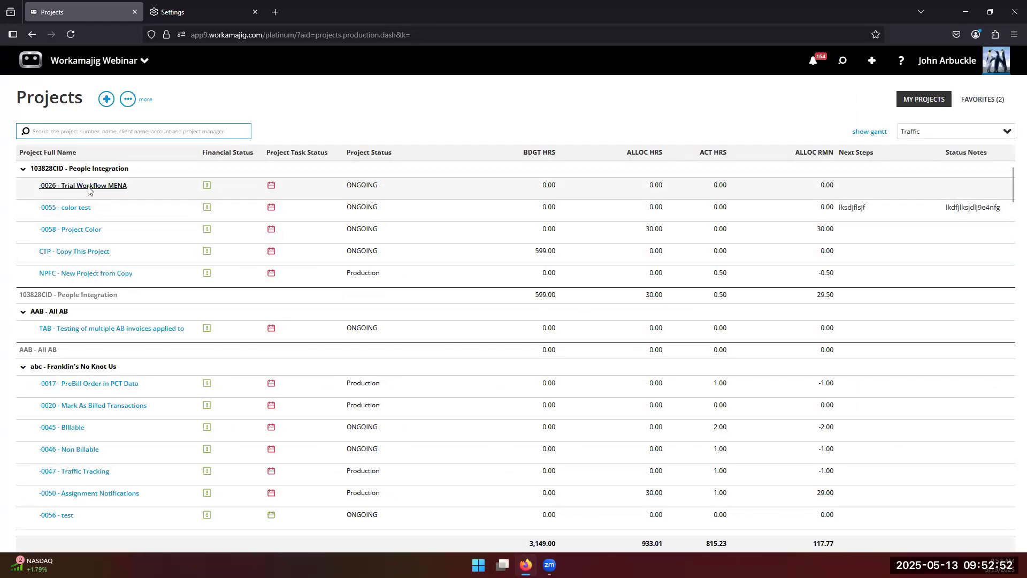
Mark the Trial Workflow MENA project as a favorite and check it among the favorites, returning to My Projects.
left_click(87, 186)
left_click(628, 100)
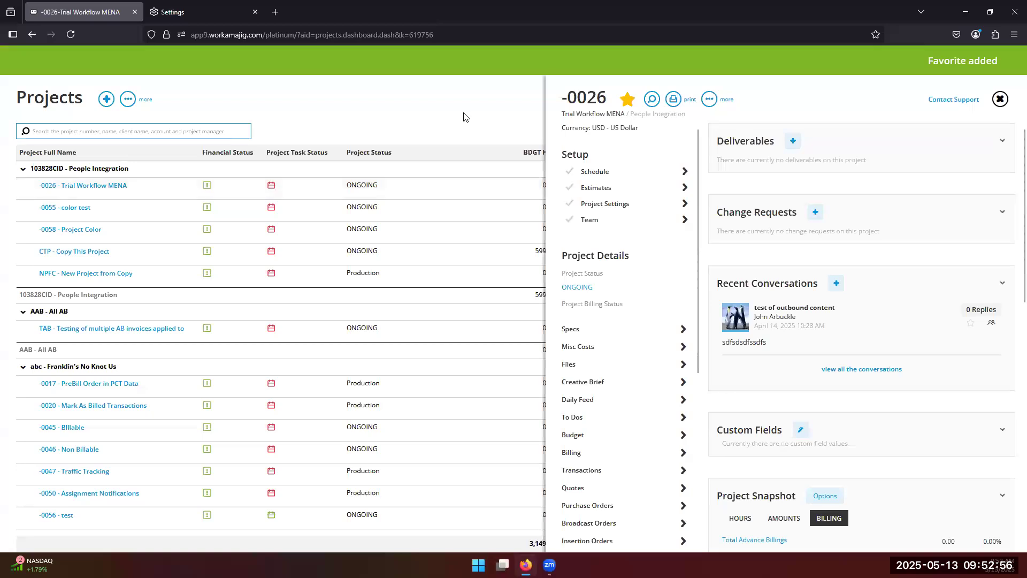
left_click(465, 117)
left_click(976, 103)
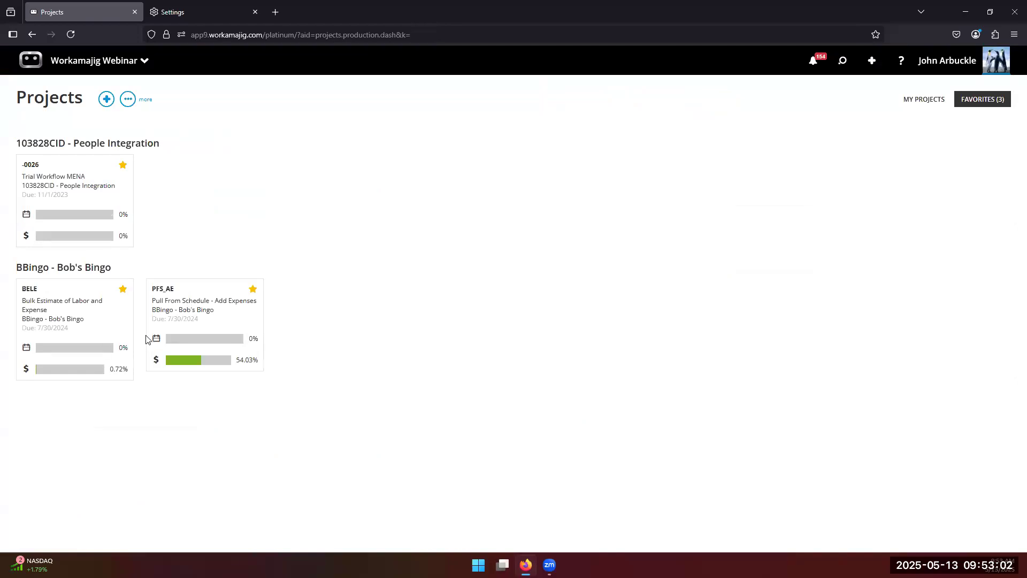
left_click(902, 102)
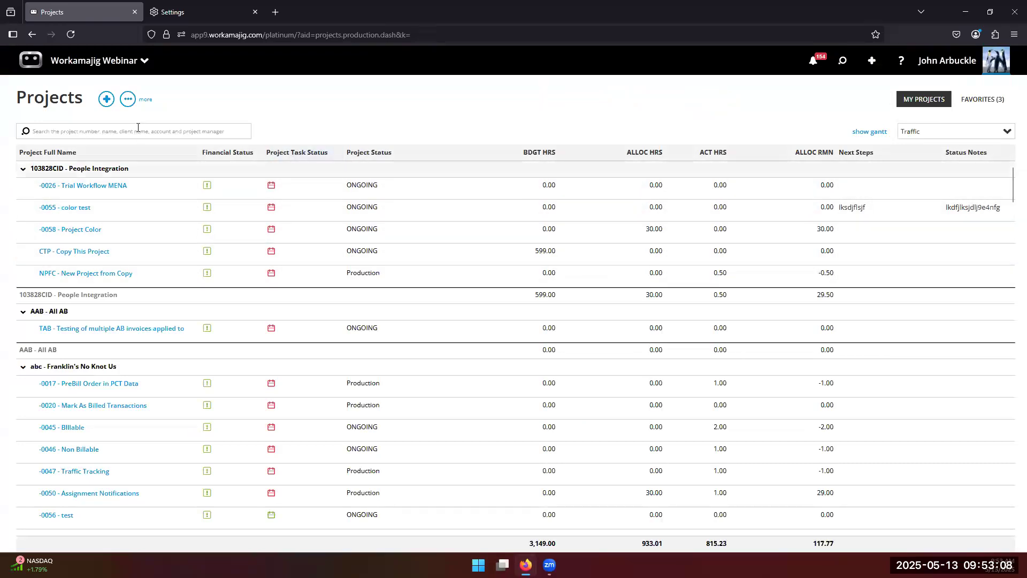
Open the column sets of the Projects list and try inserting a field row in the Budget set without choosing a field.
left_click(128, 103)
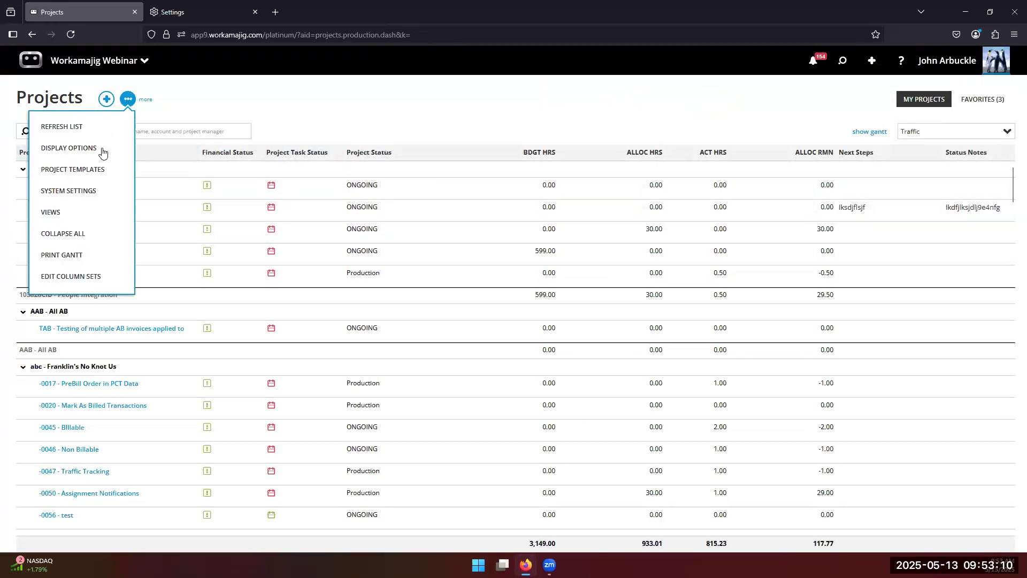
left_click(116, 276)
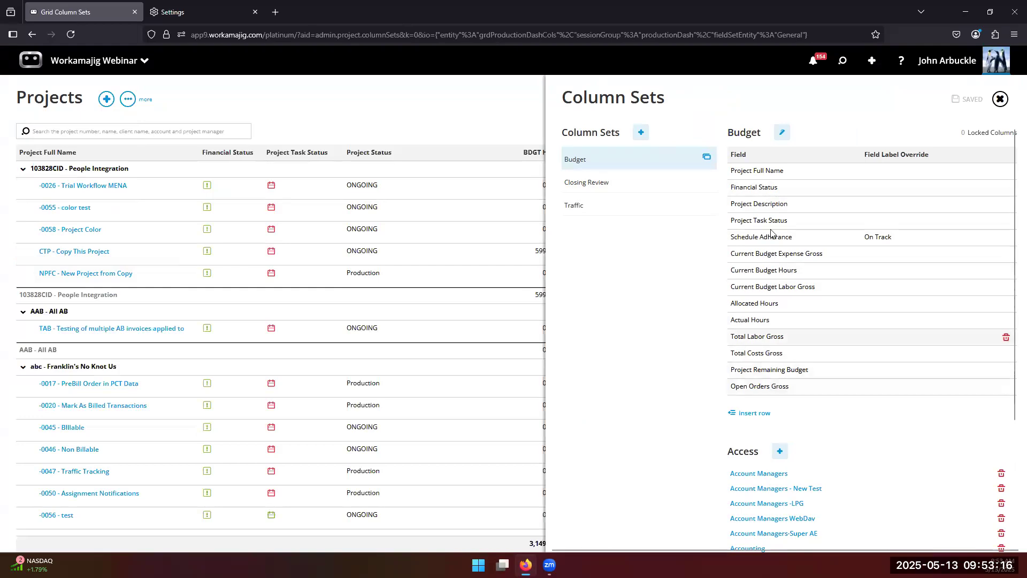
left_click(754, 413)
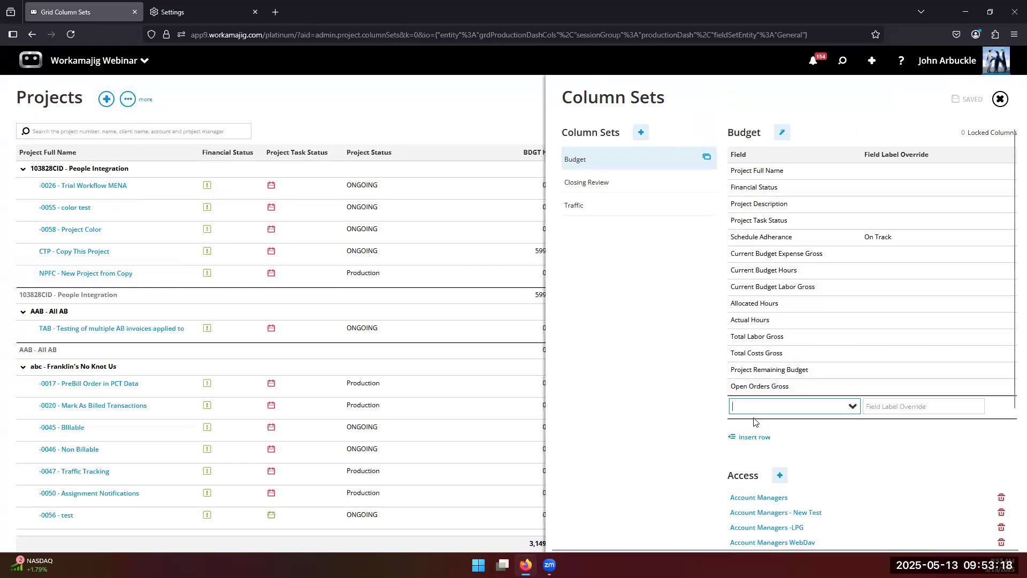
left_click(642, 328)
left_click(642, 245)
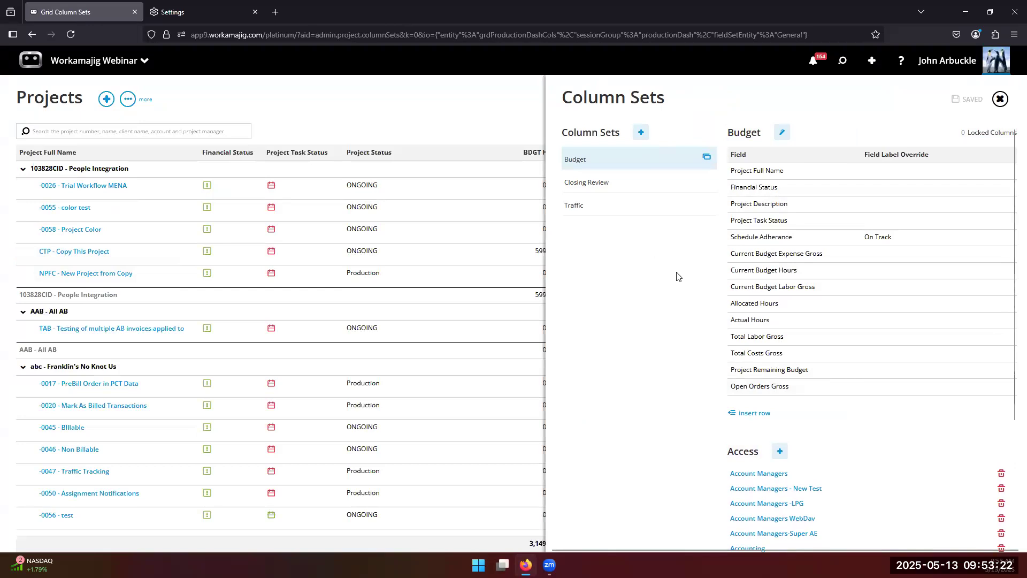
Examine the Budget column set's access list and its option for adding security groups, and close the column sets.
scroll(774, 432, "down", 3)
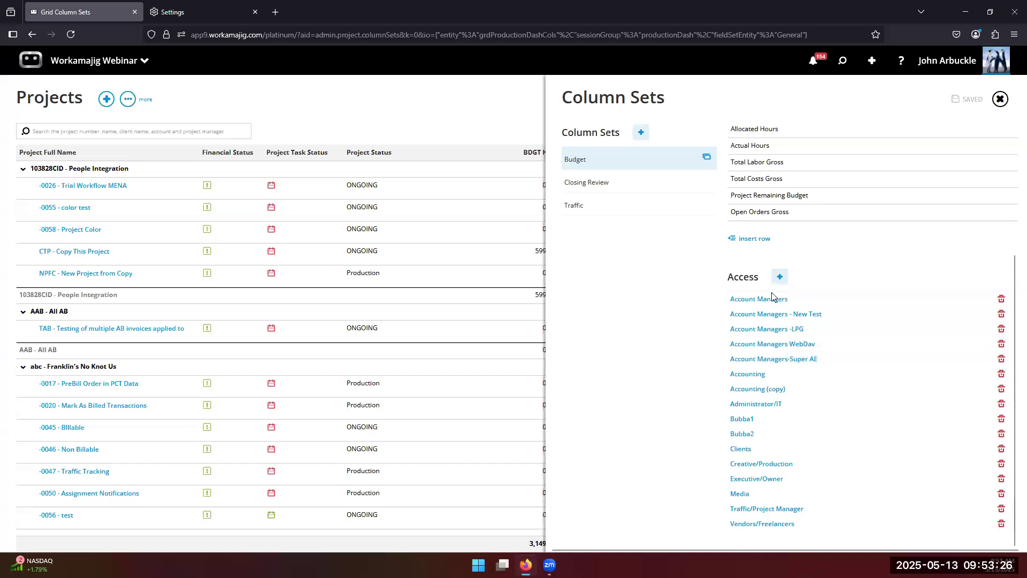
left_click(780, 277)
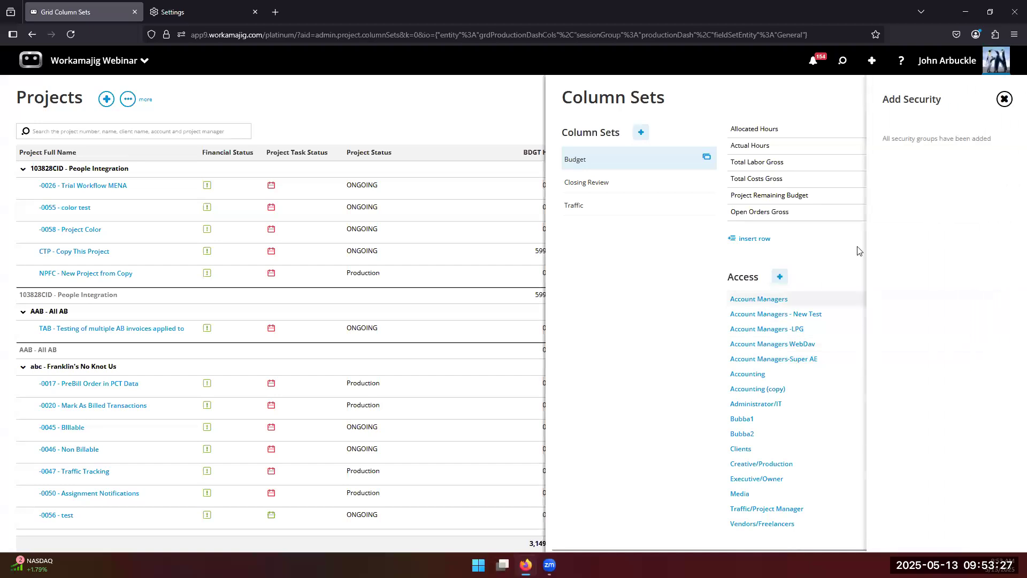
double_click(622, 283)
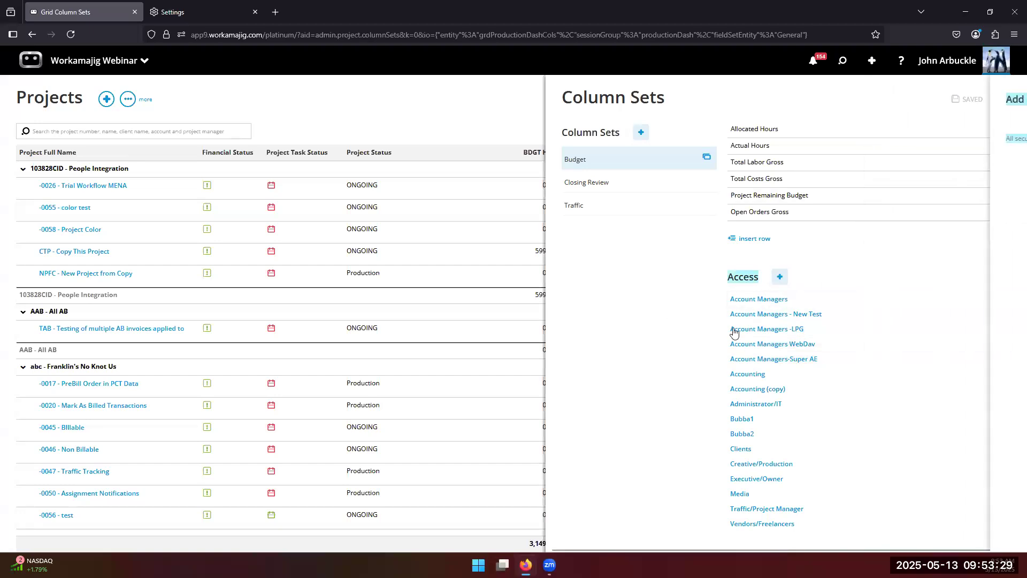
left_click(395, 113)
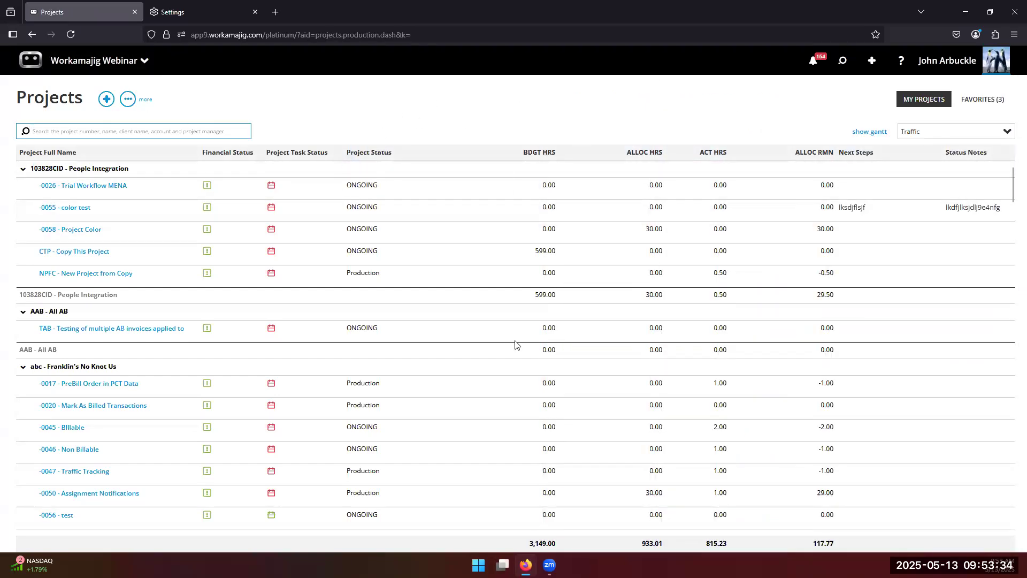
Check the column sets offered for the Projects list, and reopen Projects from the project manager apps.
left_click(1006, 132)
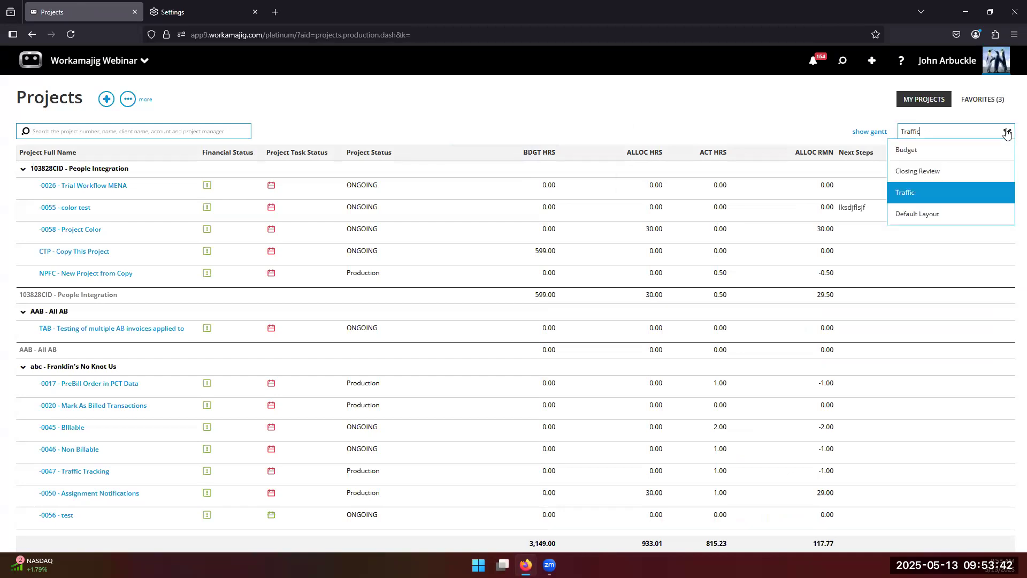
left_click(522, 105)
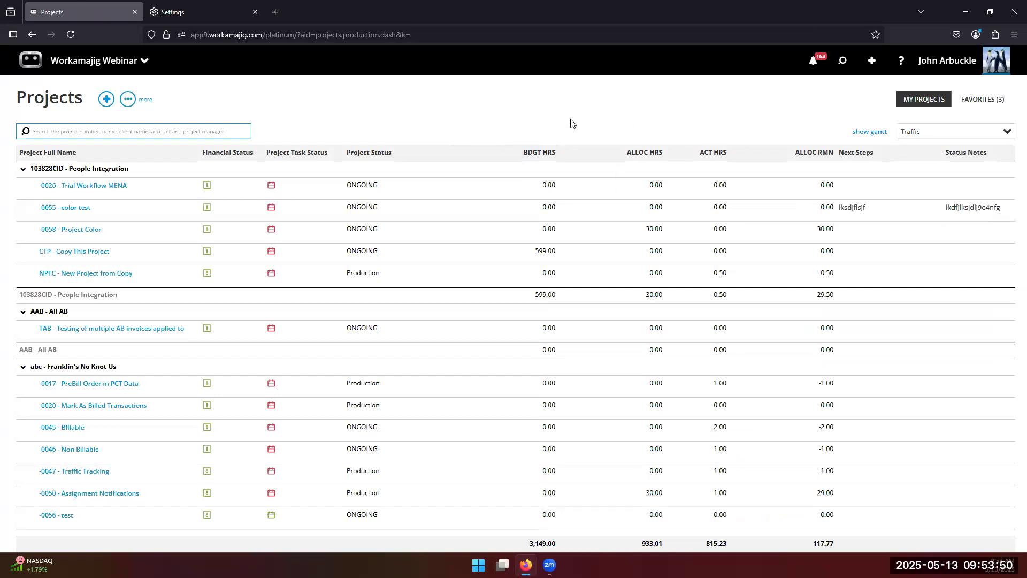
left_click(116, 63)
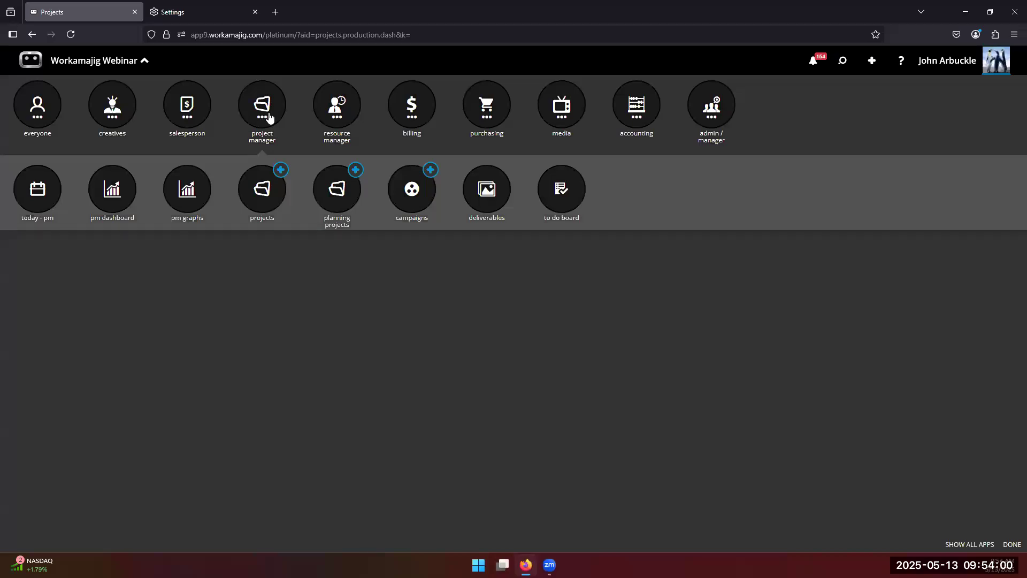
left_click(266, 202)
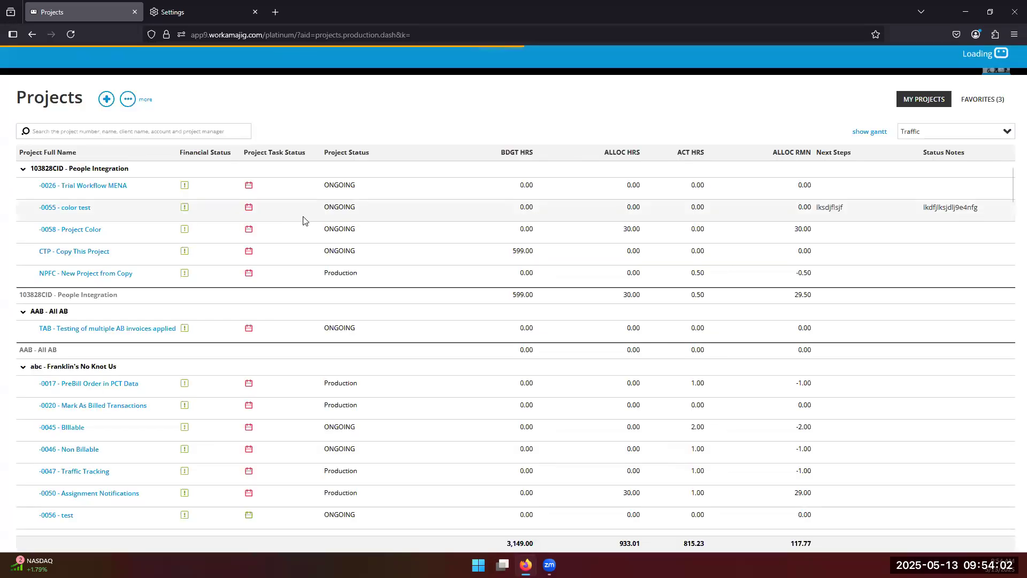
Open the Trial Workflow MENA project's dashboard, and open its schedule from its task status in the list.
left_click(101, 186)
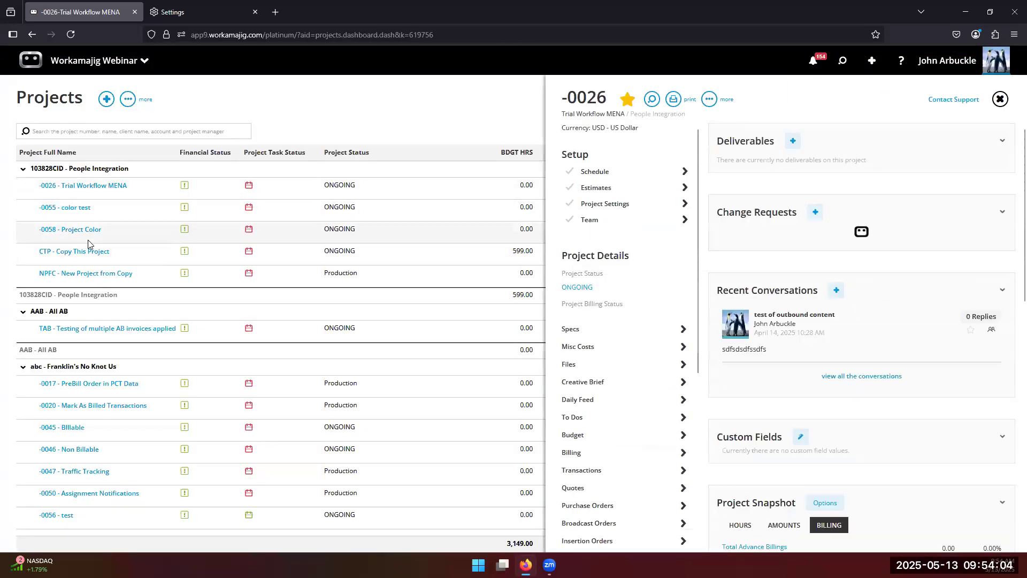
left_click(308, 125)
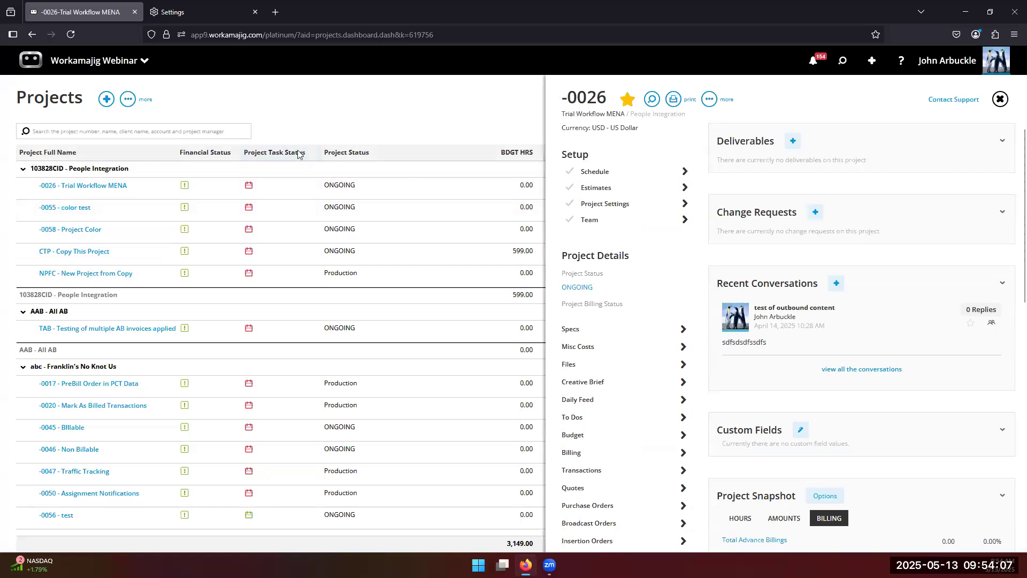
left_click(248, 187)
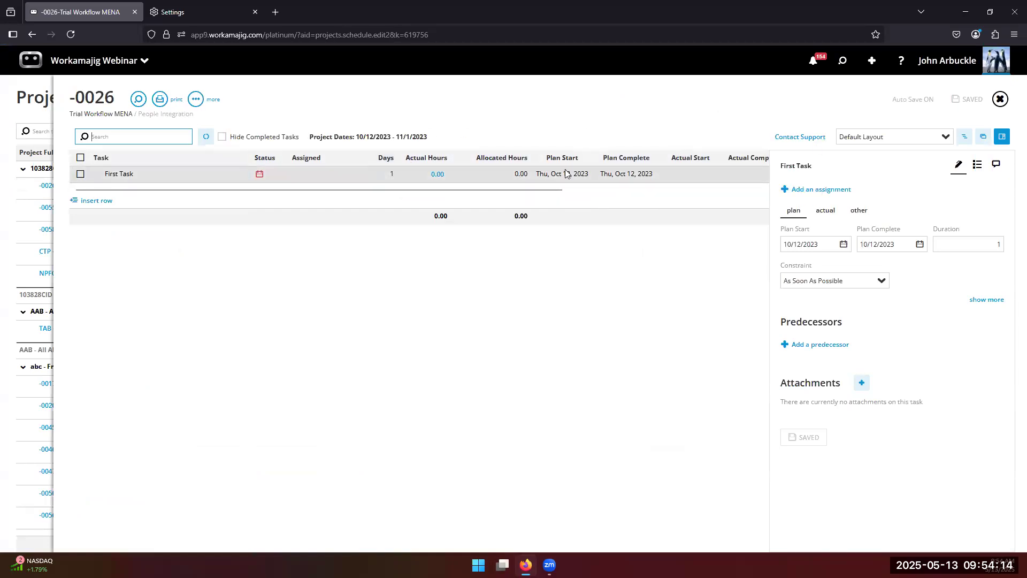
left_click(332, 171)
key("Tab")
Examine the columns available in the schedule grid's system settings under Company Defaults, and close the settings.
left_click(195, 99)
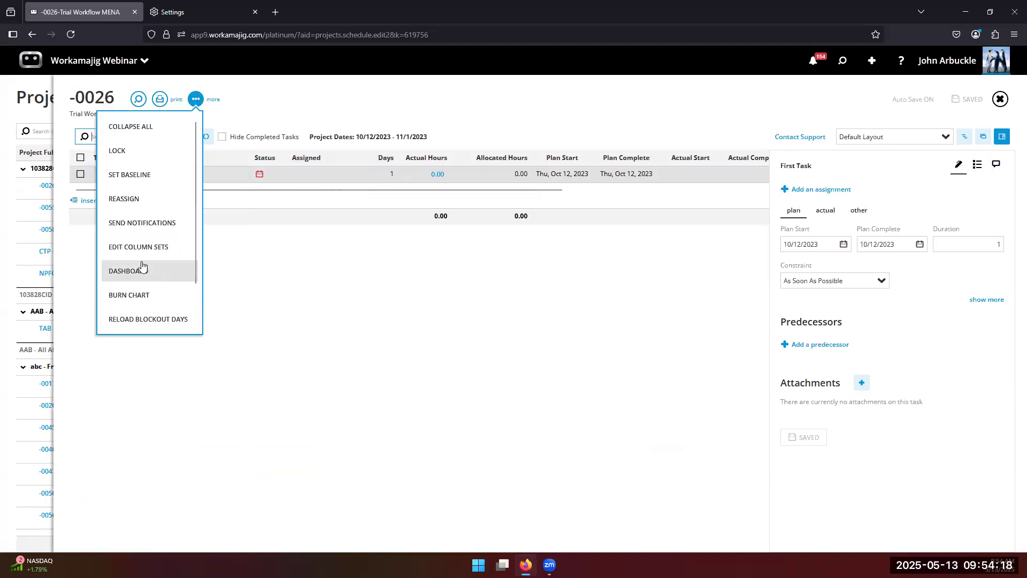
scroll(142, 267, "down", 1)
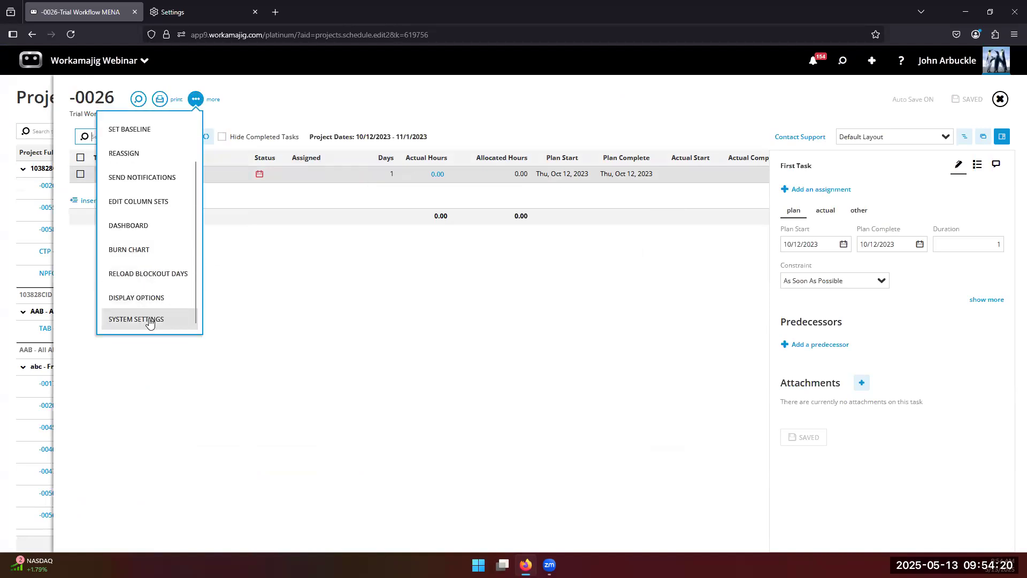
left_click(141, 319)
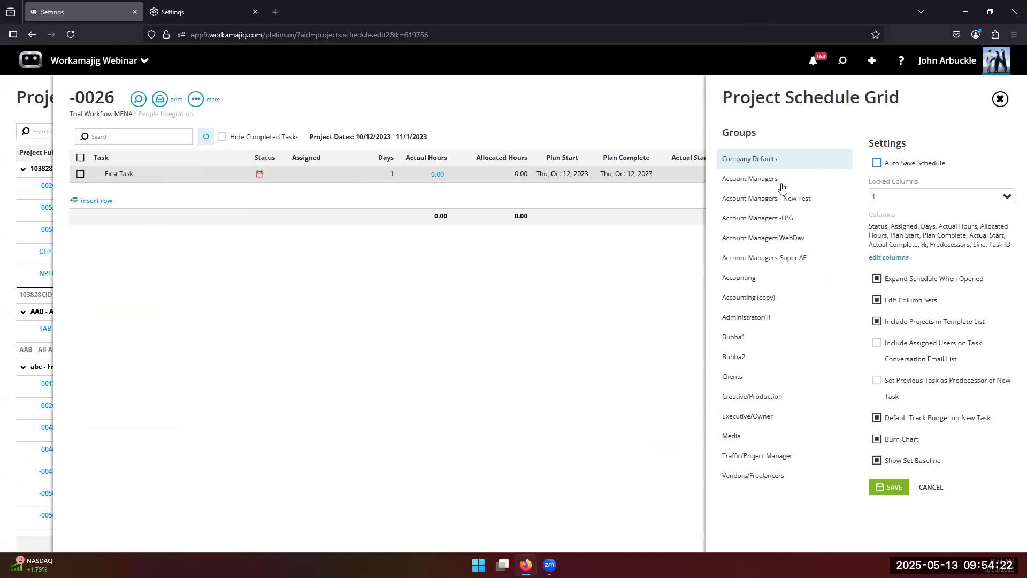
left_click(888, 257)
scroll(931, 449, "down", 15)
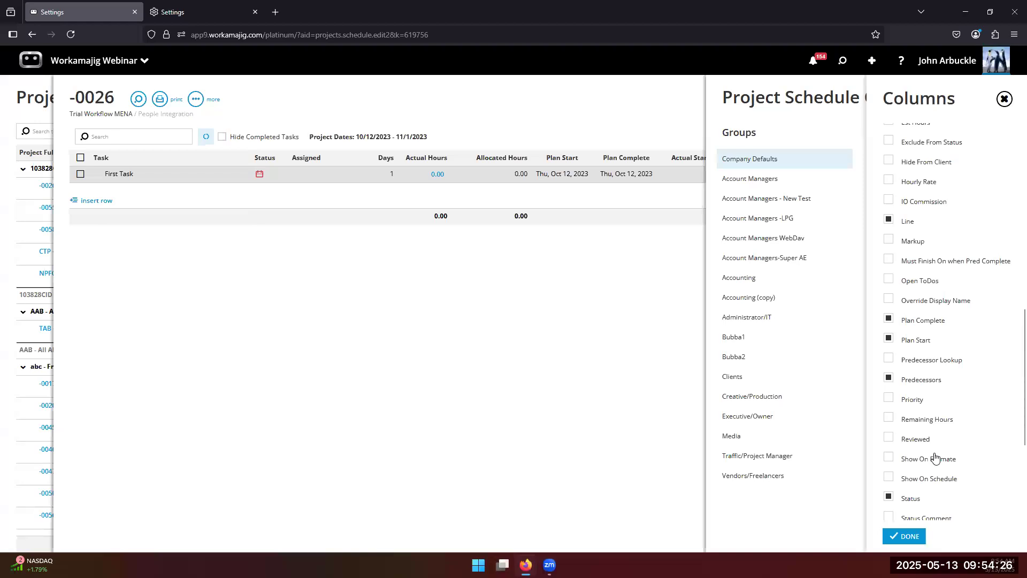
left_click(498, 333)
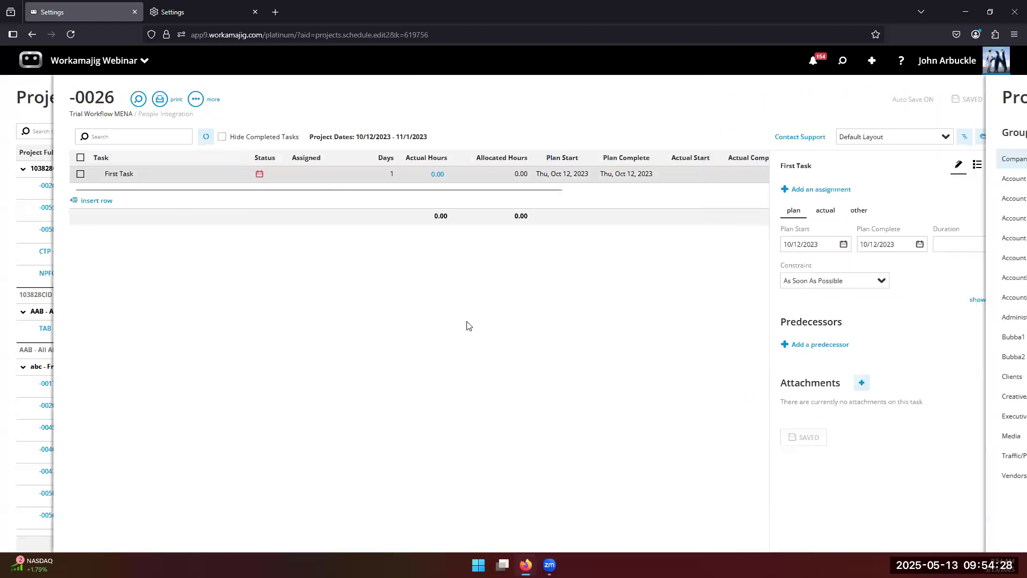
View the Trial Workflow MENA schedule with the Schedule column set and with the Maint column set.
left_click(942, 140)
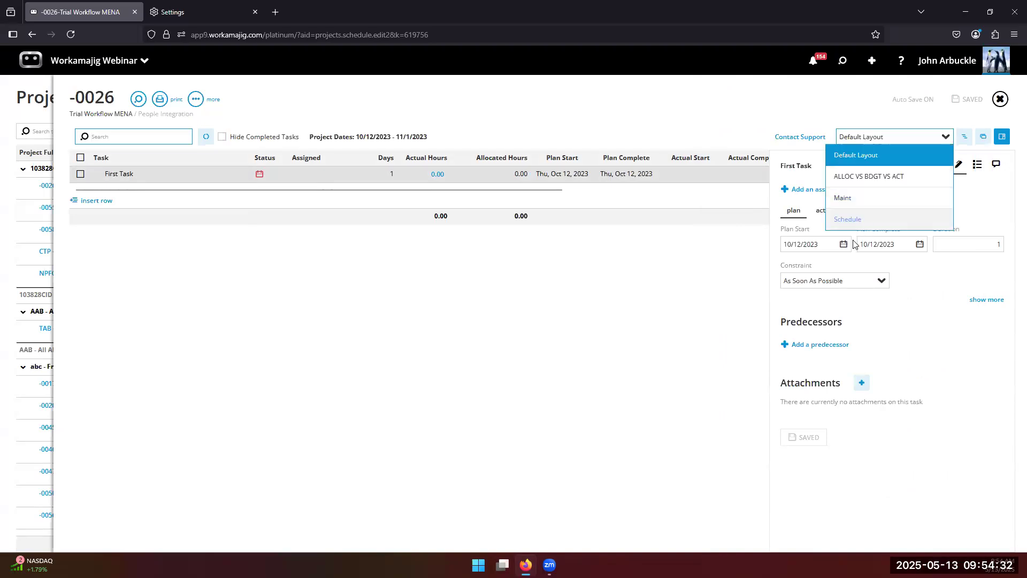
left_click(854, 221)
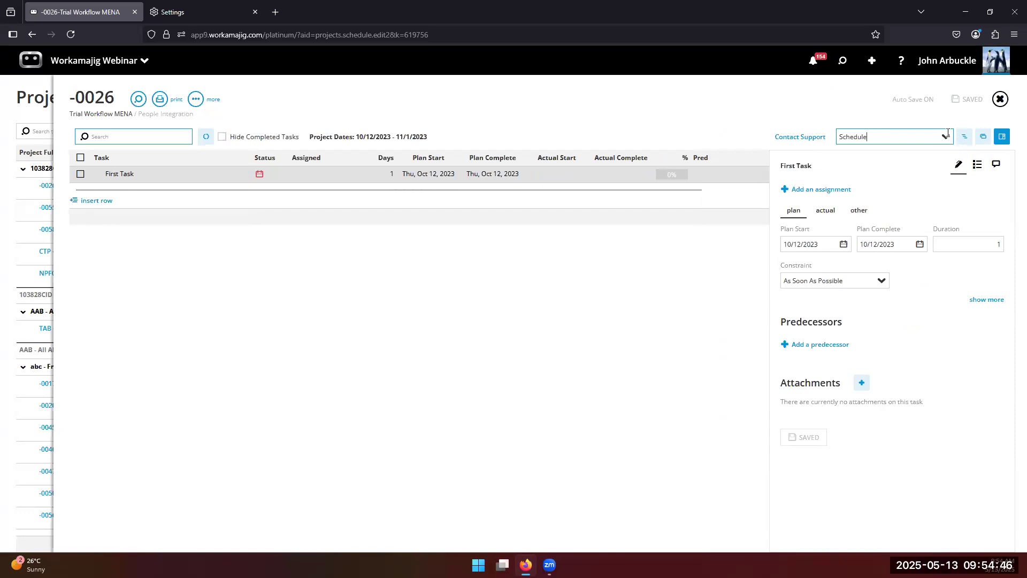
left_click(945, 136)
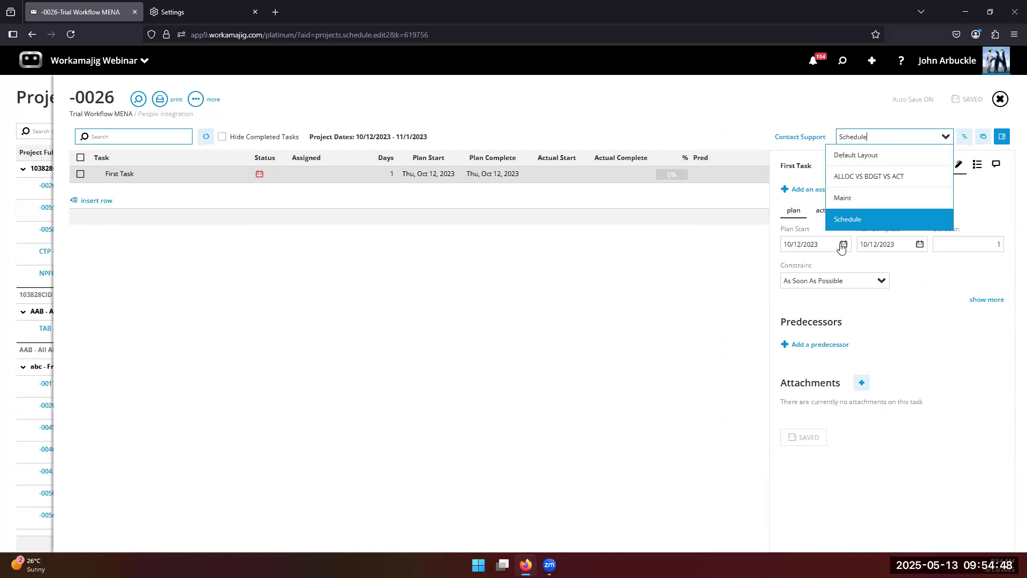
left_click(850, 198)
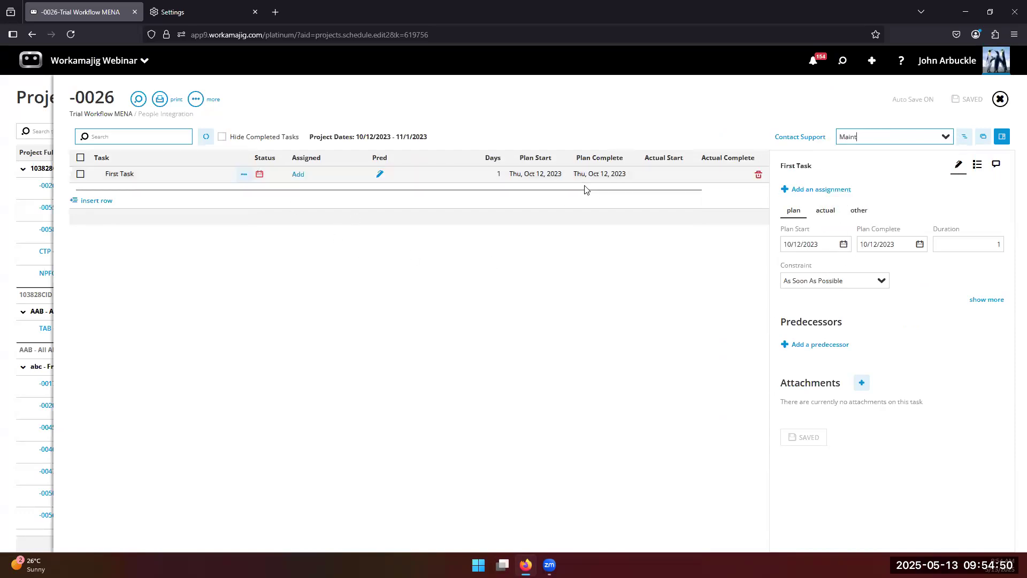
Switch the schedule to the ALLOC VS BDGT VS ACT column set and open the First Task row for inline editing.
left_click(945, 137)
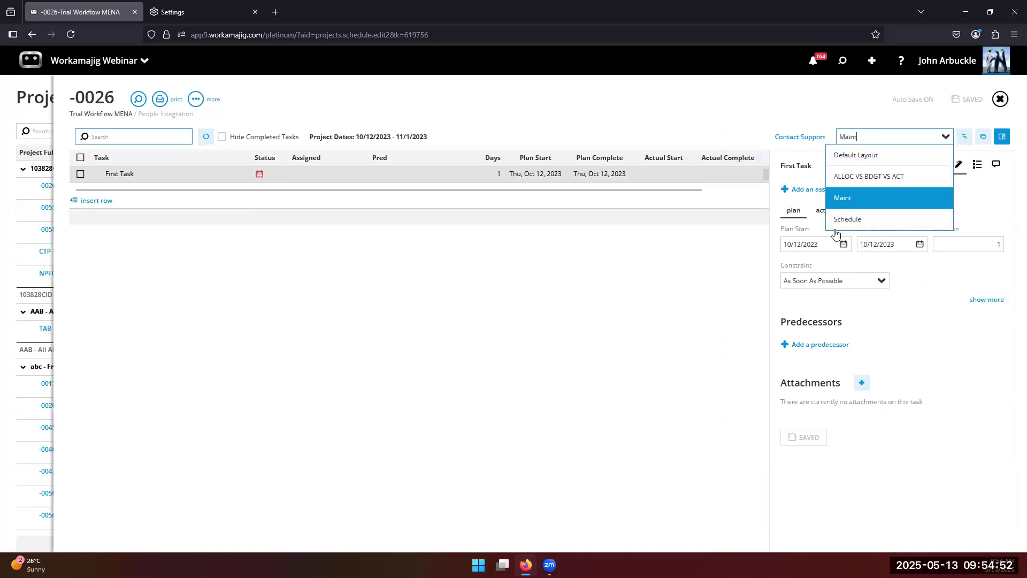
left_click(858, 176)
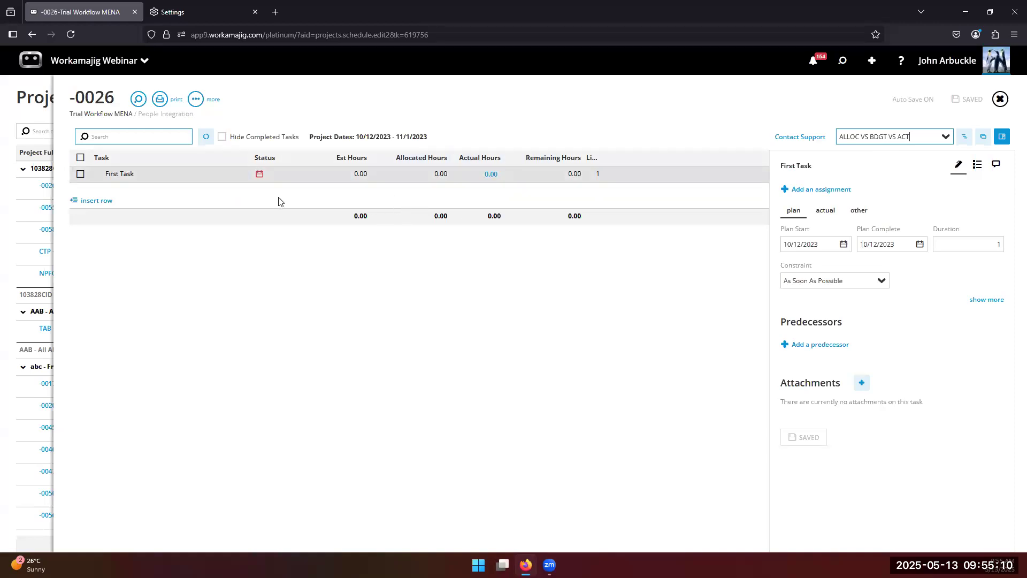
left_click(452, 182)
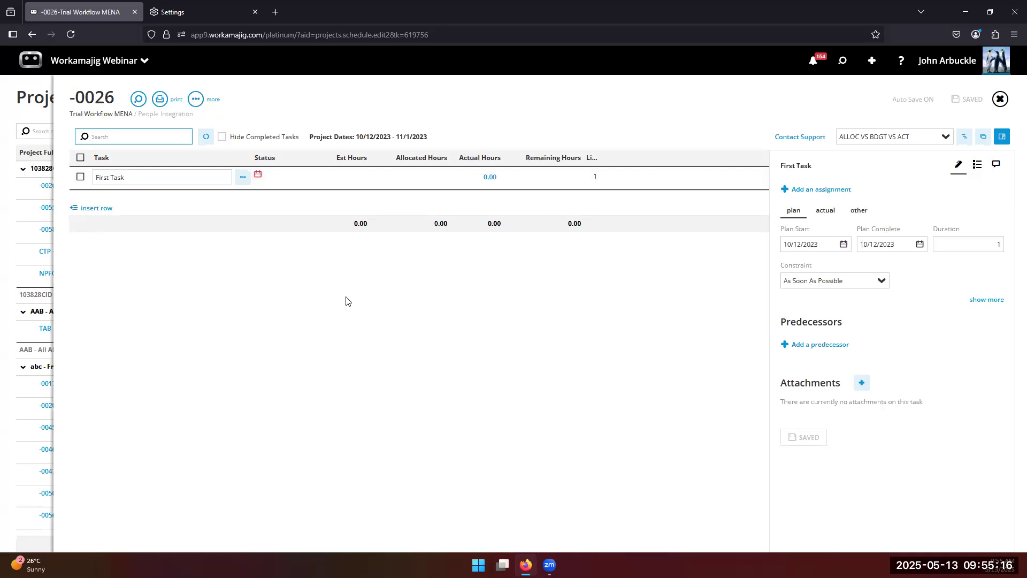
Copy the Delete task group with its subtasks from the 16-0003-Test of Opp Estimate project into the schedule, below First Task.
left_click(983, 138)
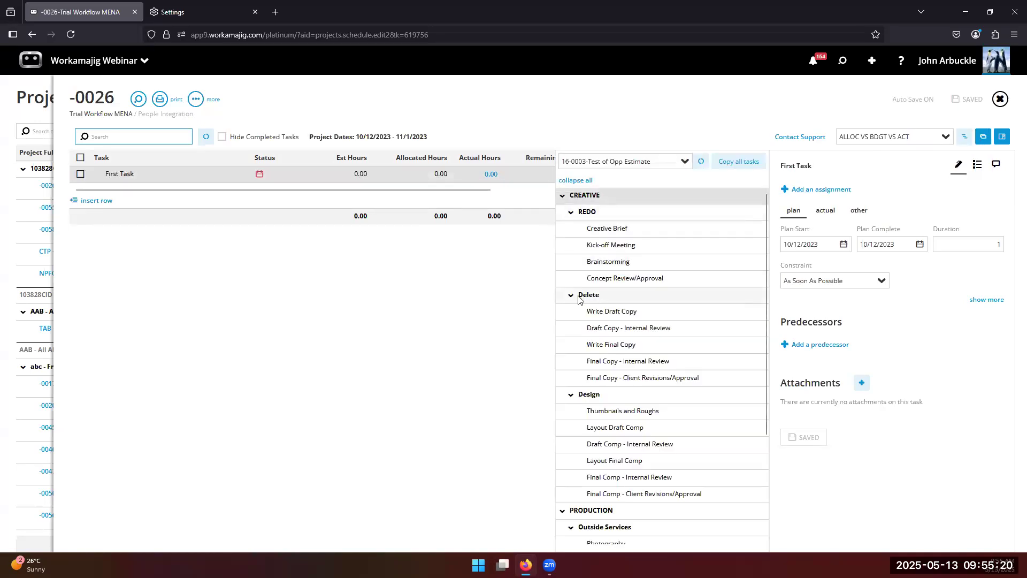
left_click_drag(578, 300, 108, 183)
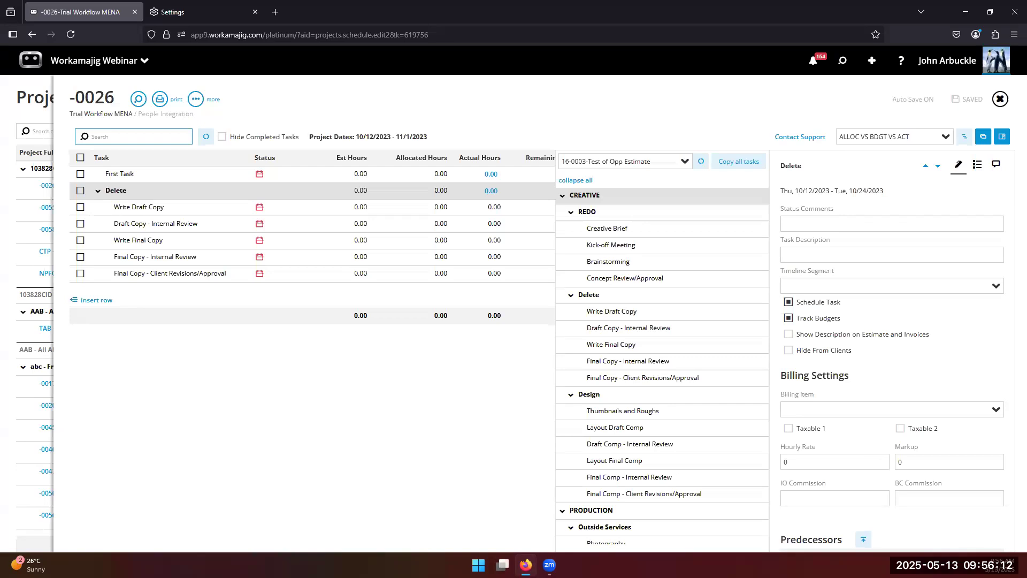
Open Custom Menu Setup in the system setup and select the Administrator/IT security group.
left_click(85, 59)
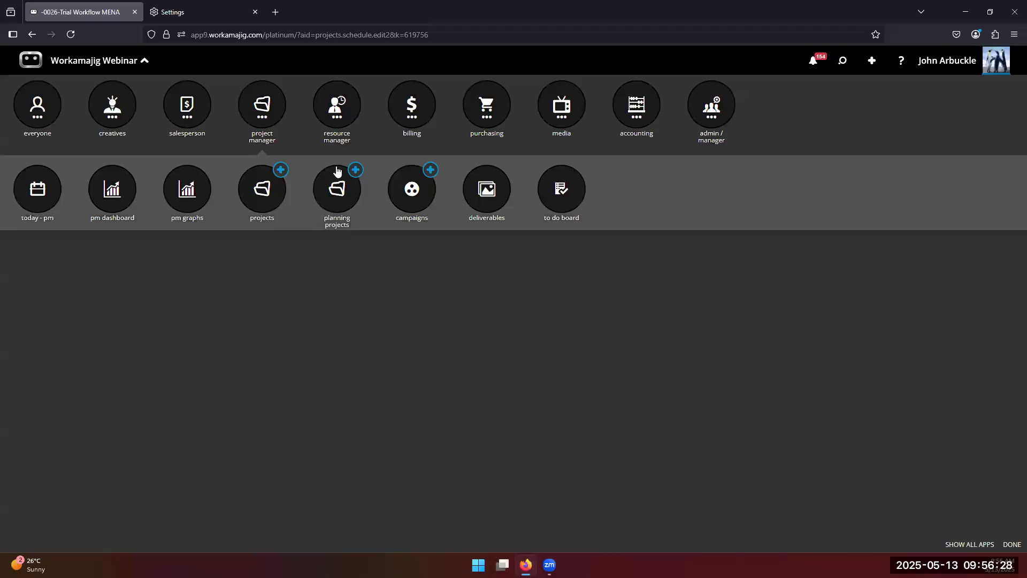
left_click(711, 109)
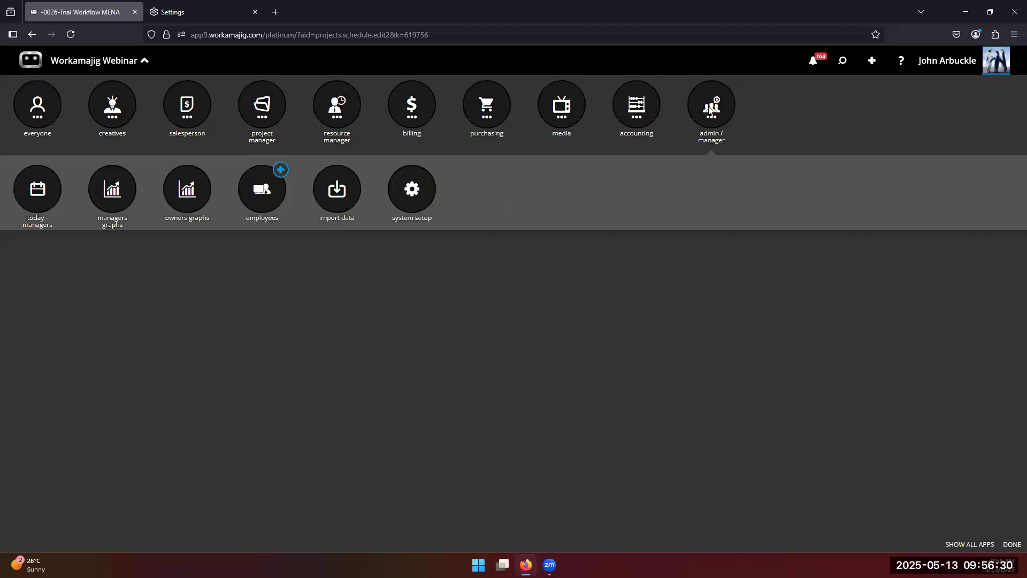
left_click(412, 206)
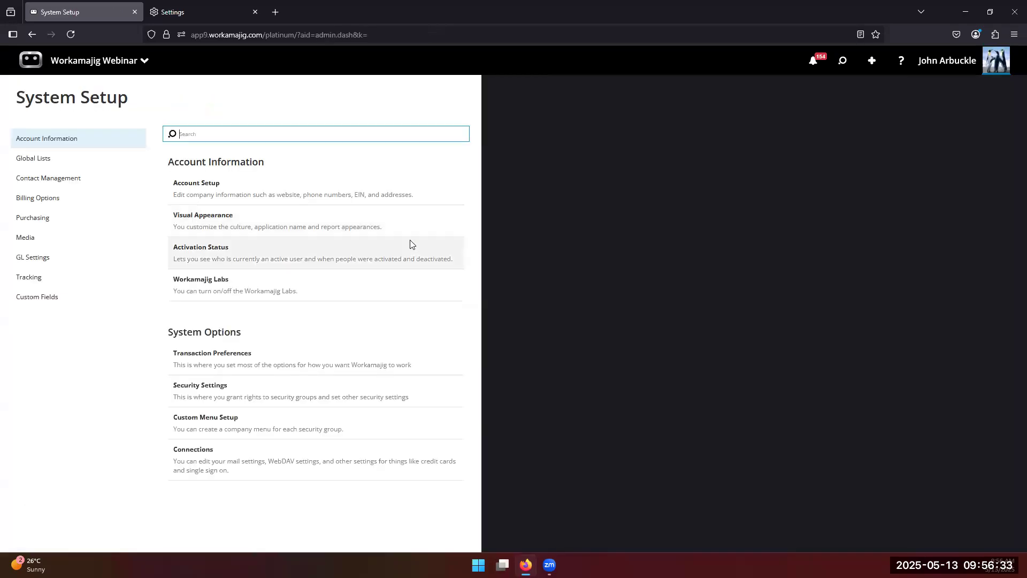
left_click(199, 423)
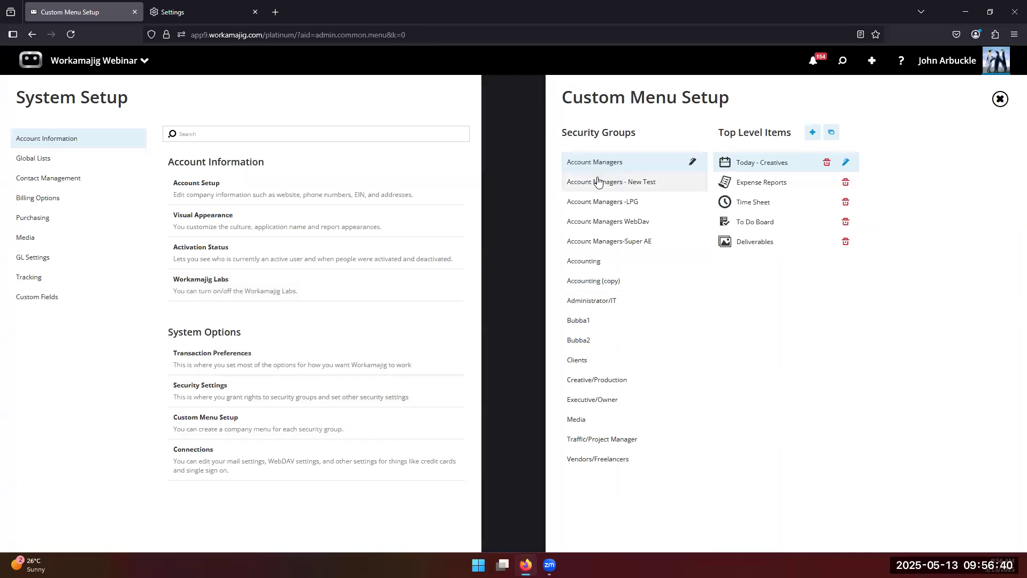
left_click(584, 307)
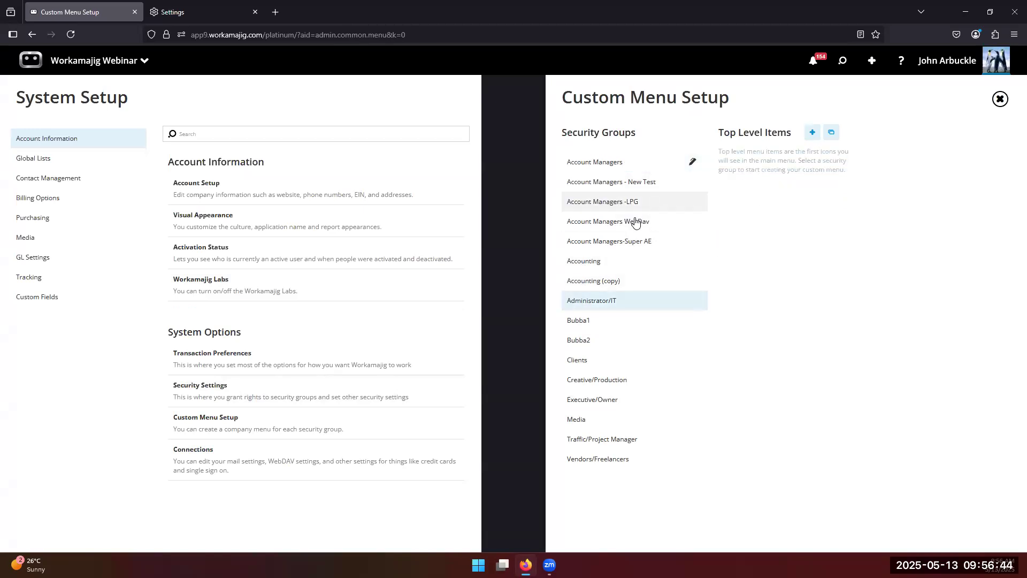
Add Today - Billing, Today - Creatives and Time Sheet as top level items of the Administrator/IT group's menu.
left_click(812, 135)
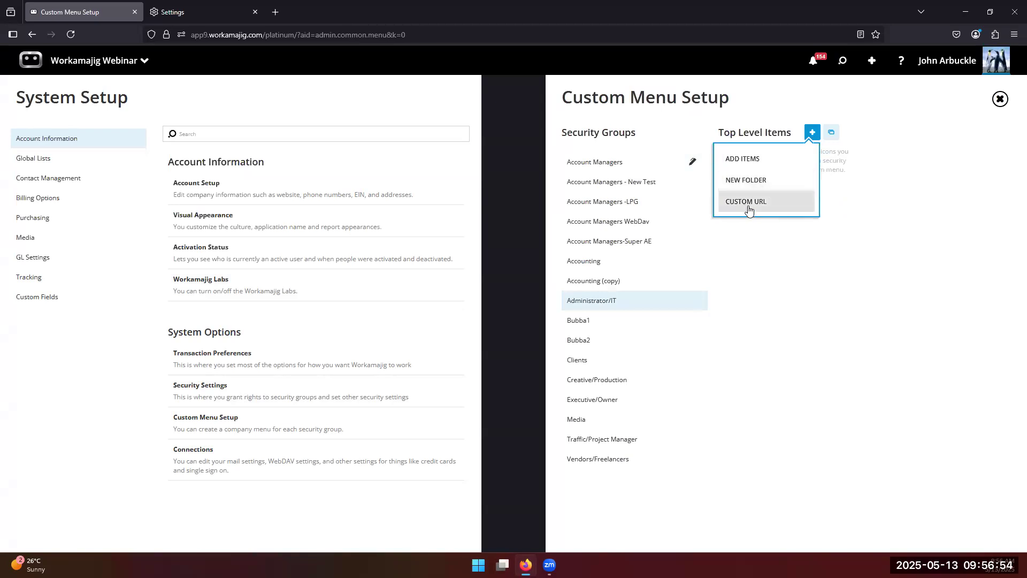
left_click(746, 163)
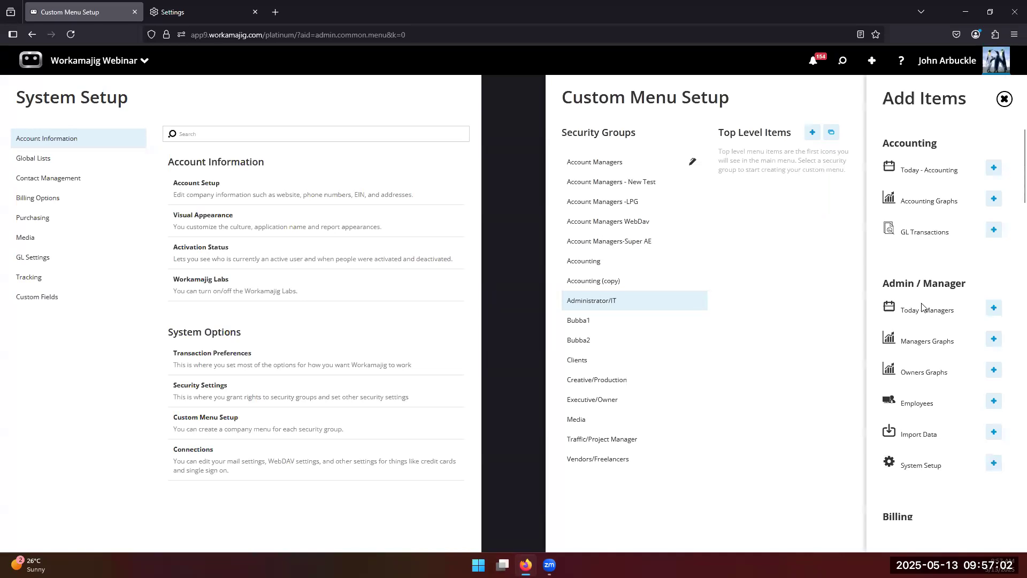
scroll(918, 277, "down", 6)
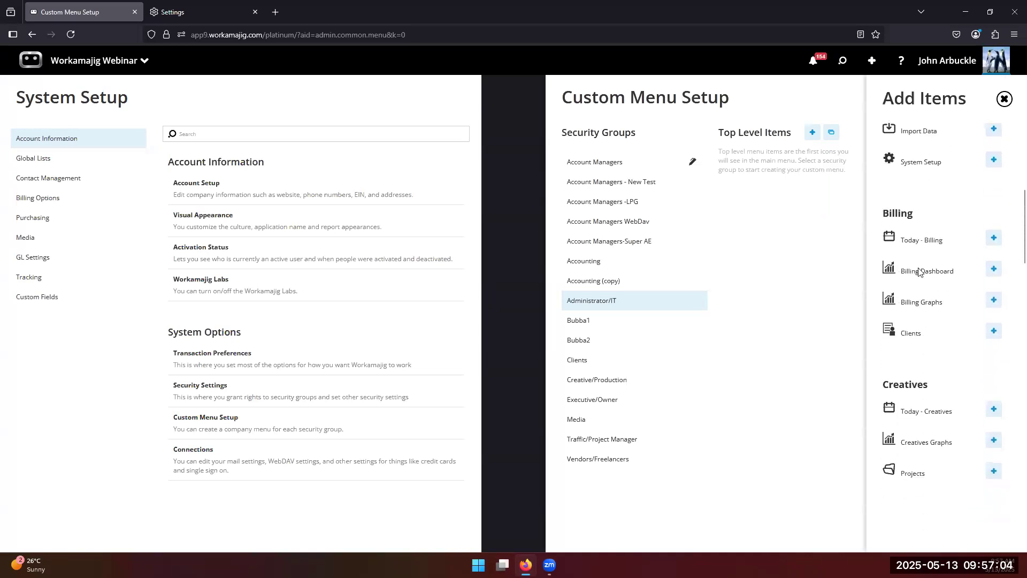
left_click(62, 68)
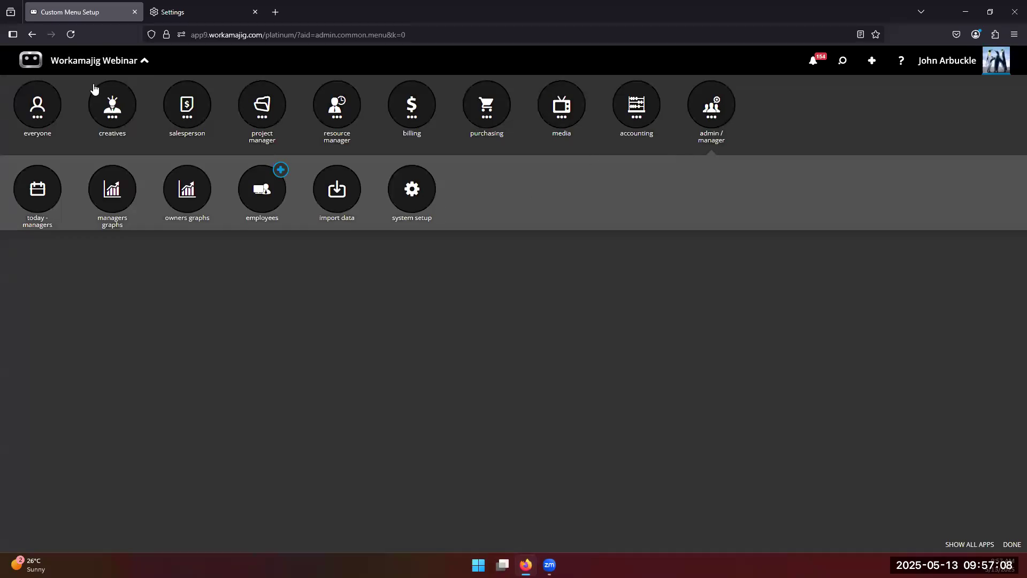
left_click(114, 71)
scroll(888, 278, "down", 5)
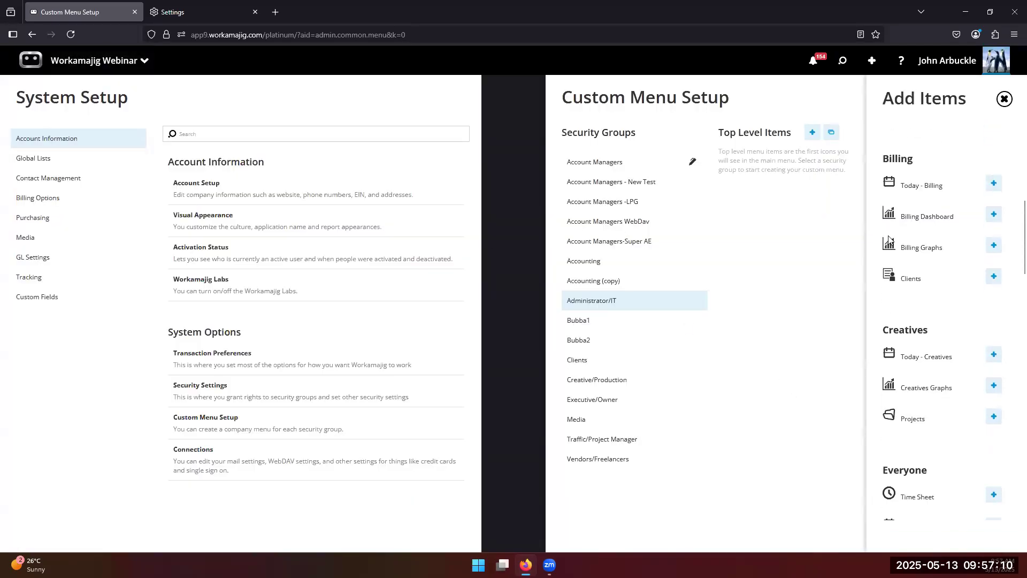
scroll(888, 251, "up", 3)
scroll(908, 283, "down", 3)
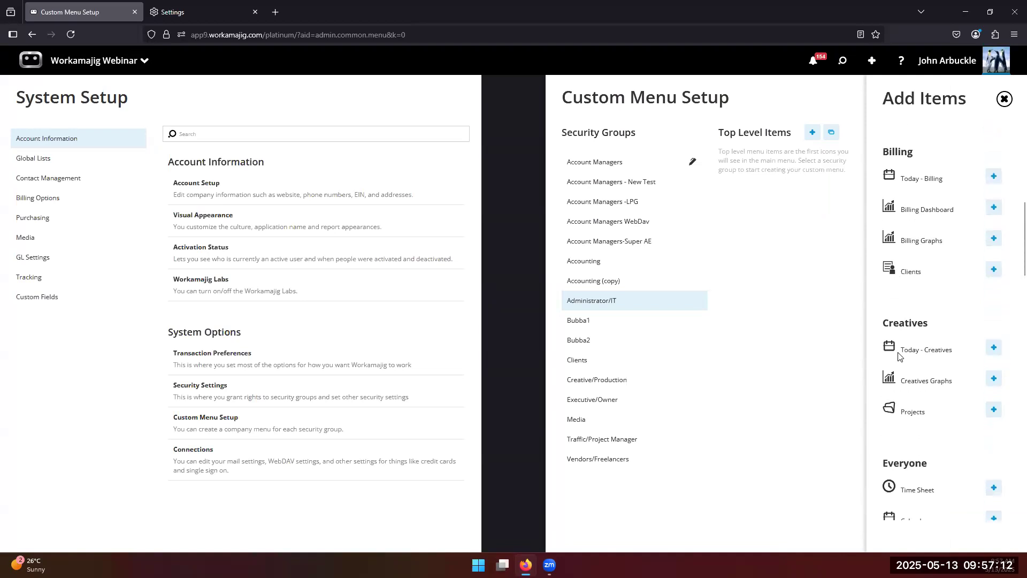
scroll(908, 283, "up", 3)
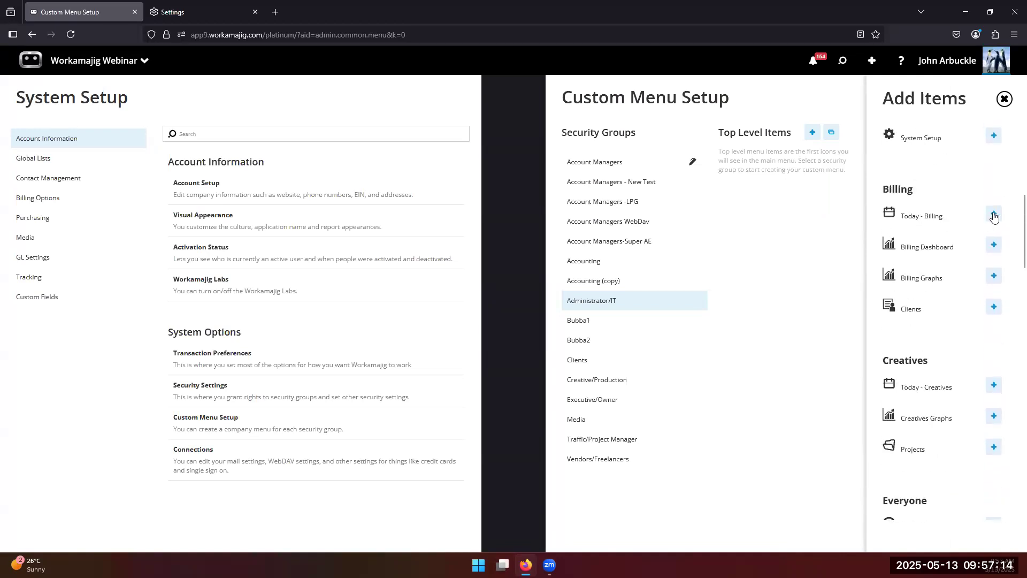
left_click(993, 215)
left_click(994, 386)
scroll(974, 398, "down", 6)
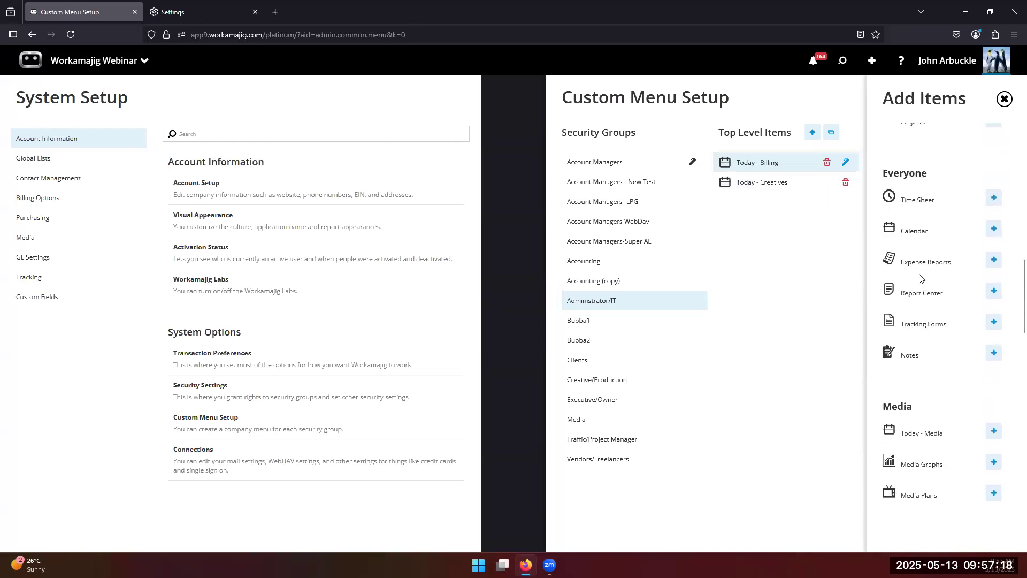
left_click(993, 197)
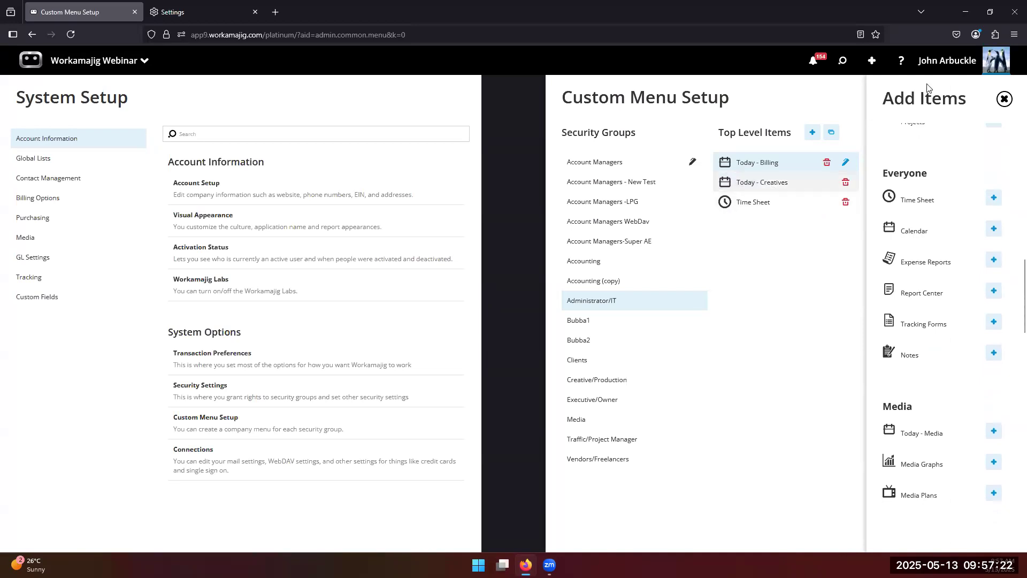
left_click(805, 285)
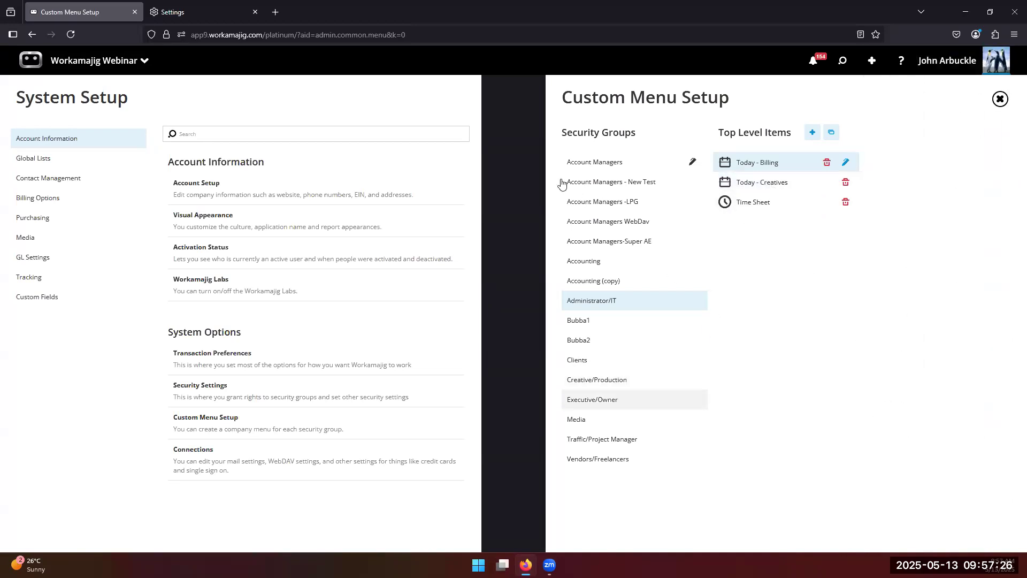
Reload the page and view the customized main menu, and view the full set of apps from it.
left_click(72, 38)
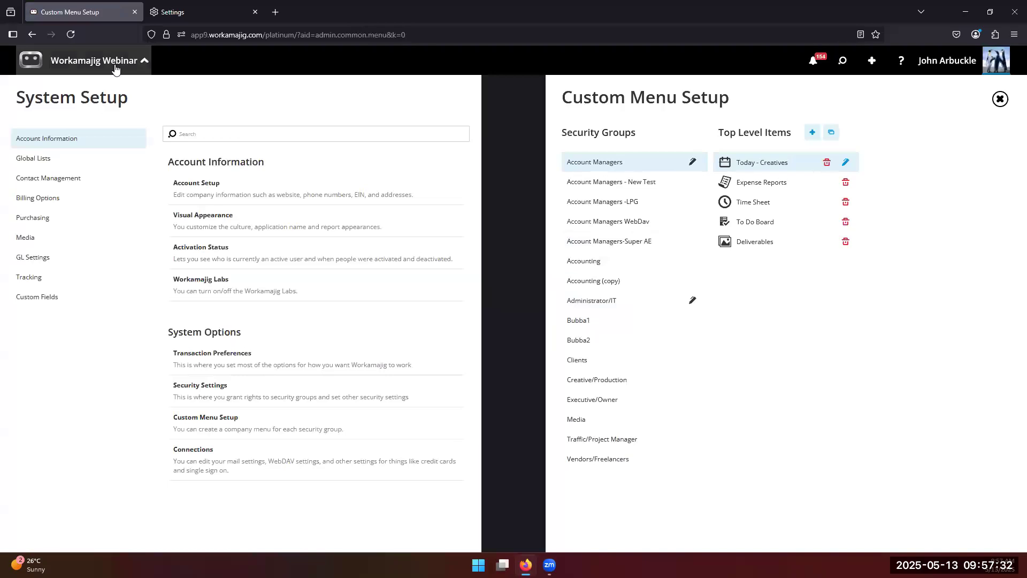
left_click(115, 63)
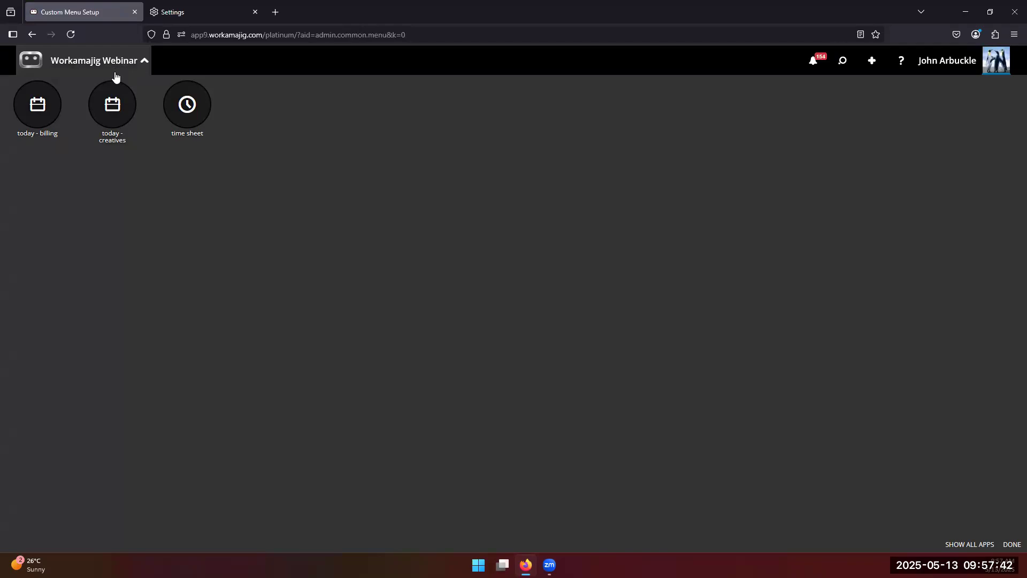
left_click(970, 544)
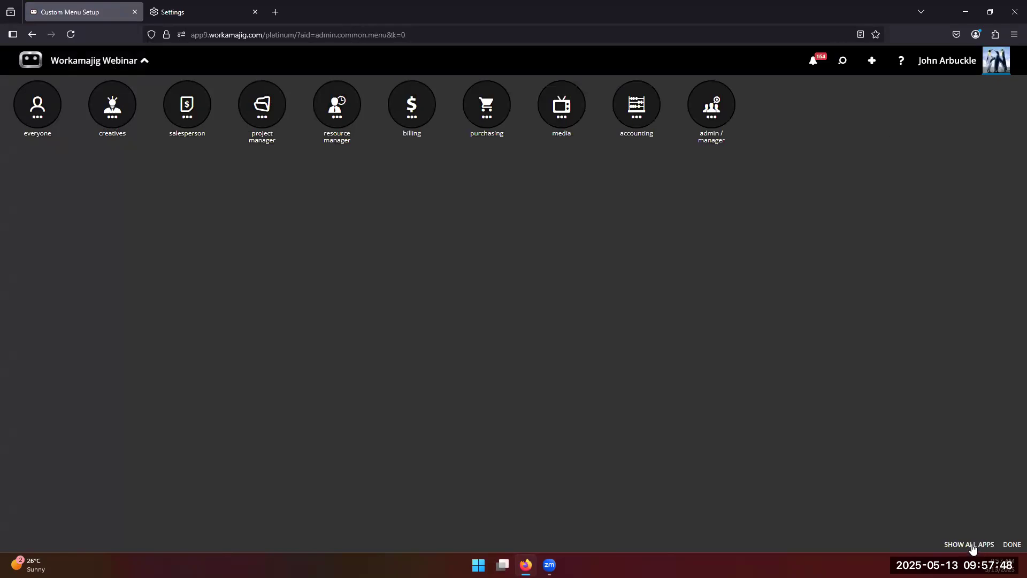
left_click(1010, 543)
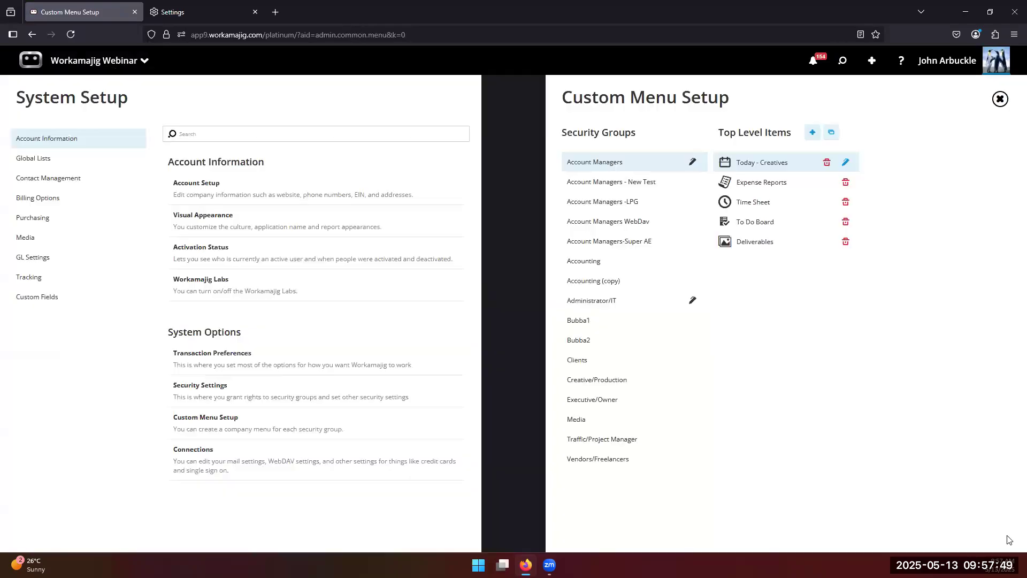
left_click(115, 61)
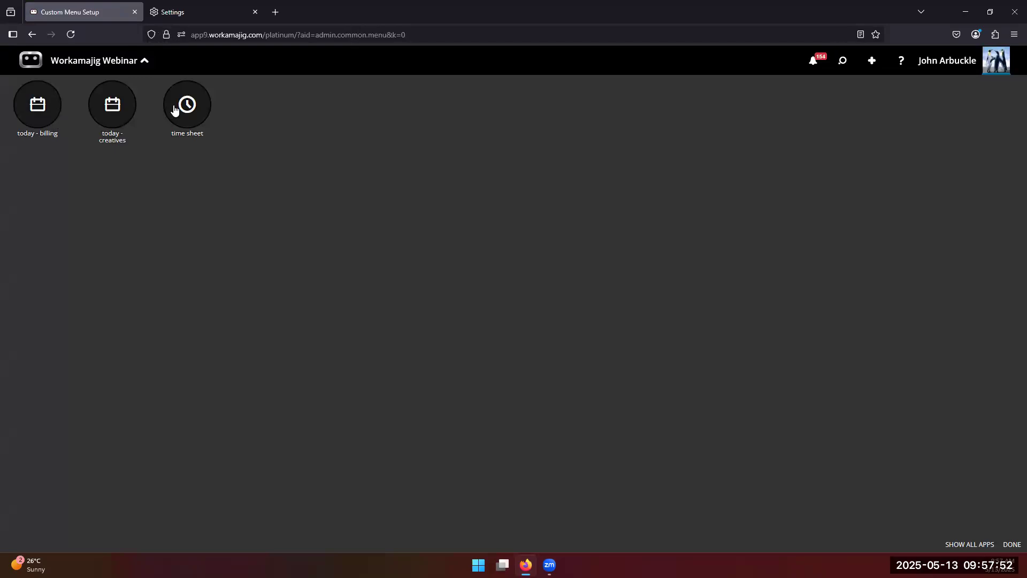
left_click(81, 68)
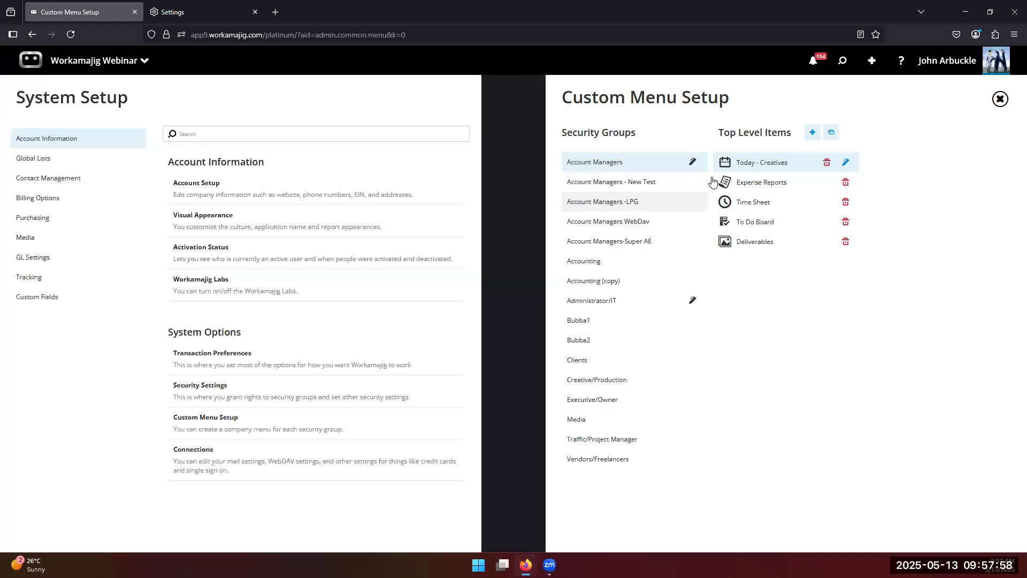
Examine the items available for the Administrator/IT group's menu, and view the options for adding items, folders and custom URLs.
left_click(636, 306)
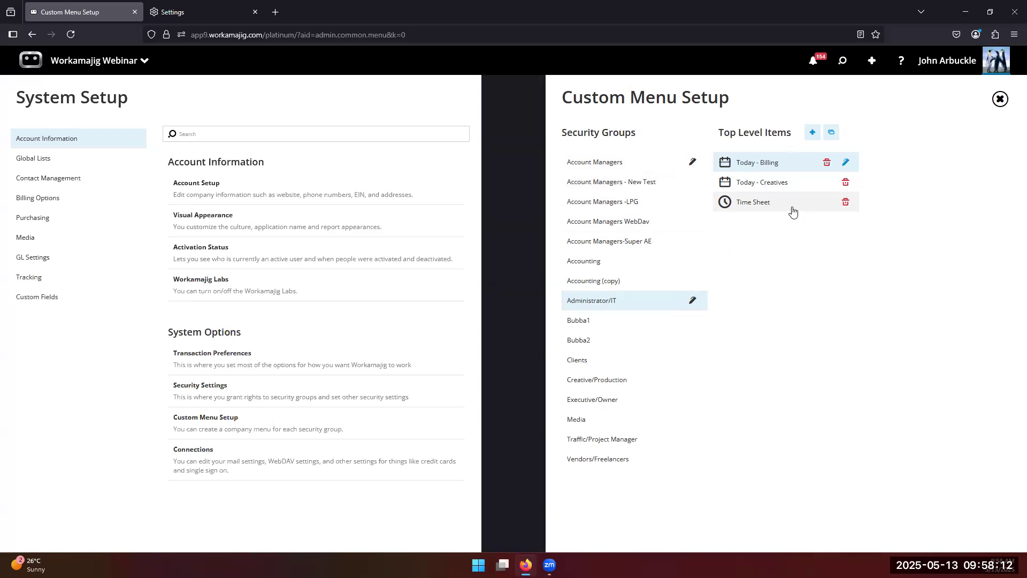
left_click(812, 132)
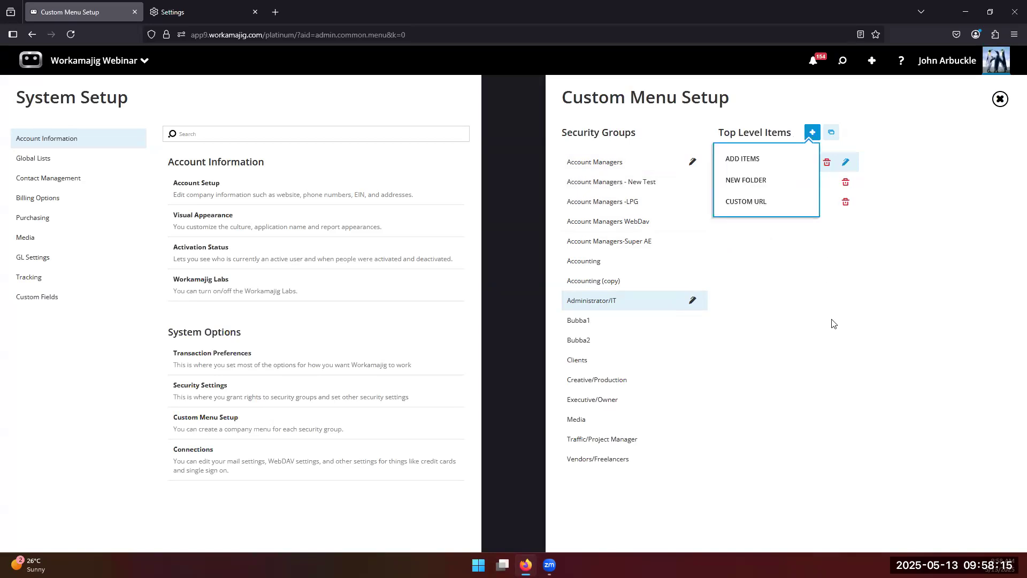
left_click(743, 158)
scroll(885, 412, "down", 1)
scroll(886, 412, "down", 7)
scroll(910, 181, "up", 3)
scroll(920, 214, "down", 2)
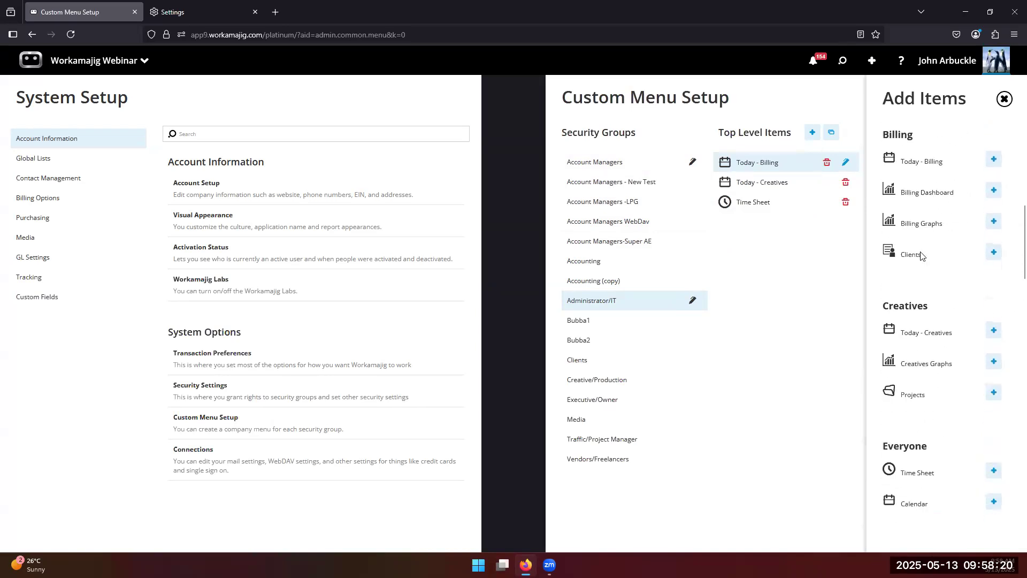
scroll(909, 364, "down", 4)
scroll(904, 385, "down", 1)
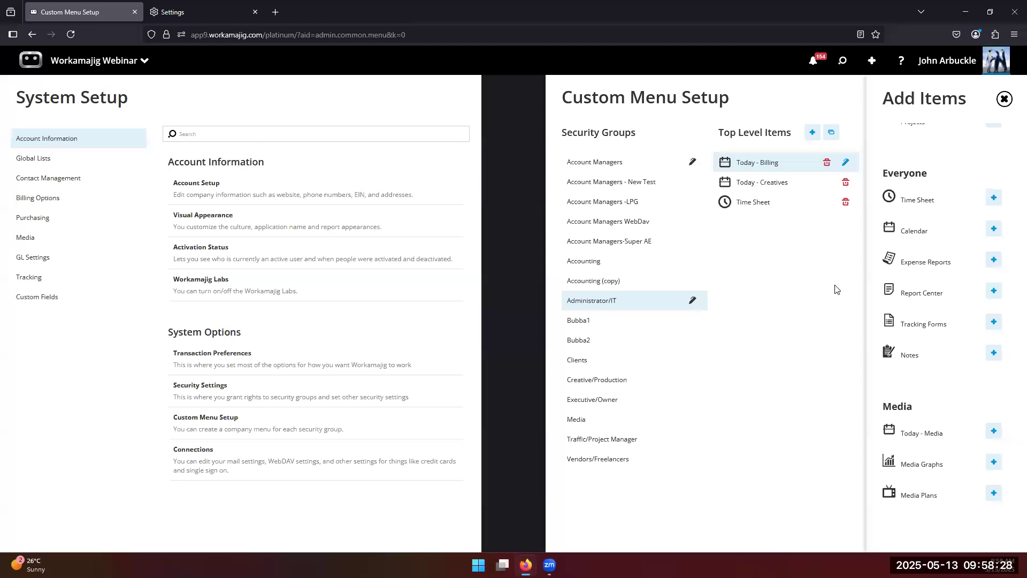
left_click(783, 294)
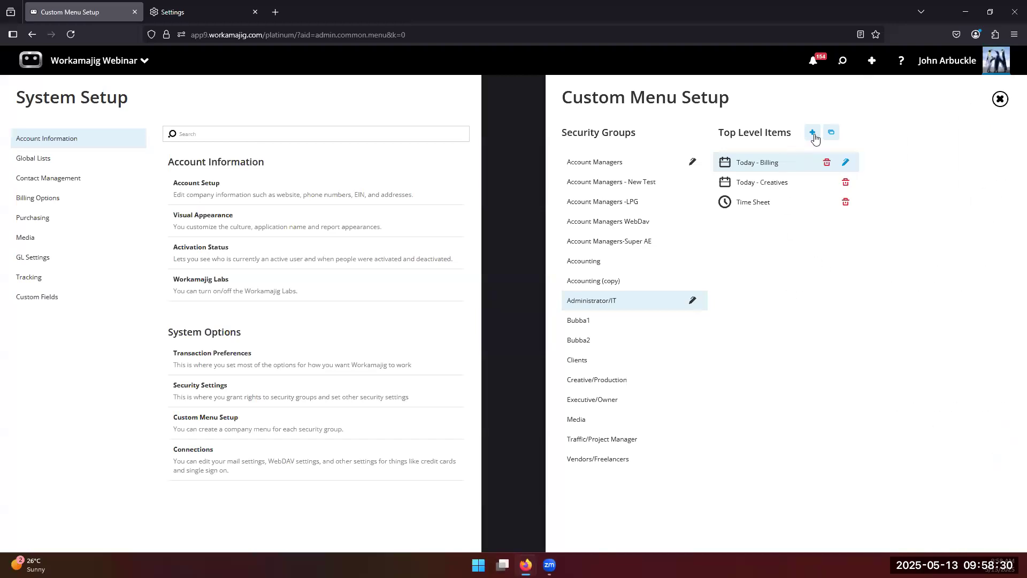
left_click(814, 134)
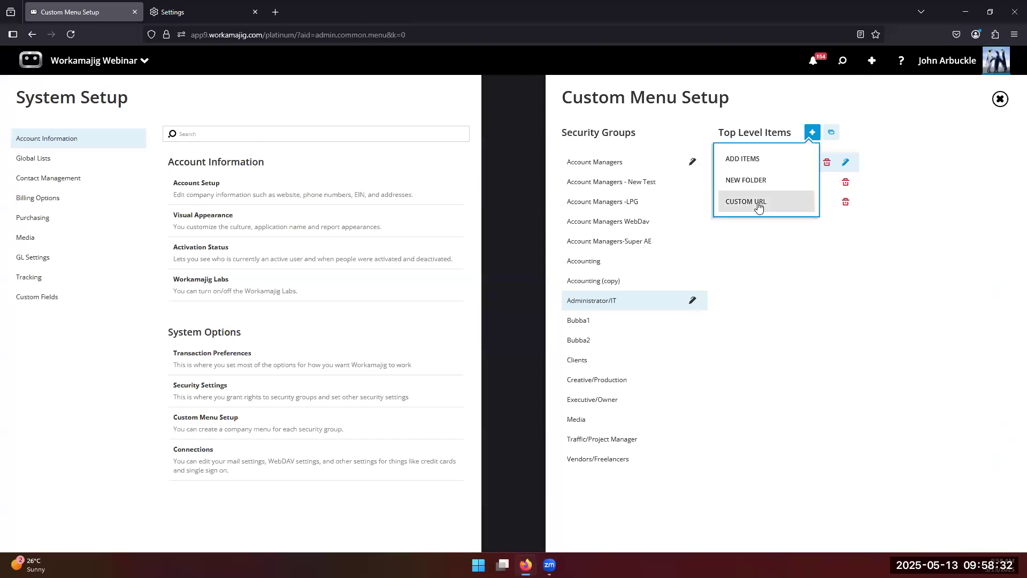
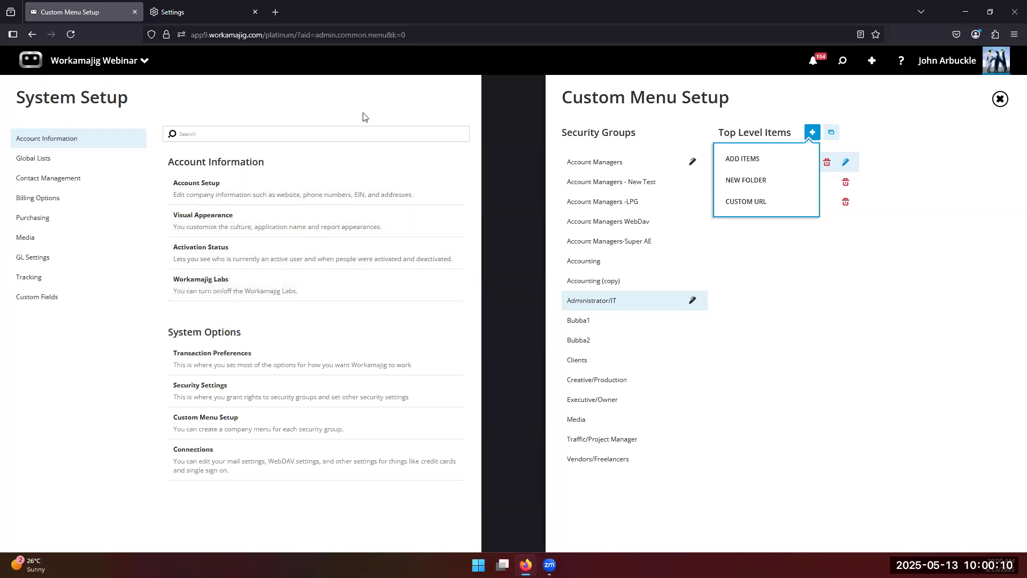
Show all apps and open Custom Menu Setup from the System Setup app in the admin / manager group.
left_click(134, 63)
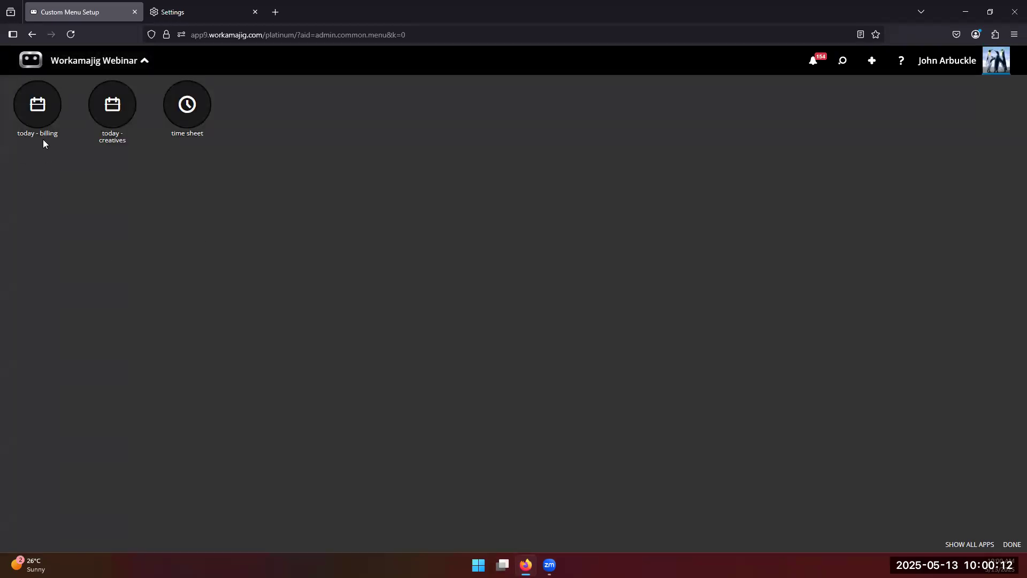
left_click(965, 545)
left_click(695, 144)
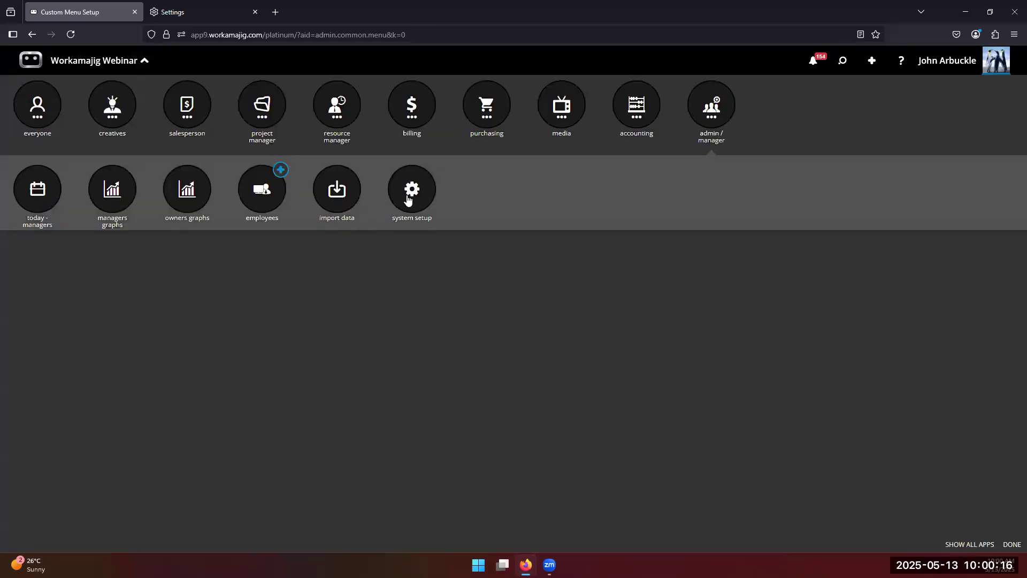
left_click(404, 199)
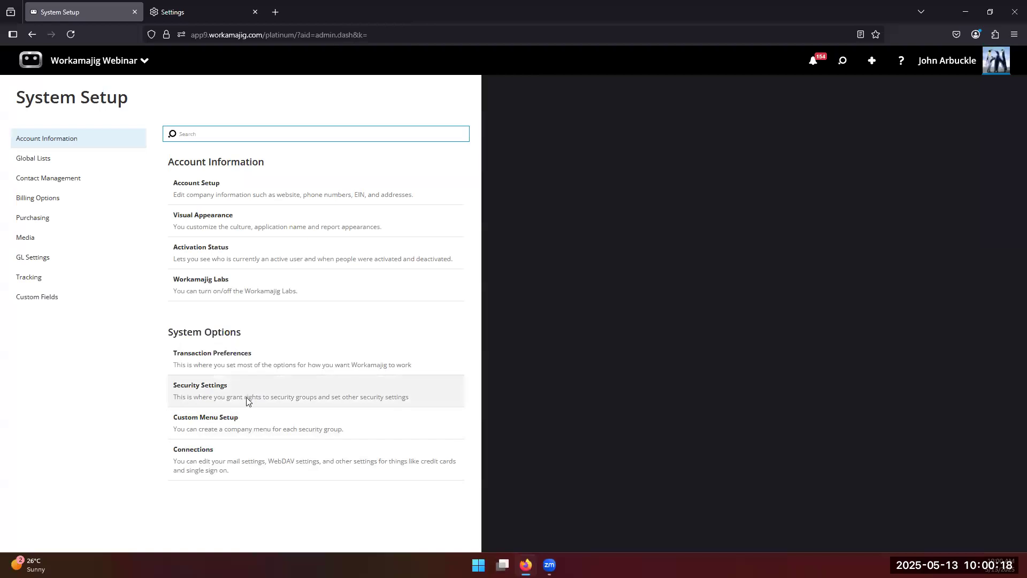
left_click(243, 424)
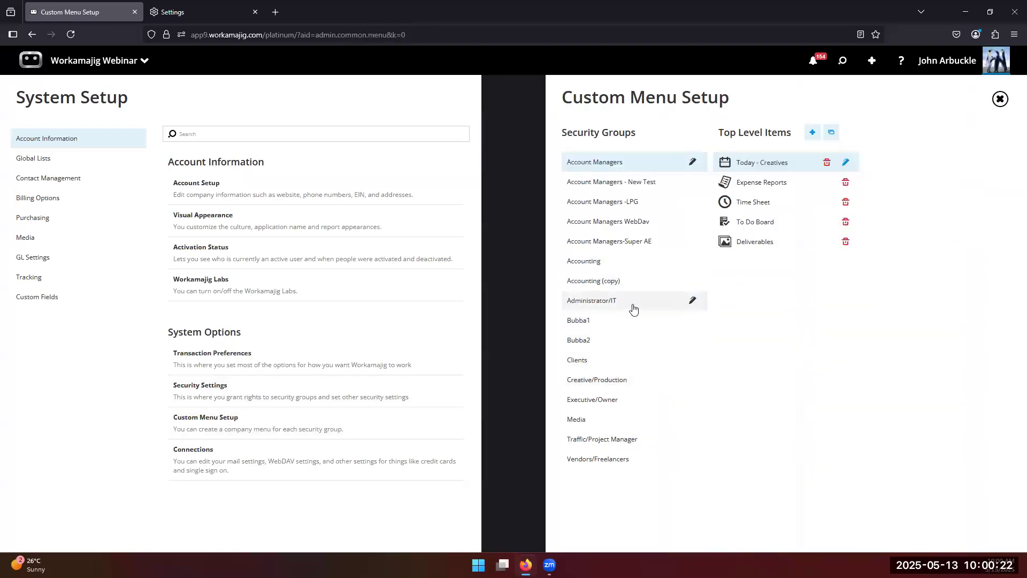
Delete Today - Billing, Today - Creatives and Time Sheet from the Administrator/IT security group's custom menu, and reload the page.
left_click(633, 308)
left_click(845, 201)
left_click(846, 184)
left_click(826, 162)
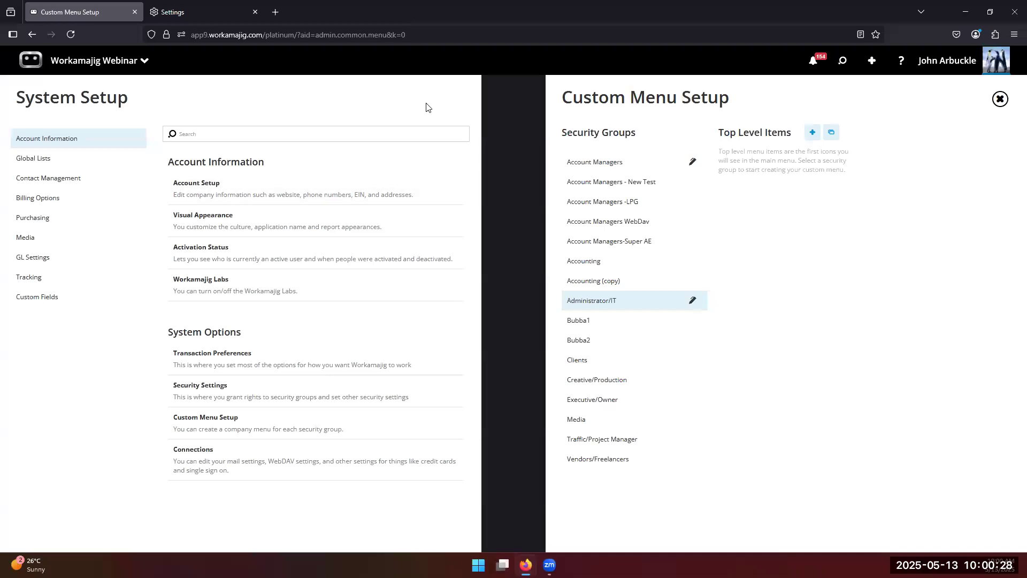
left_click(433, 115)
left_click(68, 37)
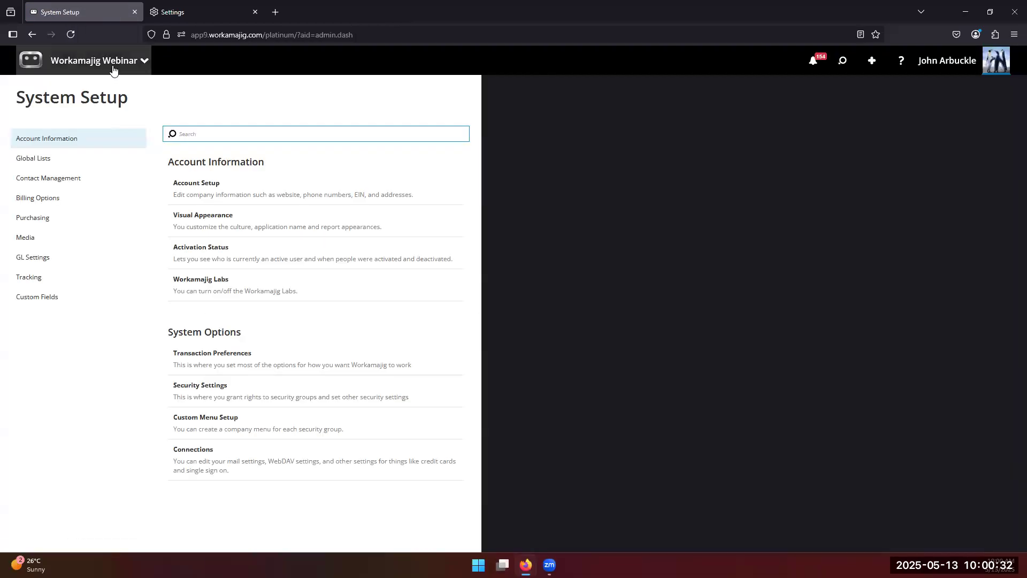
Open Today - Creatives from the creatives apps and display its tasks in the list layout.
left_click(94, 60)
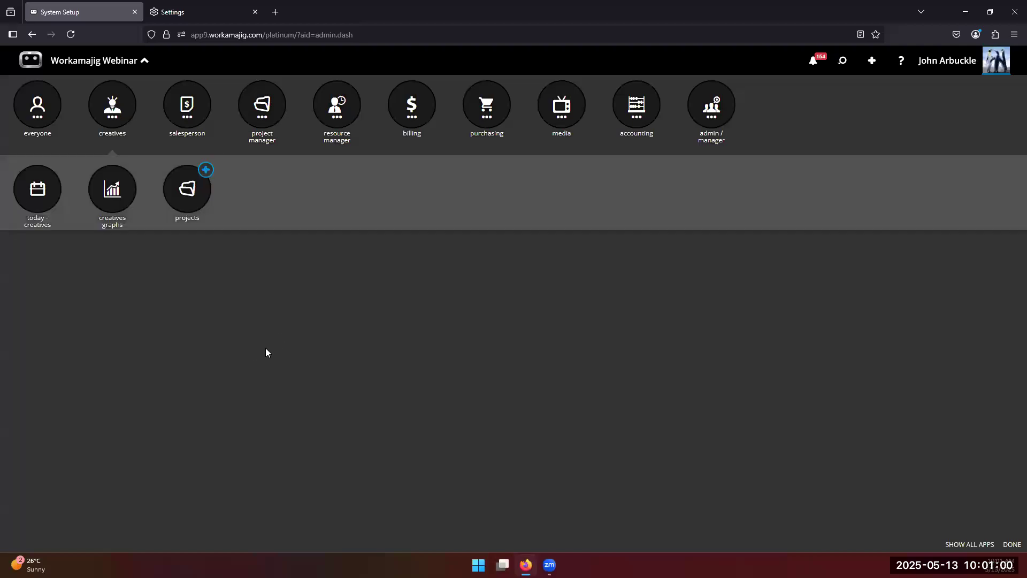
left_click(27, 196)
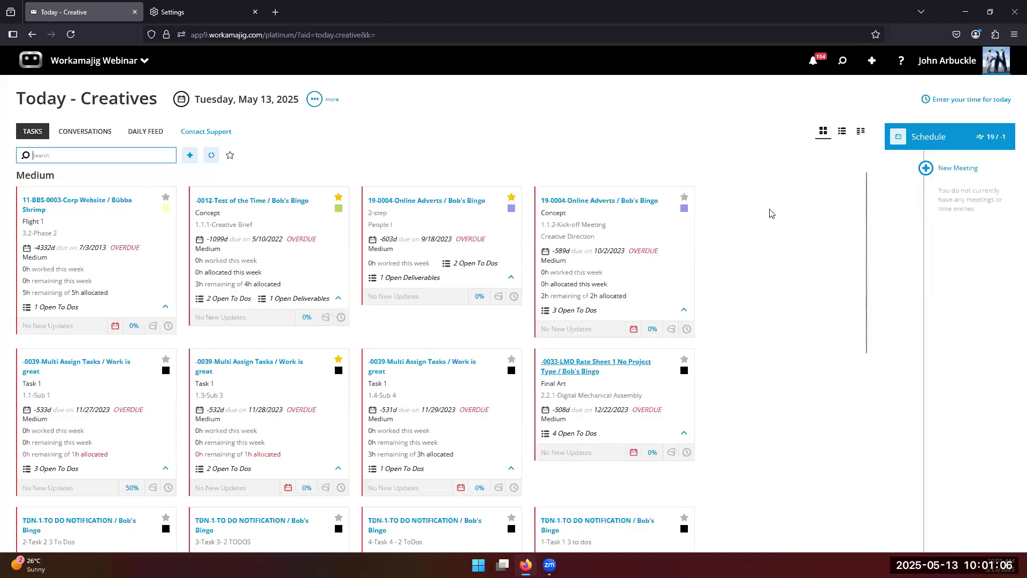
left_click(842, 132)
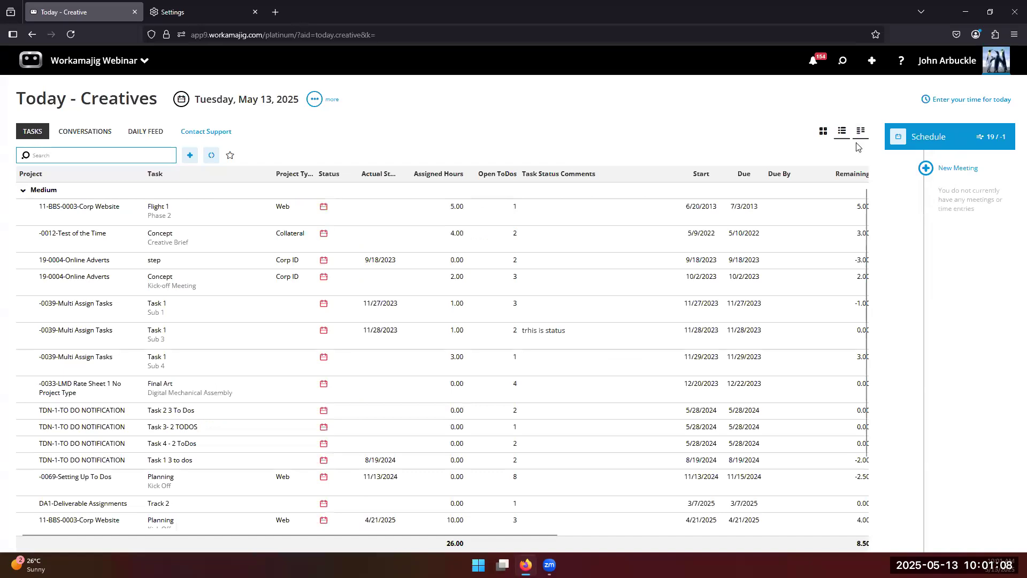
left_click(859, 134)
left_click(842, 131)
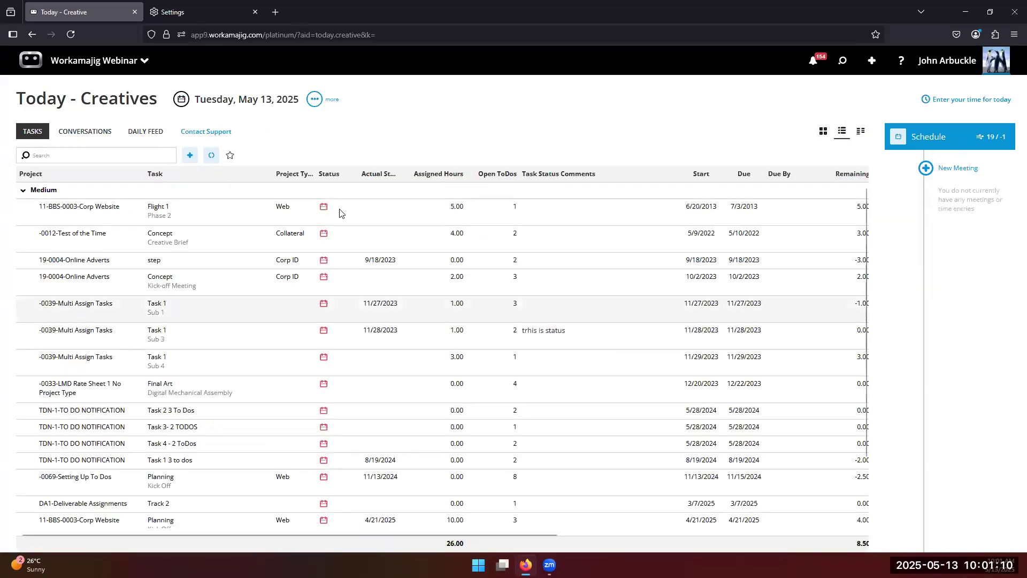
Turn off Open To Do Items Only and turn on Completed Predecessors Only in the display options, and show the tasks as cards.
left_click(314, 100)
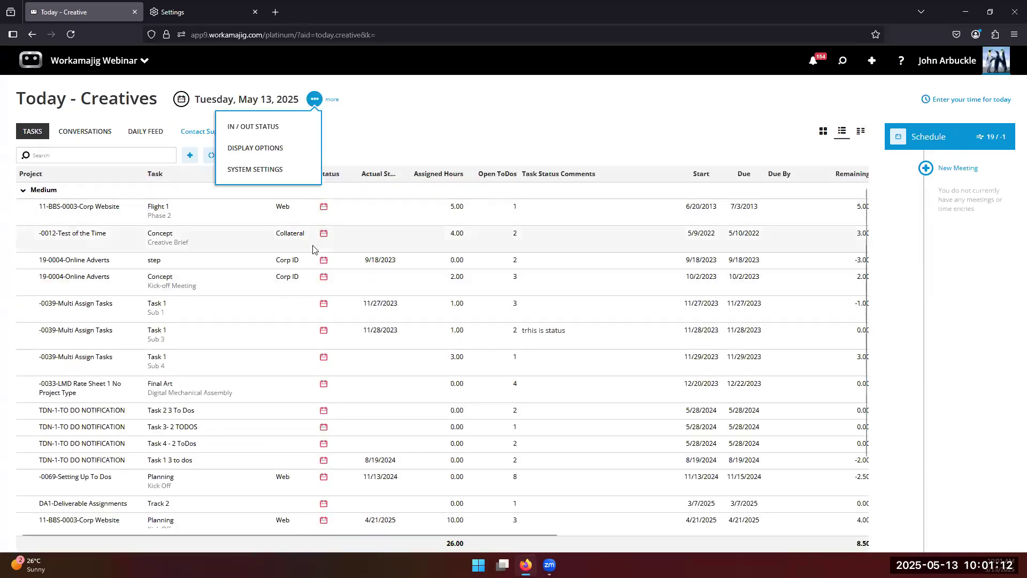
left_click(284, 153)
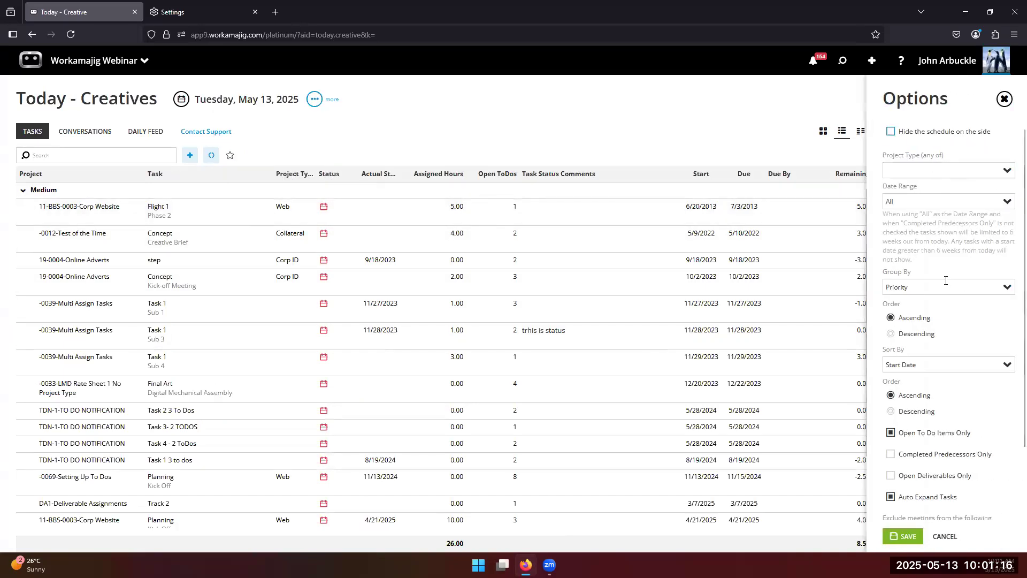
scroll(940, 203, "down", 3)
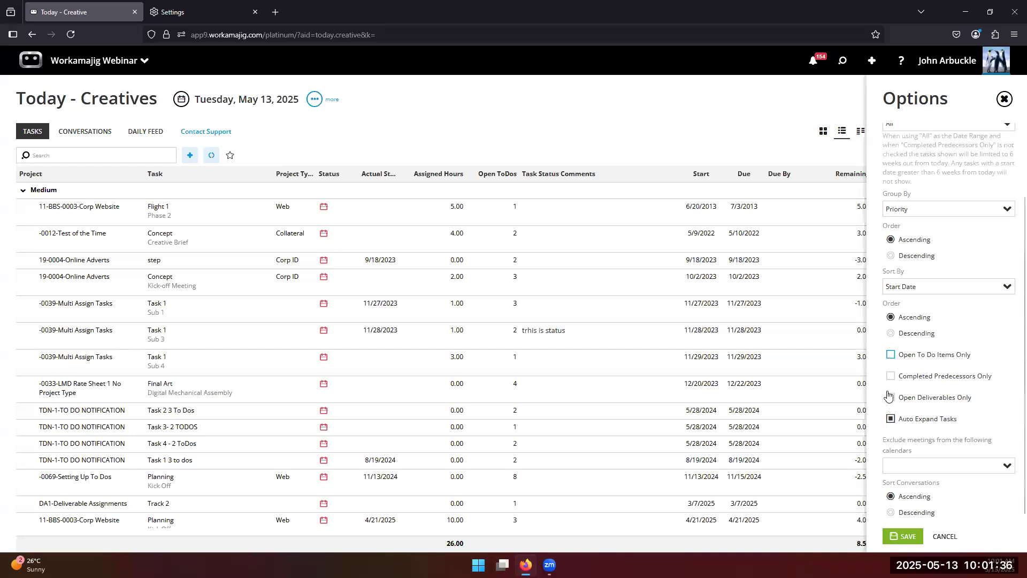
left_click(891, 377)
left_click(904, 536)
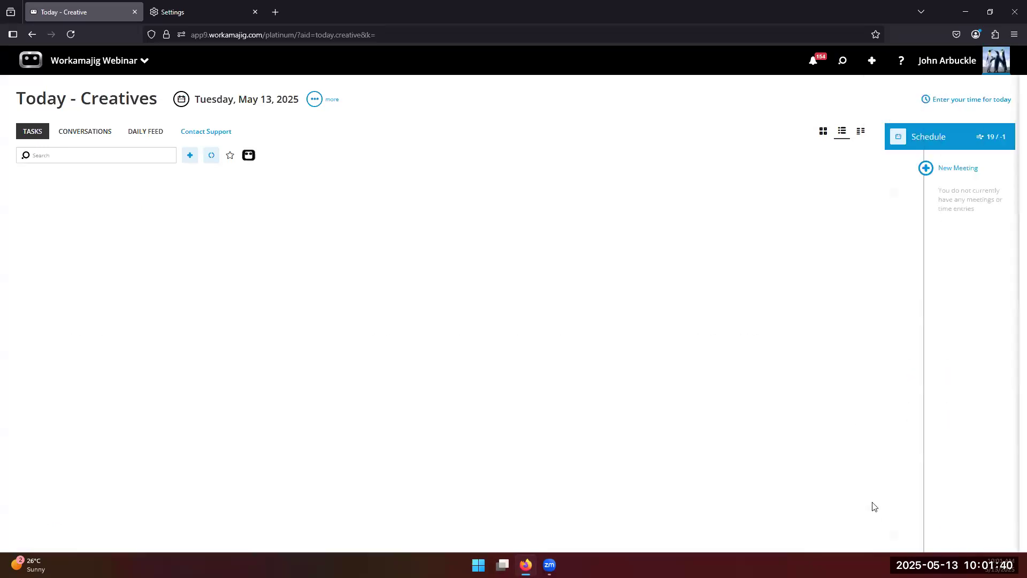
left_click(822, 137)
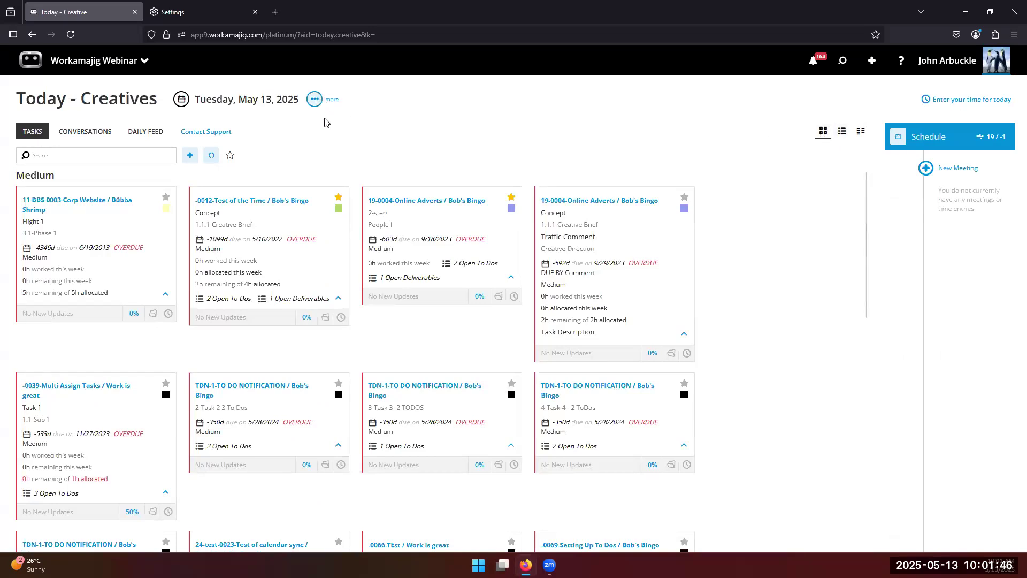
Check the Sort By choices in the display options, and save the Date Range as Due on or before Today.
scroll(909, 456, "down", 2)
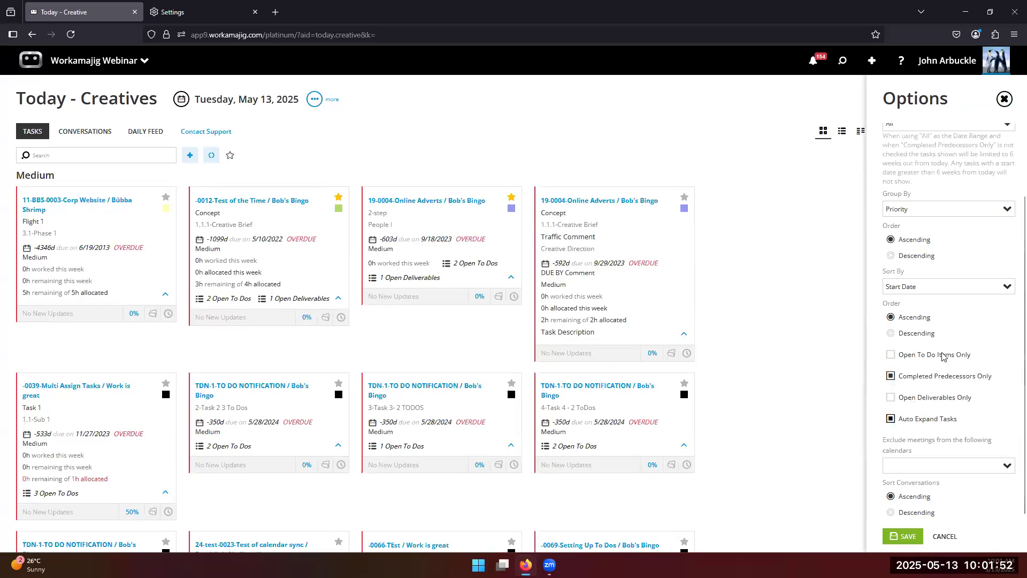
scroll(997, 368, "up", 2)
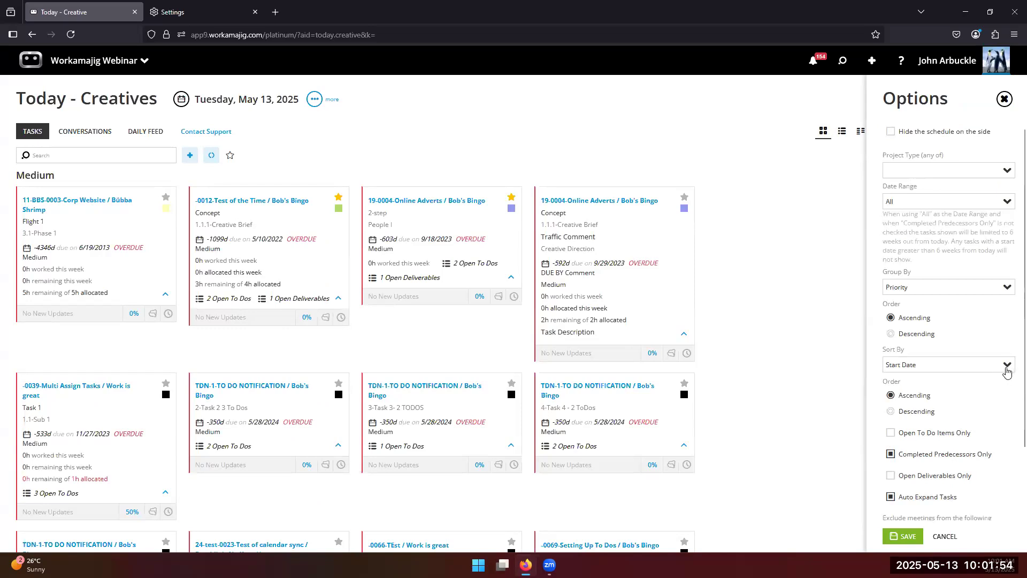
left_click(1008, 368)
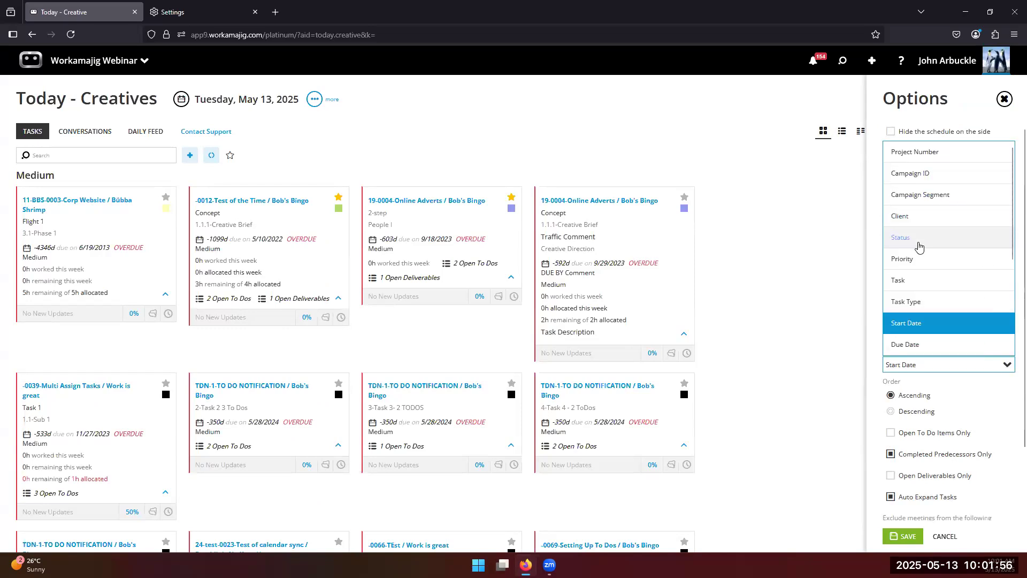
left_click(805, 390)
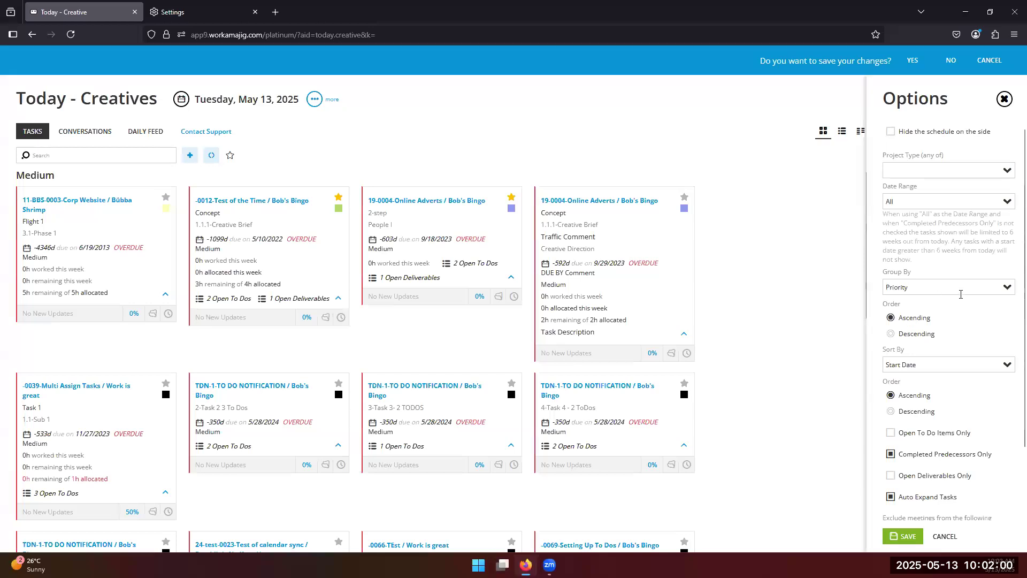
left_click(945, 366)
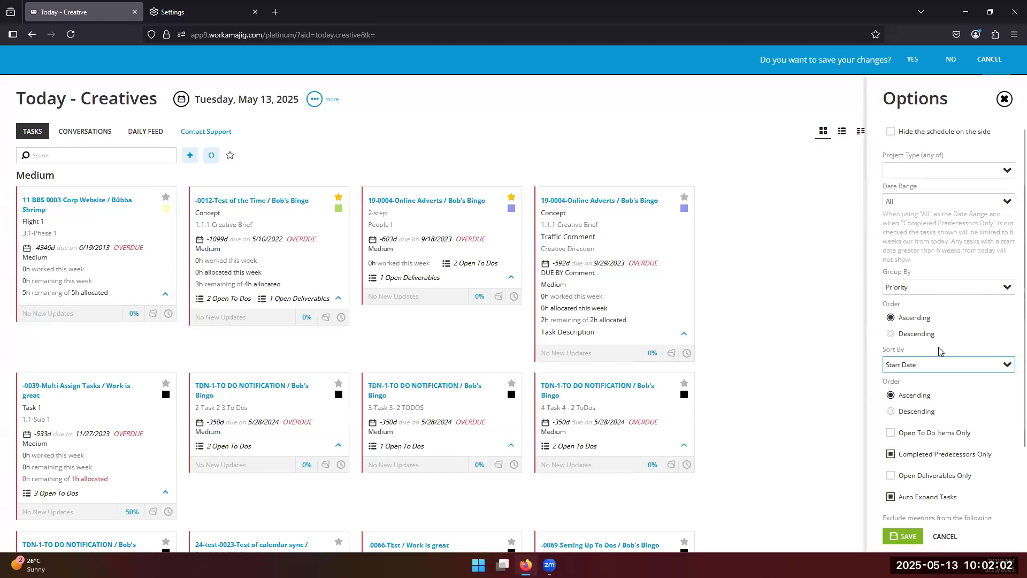
left_click(1011, 203)
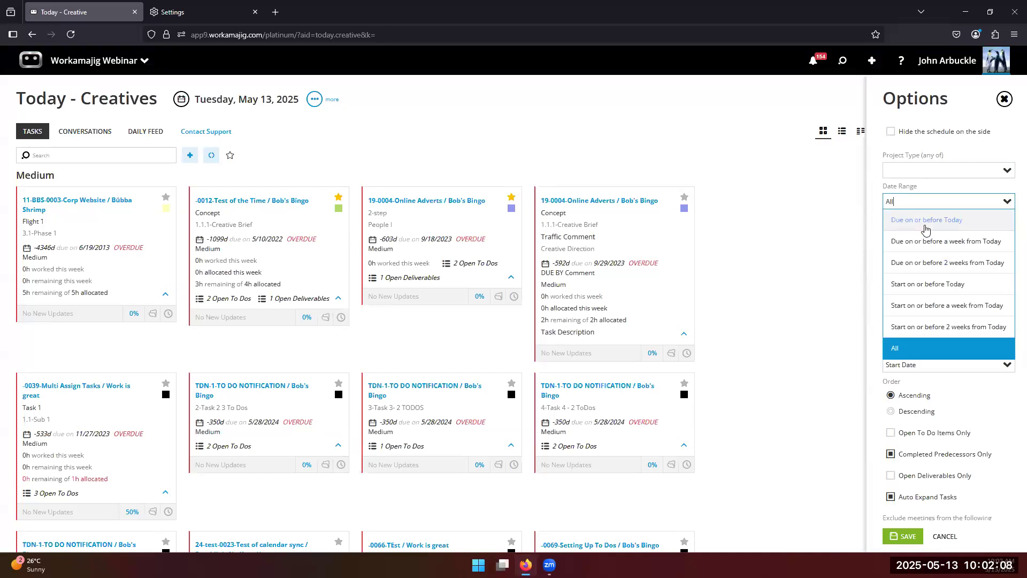
left_click(926, 230)
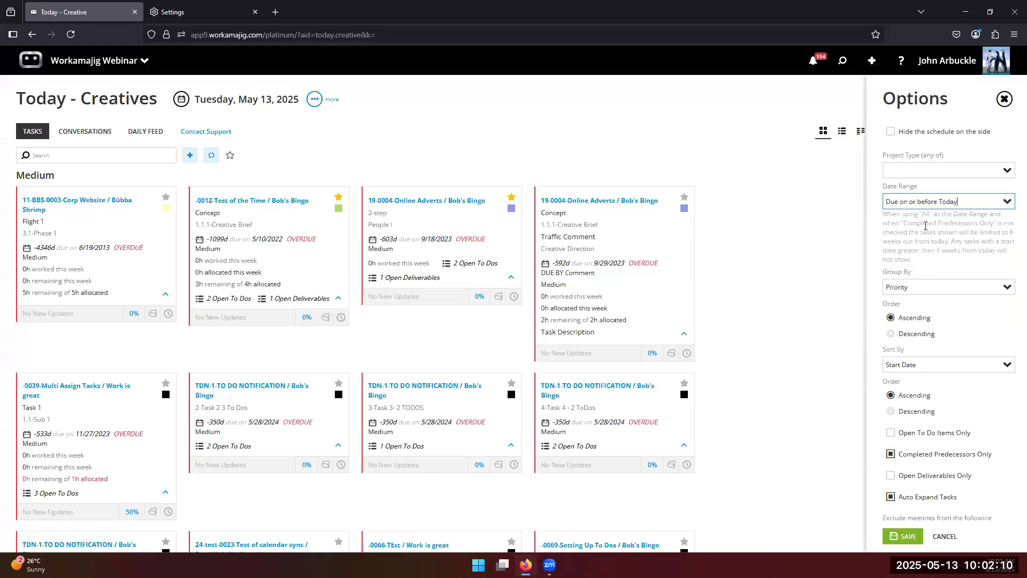
left_click(909, 536)
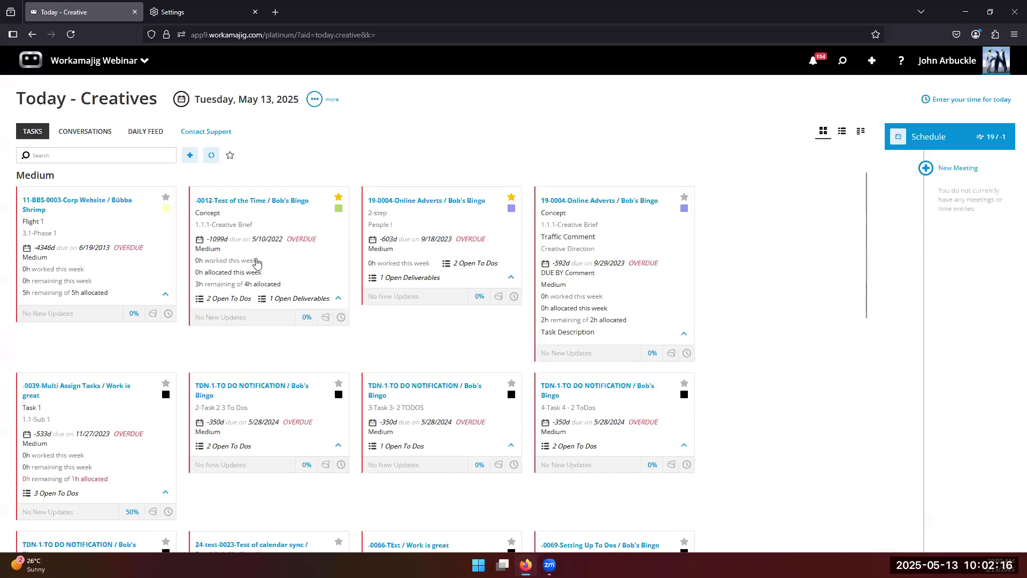
Look through the task cards and collapse the first three cards in the Medium group.
scroll(270, 339, "down", 2)
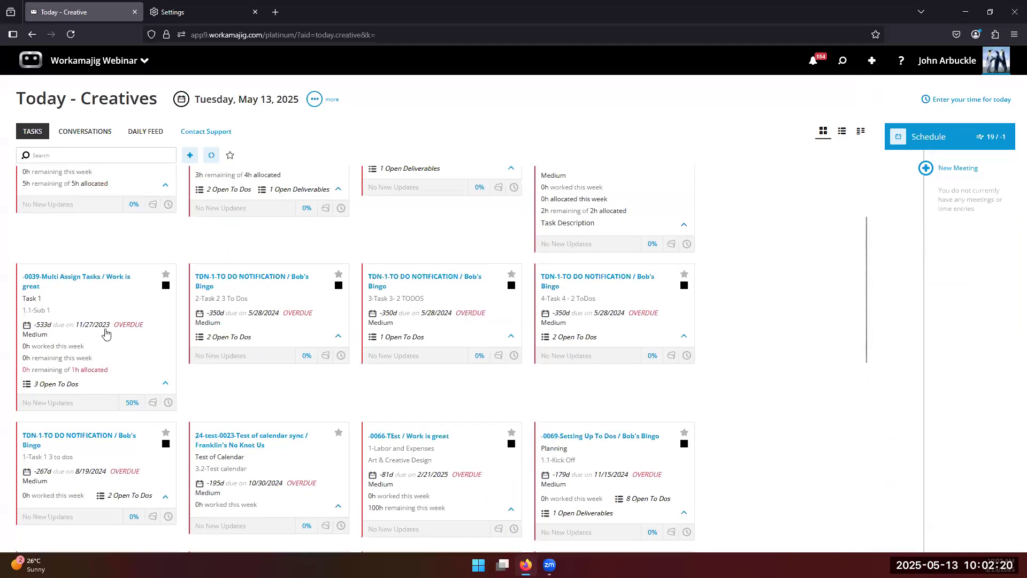
scroll(110, 333, "up", 2)
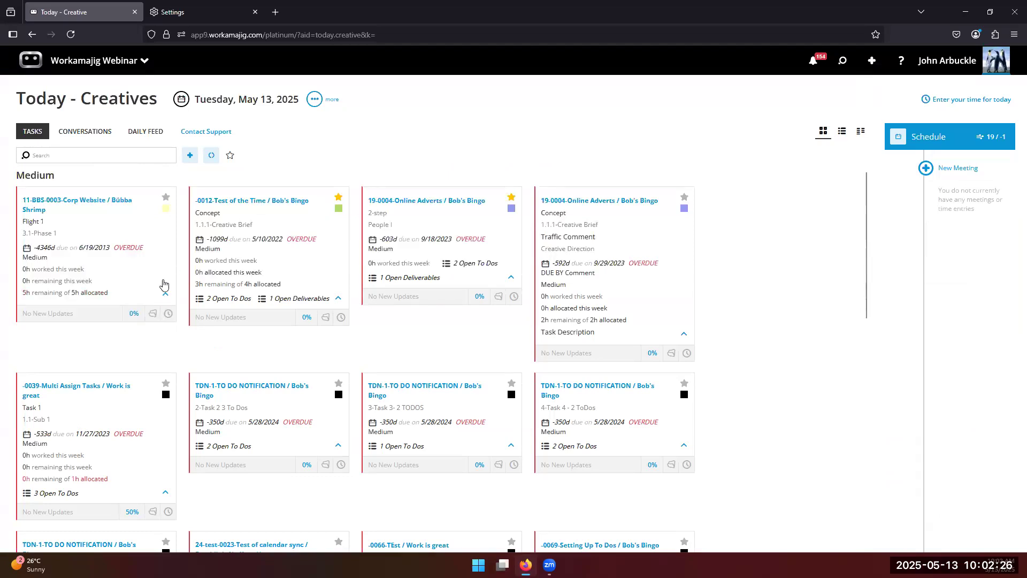
left_click(166, 294)
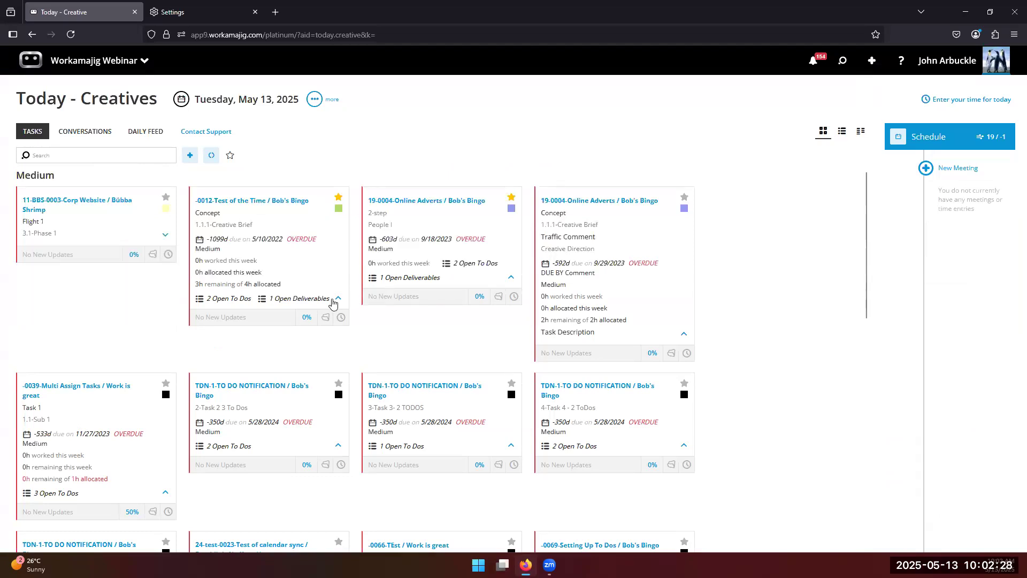
left_click(338, 298)
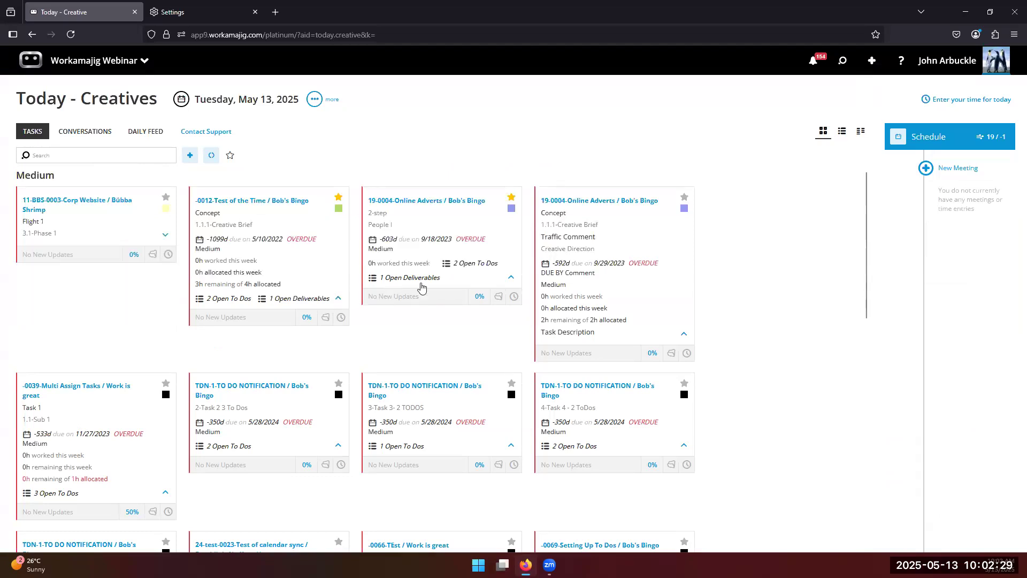
left_click(511, 277)
Save the display options again with Auto Expand Tasks kept on.
left_click(314, 99)
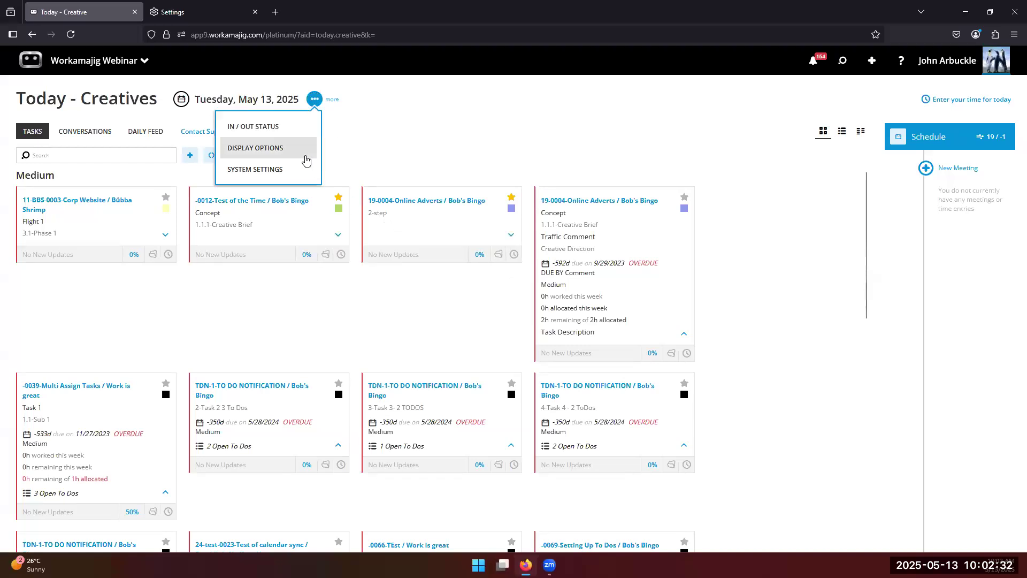
left_click(256, 148)
scroll(935, 303, "down", 2)
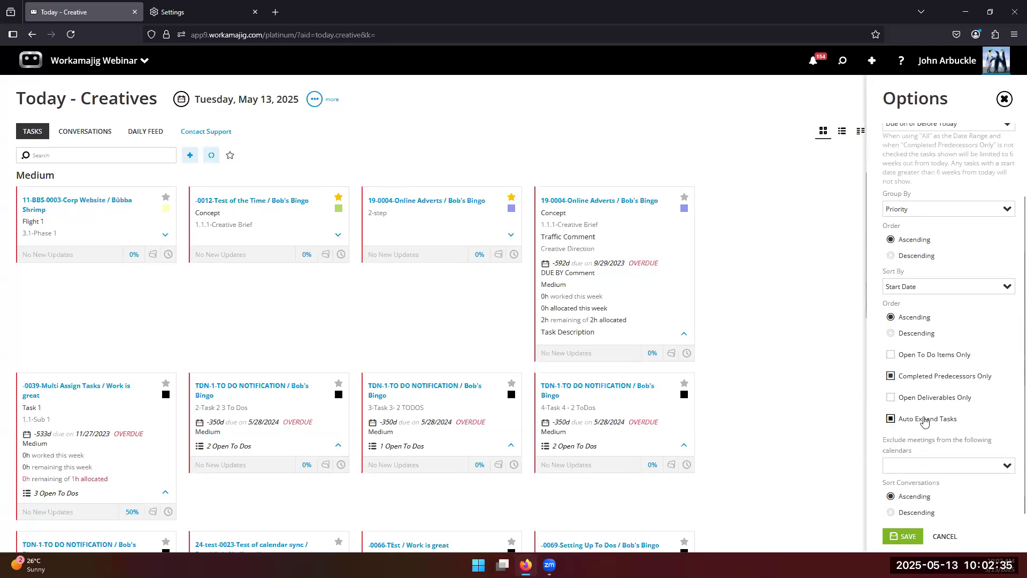
left_click(903, 536)
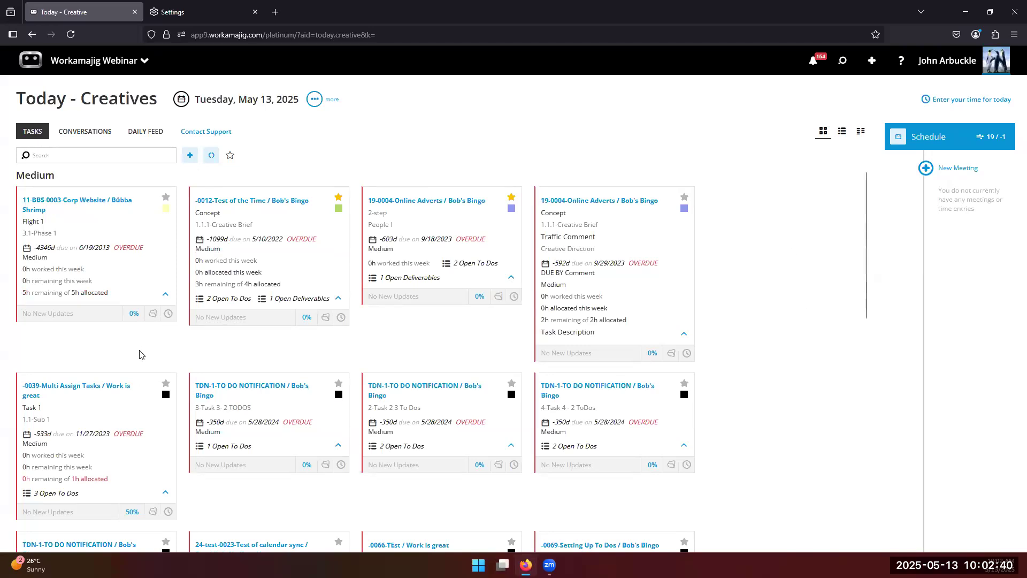
Collapse the Corp Website / Bubba Shrimp task card and view its percent complete choices without selecting one.
left_click(165, 296)
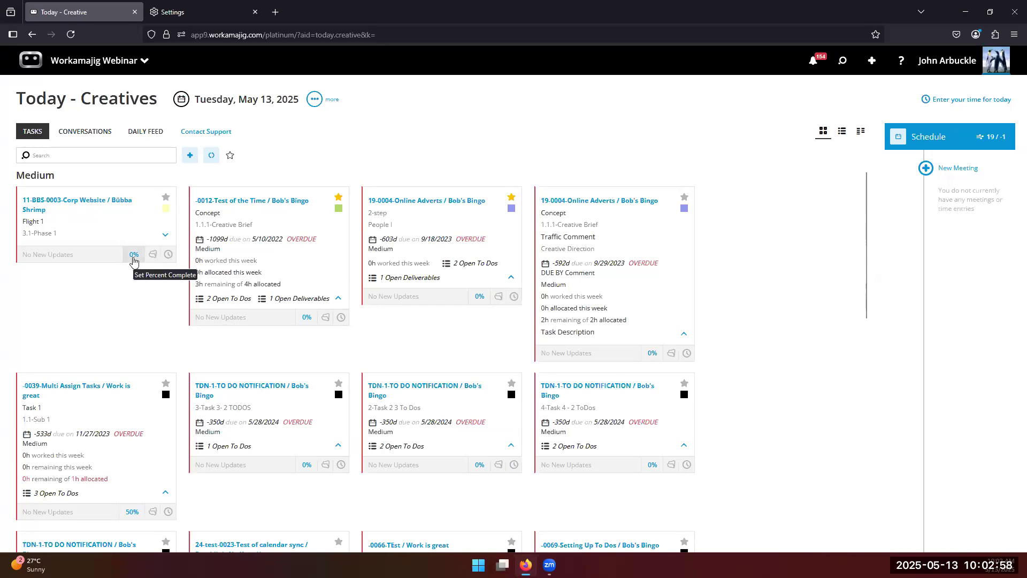
left_click(133, 257)
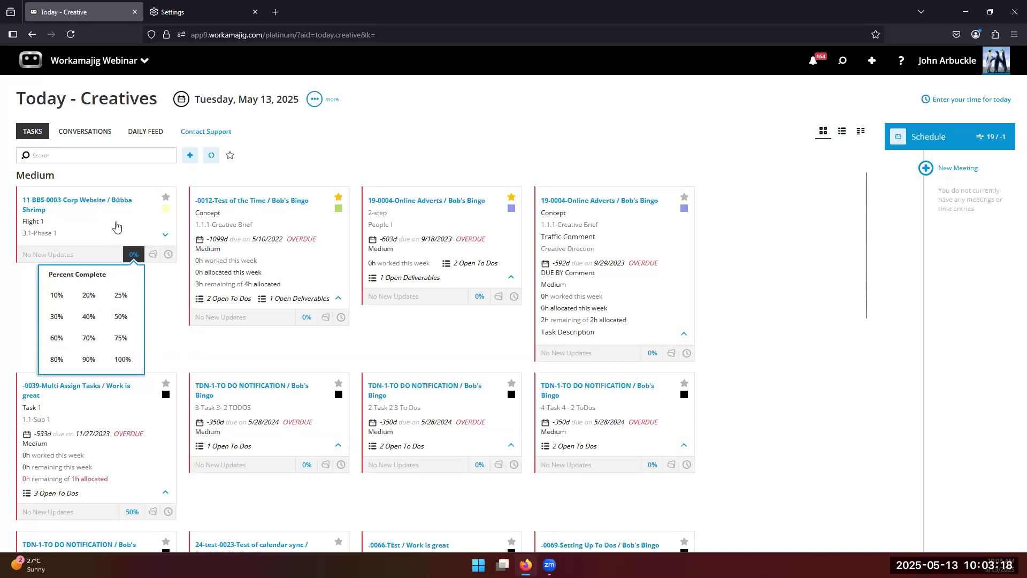
left_click(165, 320)
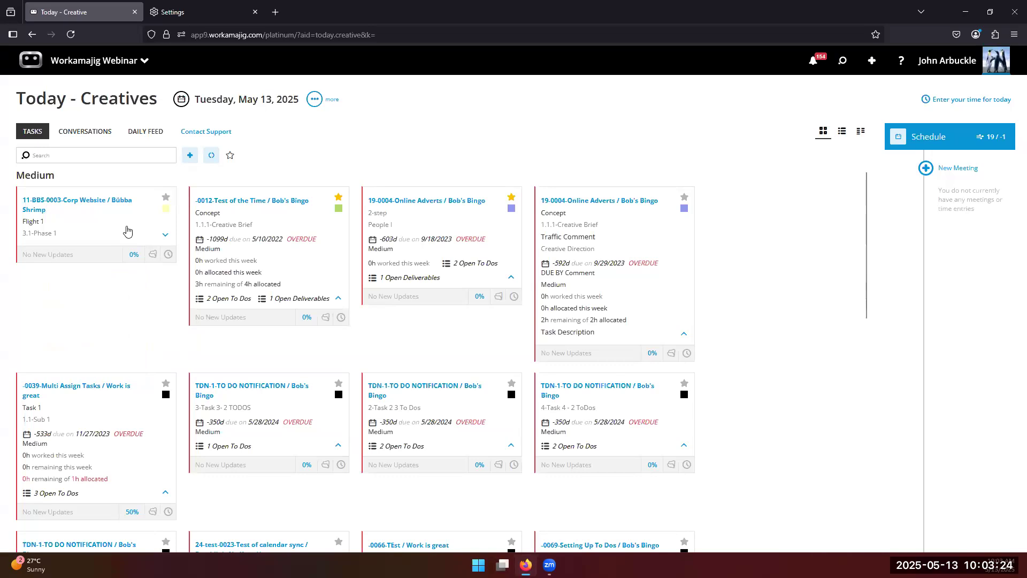
Open the Phase 1 task of the Corp Website project and show its to do list.
left_click(127, 231)
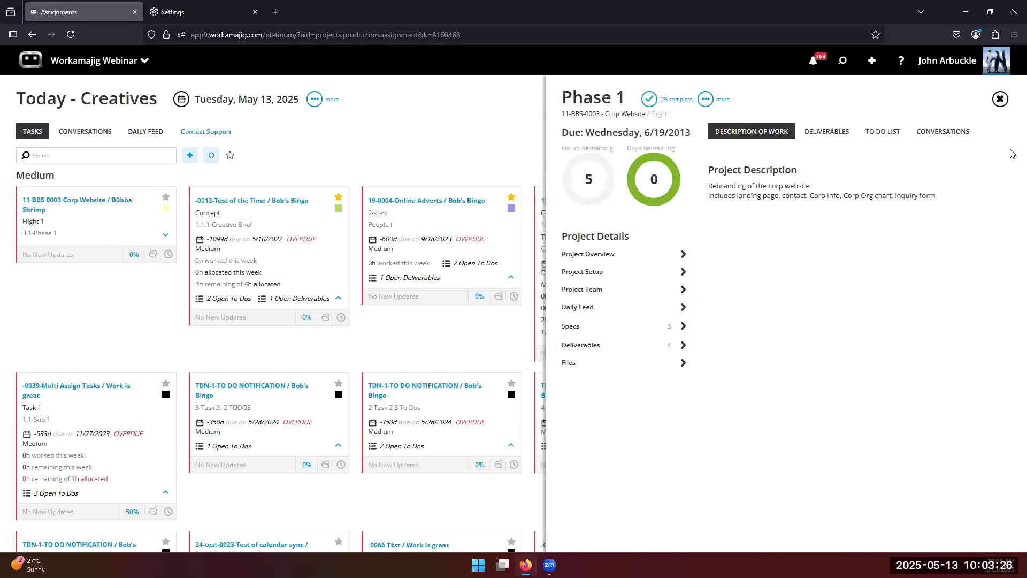
left_click(880, 135)
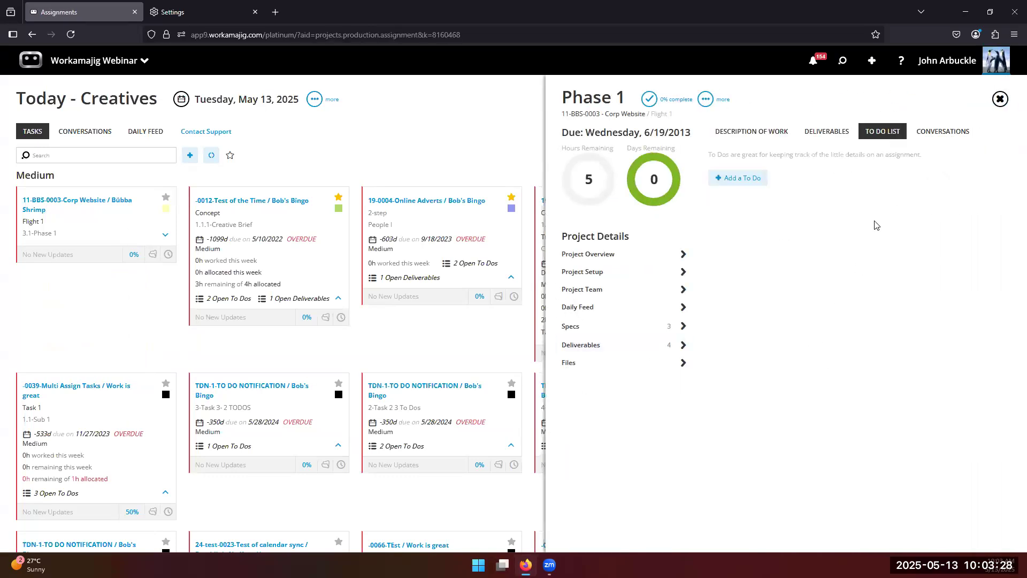
Open the Creative Brief task's to do list, view the "Not Visible to Free Login" item and close the task details.
left_click(832, 140)
left_click(876, 140)
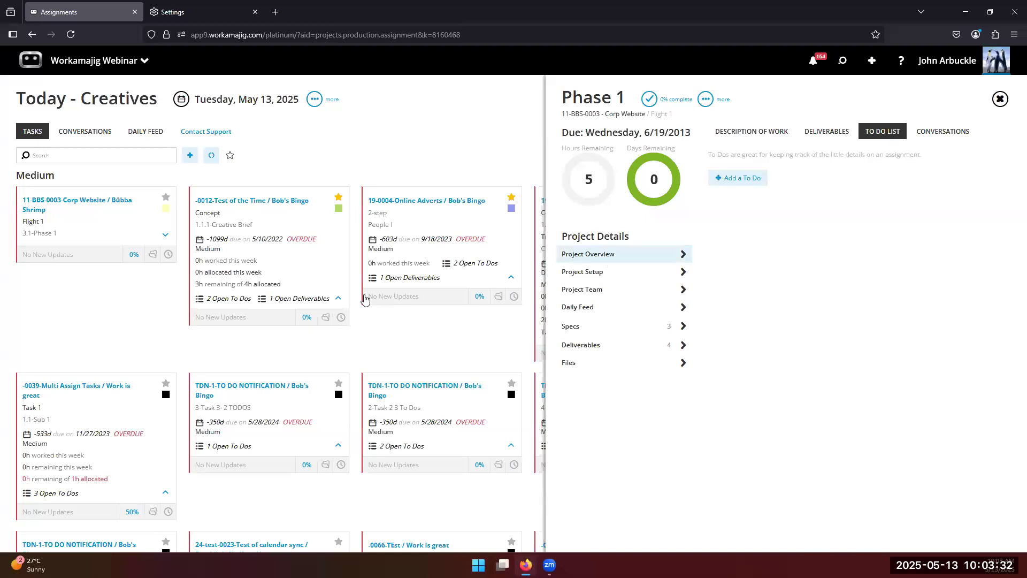
left_click(320, 274)
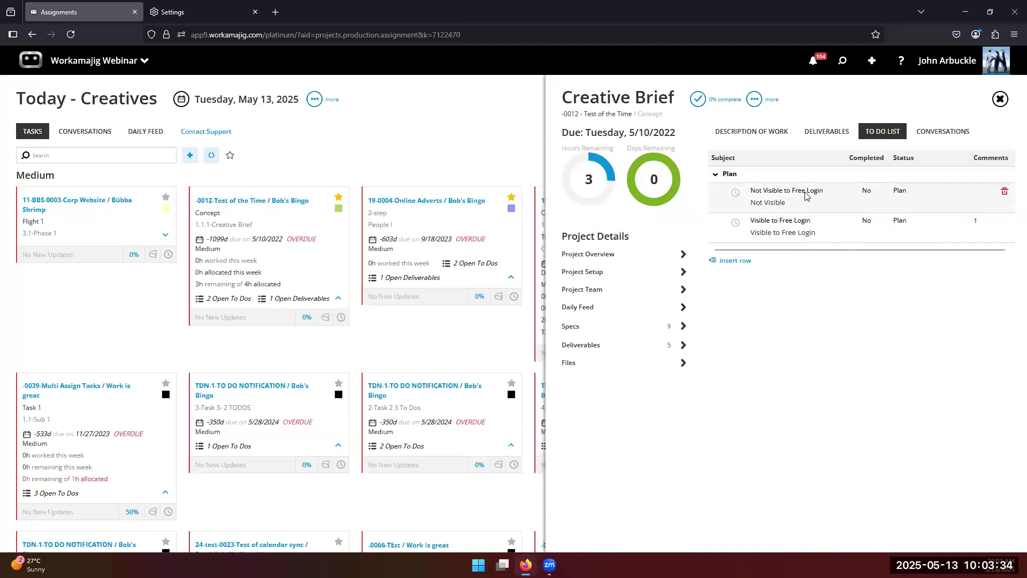
left_click(803, 207)
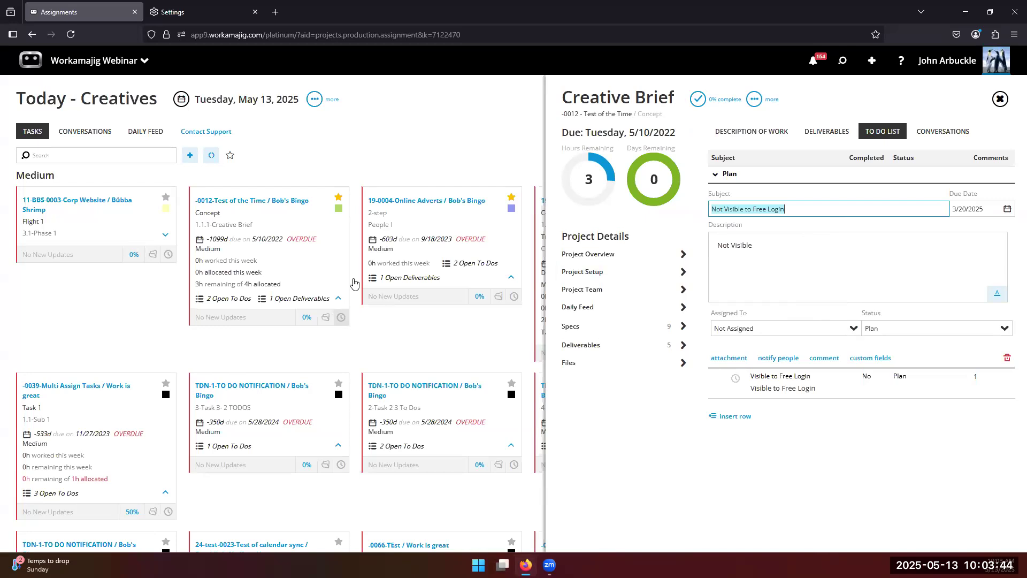
left_click(323, 273)
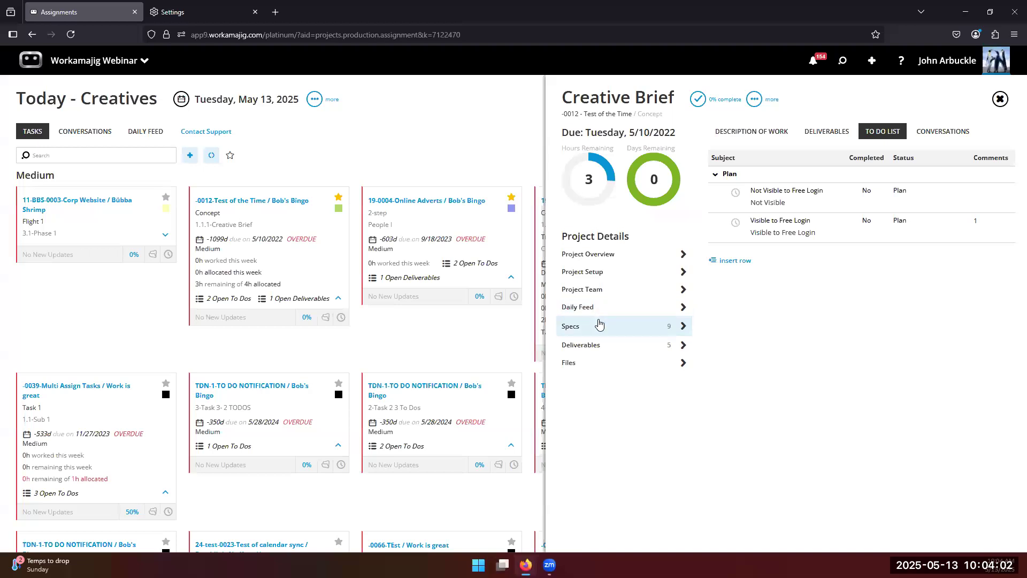
left_click(460, 116)
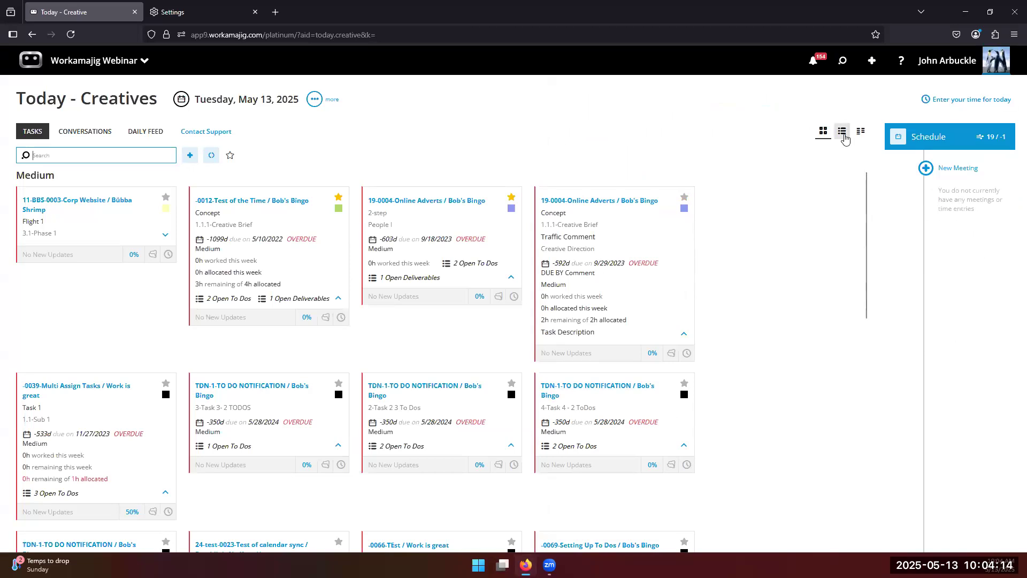
View the Today - Creatives tasks in grid view and in tile view, returning to card view each time.
left_click(842, 130)
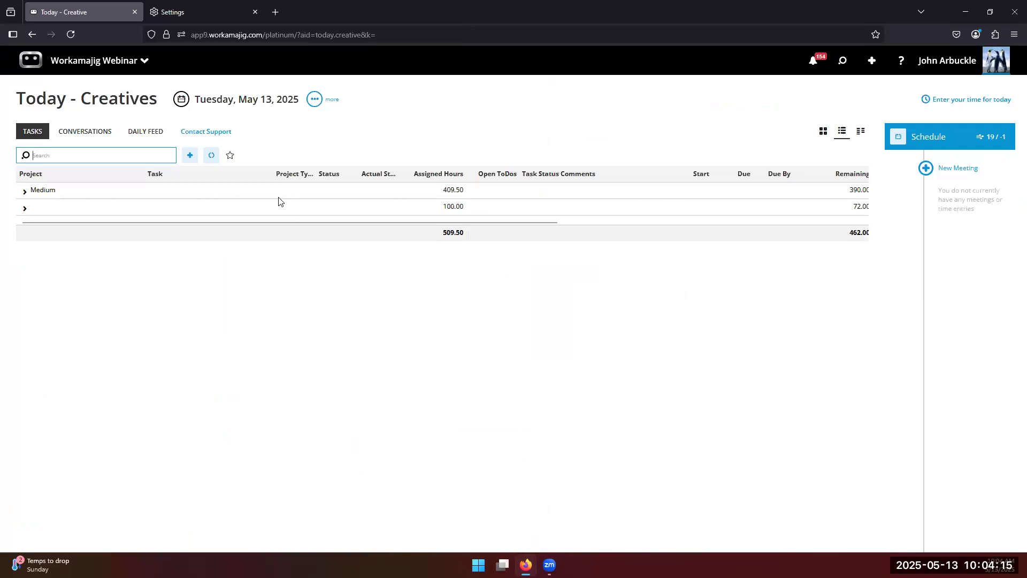
left_click(823, 131)
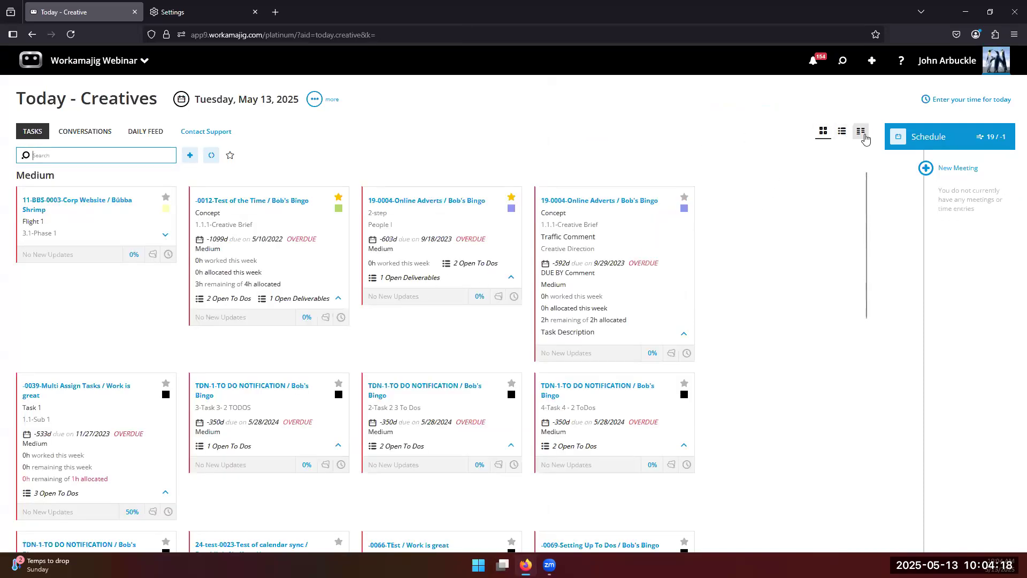
left_click(861, 131)
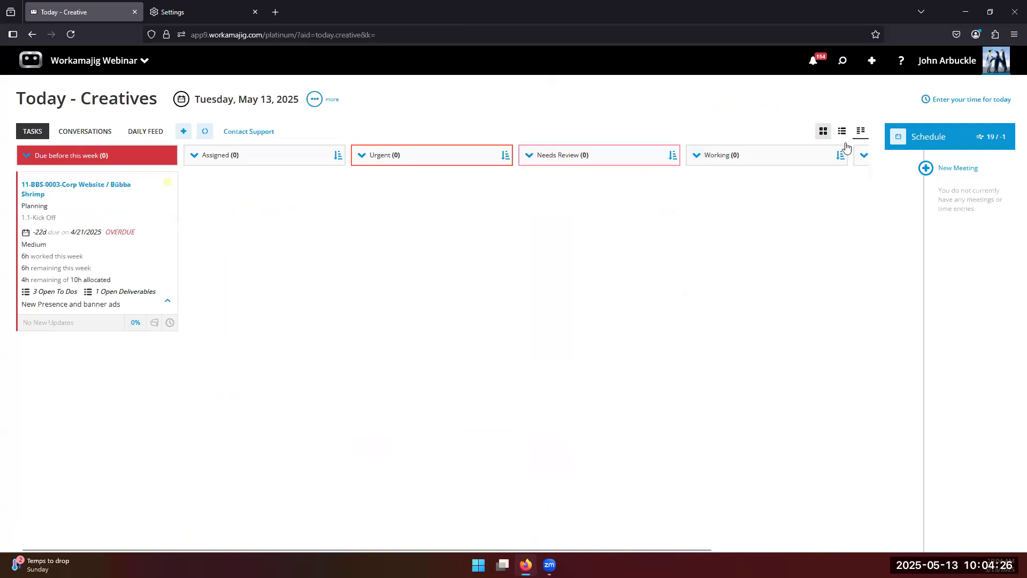
left_click(824, 131)
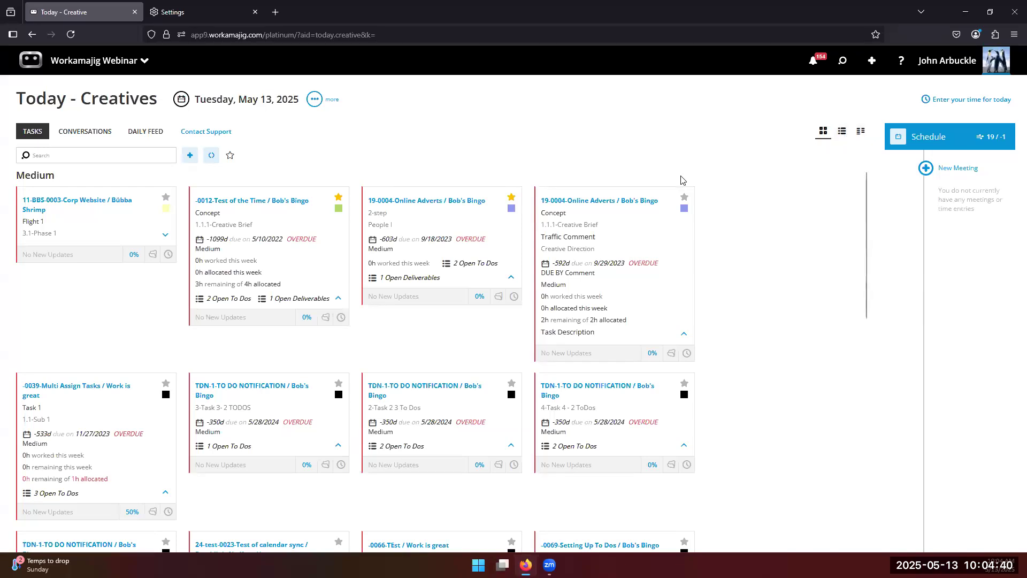
Open the display options of the Today - Creatives page and look through the available settings.
left_click(315, 99)
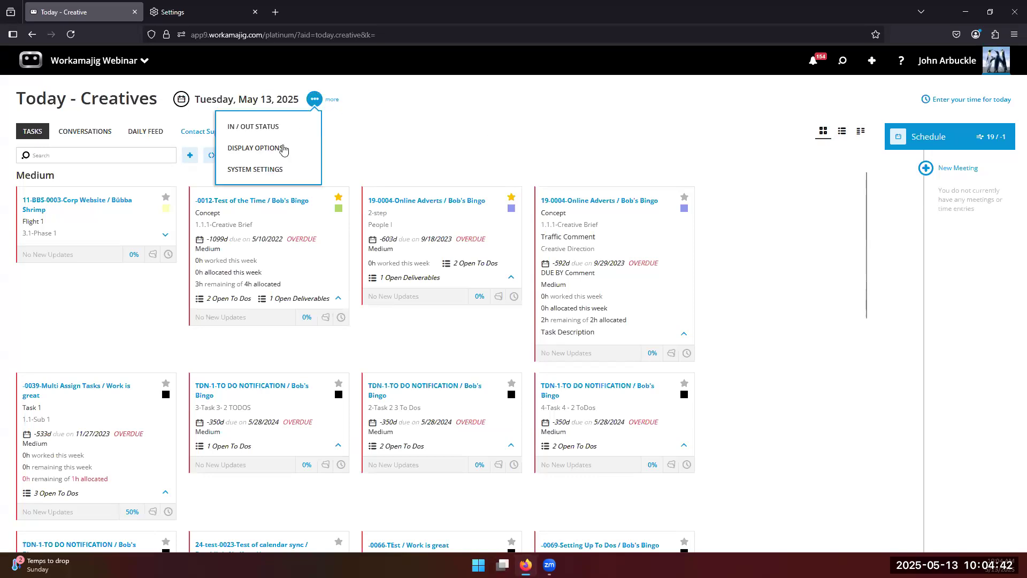
left_click(268, 150)
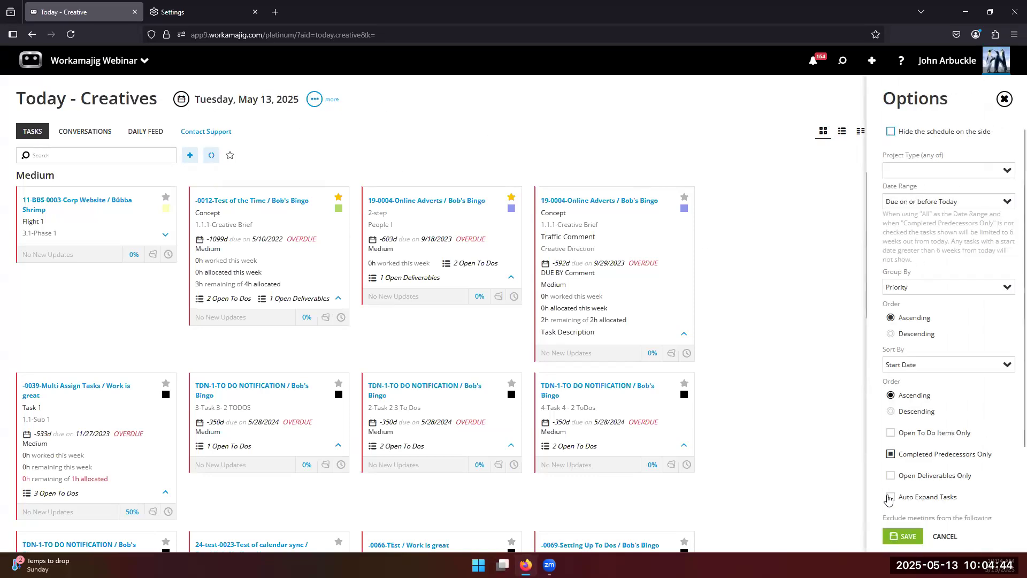
scroll(942, 444, "down", 3)
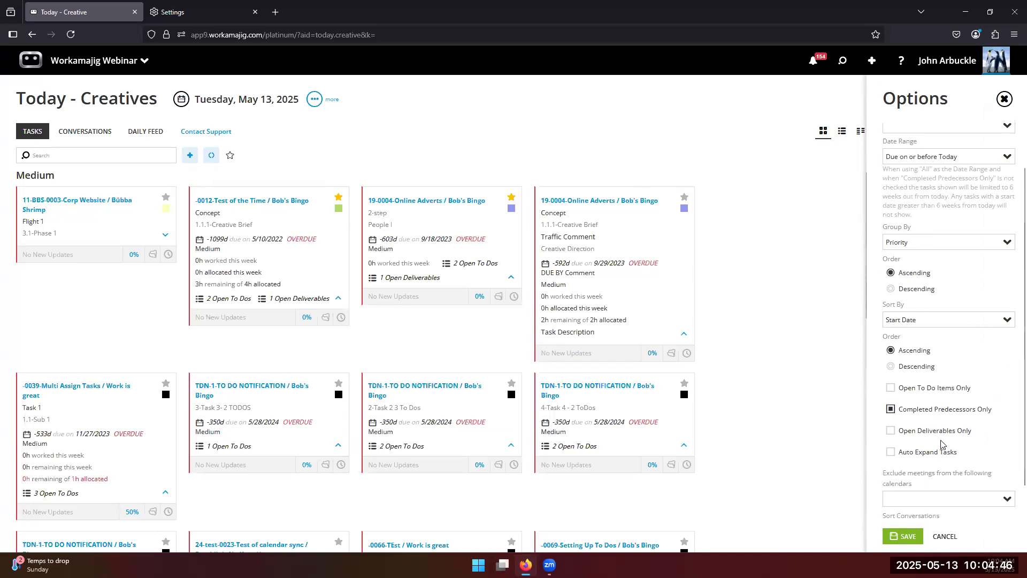
scroll(934, 447, "up", 3)
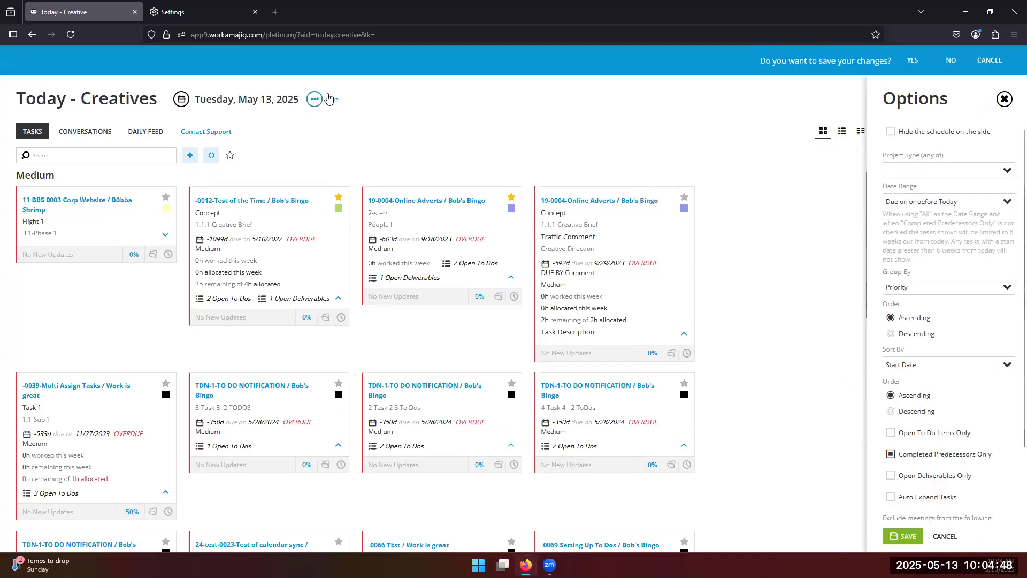
Open the page's system settings and examine the task and display options of the Company Defaults group.
left_click(314, 100)
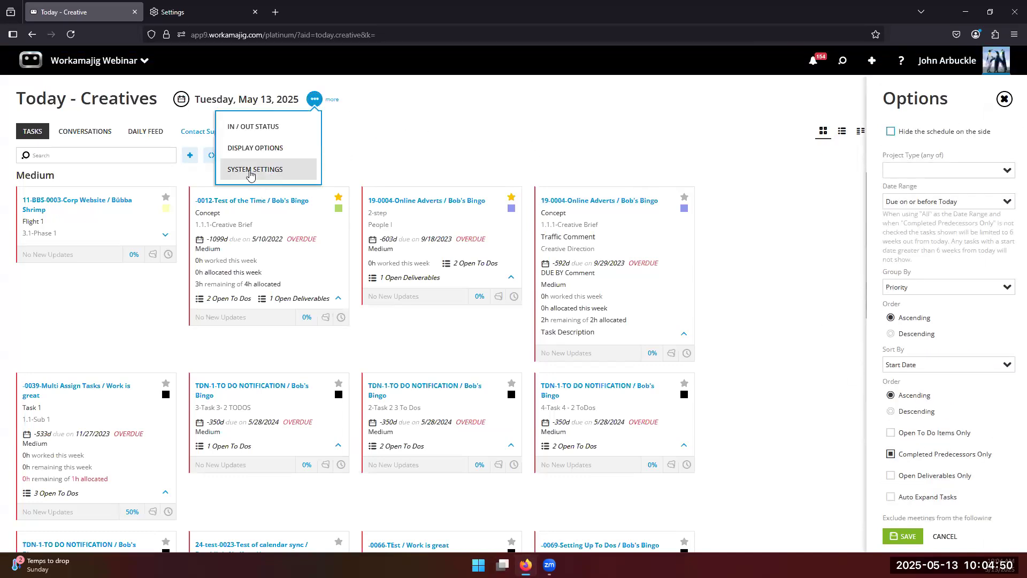
left_click(253, 171)
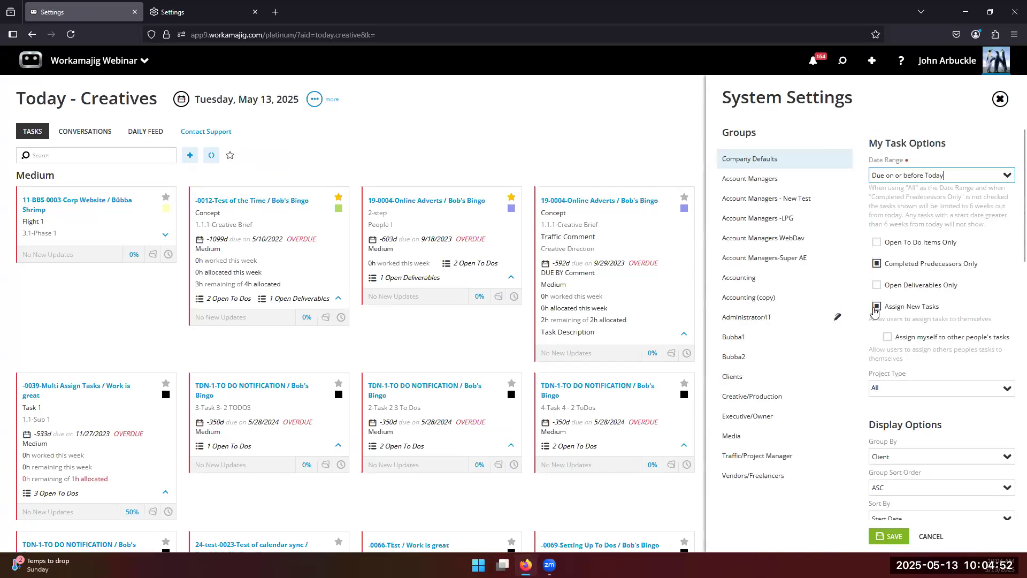
scroll(958, 289, "down", 10)
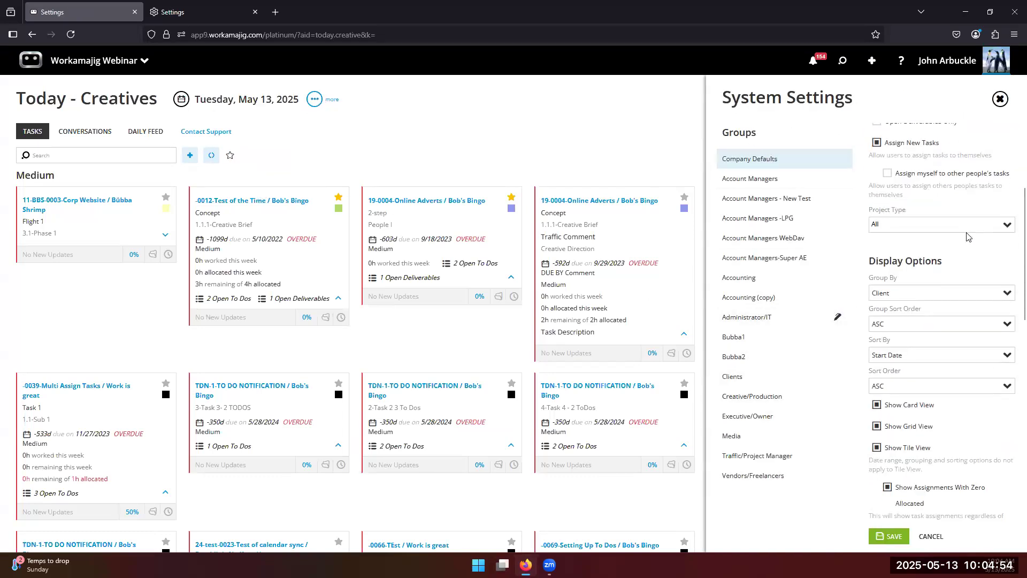
scroll(959, 298, "up", 8)
scroll(961, 296, "down", 7)
scroll(952, 295, "up", 6)
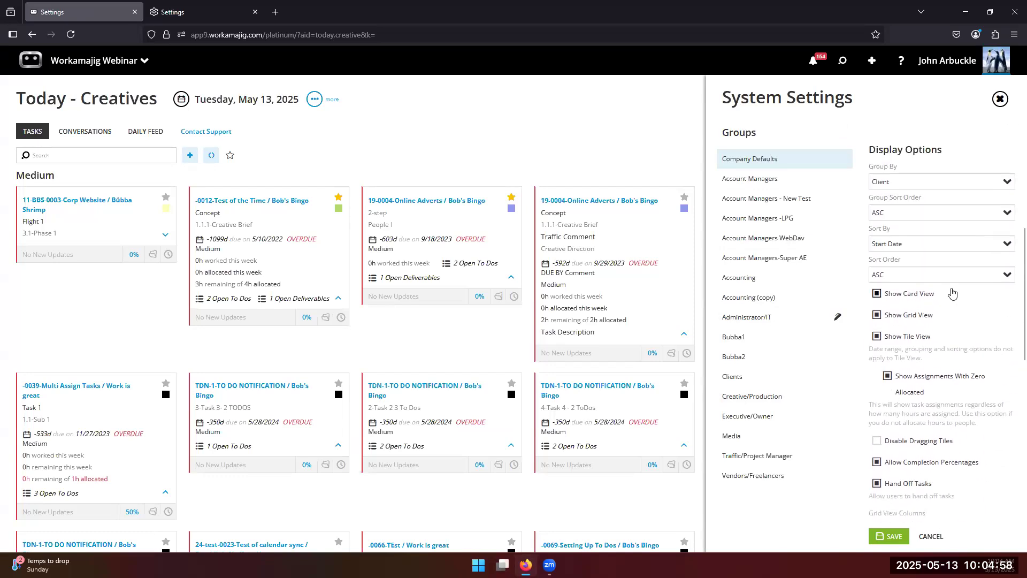
Change a Company Defaults setting and bring up the save choices for leaving or resetting users' display options.
scroll(884, 395, "down", 1)
left_click(876, 405)
left_click(890, 537)
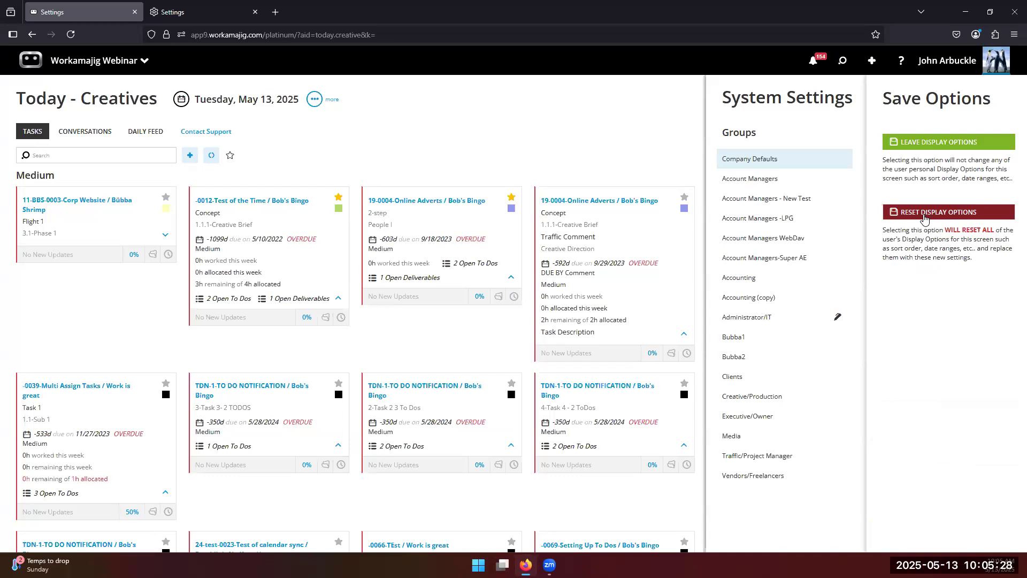
left_click(925, 214)
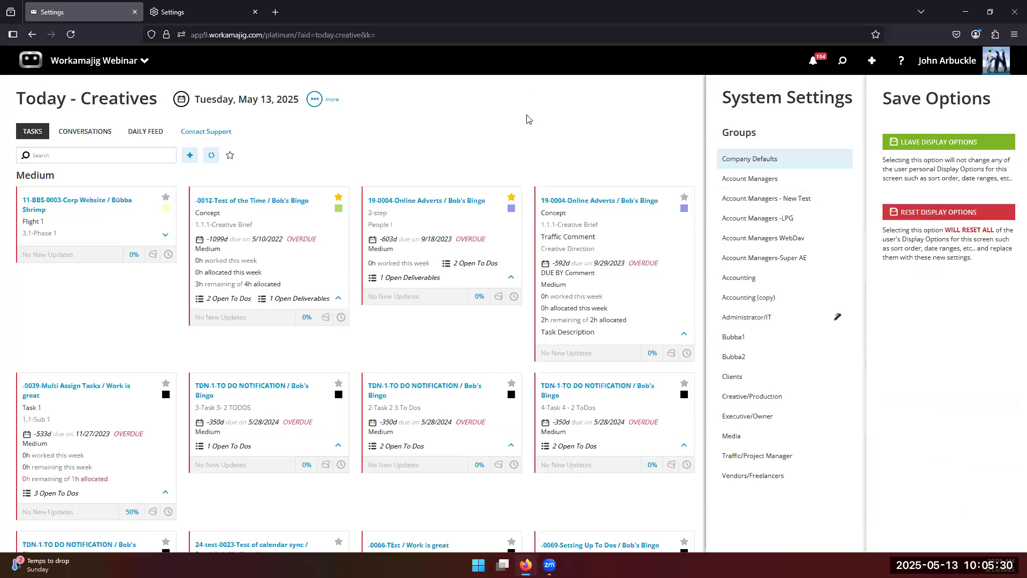
Reopen the system settings and review the display options of the Company Defaults group.
left_click(315, 99)
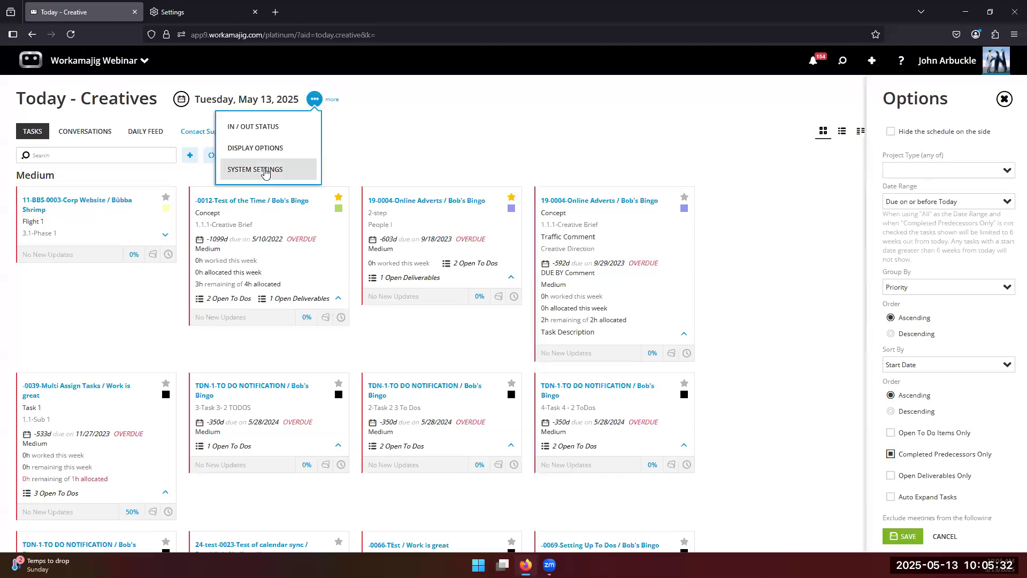
left_click(271, 169)
scroll(931, 268, "down", 5)
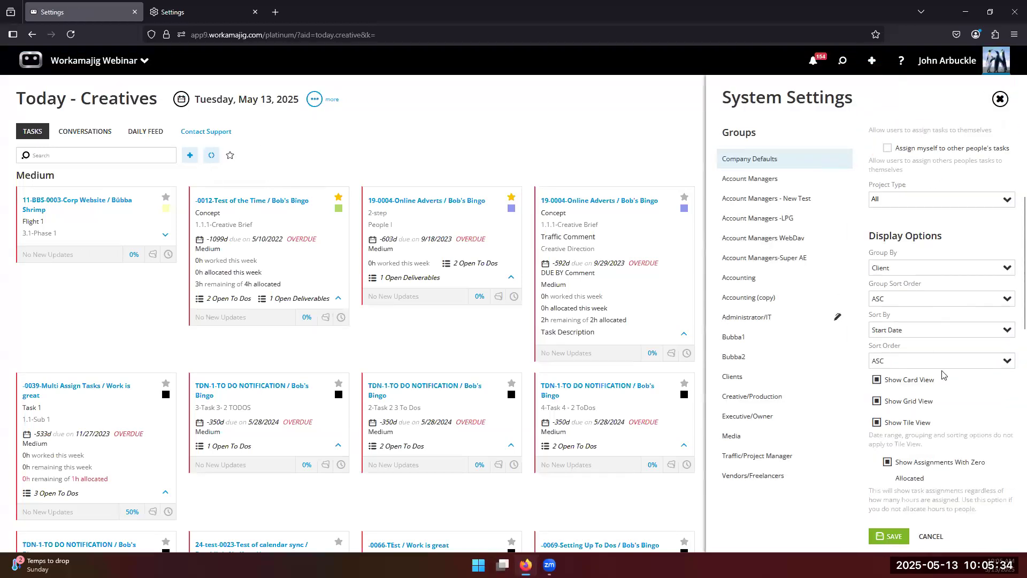
scroll(941, 449, "up", 5)
scroll(898, 439, "down", 1)
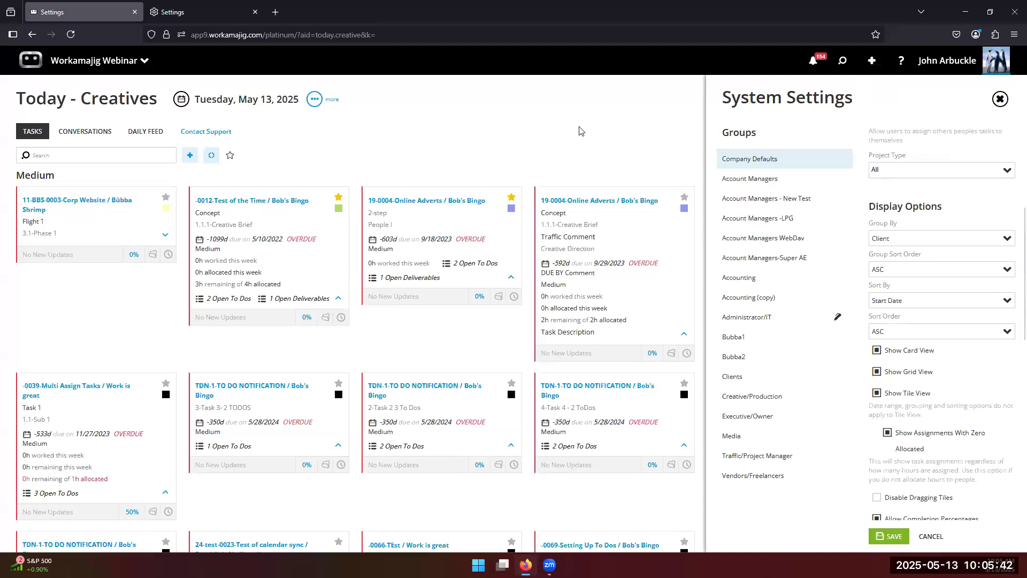
Set the Date Range in the page's display options to Start on or before Today.
left_click(314, 99)
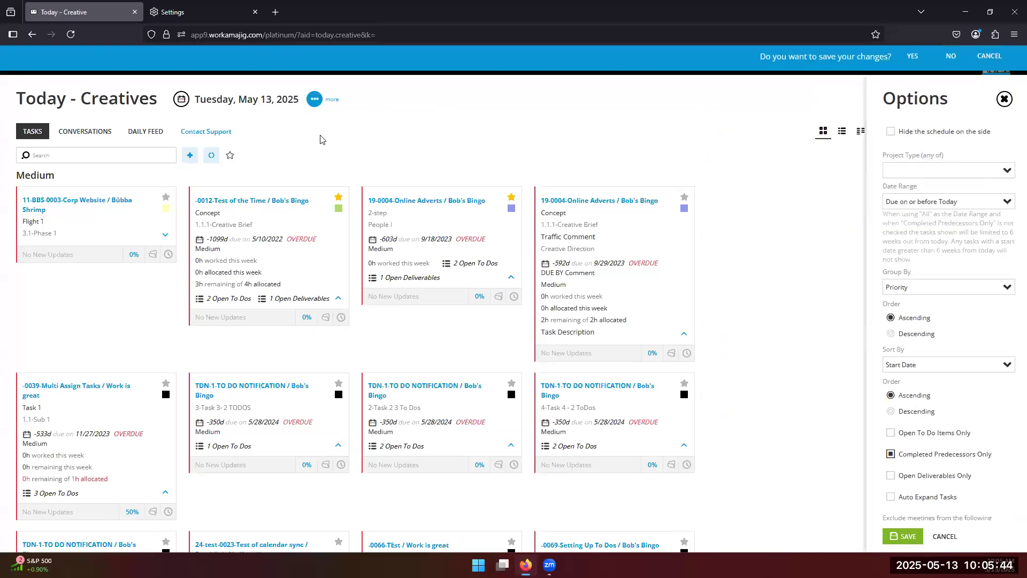
left_click(288, 152)
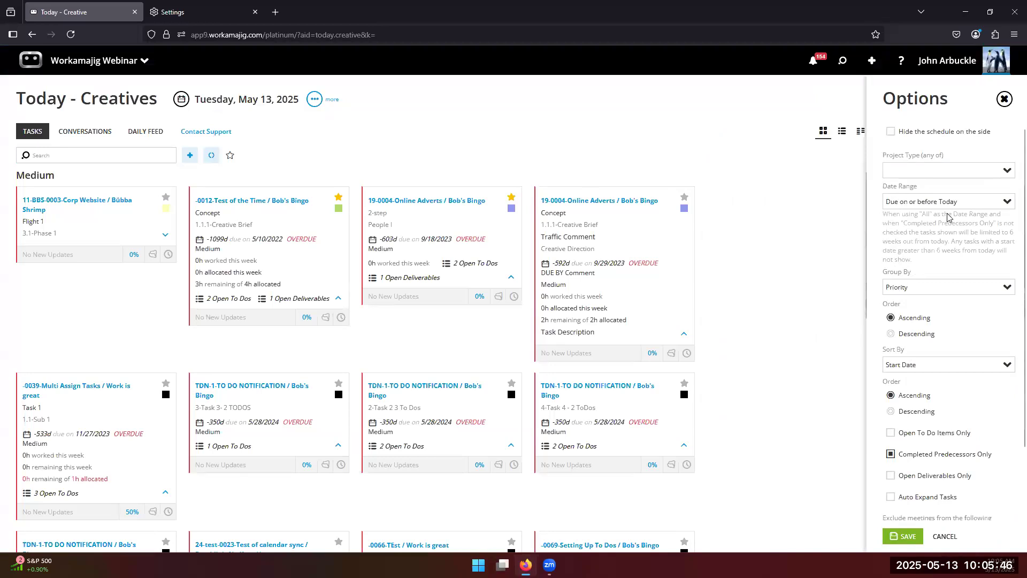
left_click(1006, 202)
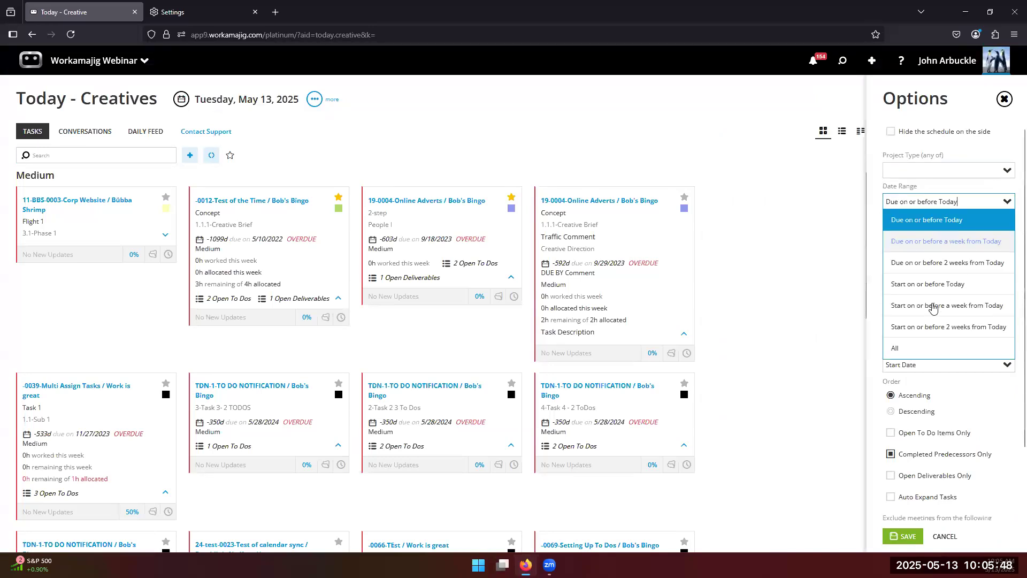
left_click(927, 284)
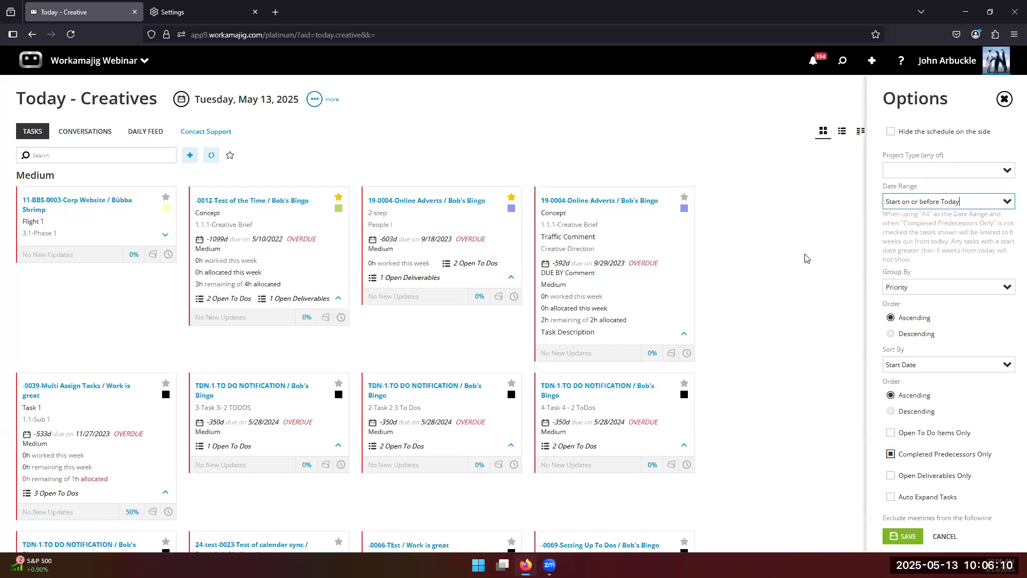
left_click(512, 137)
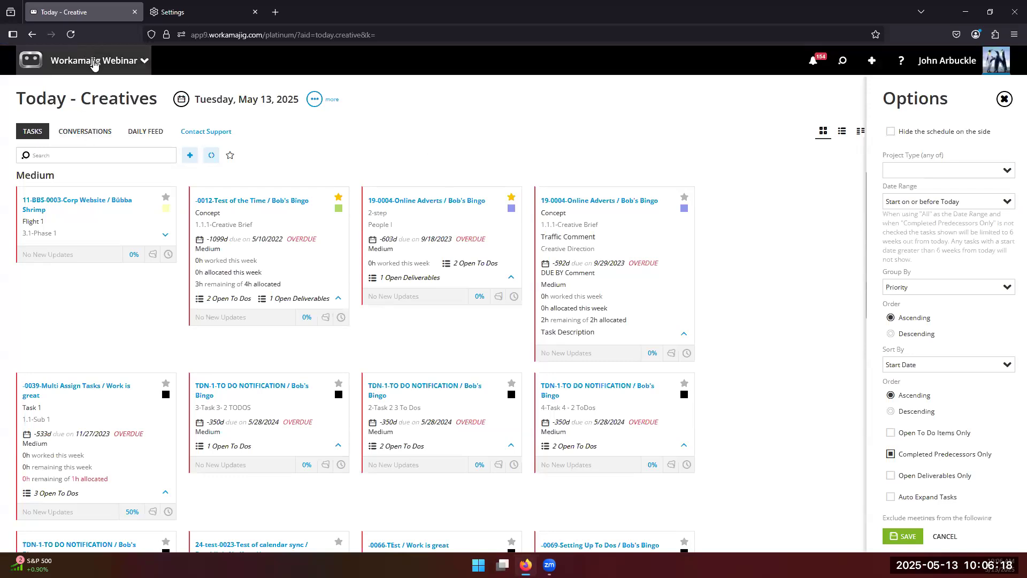
Go to the project manager's Projects list, discarding the unsaved display option changes.
left_click(94, 63)
left_click(269, 111)
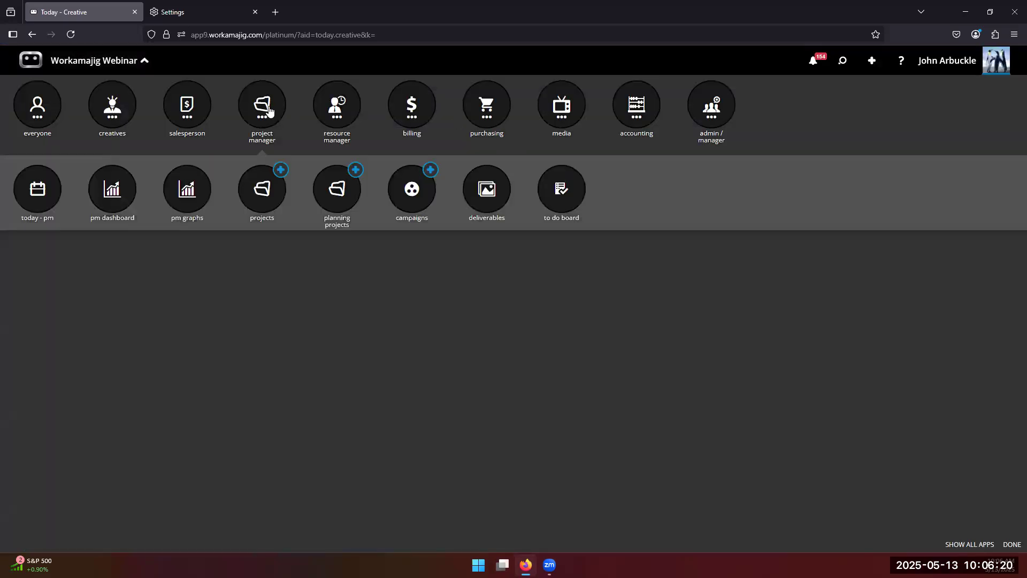
left_click(273, 194)
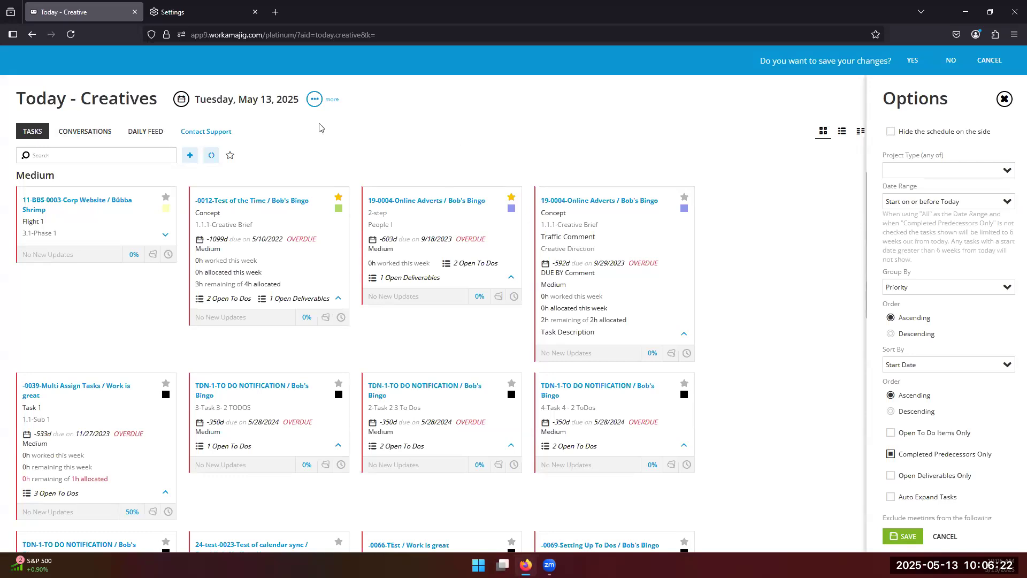
left_click(947, 61)
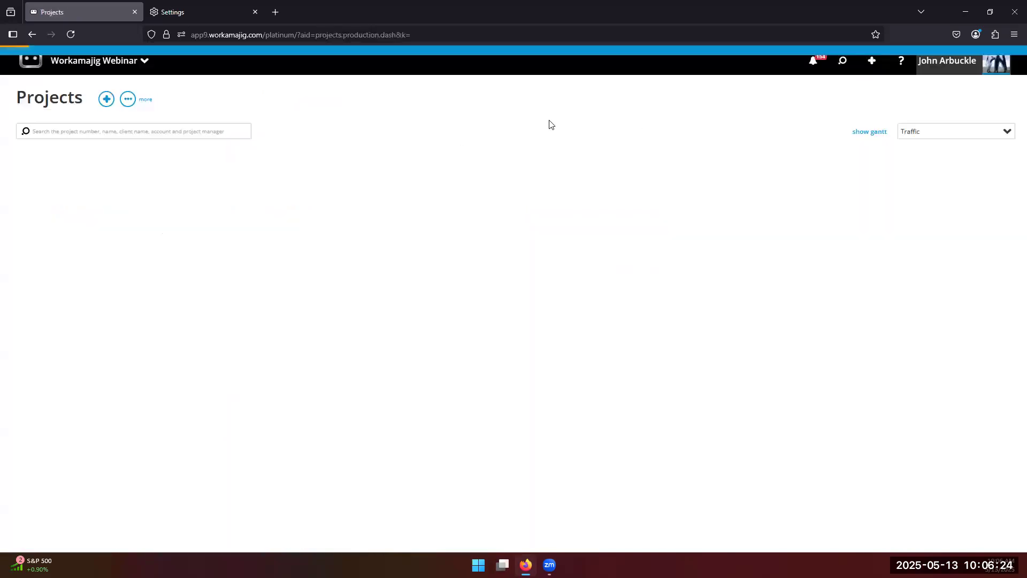
View the Projects list's layout choices and its display options, leaving both without a change.
left_click(999, 138)
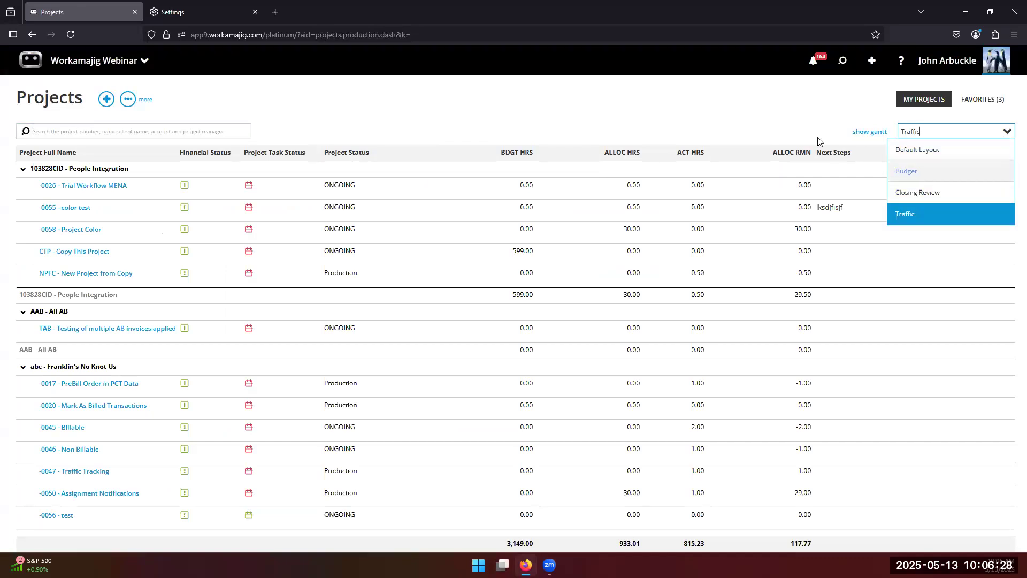
left_click(655, 108)
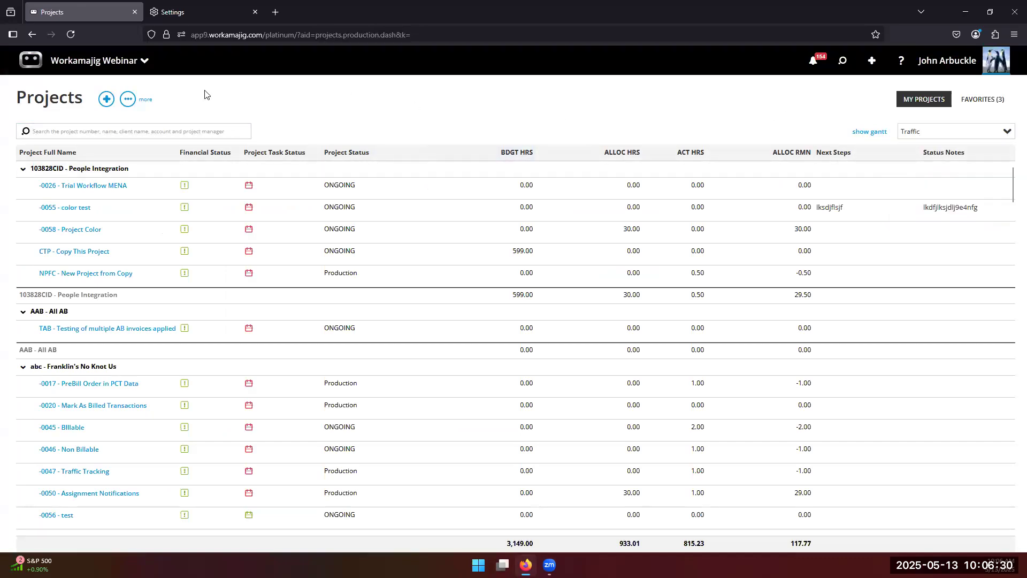
left_click(128, 99)
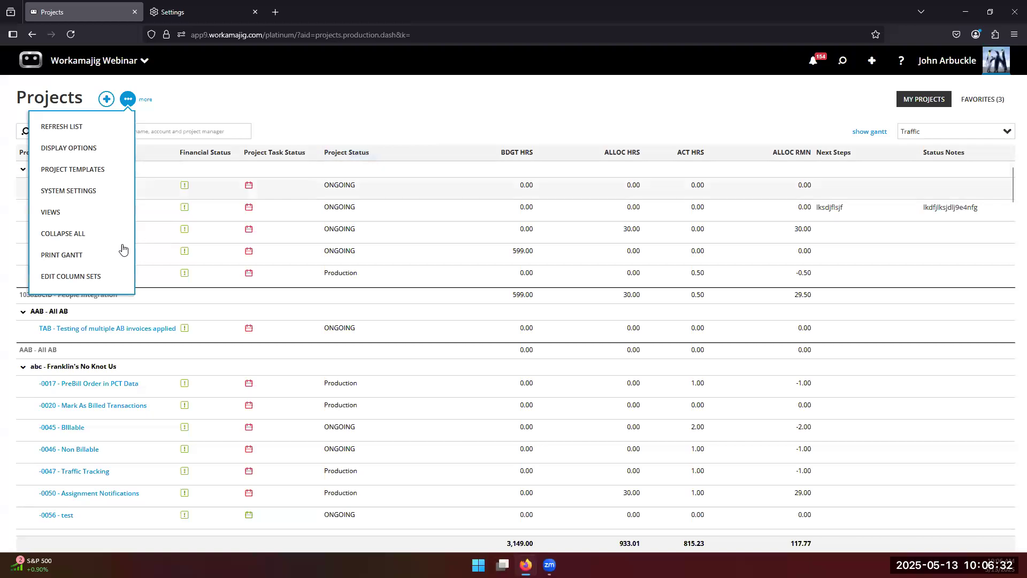
left_click(104, 148)
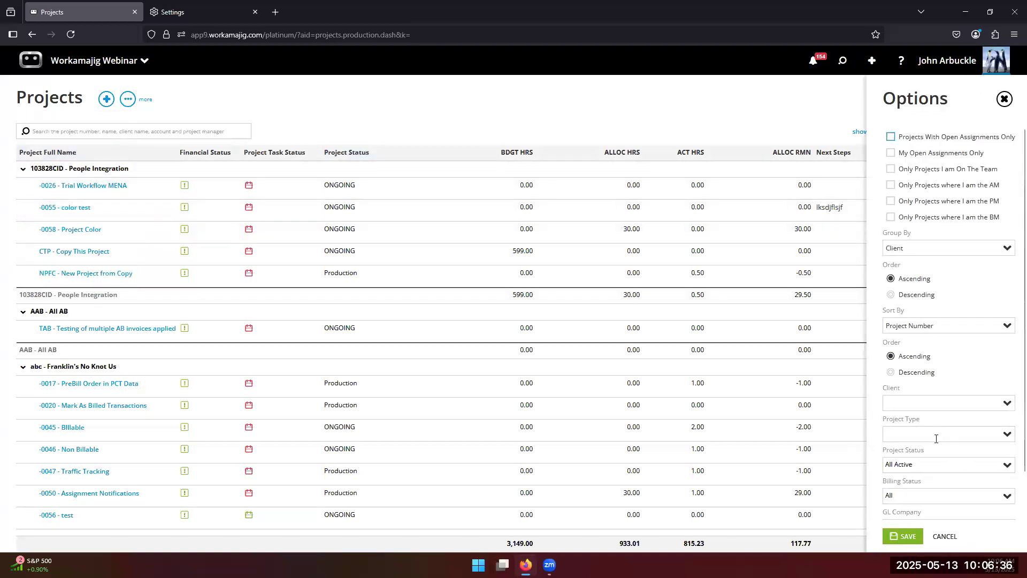
left_click(402, 113)
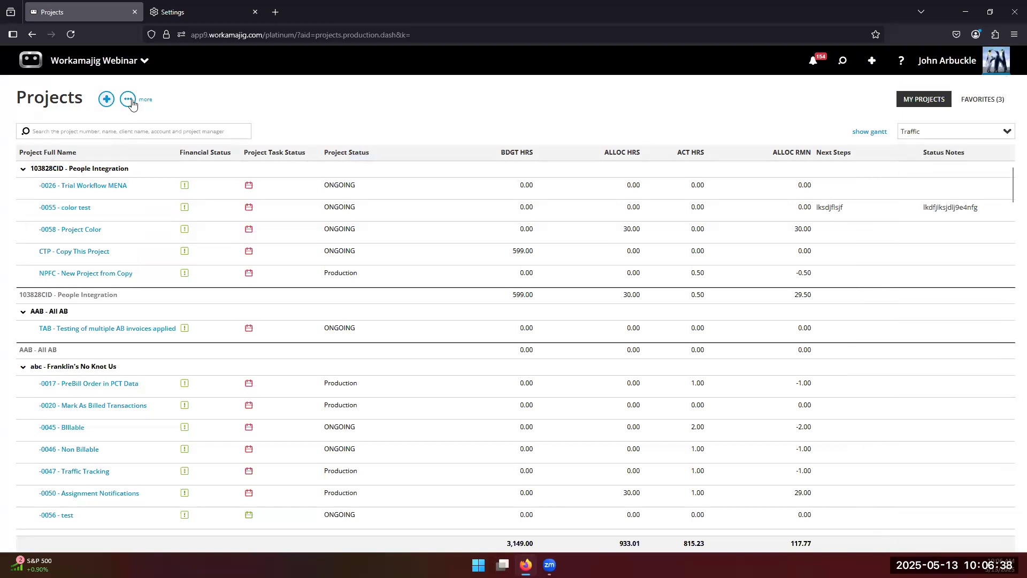
Review the Projects list's display options down to Budget Warning Percent and close them without a change.
left_click(128, 99)
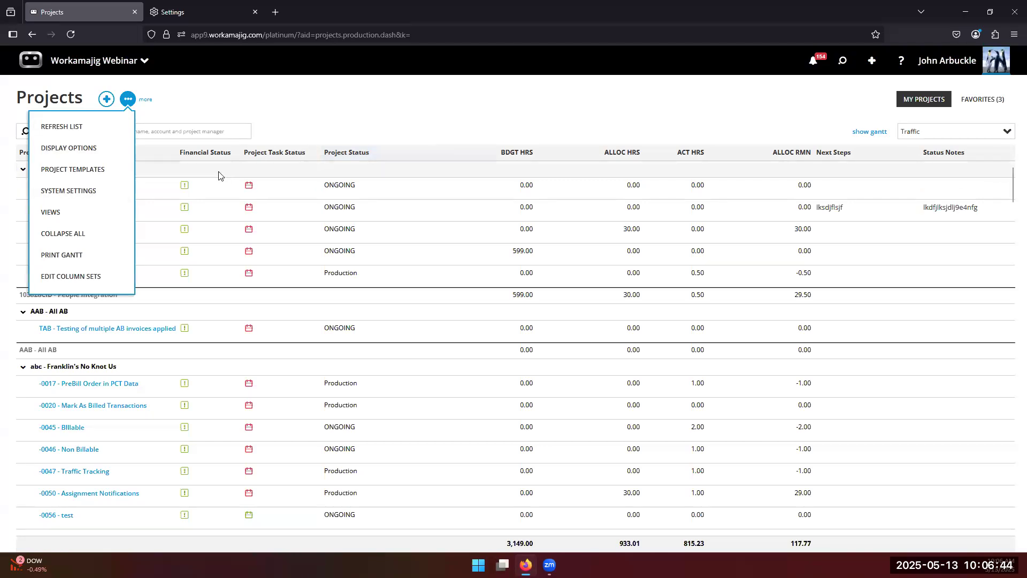
left_click(106, 147)
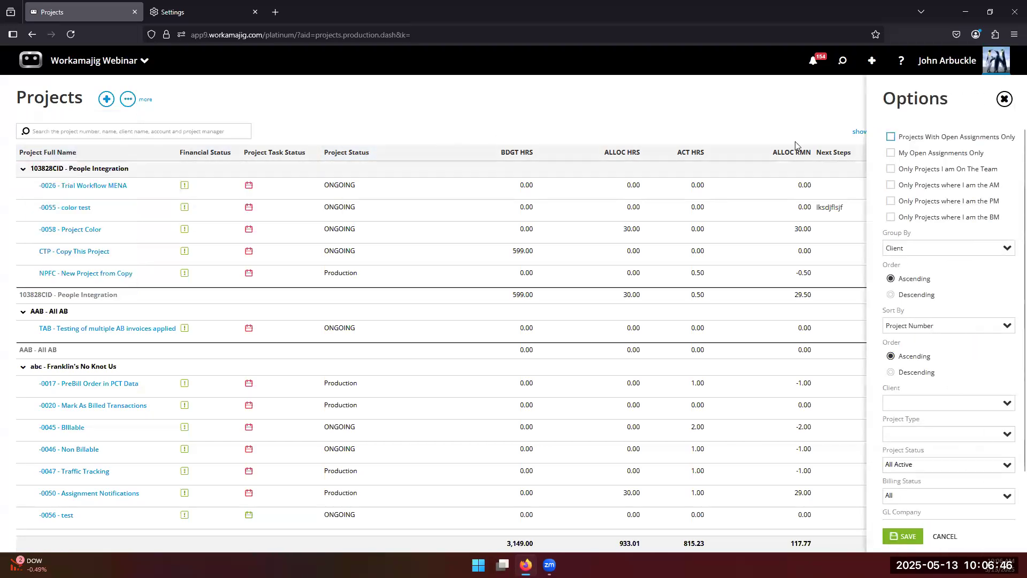
scroll(914, 207, "down", 2)
scroll(930, 384, "up", 2)
scroll(951, 393, "down", 2)
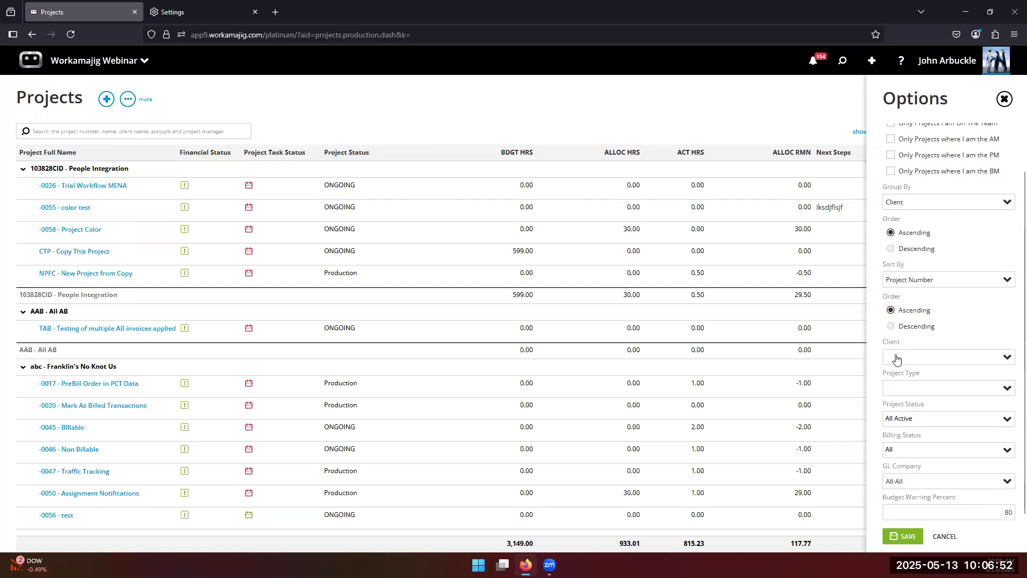
left_click(349, 113)
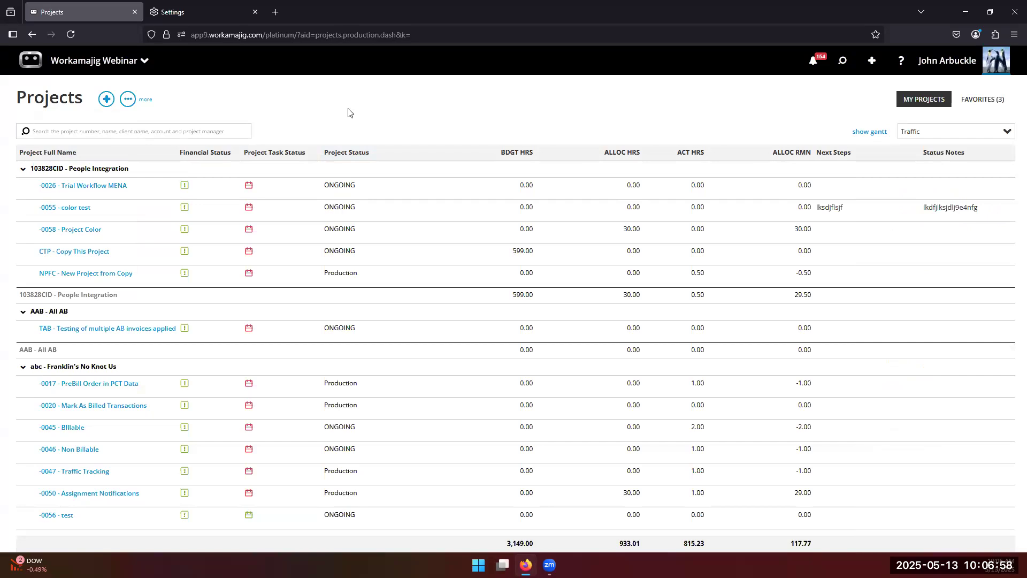
Run a global search for "frank" and look through the matching campaigns, companies and contacts.
left_click(843, 60)
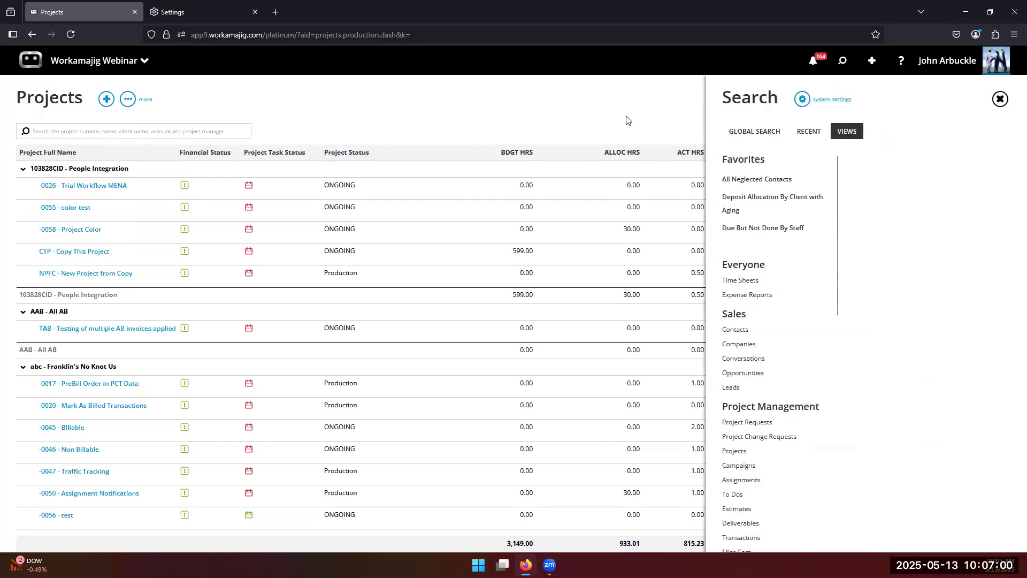
left_click(764, 139)
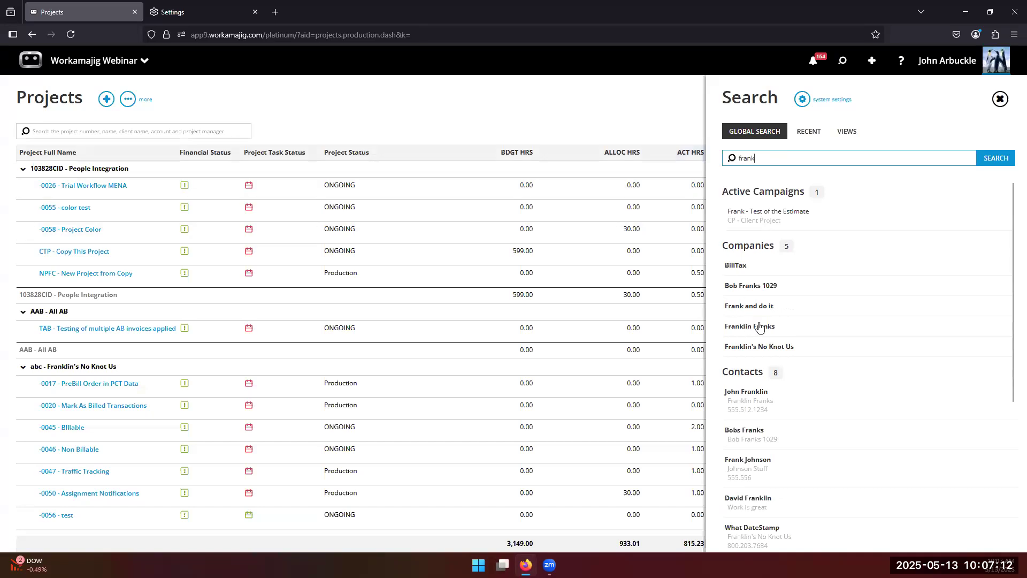
scroll(765, 329, "down", 4)
scroll(733, 406, "up", 4)
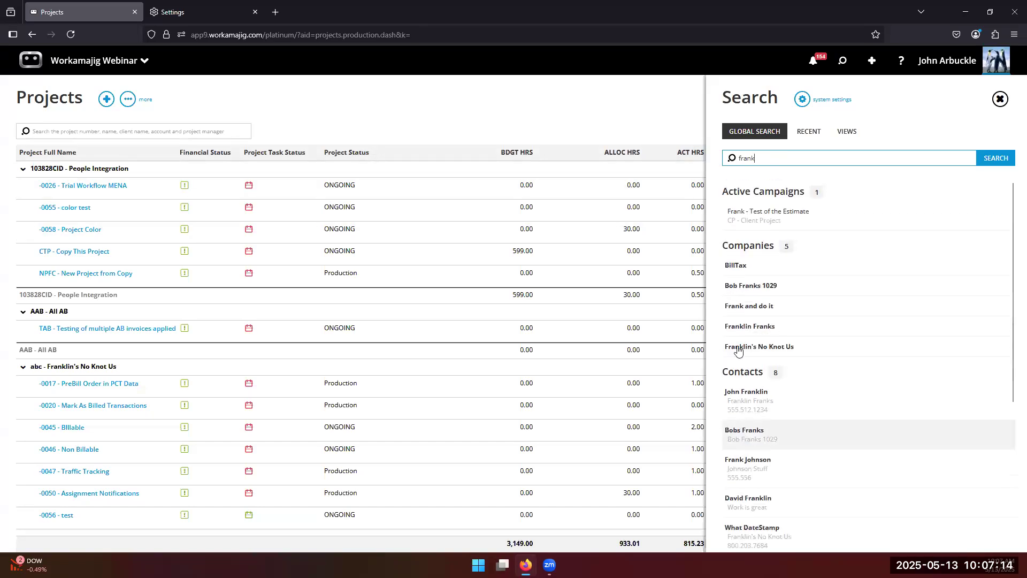
Run a global search for the number 256.
double_click(732, 157)
type("256")
key("Return")
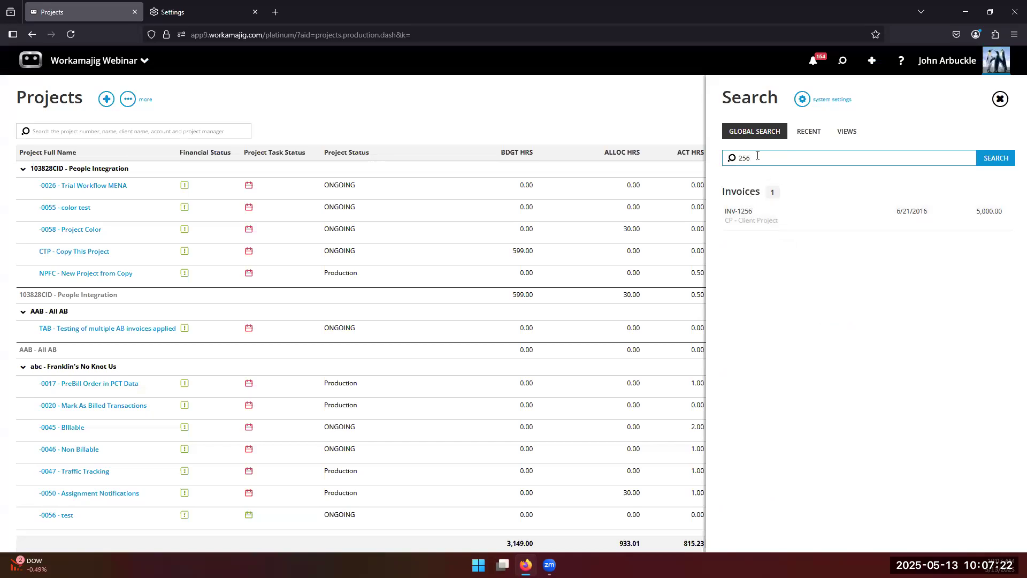
Run a global search for 101 and look through the matching orders, expense reports and invoices.
double_click(731, 156)
type("101")
left_click(995, 158)
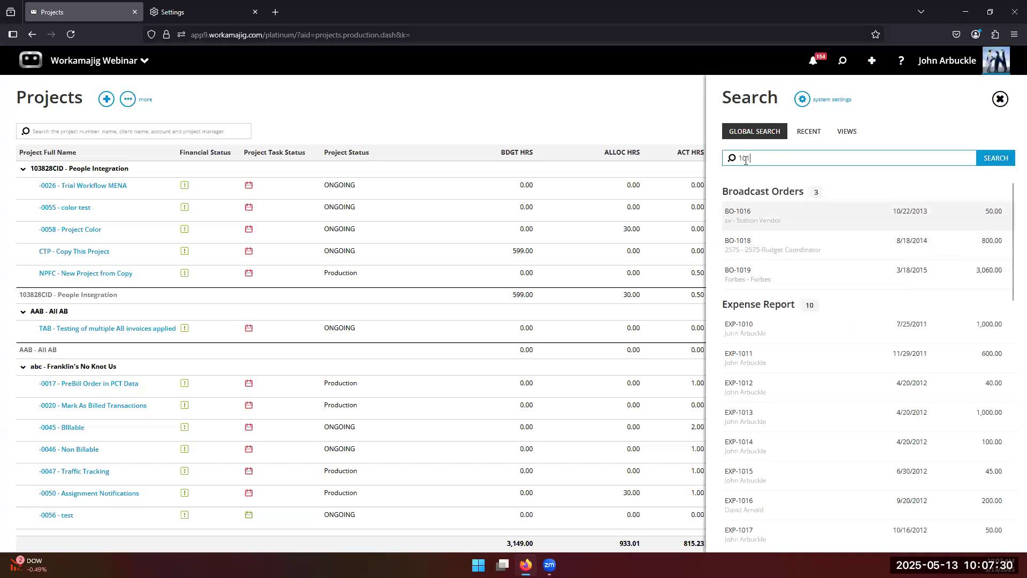
scroll(765, 378, "down", 4)
scroll(765, 378, "down", 10)
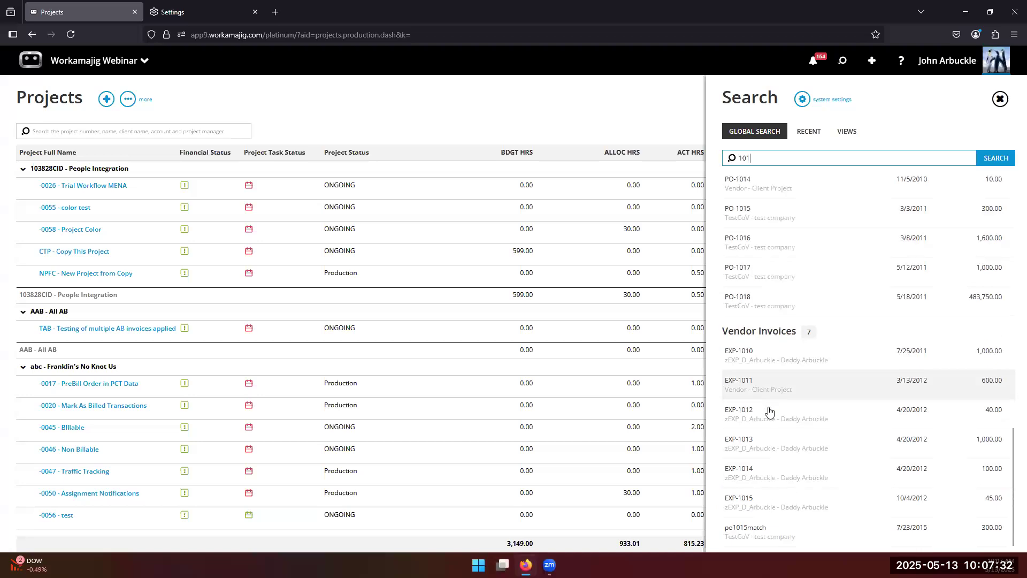
scroll(759, 465, "up", 10)
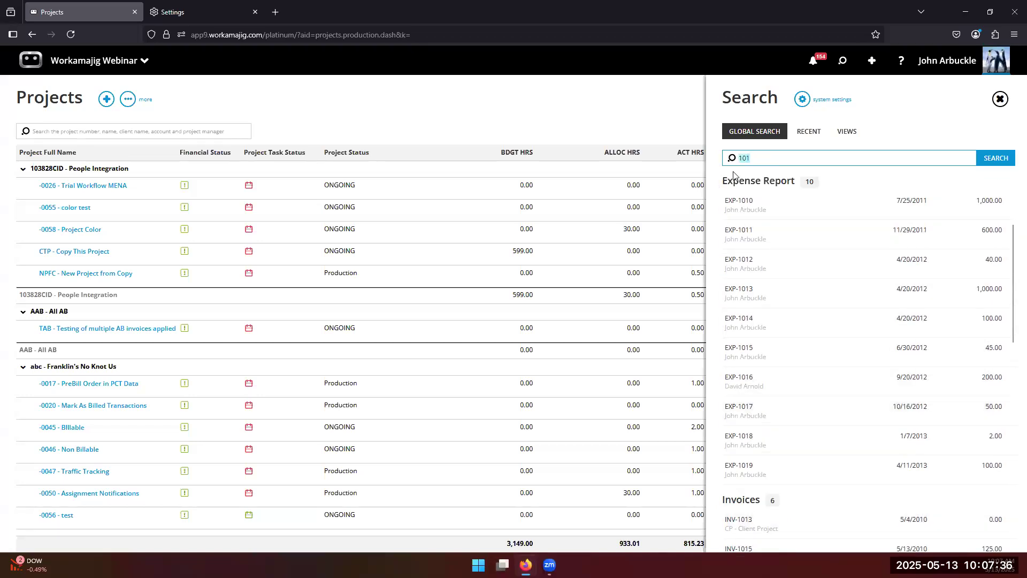
Run a global search for 013 and look through the results from the active campaigns to the inactive projects.
type("01")
key("Return")
scroll(765, 223, "down", 1)
scroll(770, 276, "up", 3)
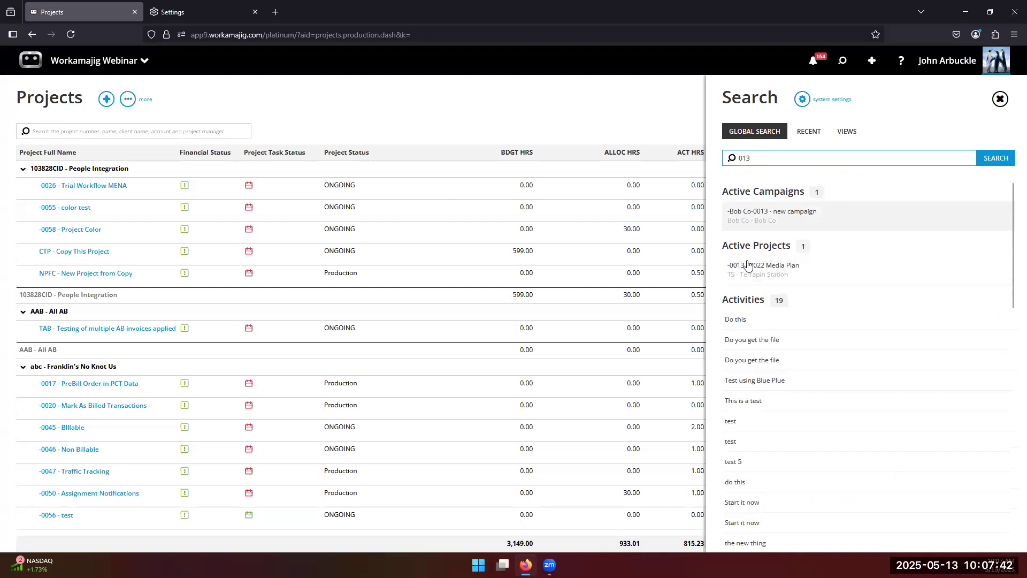
scroll(744, 267, "down", 10)
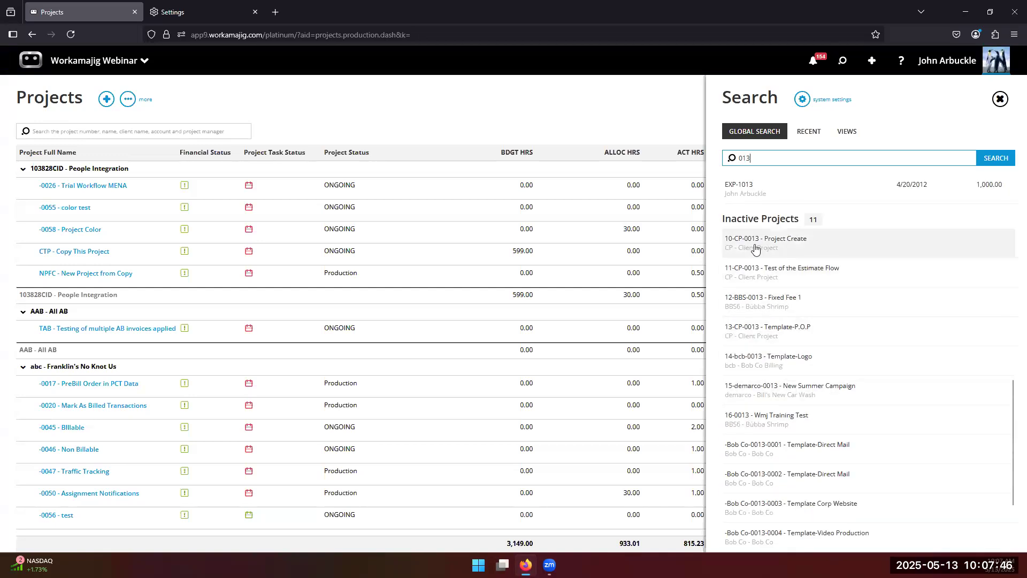
scroll(759, 238, "up", 2)
View the search's recent items and its available views, and close the search.
left_click(808, 131)
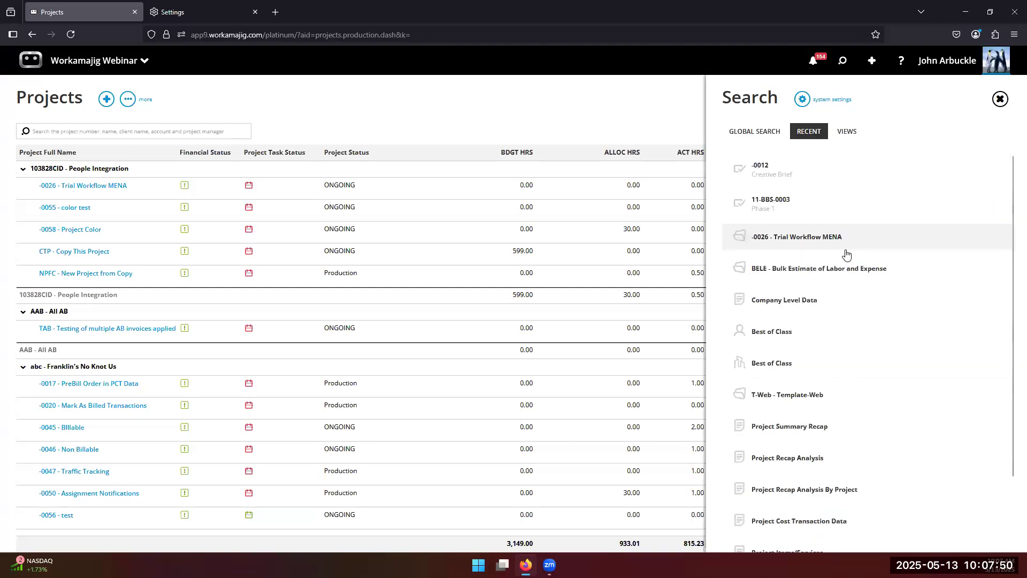
left_click(848, 134)
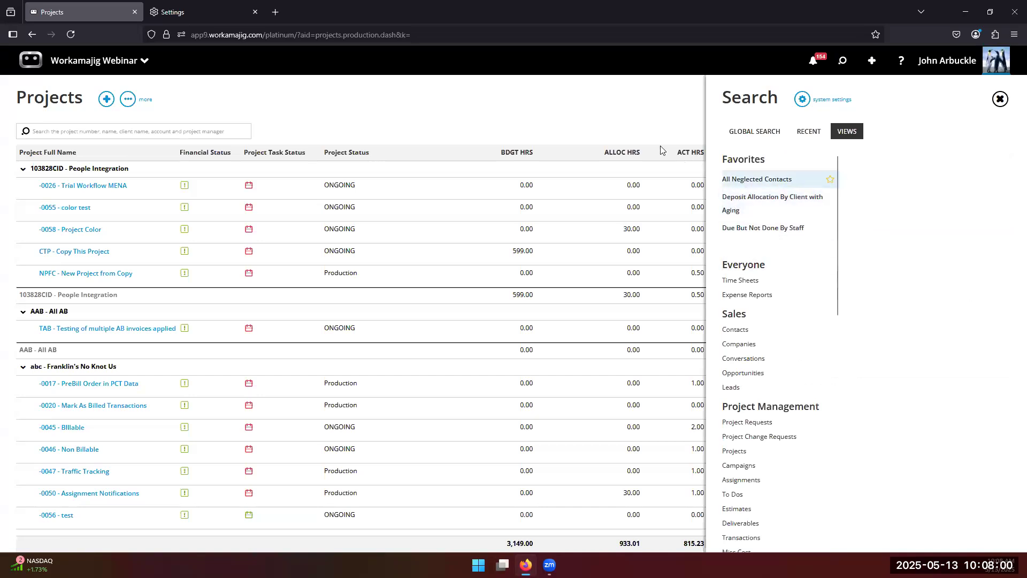
left_click(618, 126)
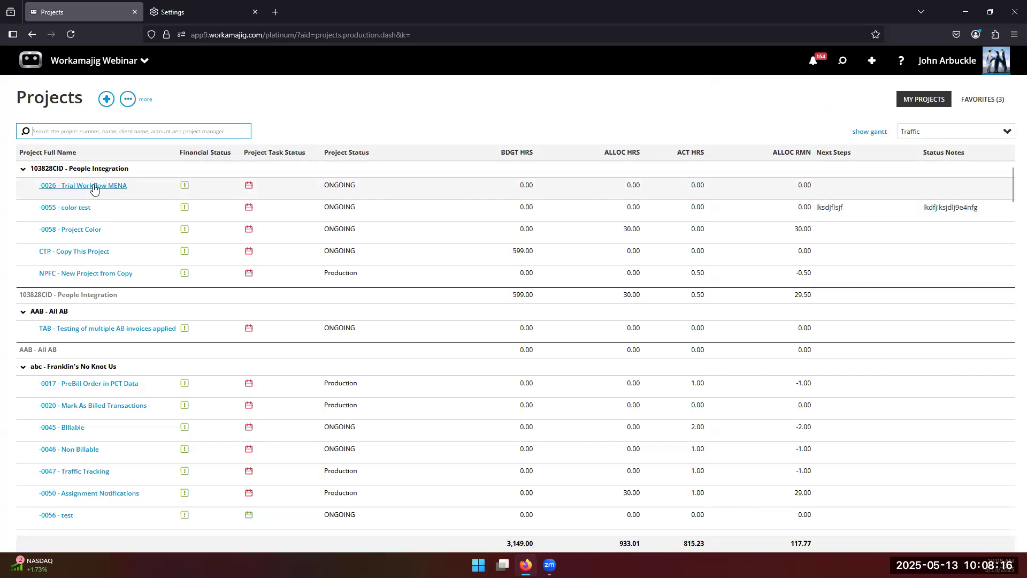
Preview project -0026 - Trial Workflow MENA over the Projects list, close it, and open the project in its own browser tab.
left_click(58, 188)
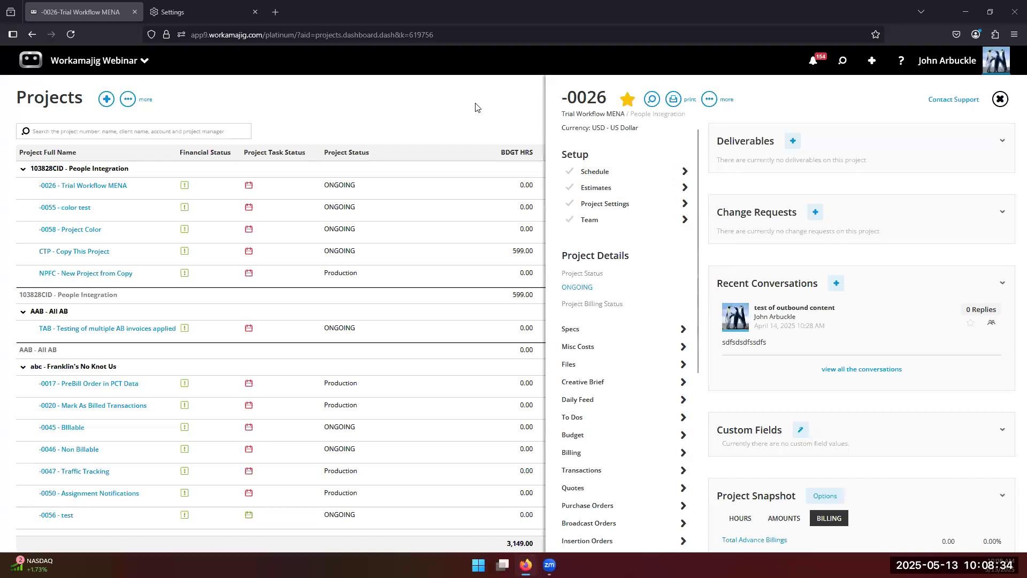
left_click(430, 121)
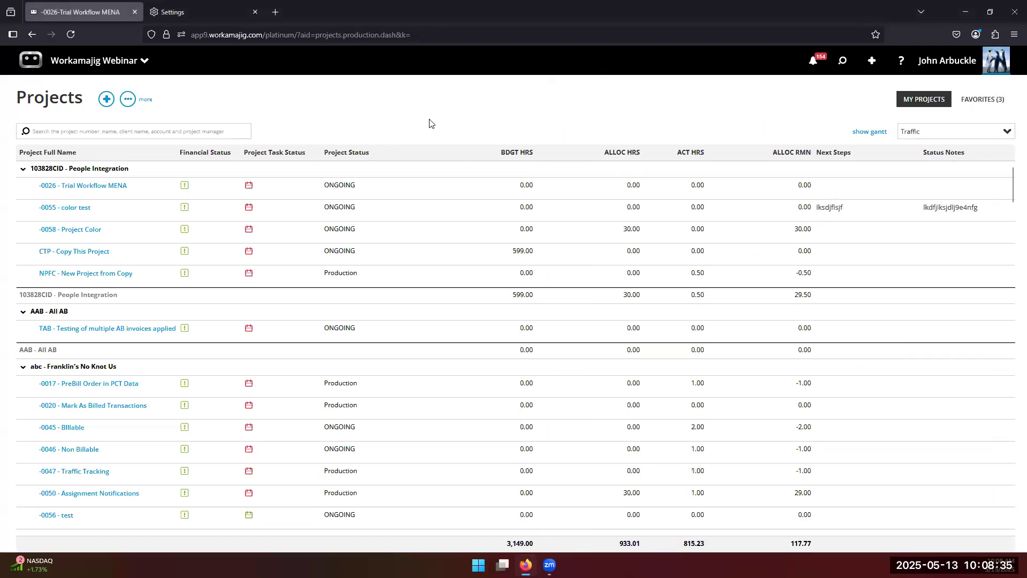
left_click(97, 190, "ctrl")
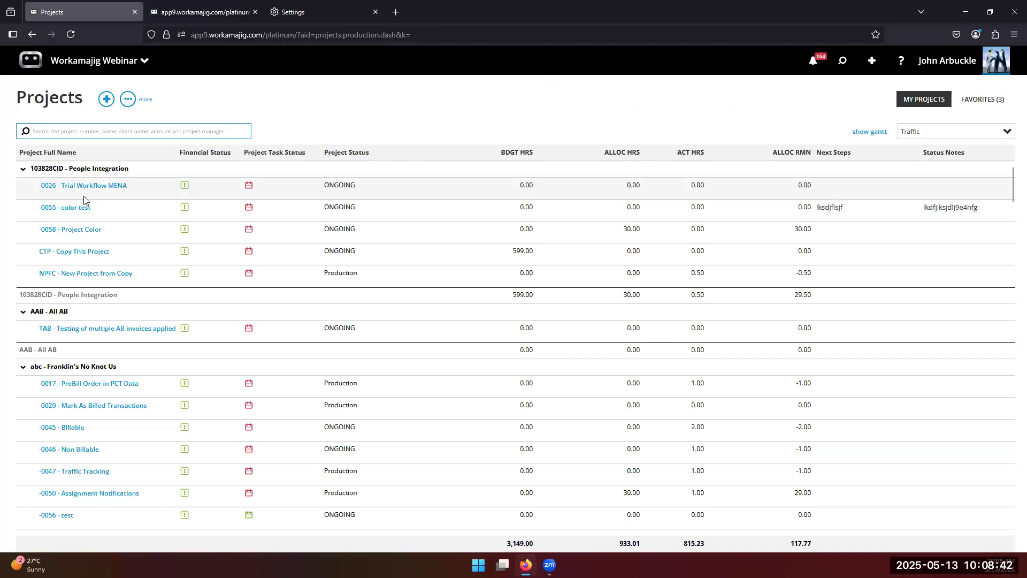
left_click(188, 12)
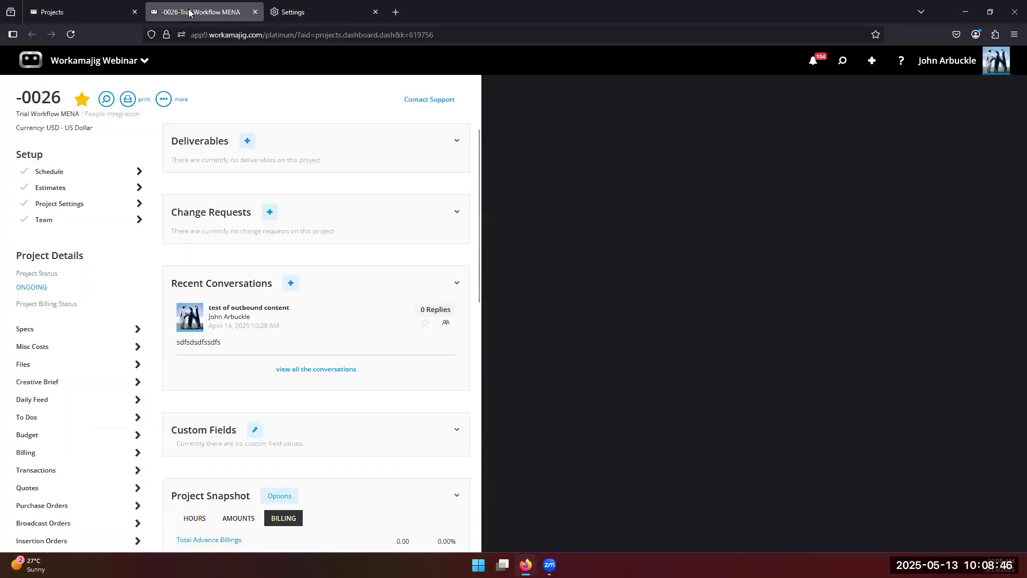
Switch back and forth between the Projects list and the -0026 project page, and reload the Projects list.
left_click(107, 14)
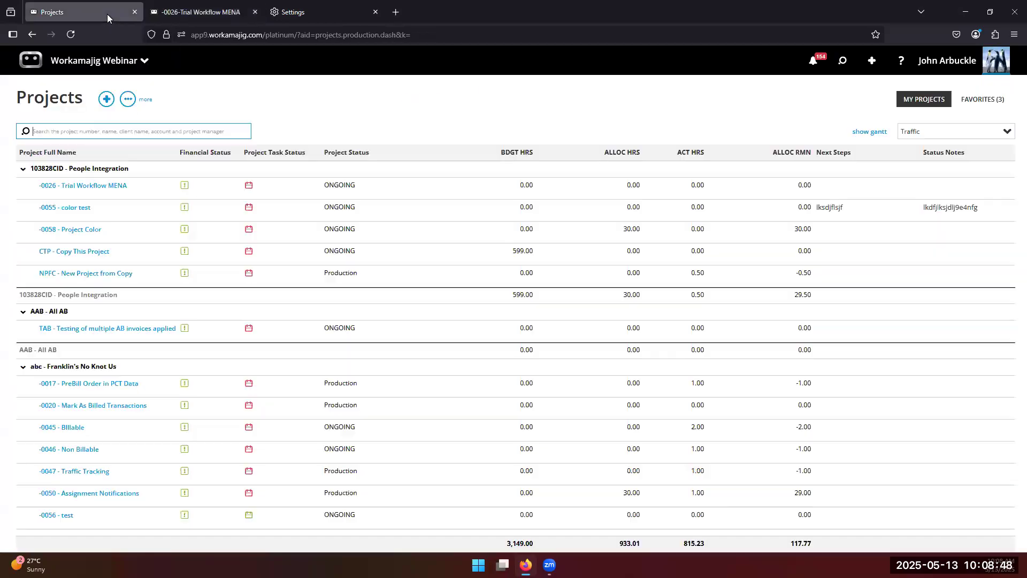
left_click(215, 12)
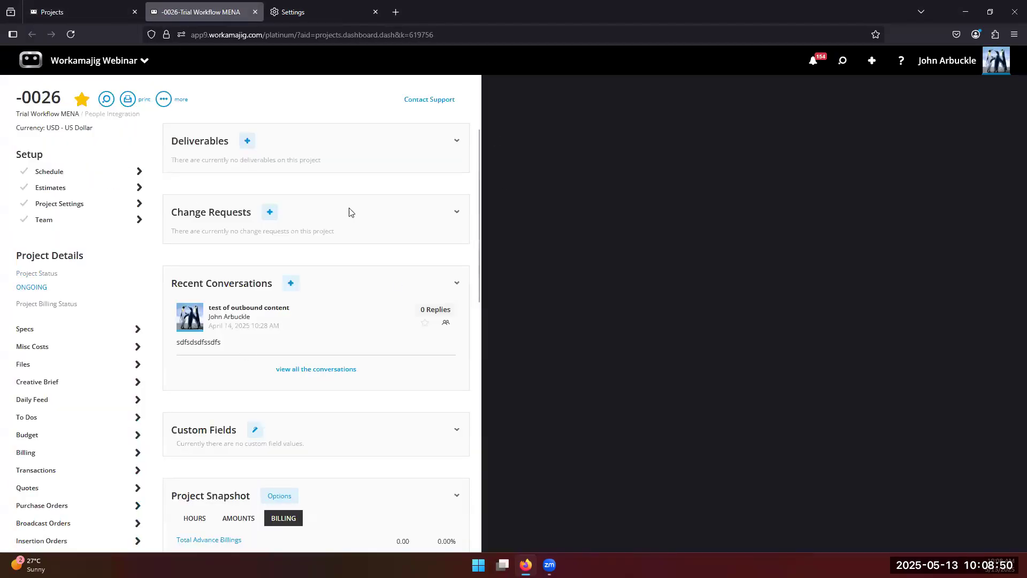
left_click(100, 10)
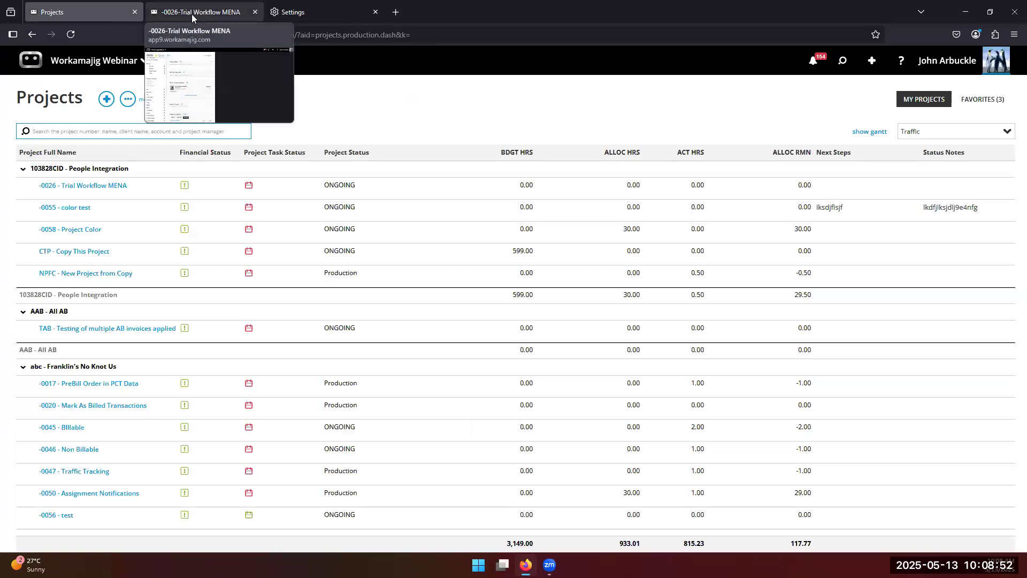
left_click(193, 13)
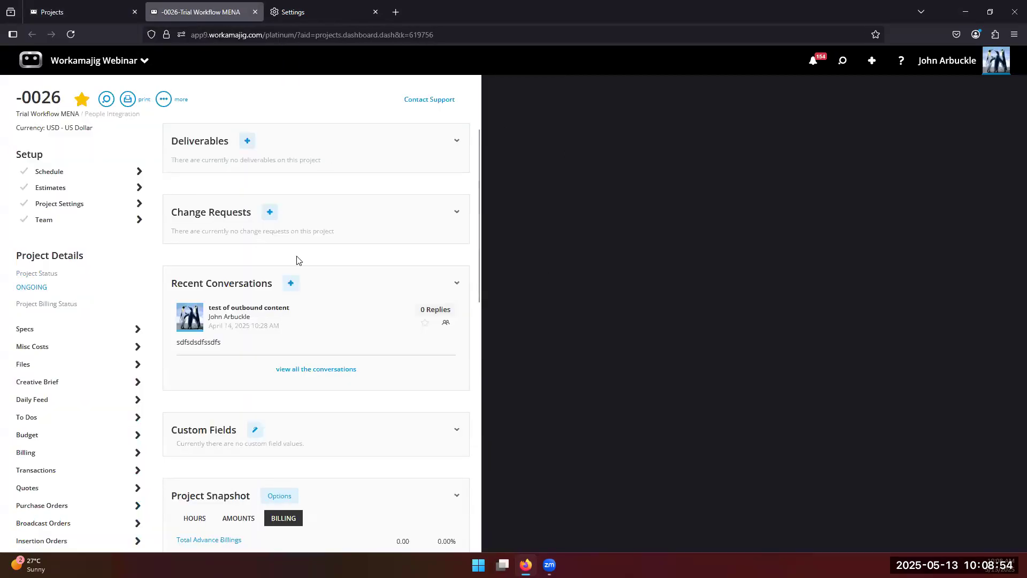
left_click(96, 16)
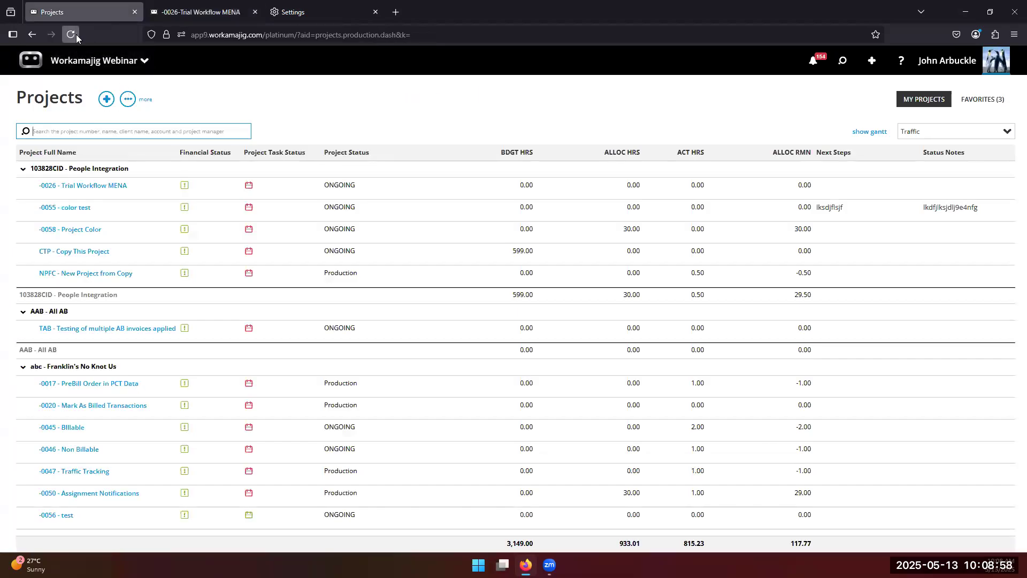
left_click(76, 34)
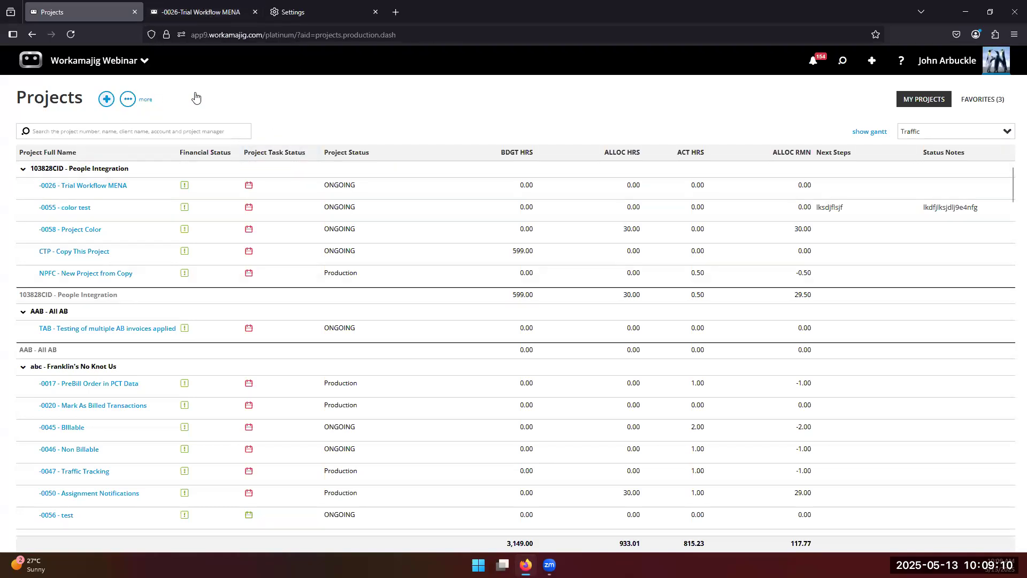
Duplicate the browser tab of project -0026 and open the main app menu in the copy.
right_click(196, 13)
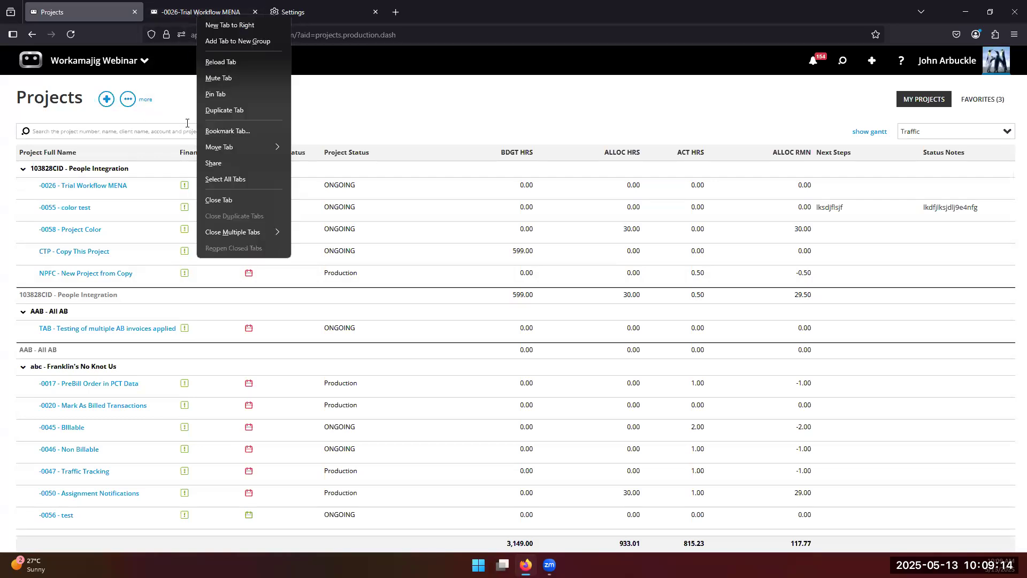
left_click(214, 111)
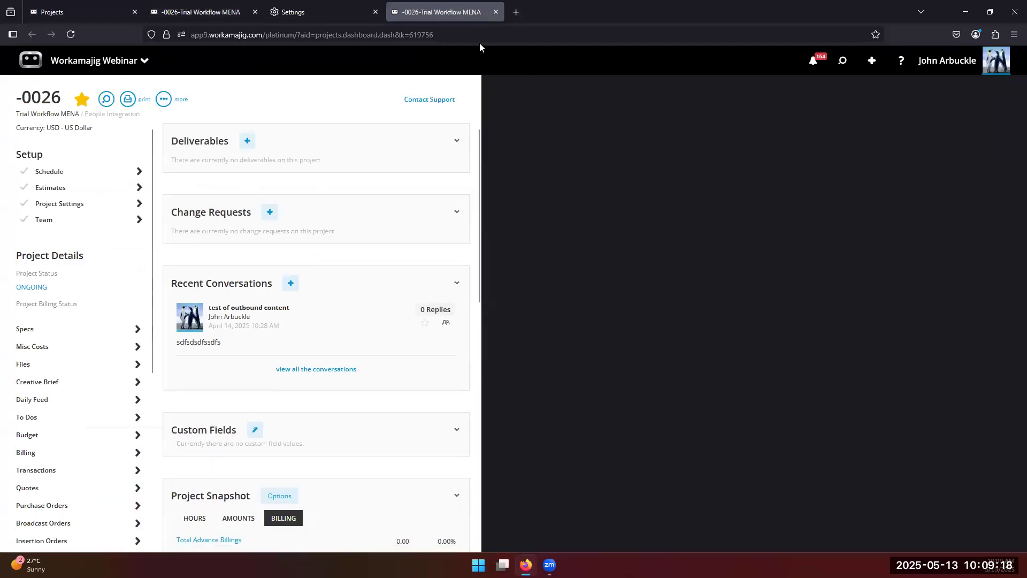
left_click(94, 60)
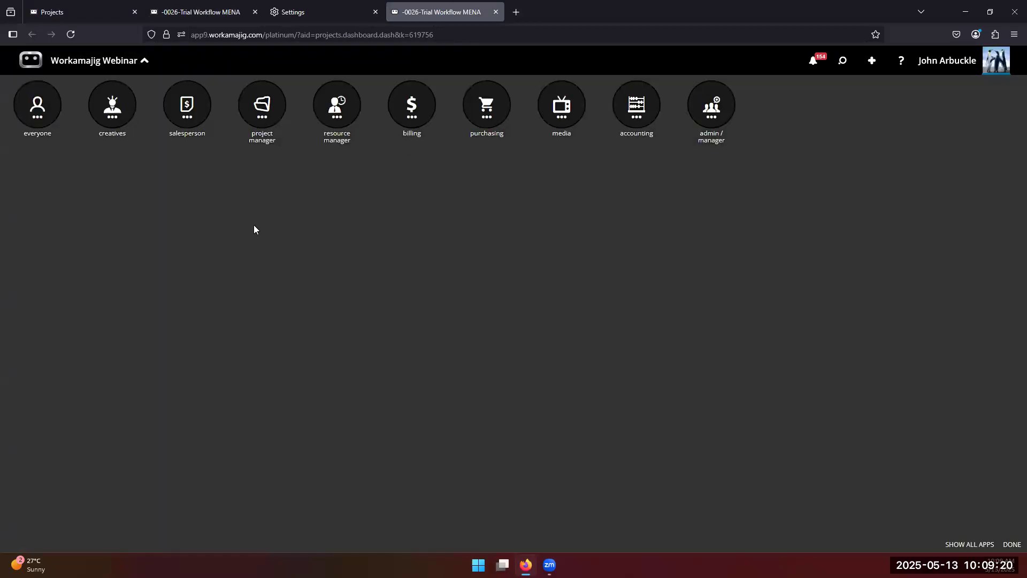
Back on the original -0026 project page, view the Schedule, close it, and open the Schedule in a separate browser tab.
left_click(198, 21)
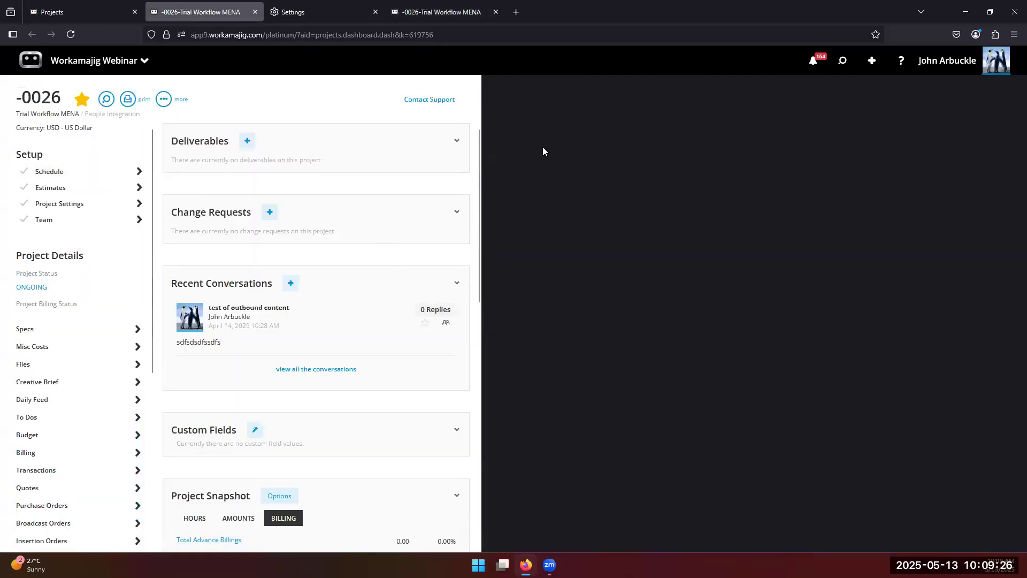
left_click(80, 175)
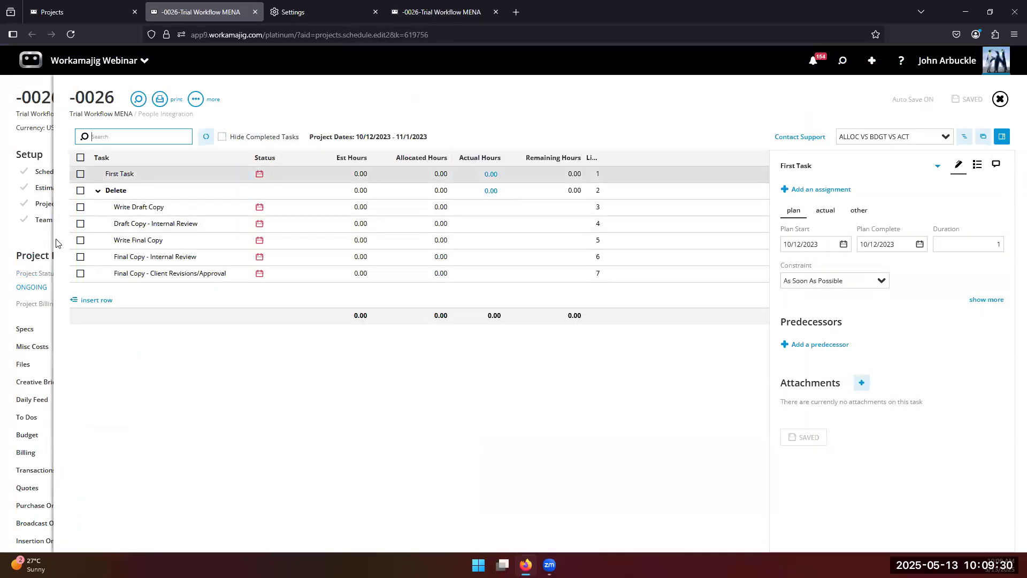
left_click(36, 251)
middle_click(66, 171)
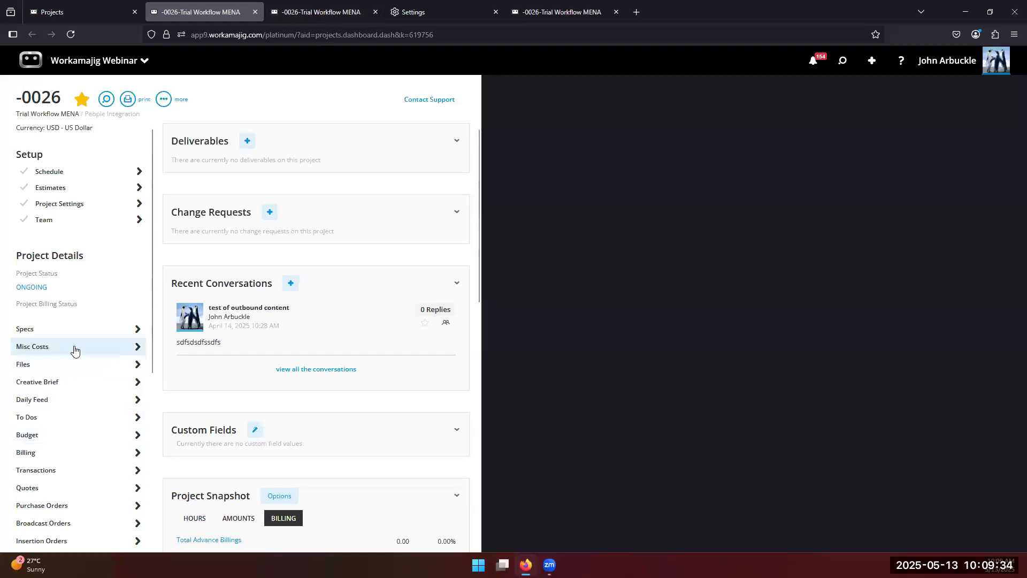
Open the Specs of project -0026 in a separate browser tab.
scroll(91, 407, "down", 6)
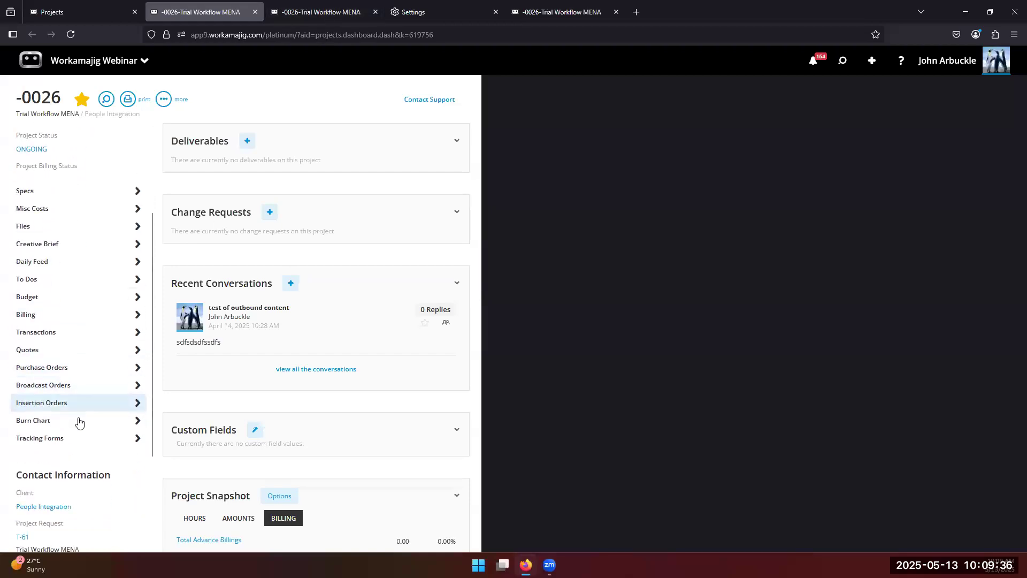
scroll(70, 321, "up", 3)
left_click(67, 278)
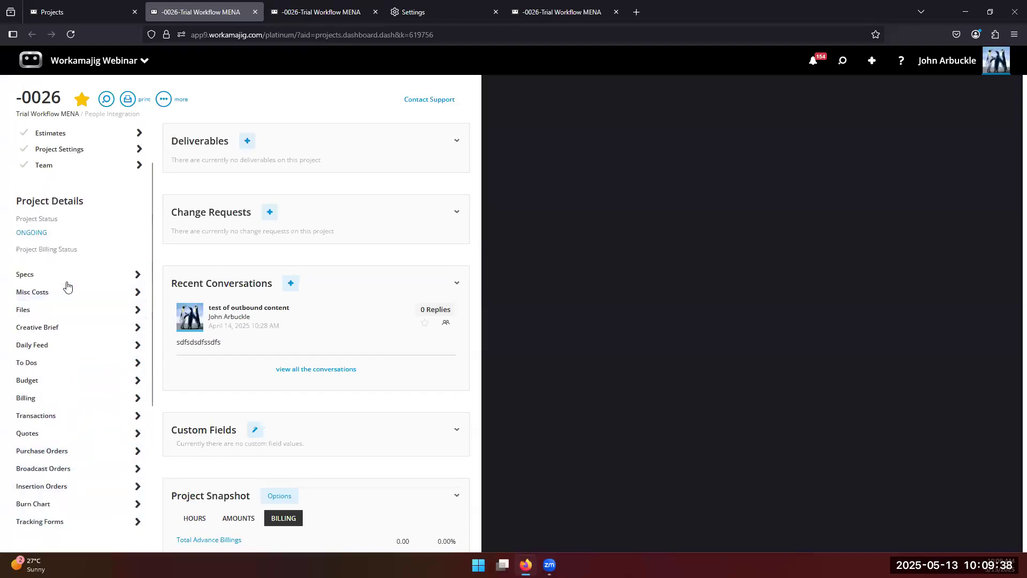
left_click(60, 275)
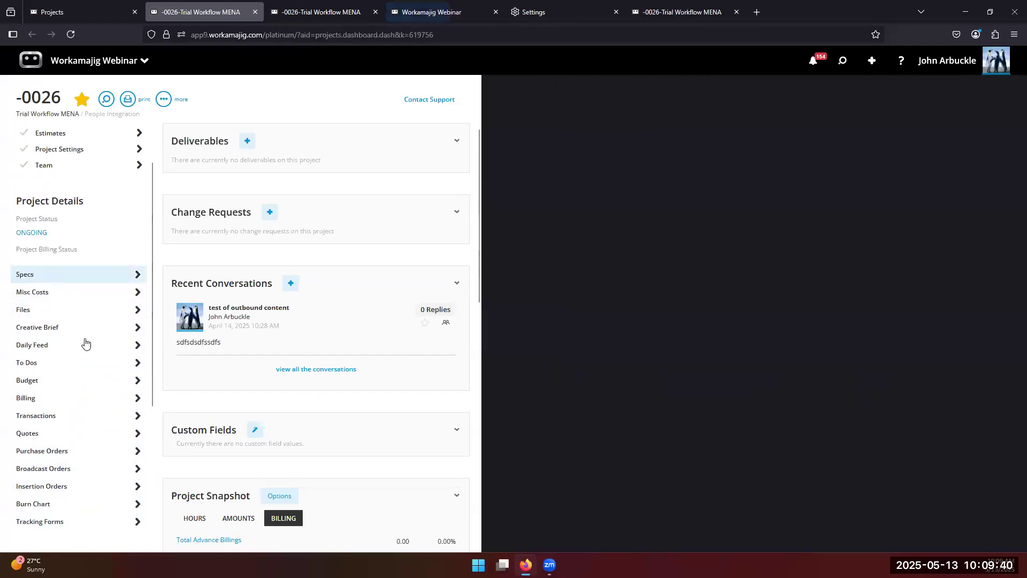
Open the All Contacts view from the Contacts search views in a separate browser tab.
scroll(96, 433, "down", 5)
scroll(77, 436, "up", 3)
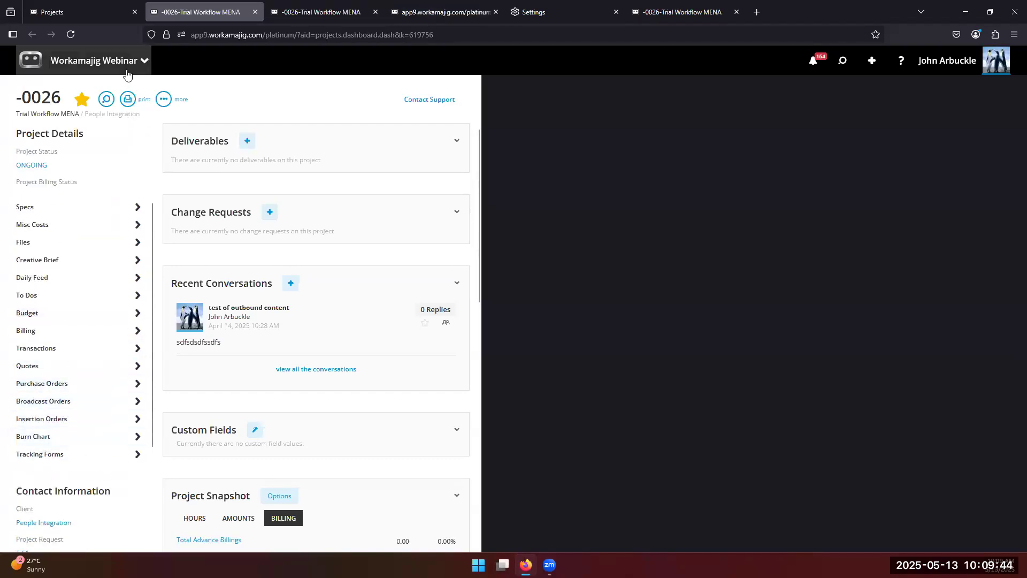
left_click(107, 61)
left_click(842, 61)
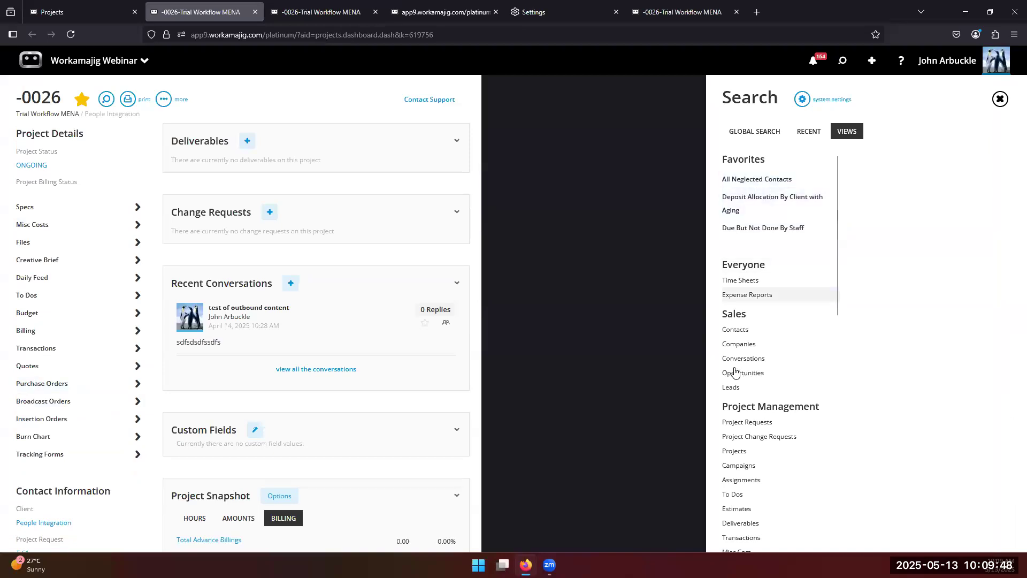
left_click(736, 331)
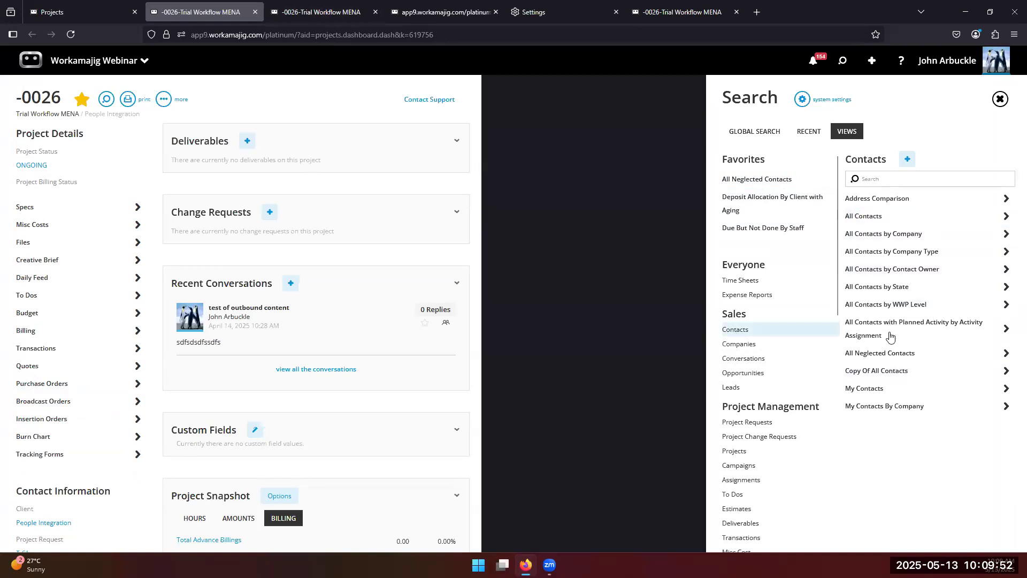
left_click(860, 221)
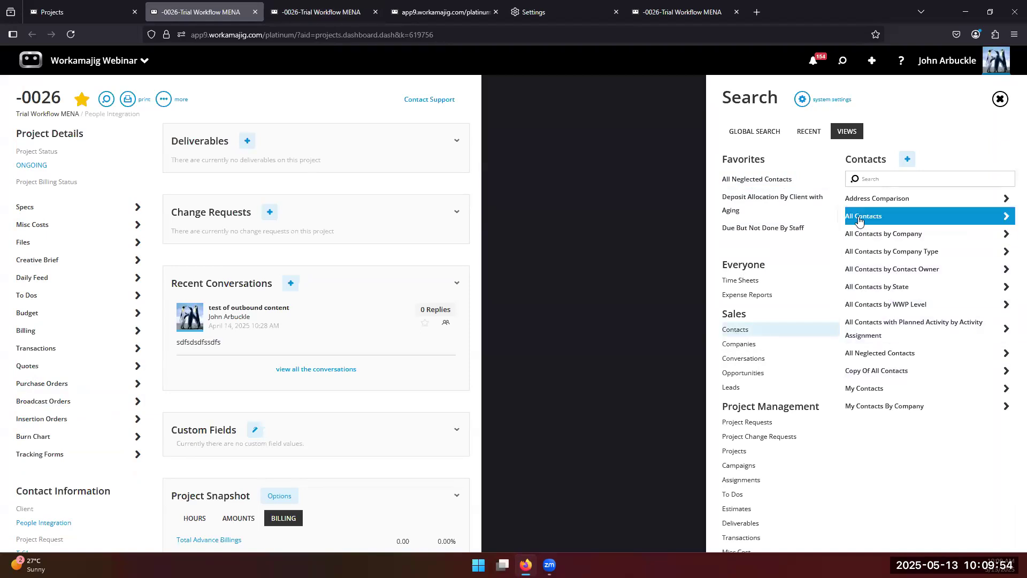
mouse_move(553, 14)
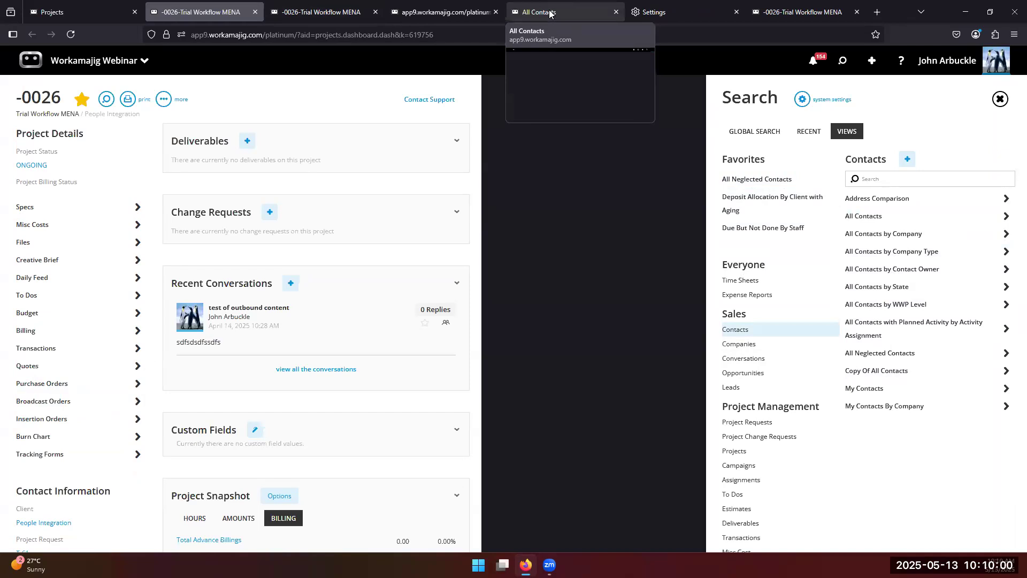
Close the two extra -0026 browser tabs and open the Schedule of project -0026 from the Projects list.
left_click(255, 12)
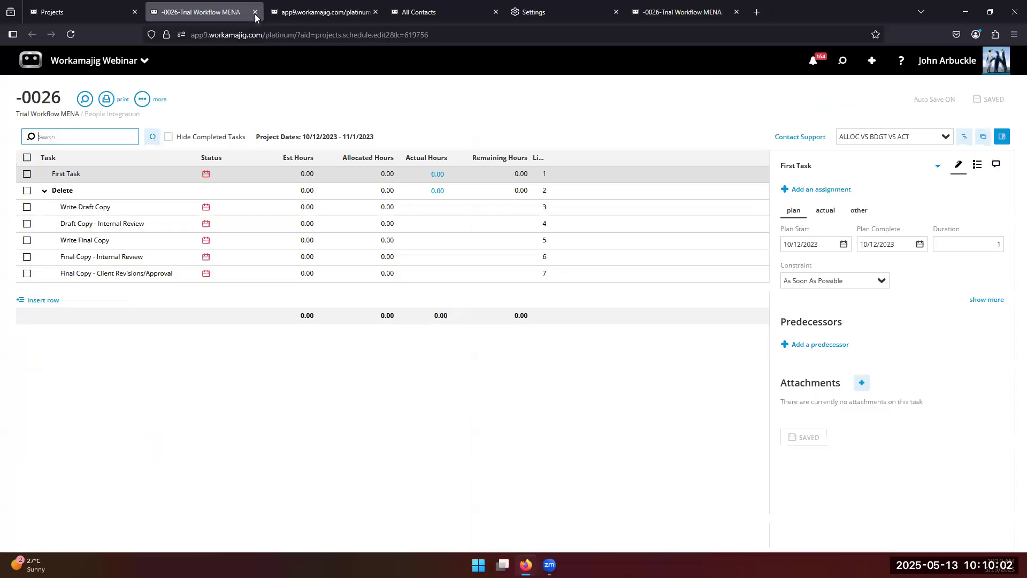
left_click(255, 11)
left_click(86, 15)
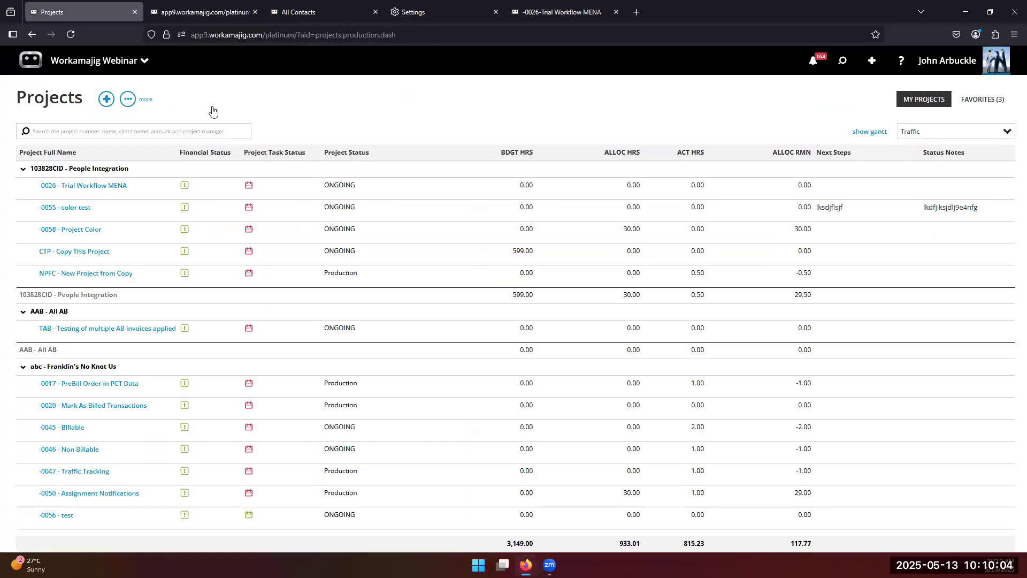
left_click(85, 191)
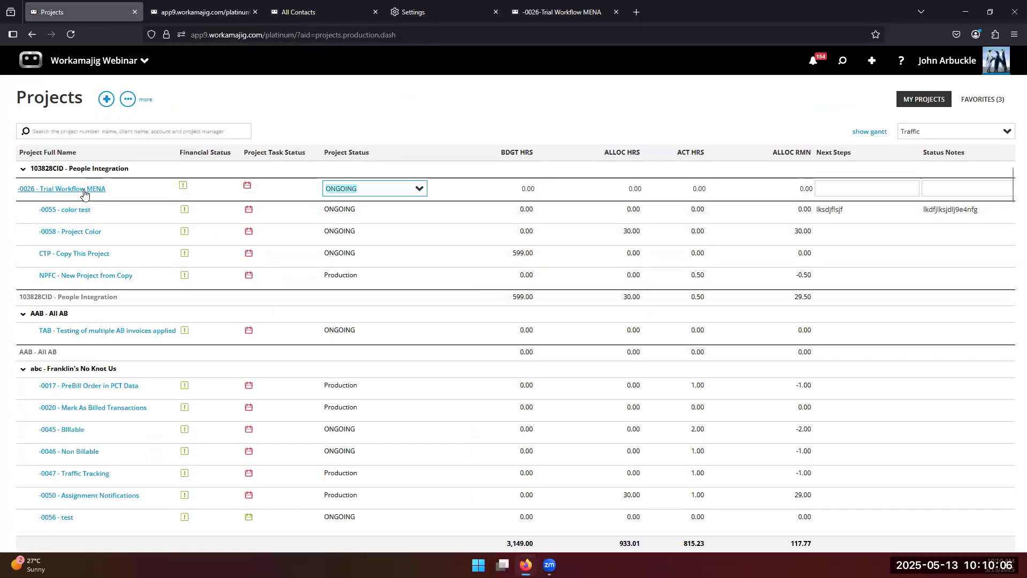
left_click(591, 171)
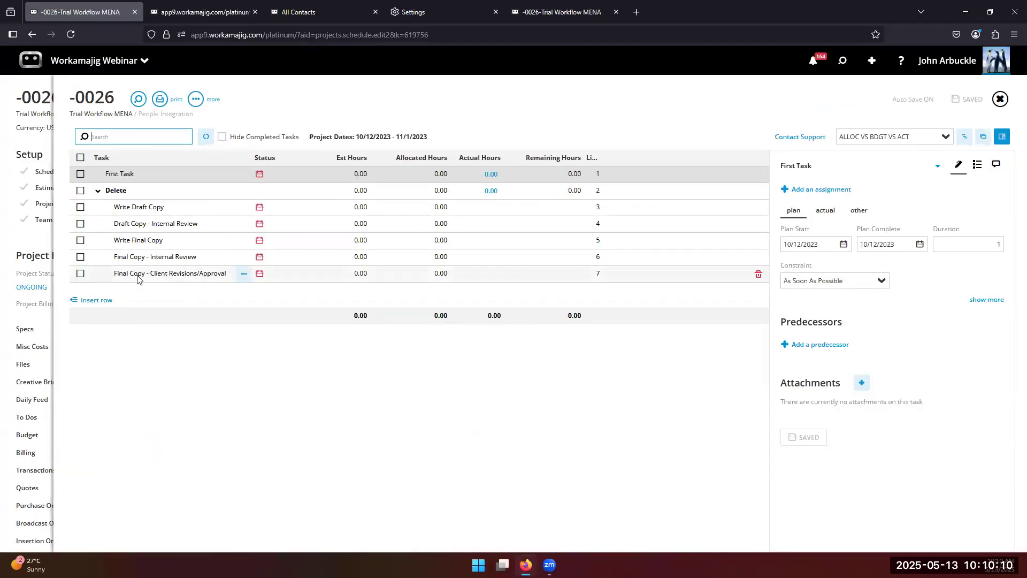
Add a new task below Final Copy - Client Revisions/Approval in the schedule.
left_click(138, 274)
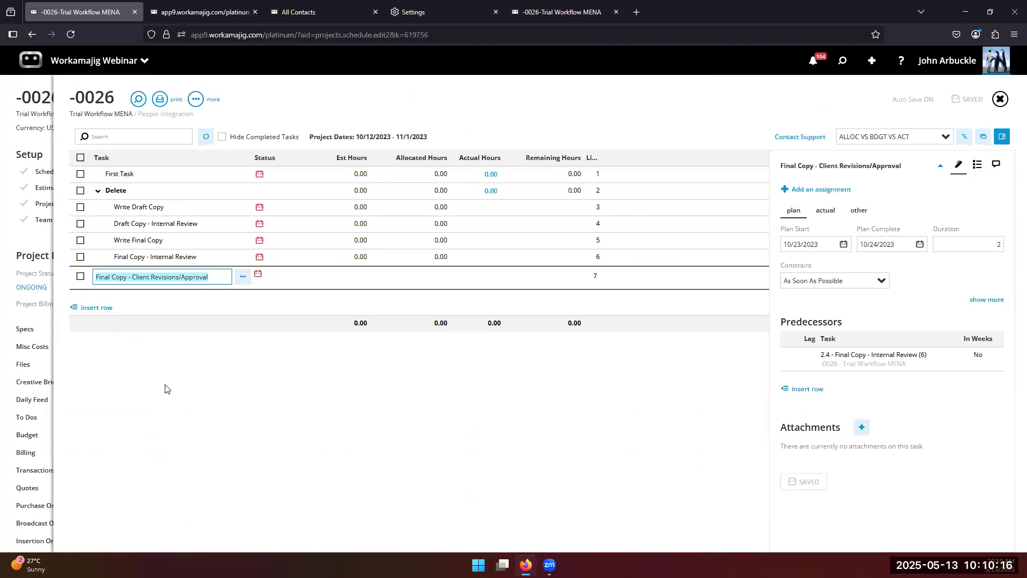
key("Return")
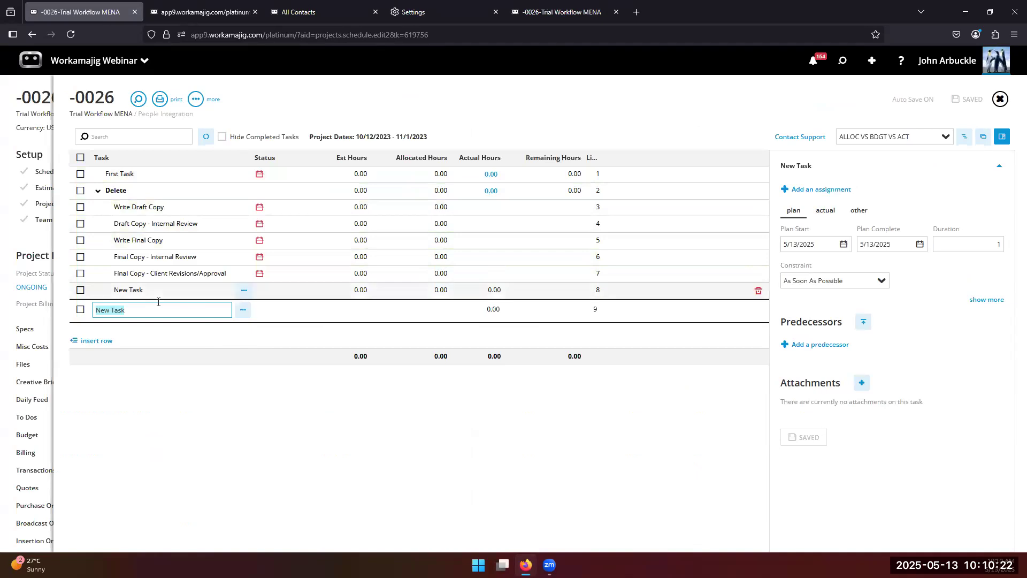
left_click(154, 274)
Move row by row from Write Final Copy down to Final Copy - Client Revisions/Approval.
left_click(153, 243)
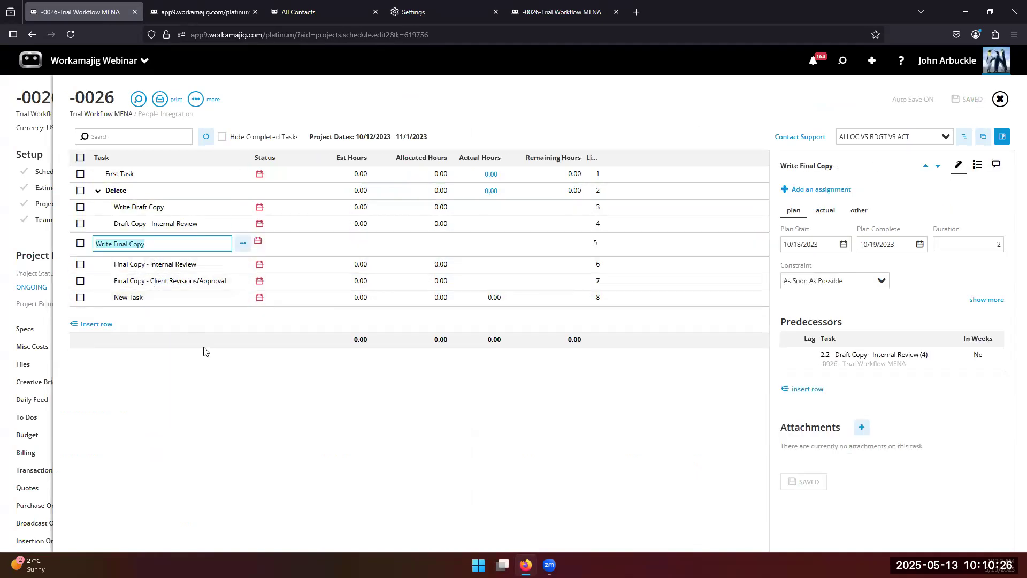
key("Down")
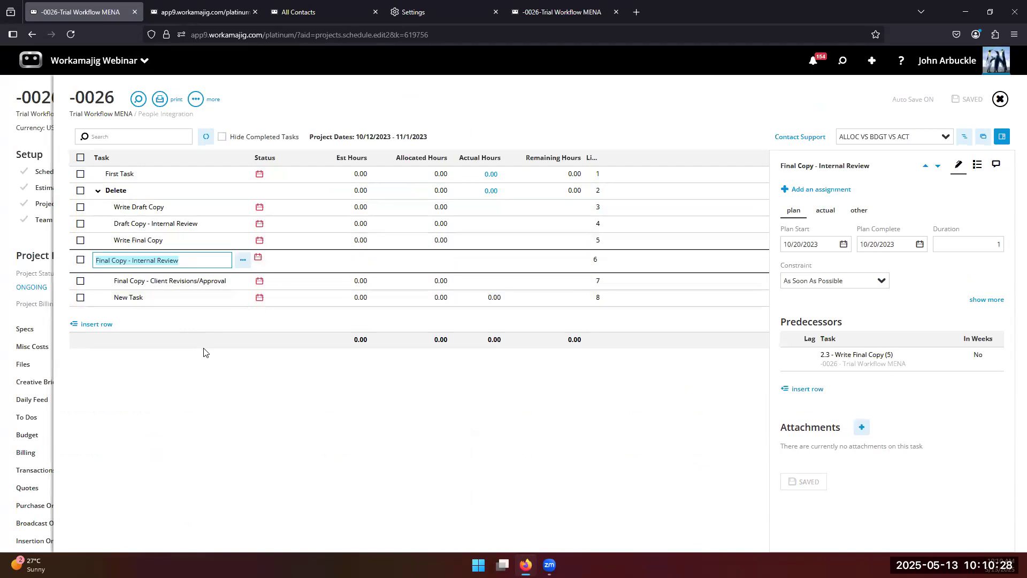
key("Down")
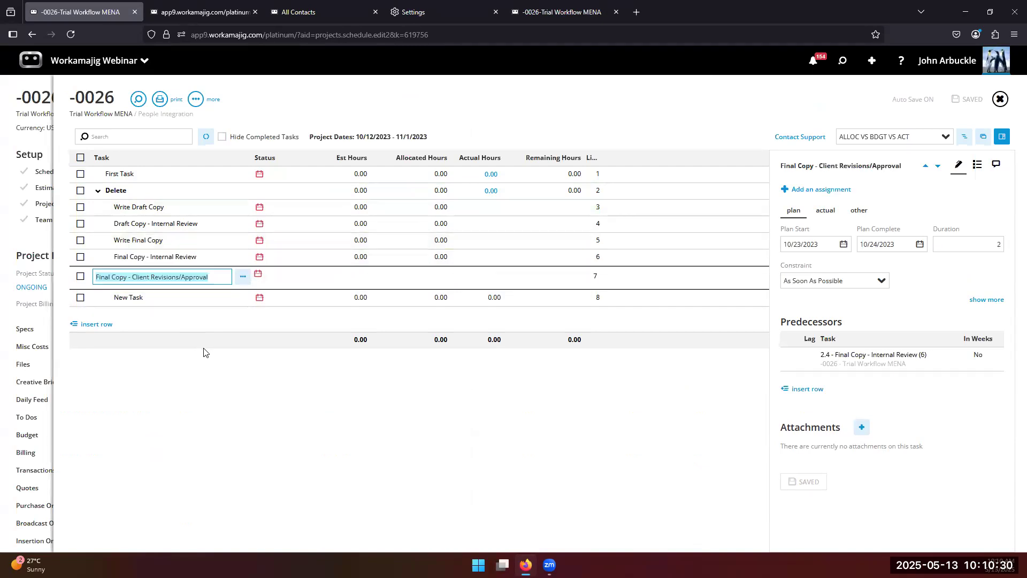
Switch the task list to the Schedule layout and move through the Final Copy - Client Revisions/Approval fields into the New Task row.
left_click(938, 137)
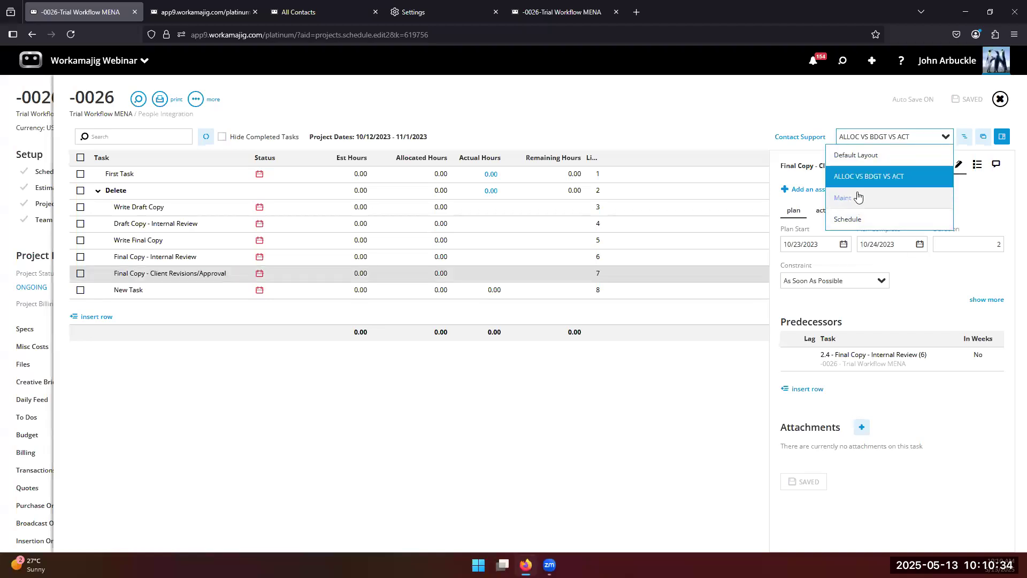
left_click(851, 220)
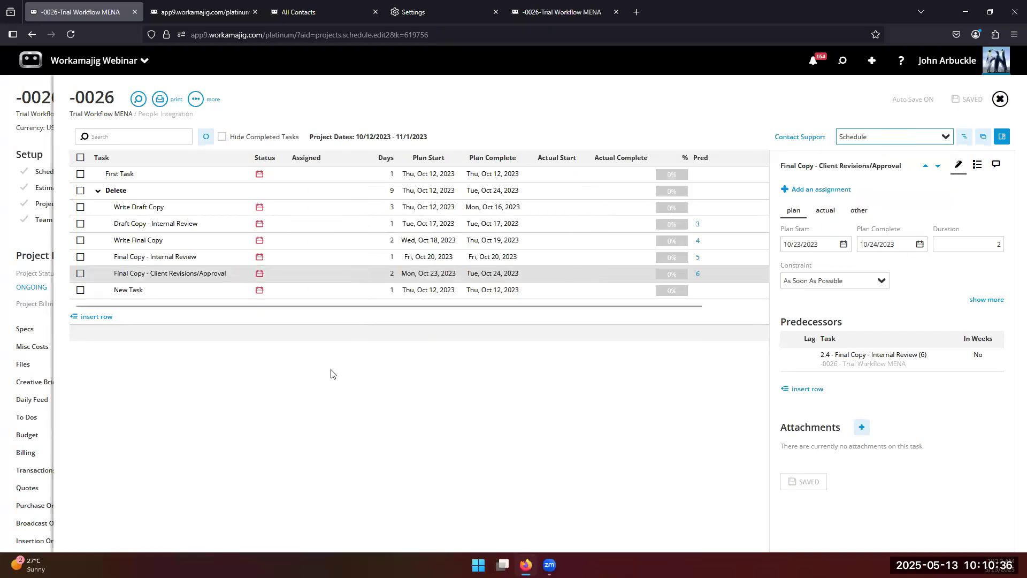
left_click(150, 279)
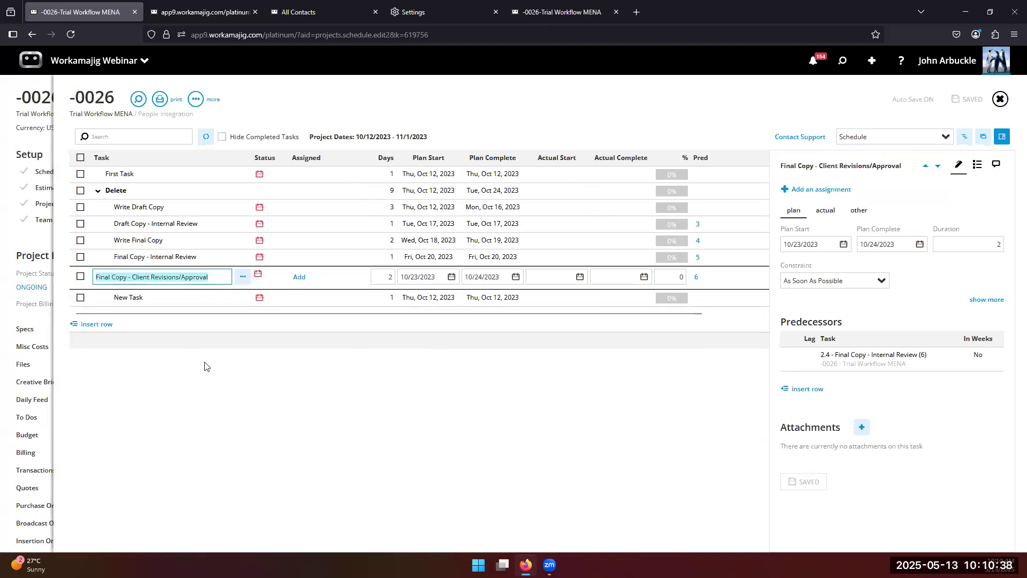
key("Tab")
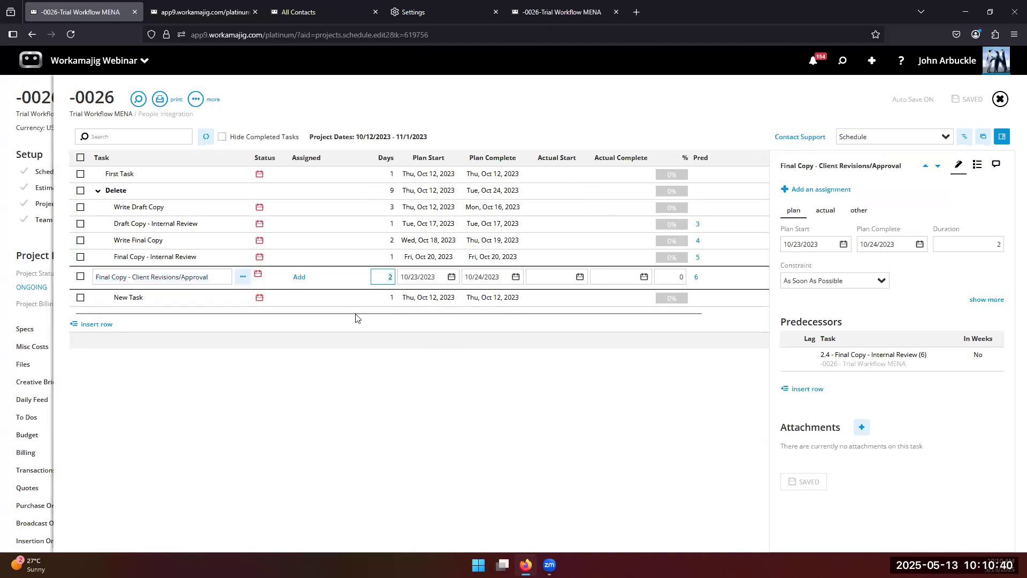
key("Tab")
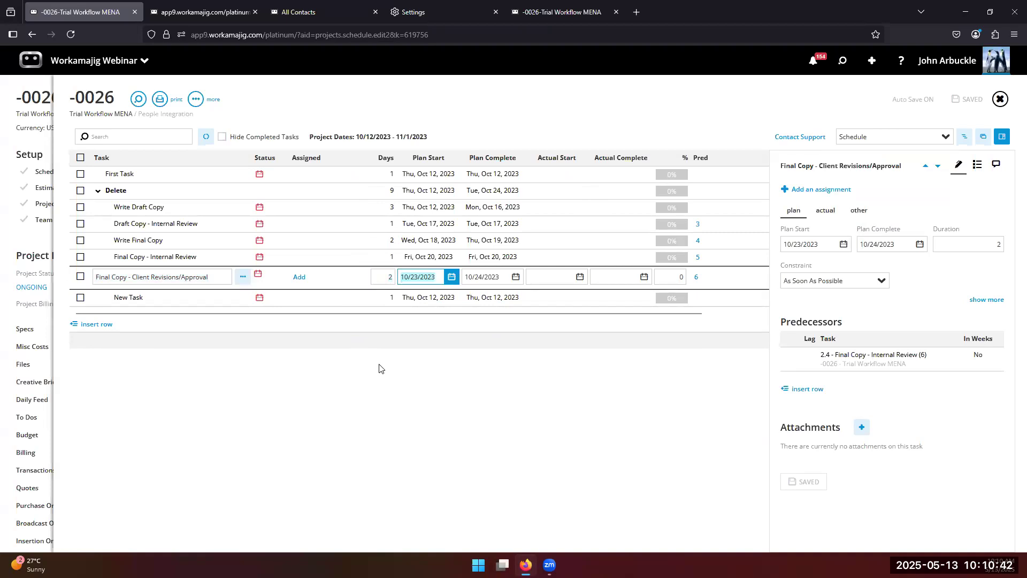
key("Tab")
key("Tab")
key("Tab")
key("Tab")
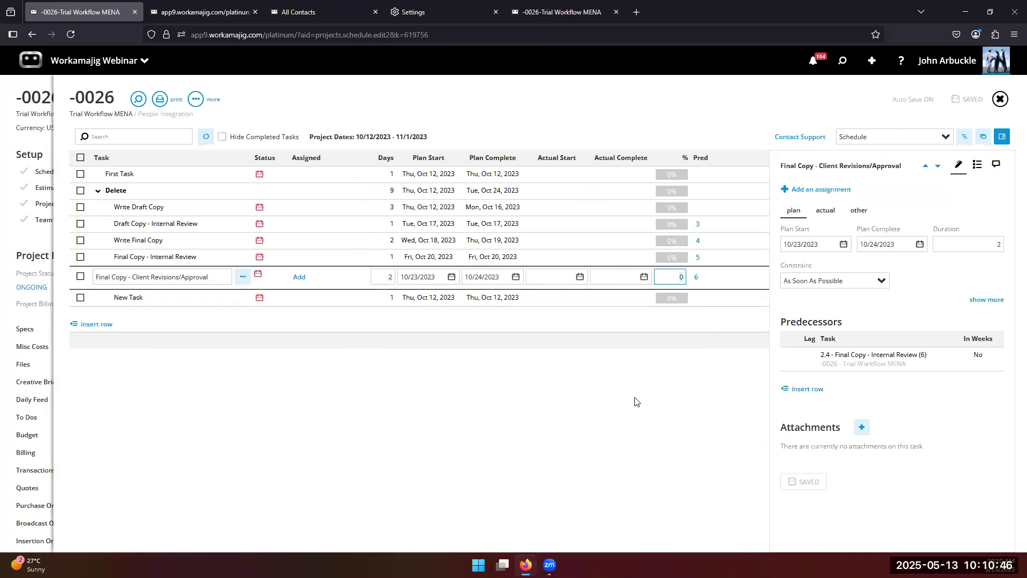
key("Tab")
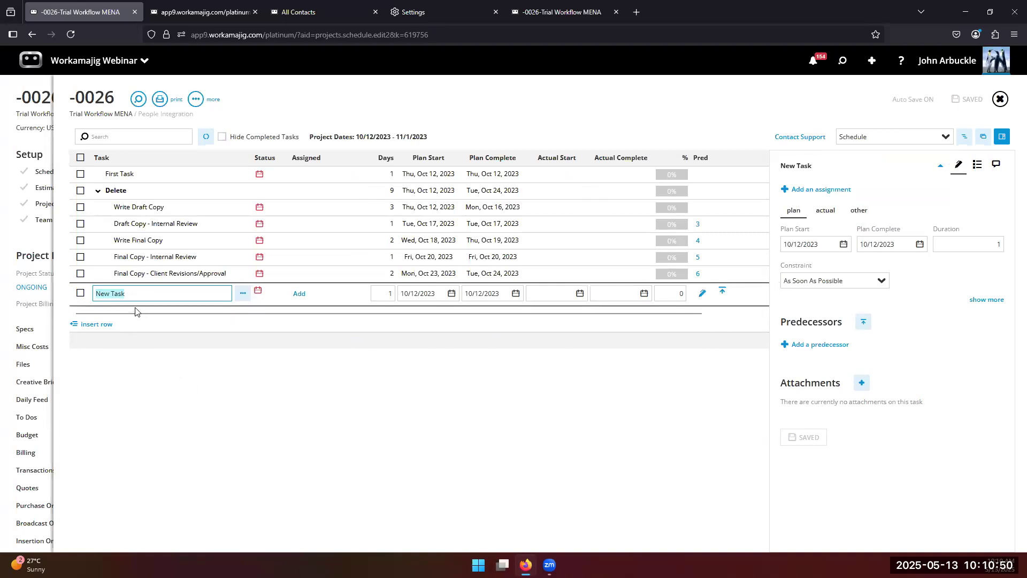
Rename the new task as dlksjflj with a duration of 3 days, and insert further task rows below it.
type("dlksjflj")
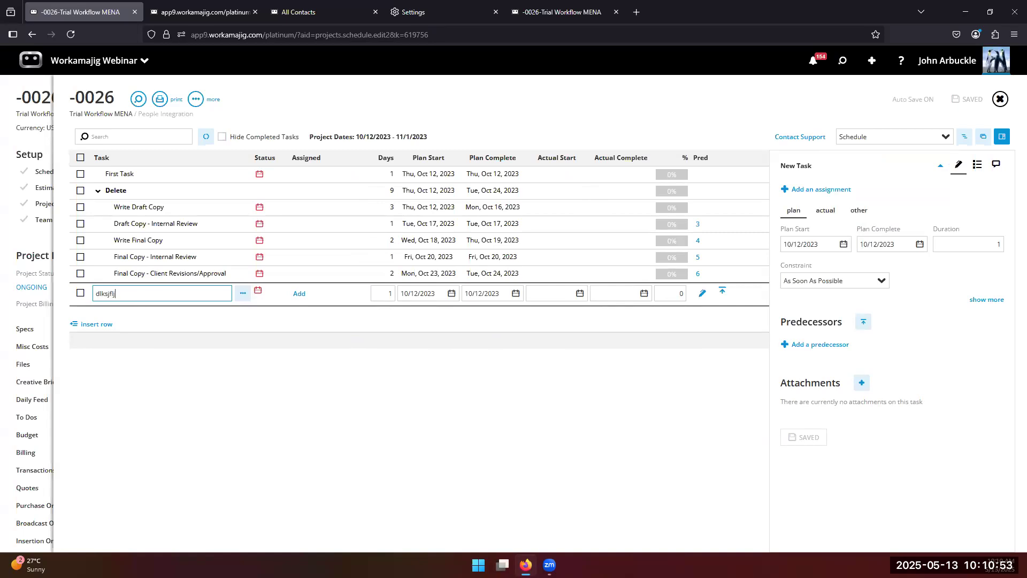
key("Tab")
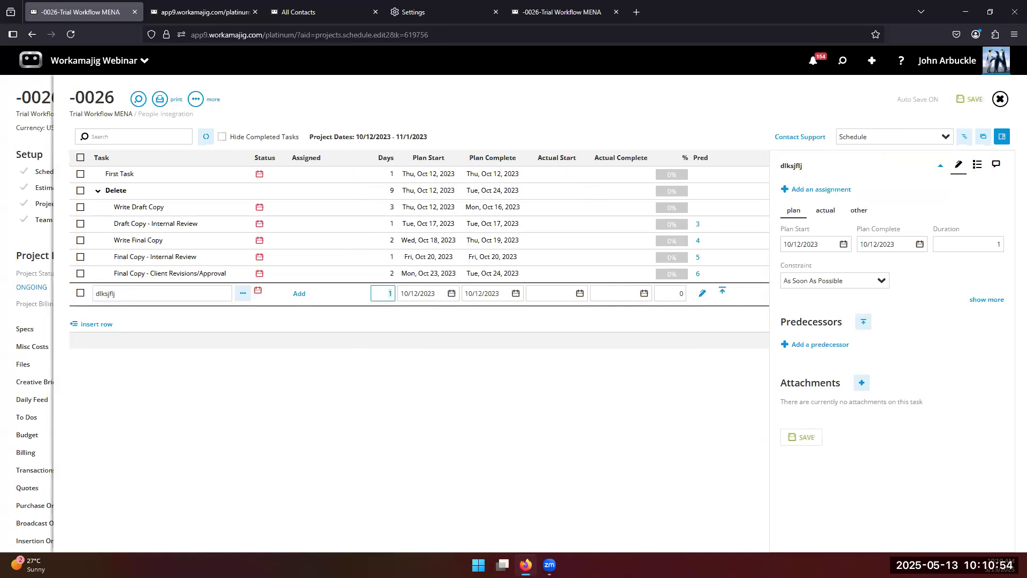
key("Tab")
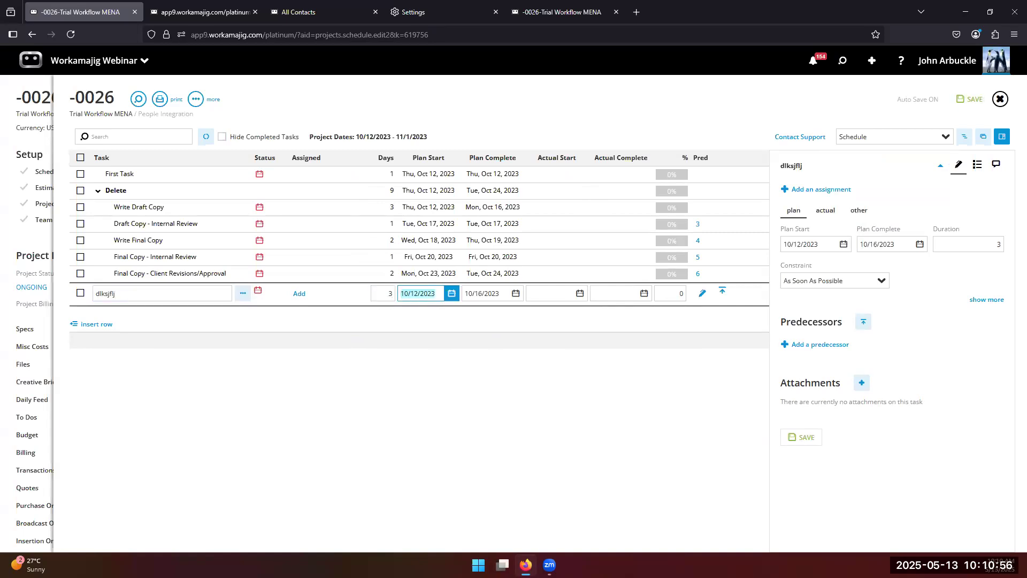
key("Tab")
key("Tab")
key("Tab")
key("Tab")
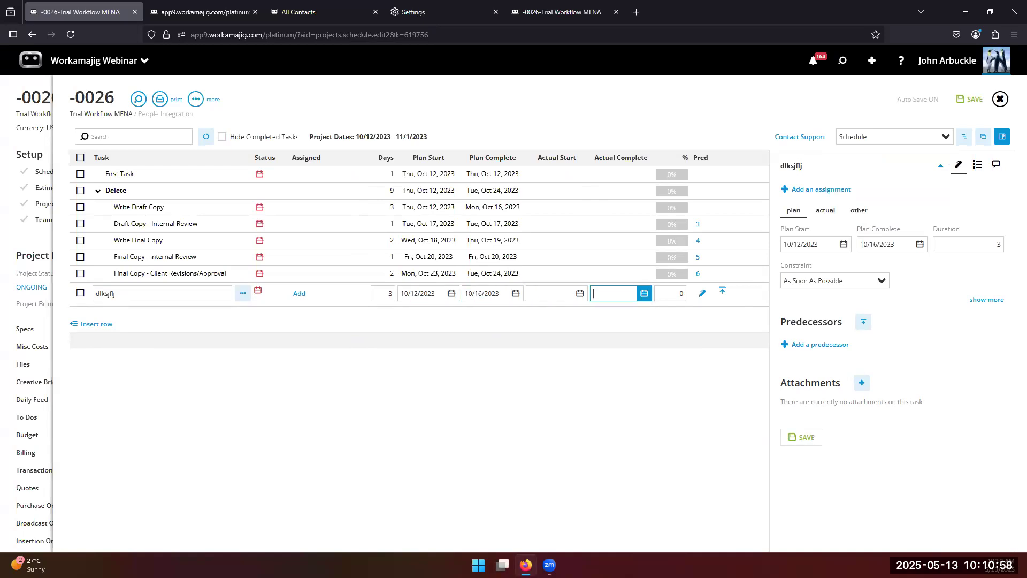
key("Return")
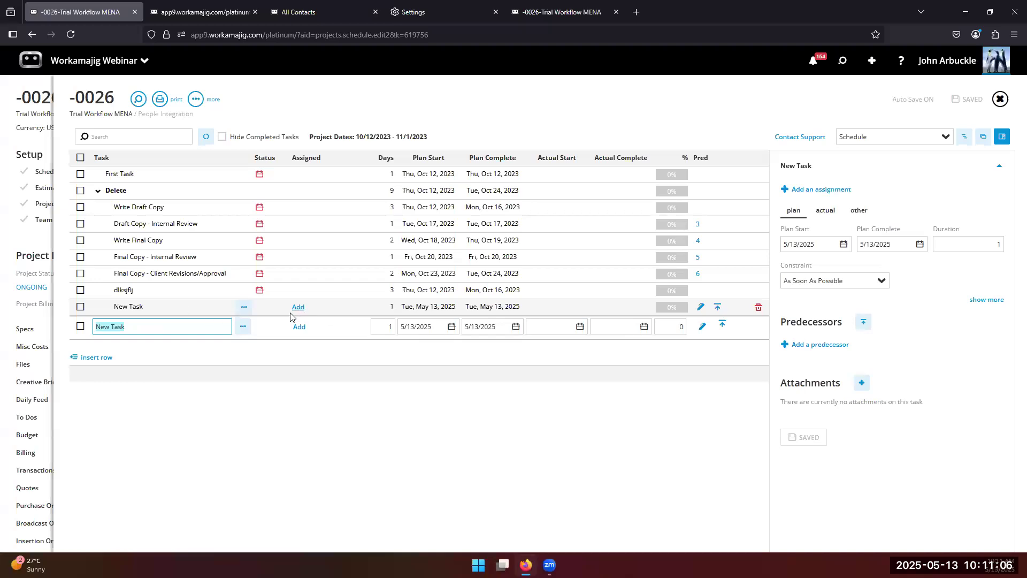
key("Tab")
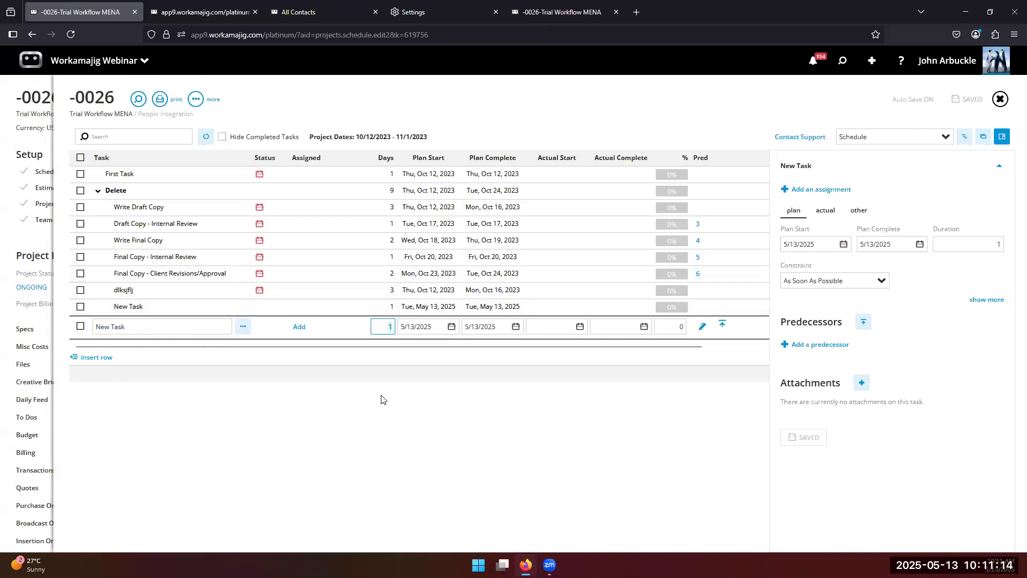
Create and save a new purchase order for vendor BillTaxV-BillTax with the item Supplies.
left_click(873, 61)
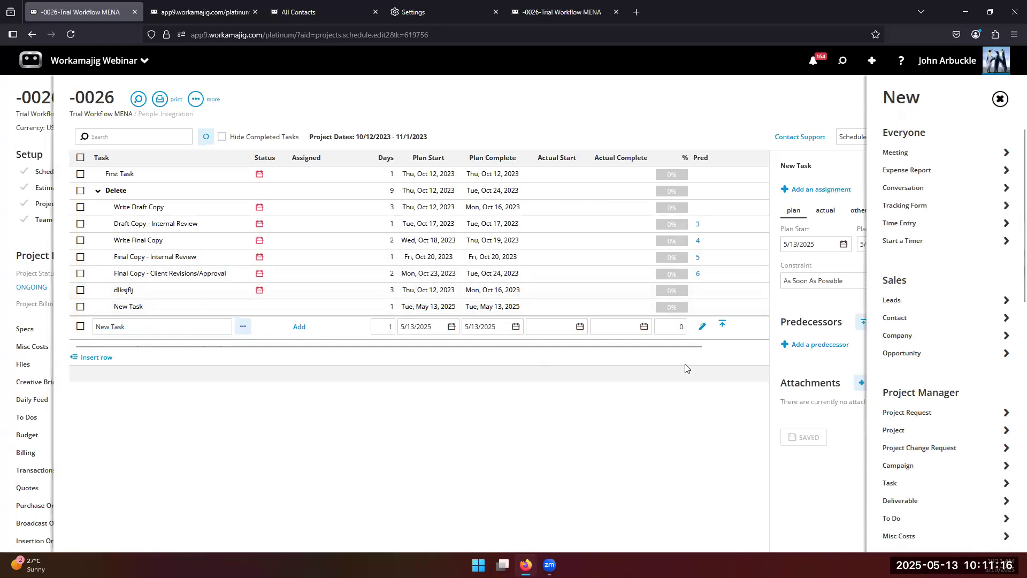
scroll(915, 300, "down", 4)
scroll(875, 466, "down", 4)
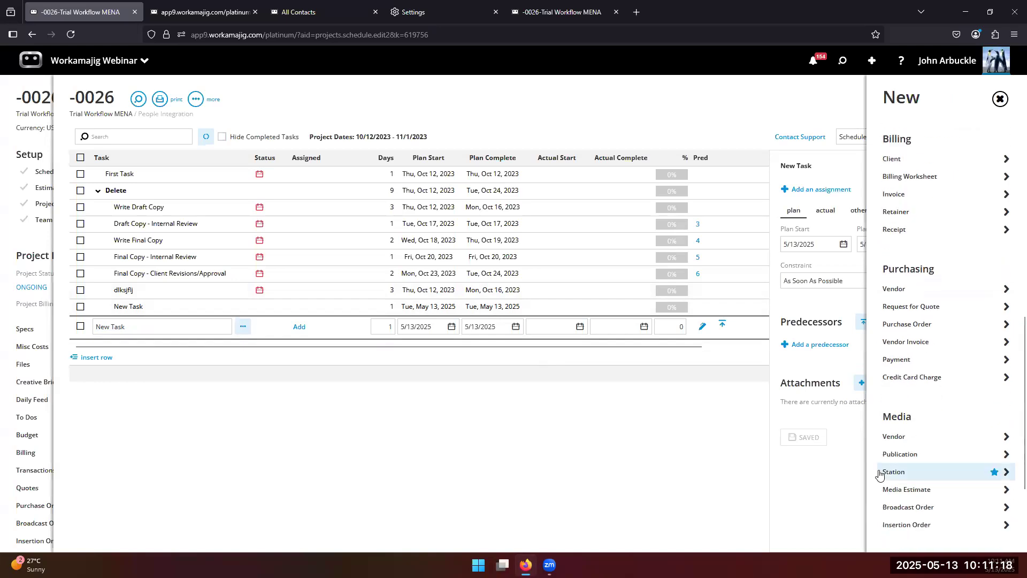
left_click(908, 325)
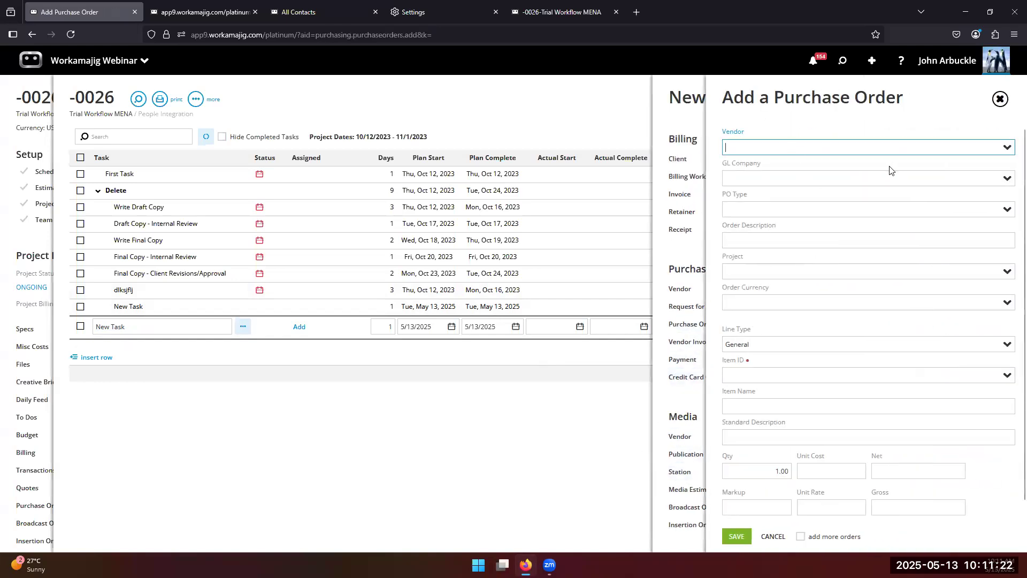
left_click(1007, 148)
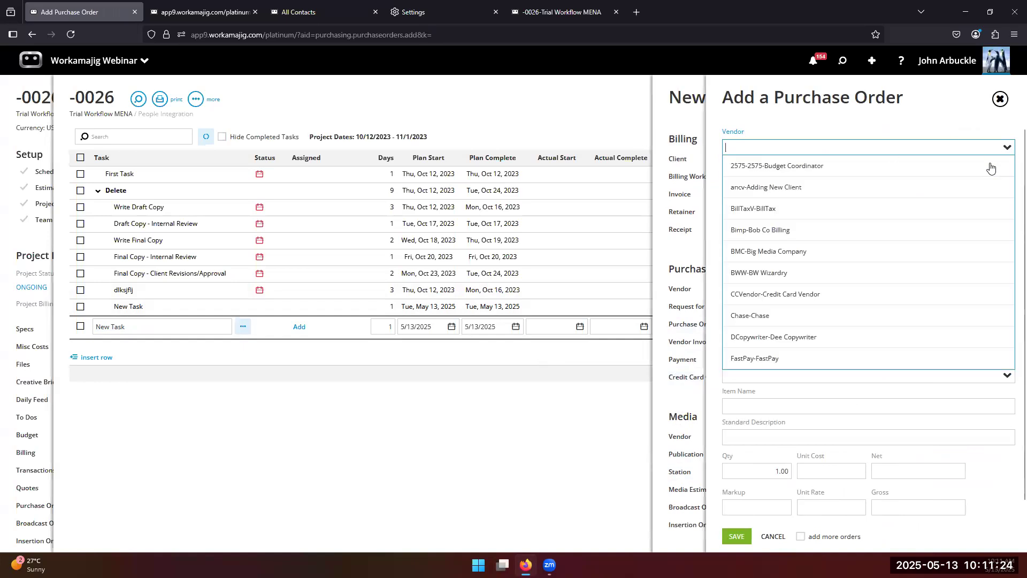
type("BillTaxV")
left_click(745, 535)
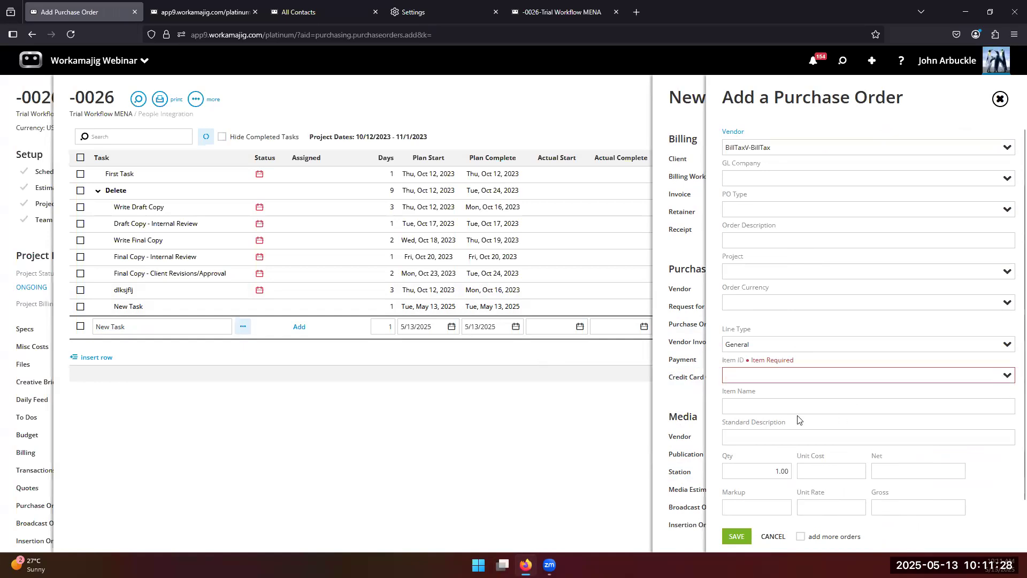
left_click(1004, 377)
left_click(749, 335)
left_click(736, 538)
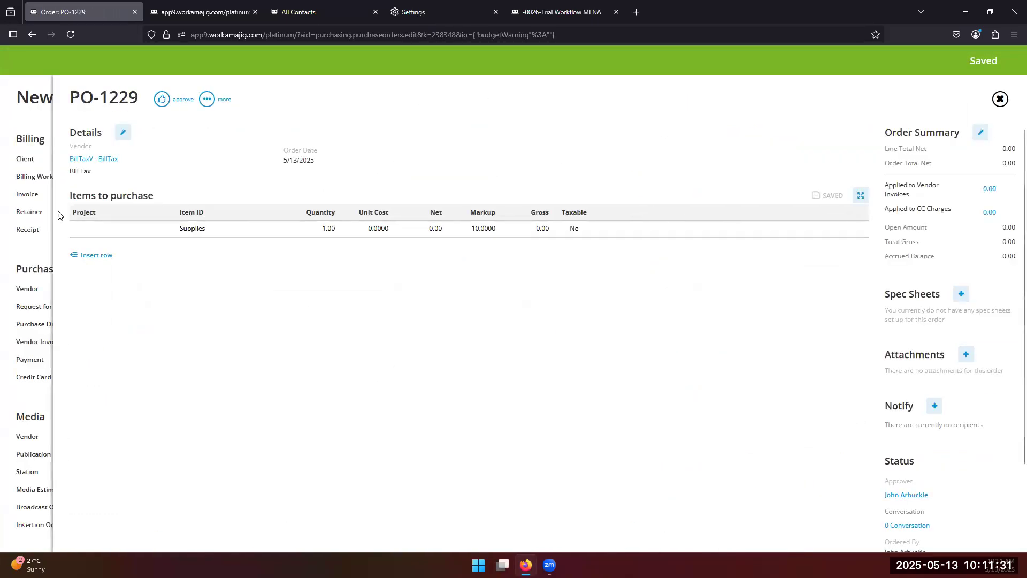
Open the Supplies line of the purchase order, move through its fields as far as Department, and leave the line.
left_click(160, 231)
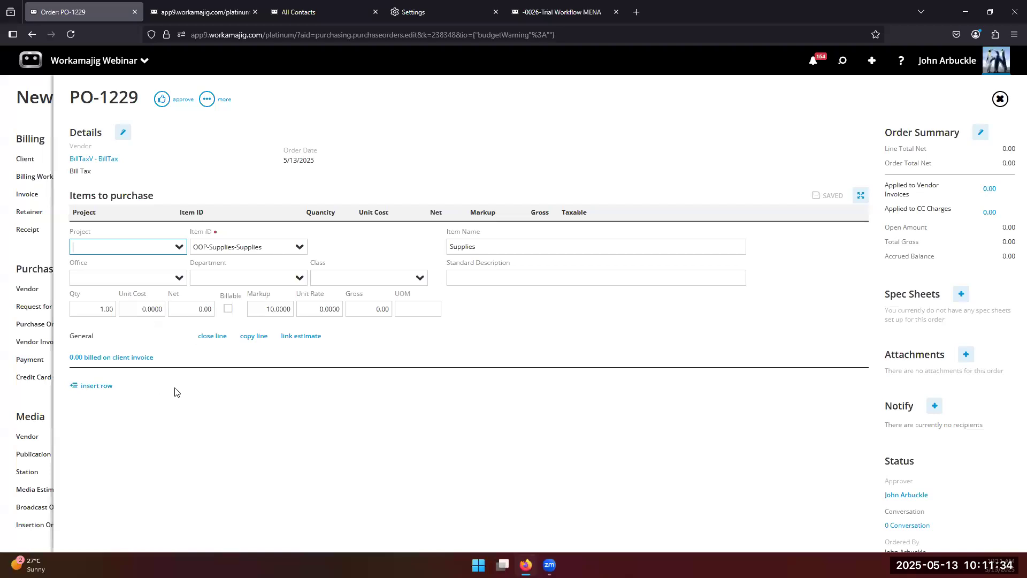
key("Tab")
key("Tab")
key("Tab")
key("Tab")
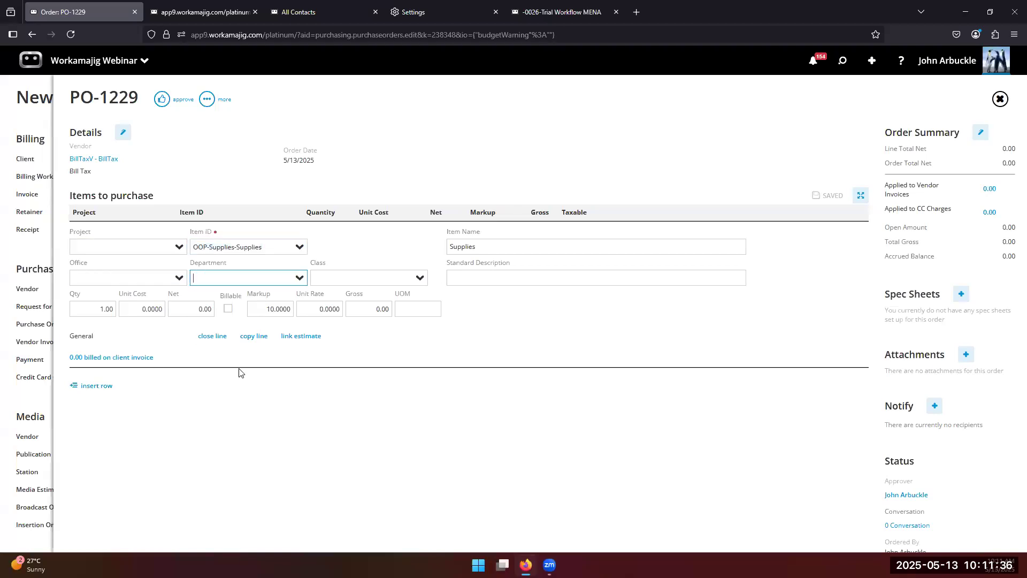
left_click(413, 407)
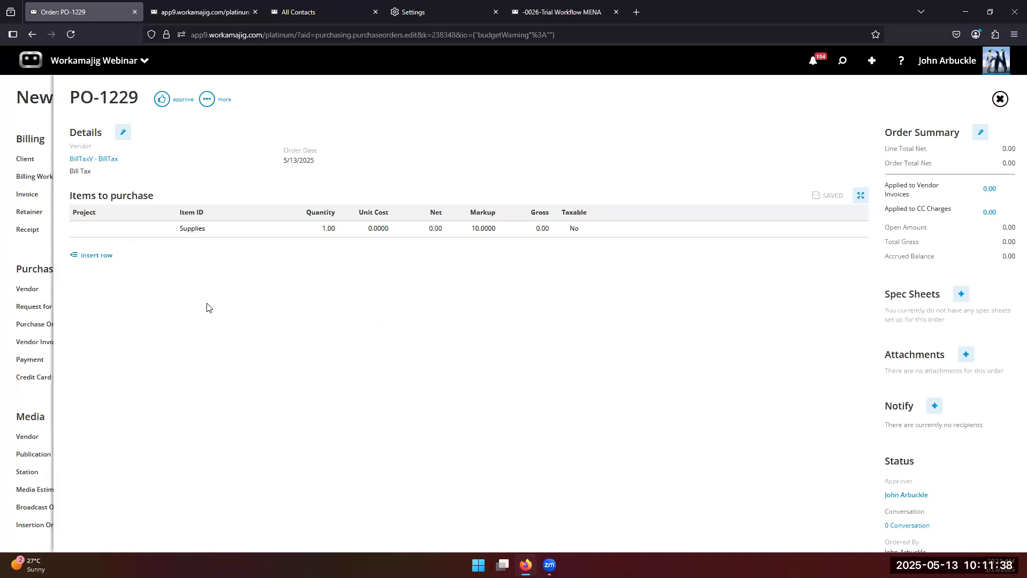
Reopen and leave the Supplies line several times, and try inserting blank item rows without filling them in.
left_click(217, 236)
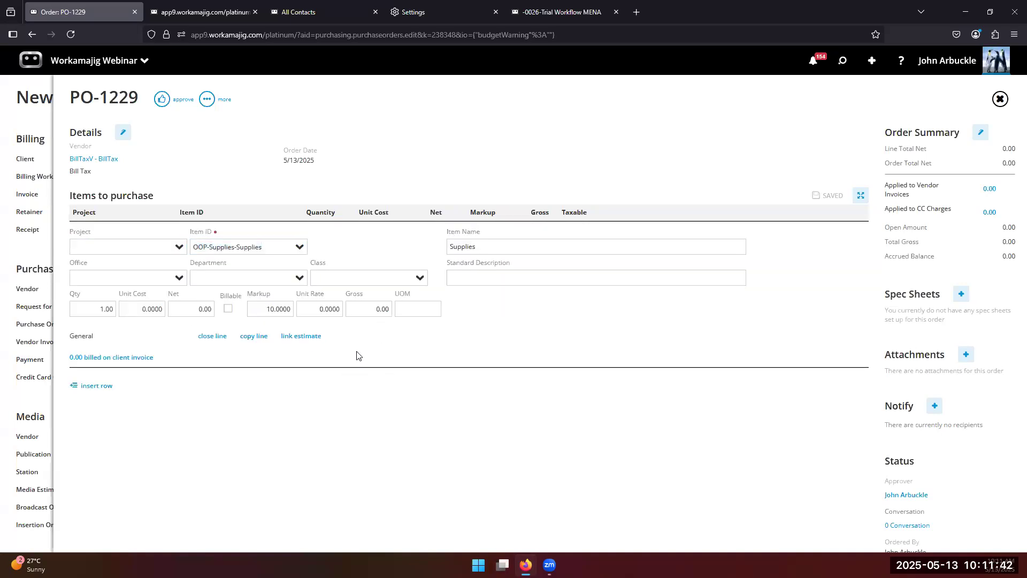
left_click(417, 401)
left_click(95, 255)
left_click(199, 408)
left_click(107, 256)
left_click(306, 367)
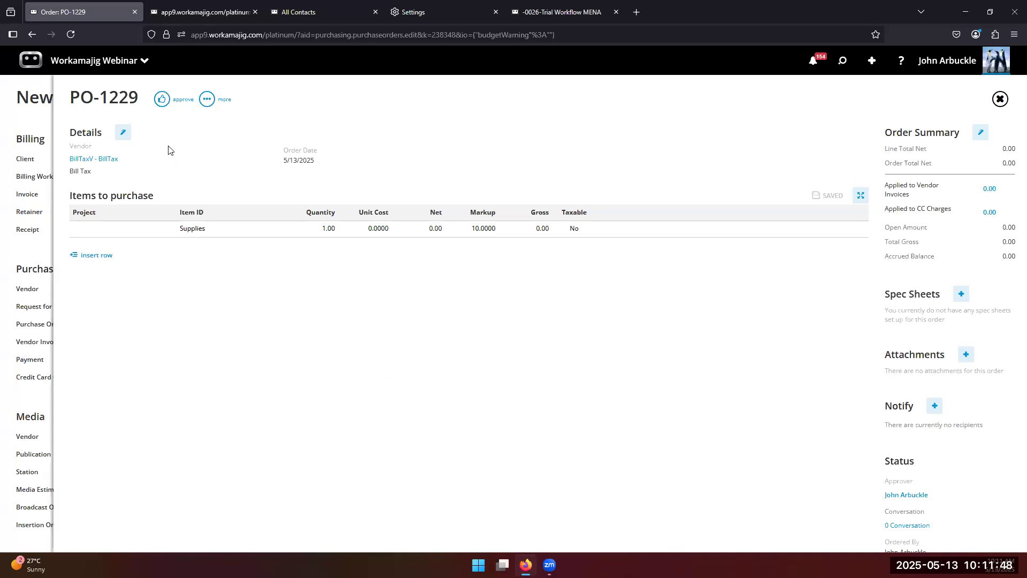
left_click(268, 231)
left_click(582, 313)
left_click(525, 248)
left_click(545, 391)
Mark the Supplies order line as closed by moving through its fields to that action, and exit the purchase order.
left_click(491, 235)
key("Tab")
key("Tab")
key("Tab")
key("Tab")
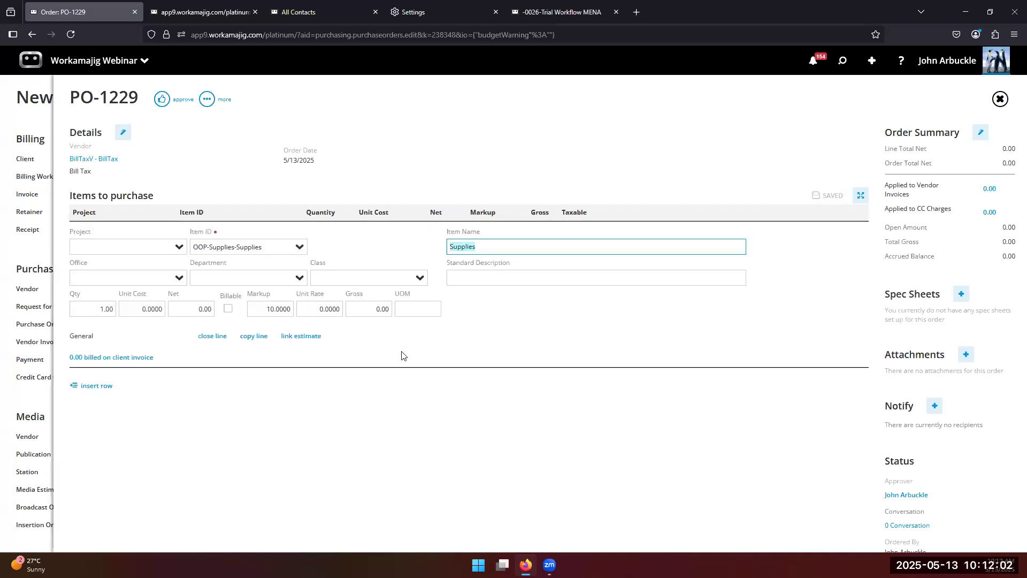
key("Tab")
key("Tab")
key("Return")
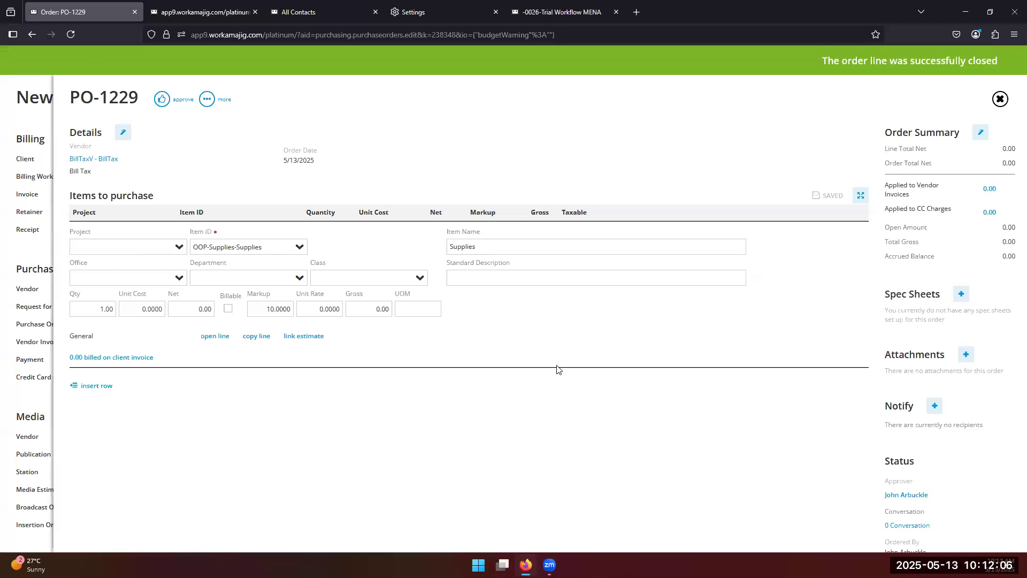
left_click(999, 99)
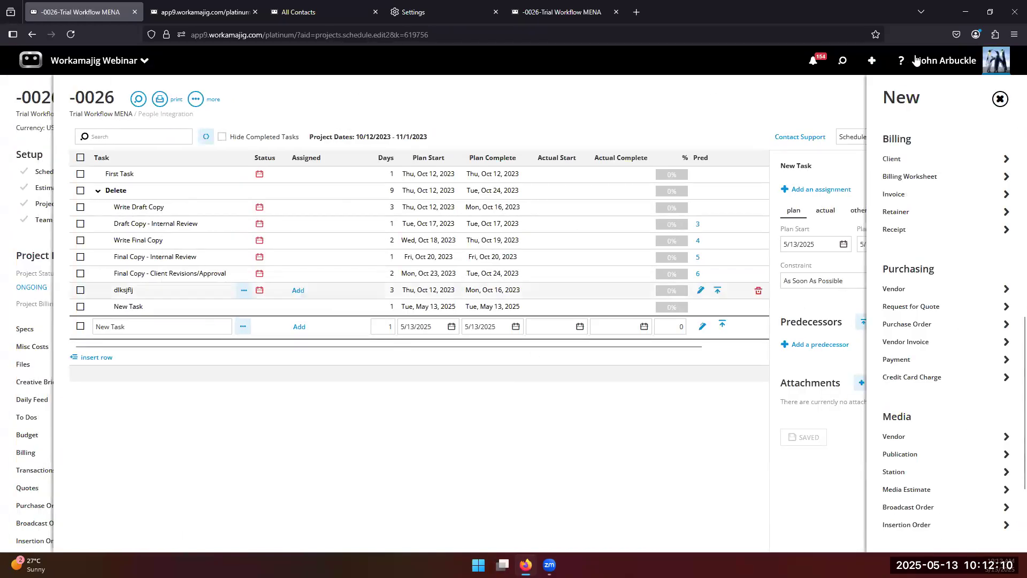
Start a new broadcast order for vendor BillTaxV-BillTax on project 16-0007-New Deliverable and try to save it.
scroll(915, 388, "down", 3)
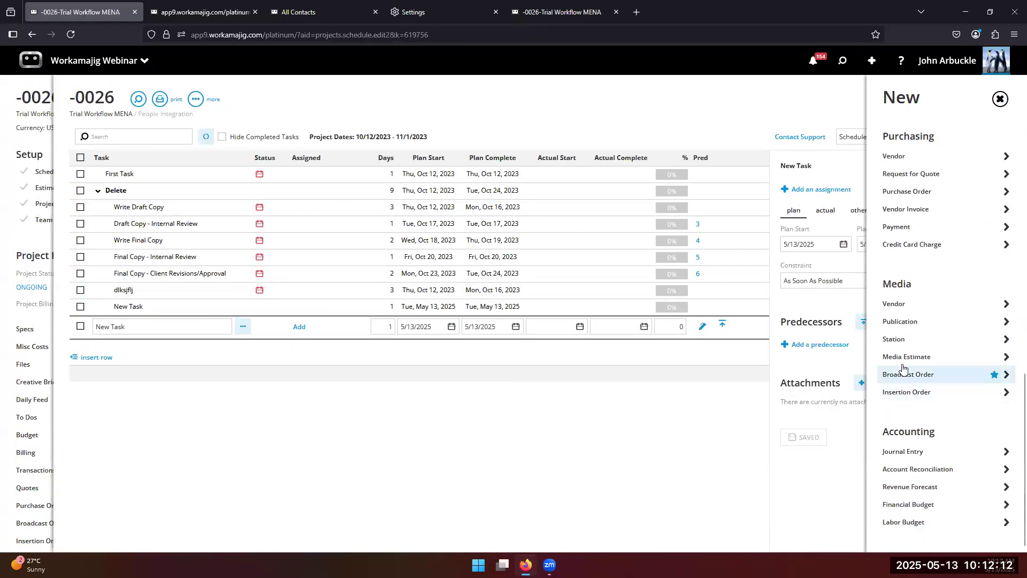
scroll(904, 455, "up", 1)
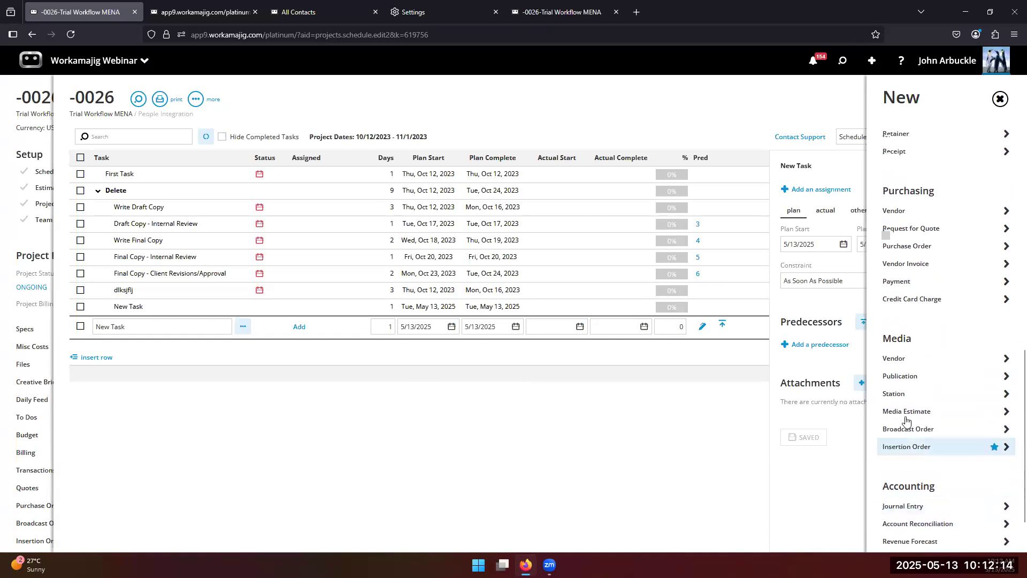
left_click(910, 428)
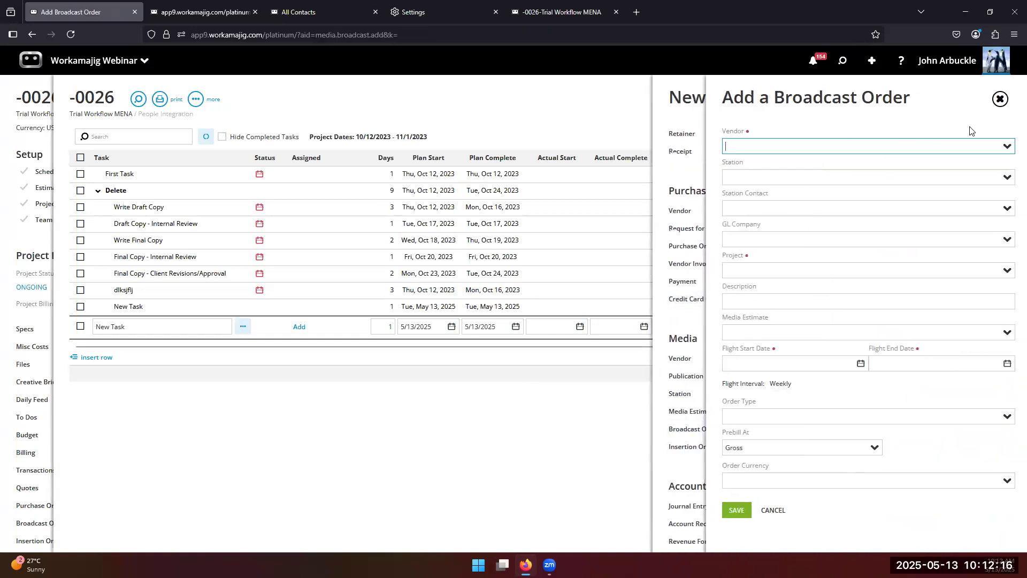
left_click(1006, 146)
left_click(814, 204)
left_click(1011, 272)
left_click(810, 313)
left_click(747, 507)
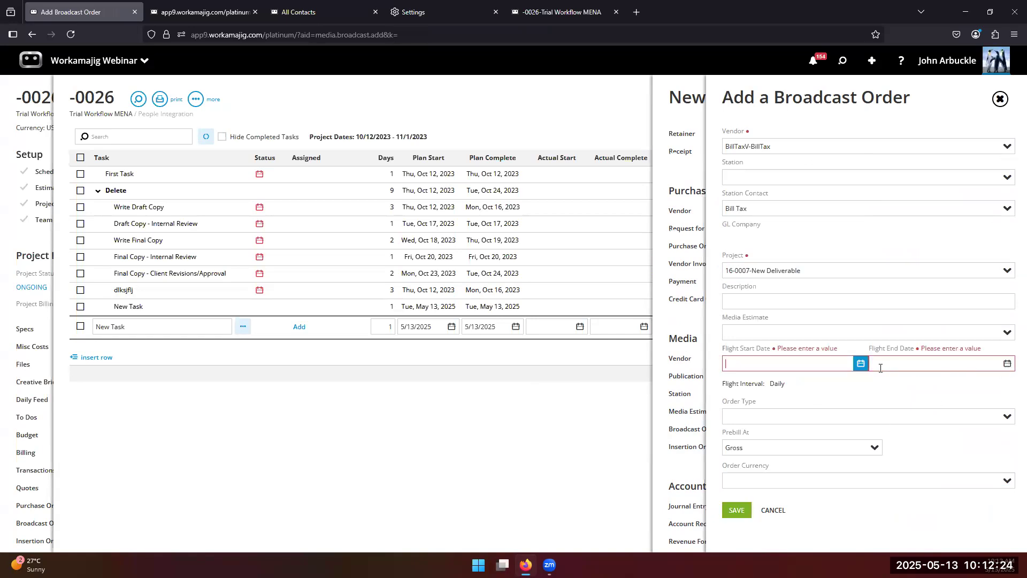
Set the broadcast order's flight dates from 5/5/2025 to 5/28/2025 and save the order.
left_click(861, 364)
left_click(755, 432)
left_click(1007, 363)
left_click(942, 465)
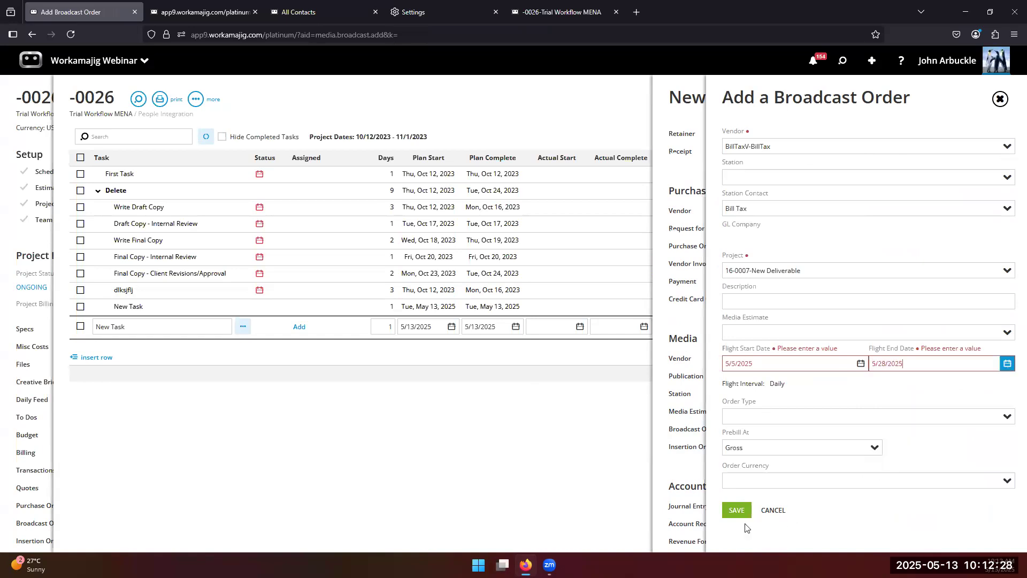
left_click(736, 510)
Insert a first buy line in the broadcast order and assign it the Digital item.
left_click(95, 271)
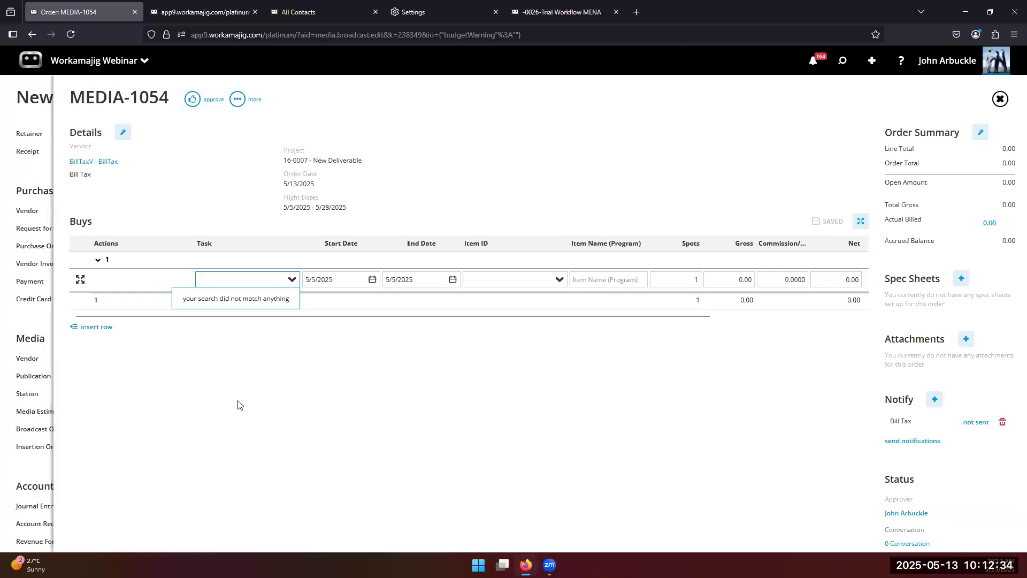
key("Tab")
key("Tab")
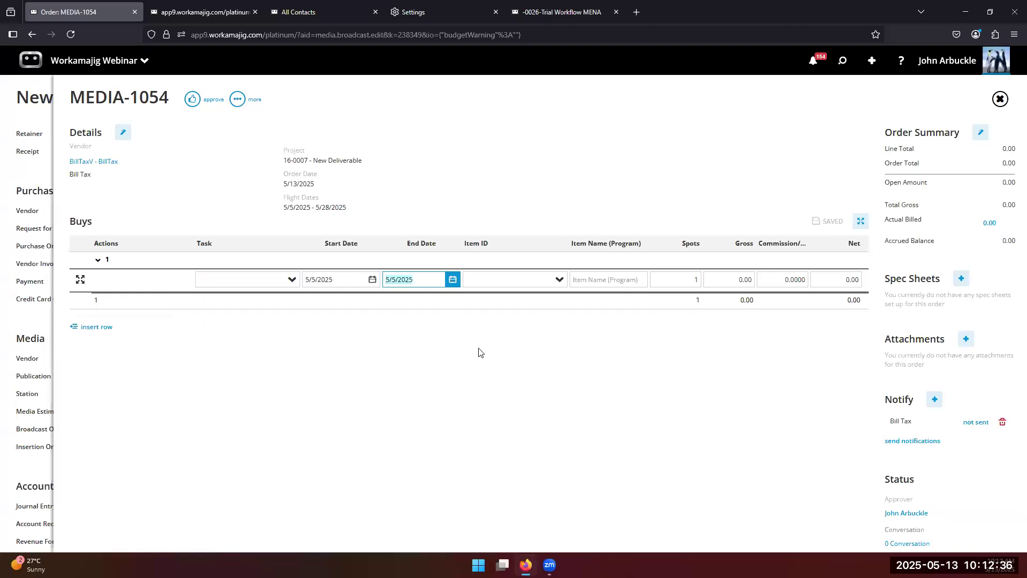
key("Tab")
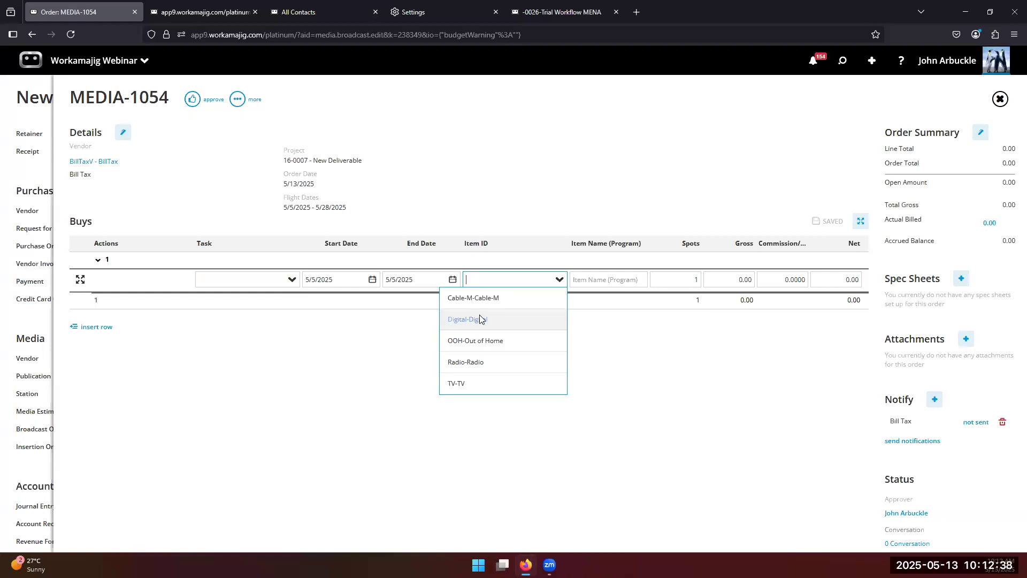
left_click(479, 320)
Set the Digital line's gross to 500, continue through its remaining fields into a new line, and abandon that blank line.
key("Tab")
key("Tab")
key("Tab")
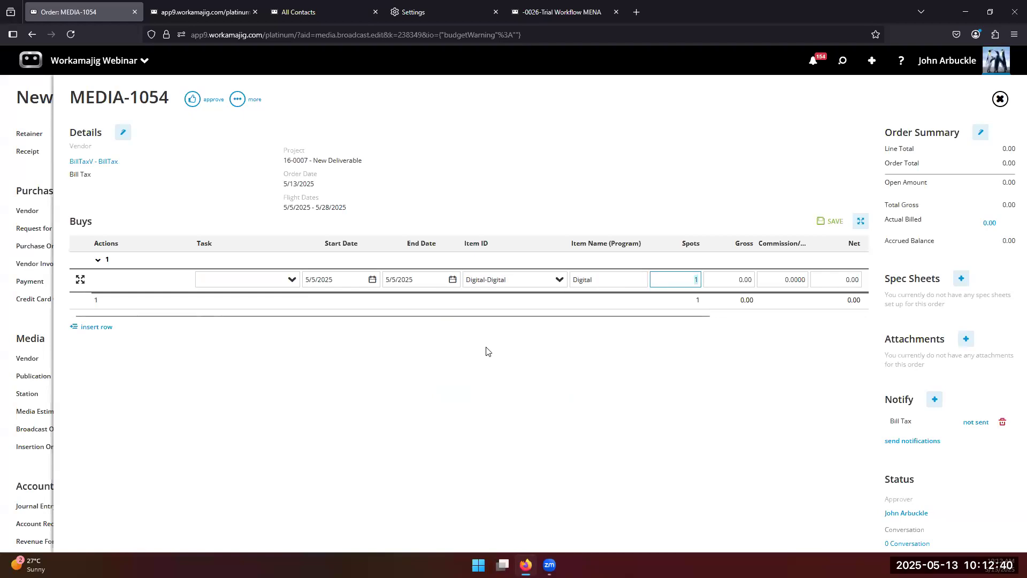
type("5")
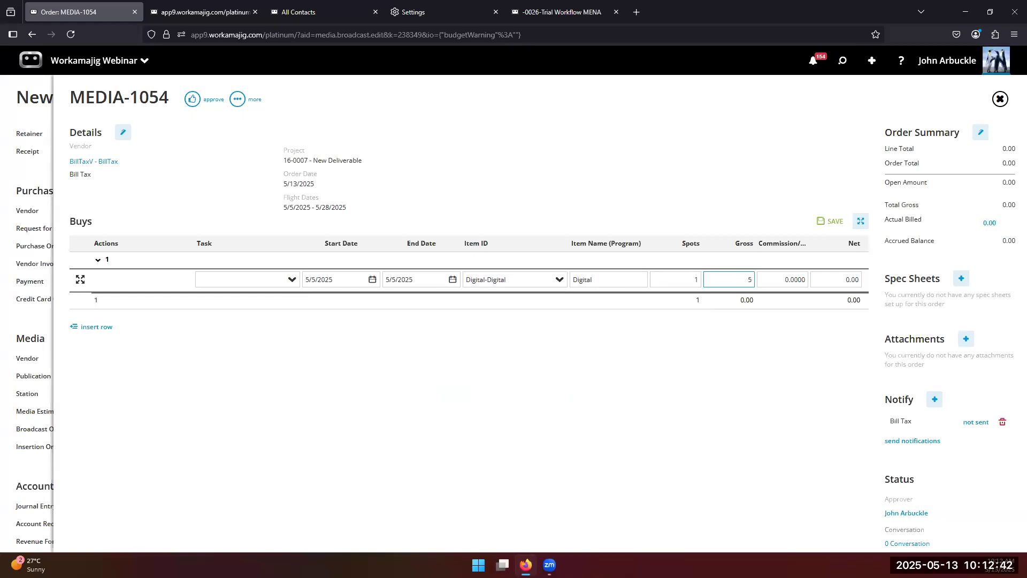
key("Tab")
key("Tab")
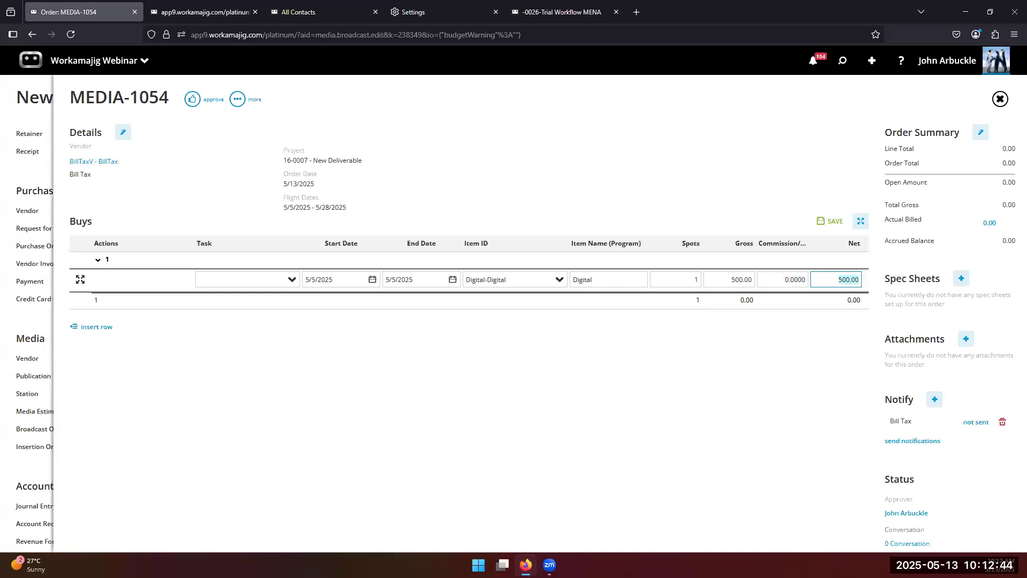
key("Tab")
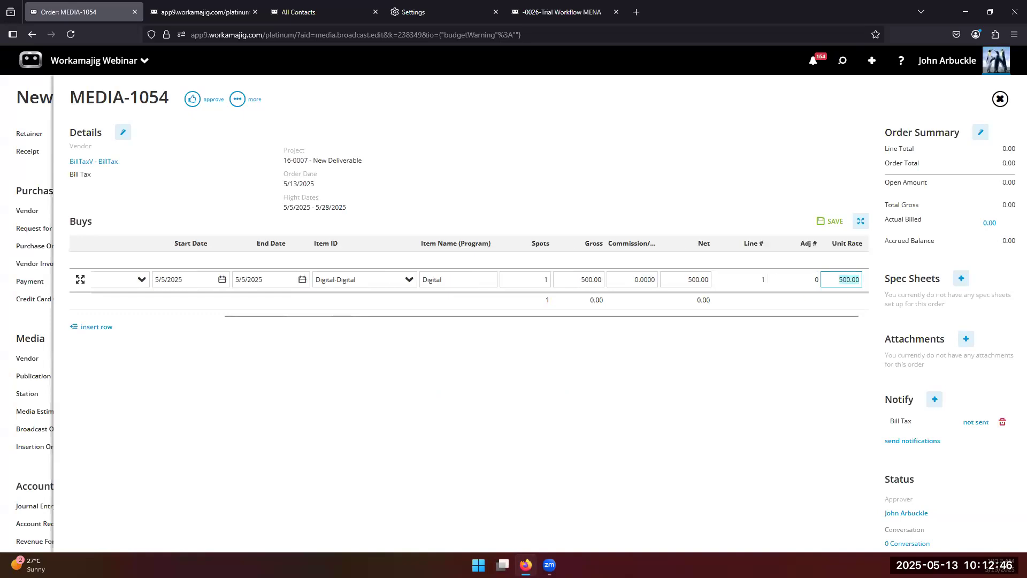
key("Tab")
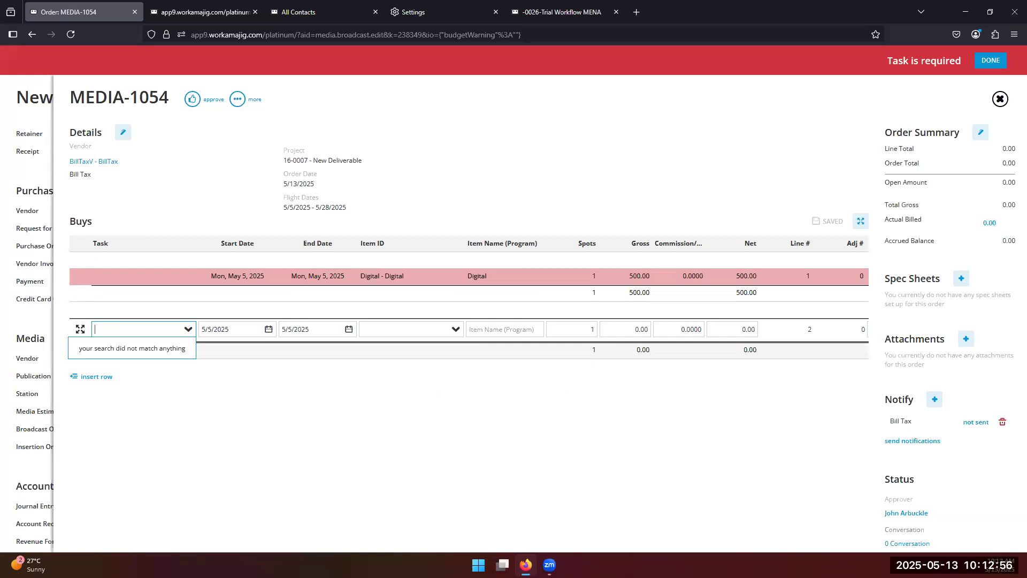
left_click(216, 214)
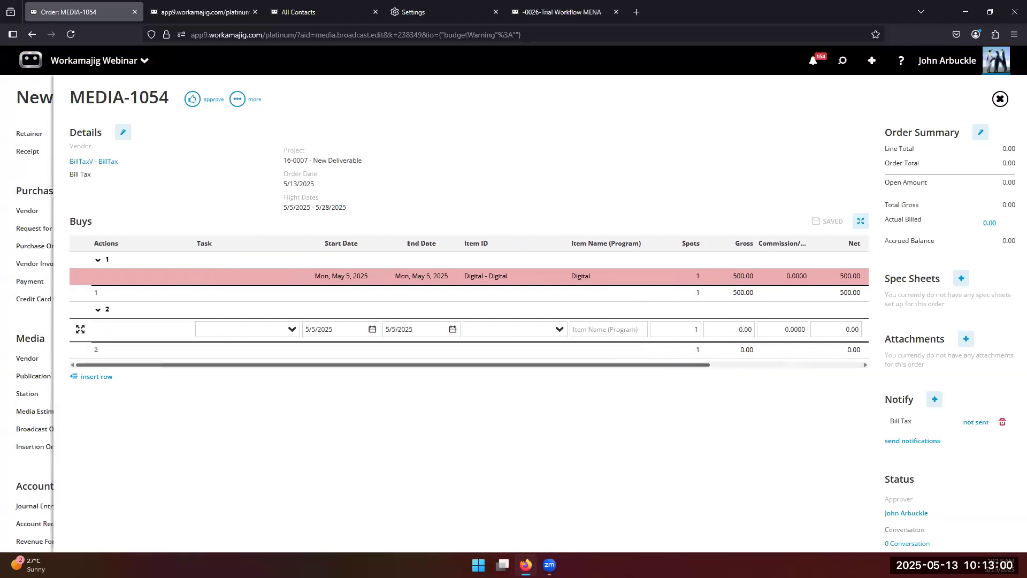
Expand the Digital buy line's details and change its project to Oppty-64-0003-Template-Video Production.
left_click(112, 280)
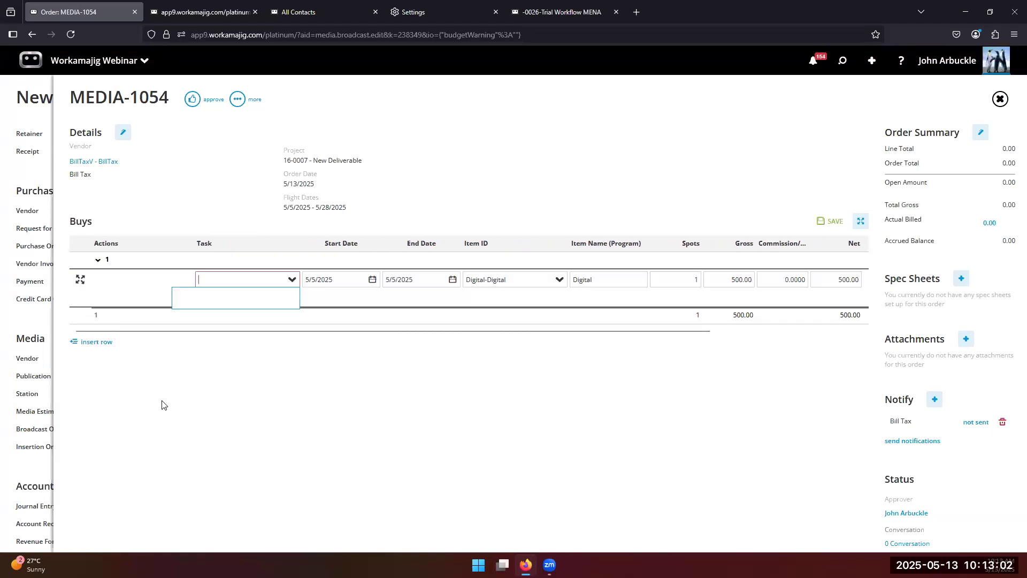
left_click(196, 425)
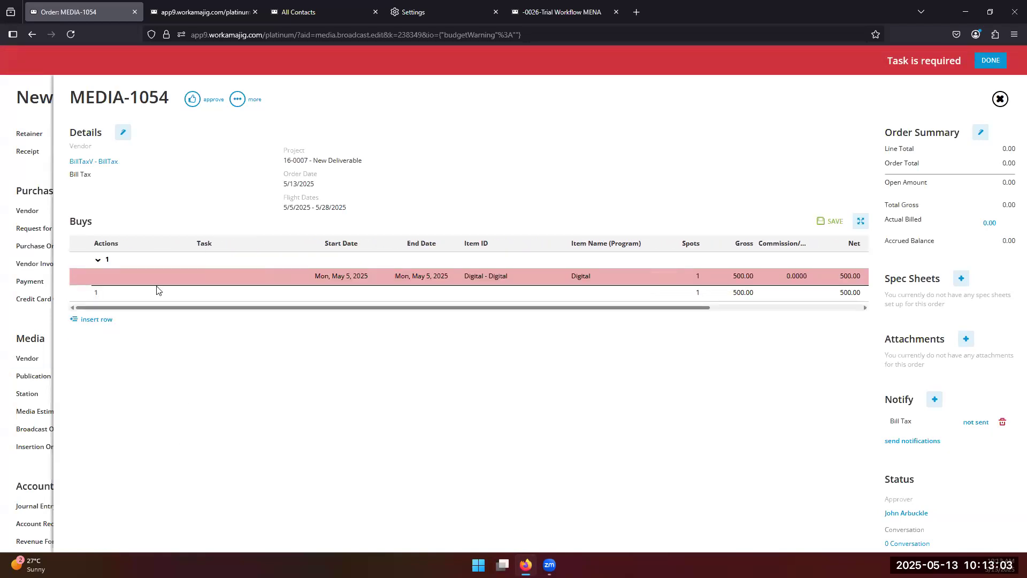
left_click(254, 283)
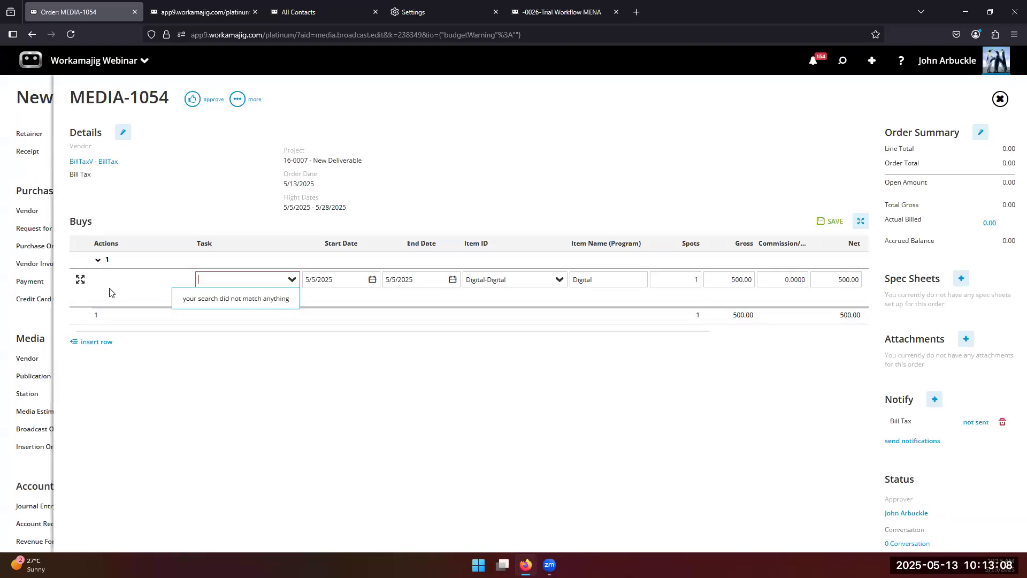
left_click(81, 280)
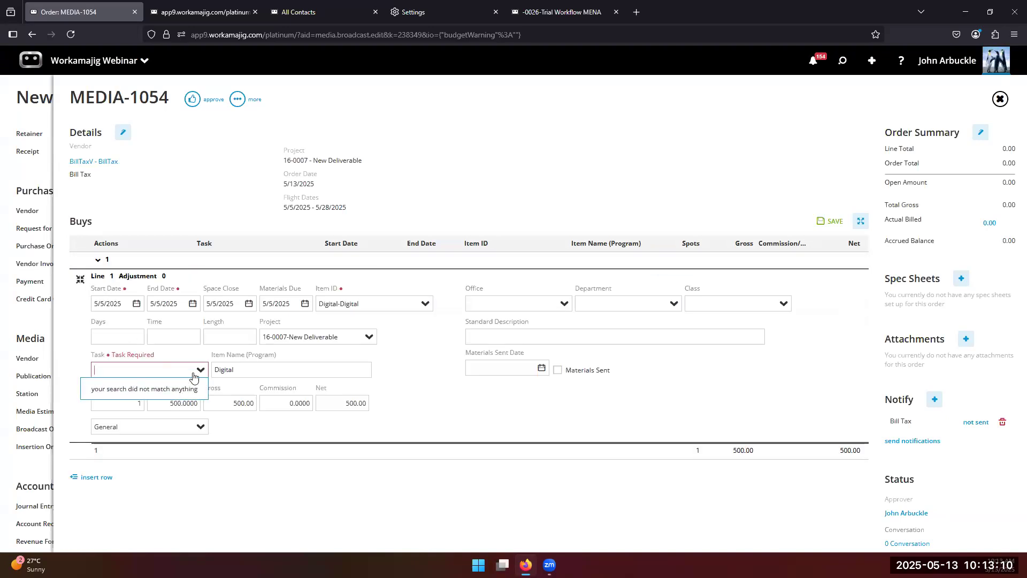
left_click(370, 337)
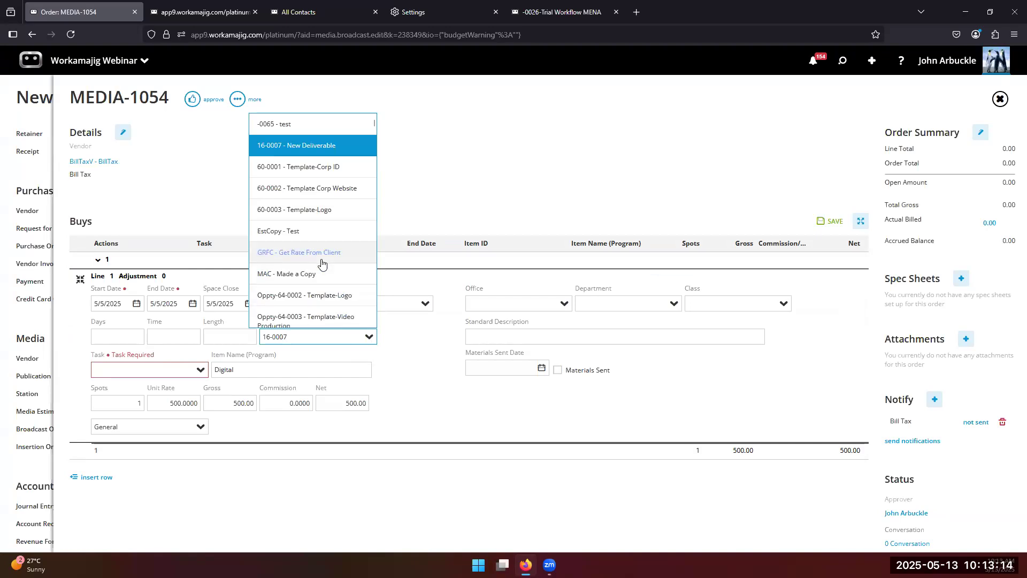
scroll(325, 214, "down", 3)
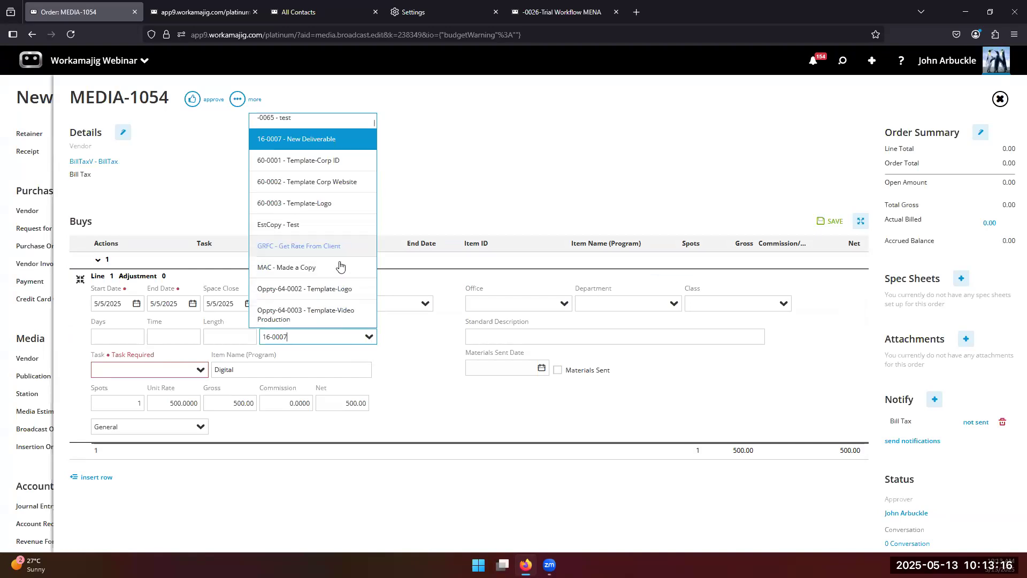
left_click(325, 214)
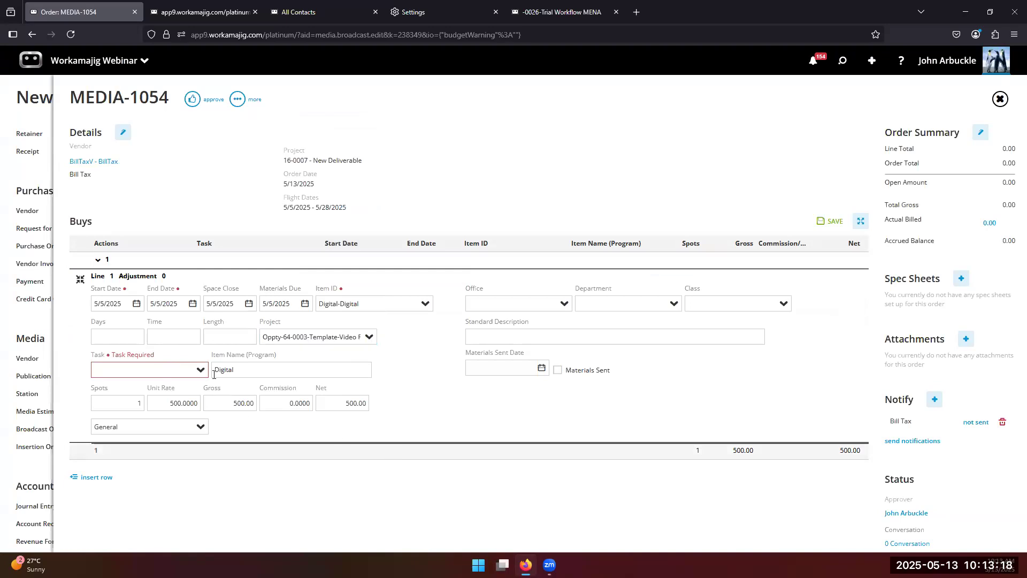
Assign task 2.1 - Casting/Preproduction to the Digital buy line, collapse its details, and save the line.
left_click(200, 371)
left_click(133, 281)
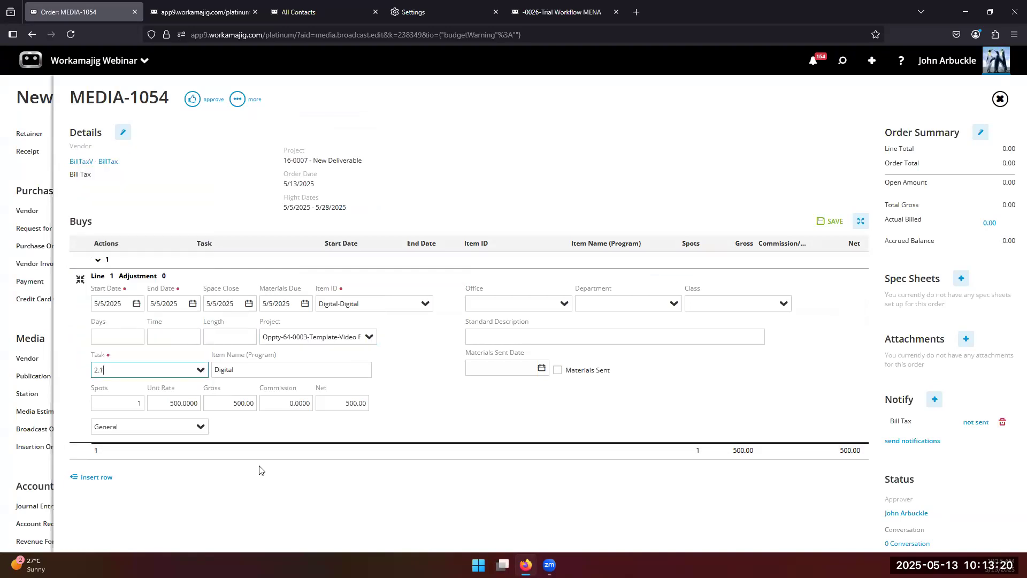
left_click(81, 279)
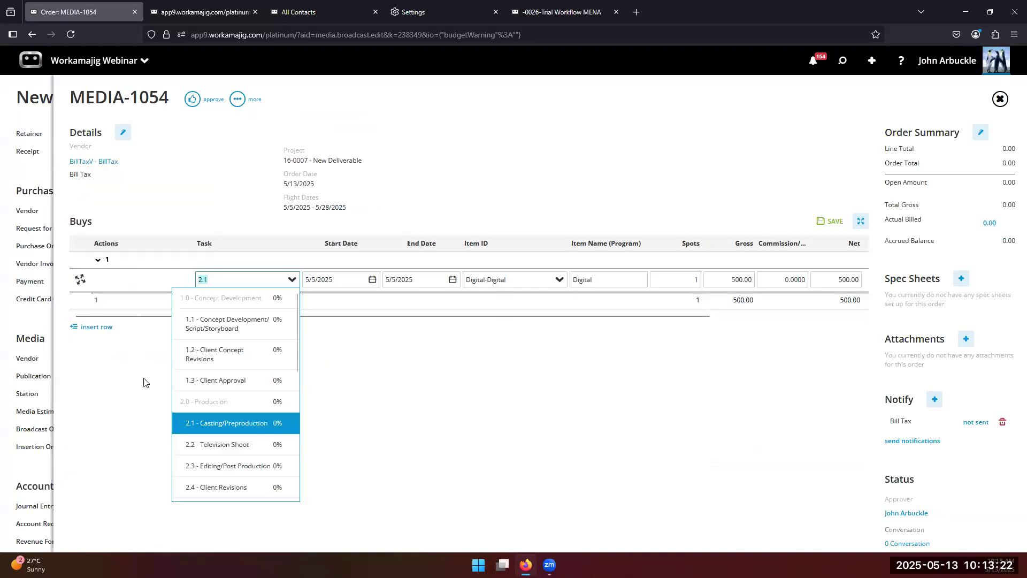
left_click(88, 406)
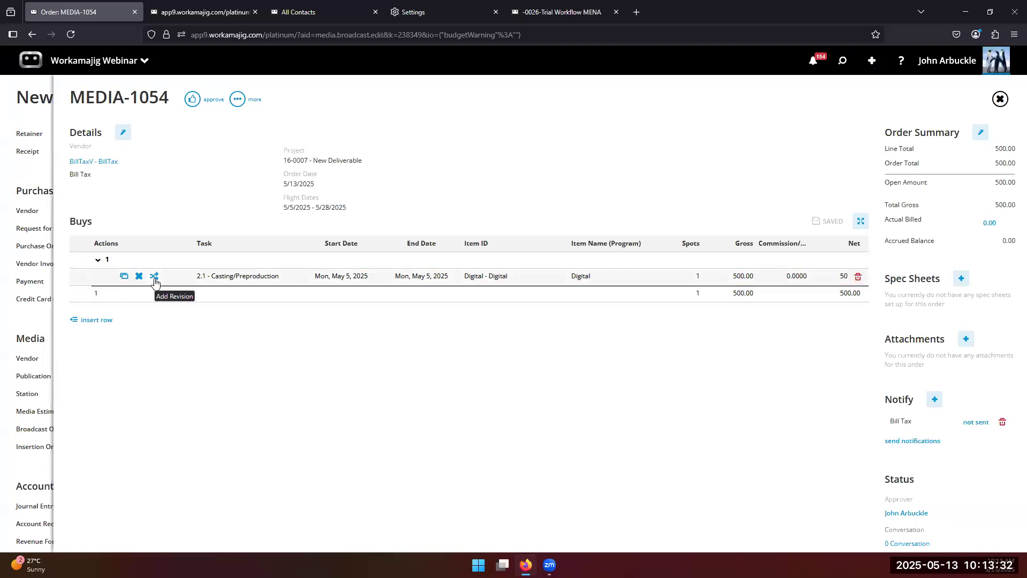
Copy the first Digital buy line five times to create lines 2 to 6.
left_click(124, 277)
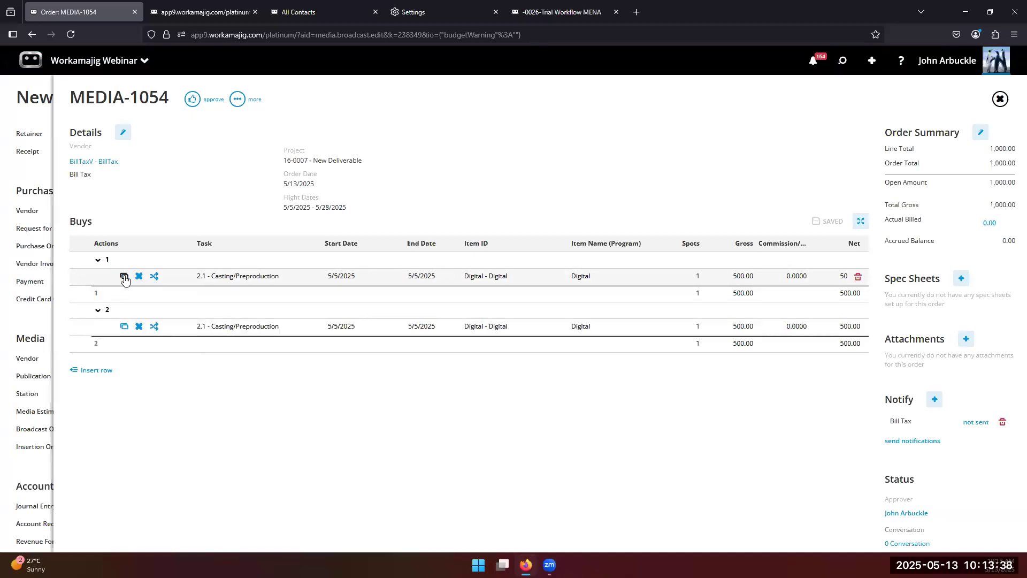
left_click(124, 277)
left_click(124, 276)
left_click(124, 276)
left_click(124, 277)
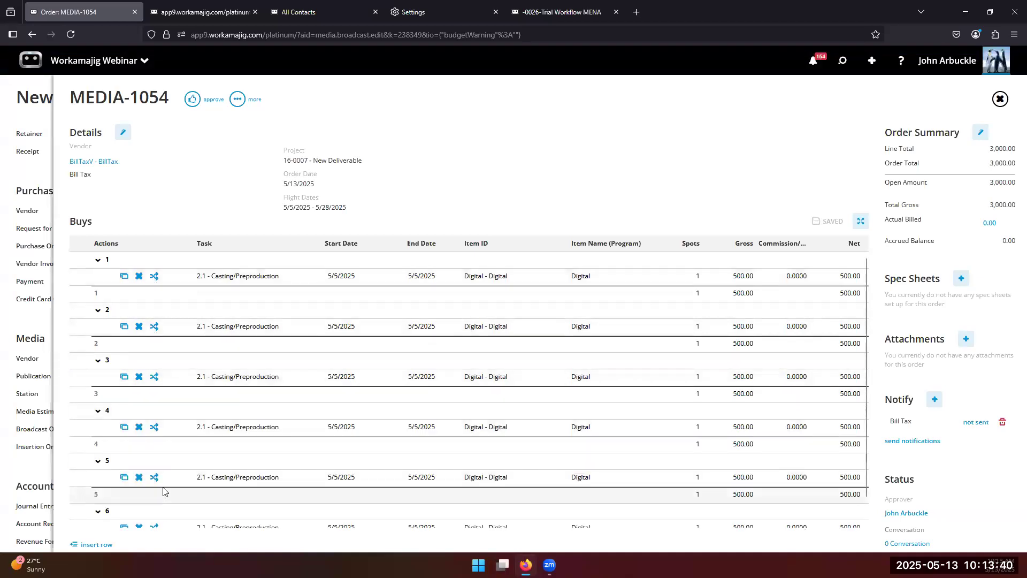
scroll(163, 488, "down", 1)
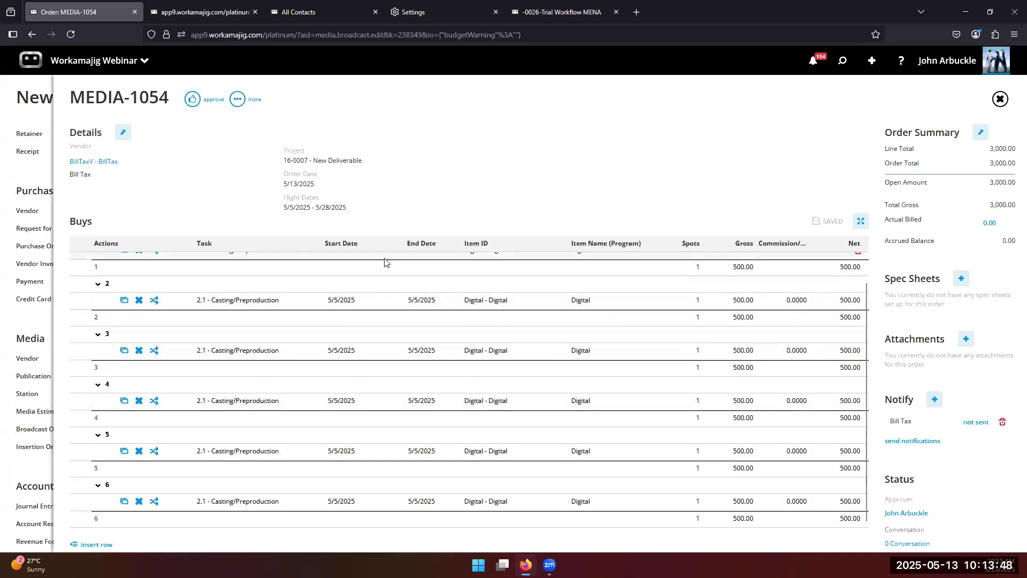
Bring up the Copy Order options for broadcast order MEDIA-1054 and dismiss them without copying.
left_click(237, 101)
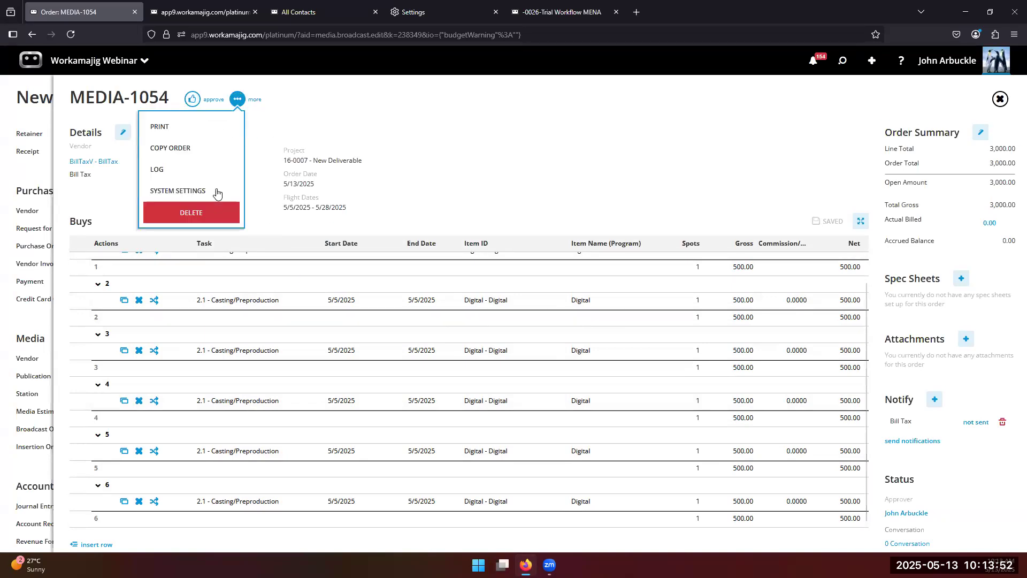
left_click(203, 148)
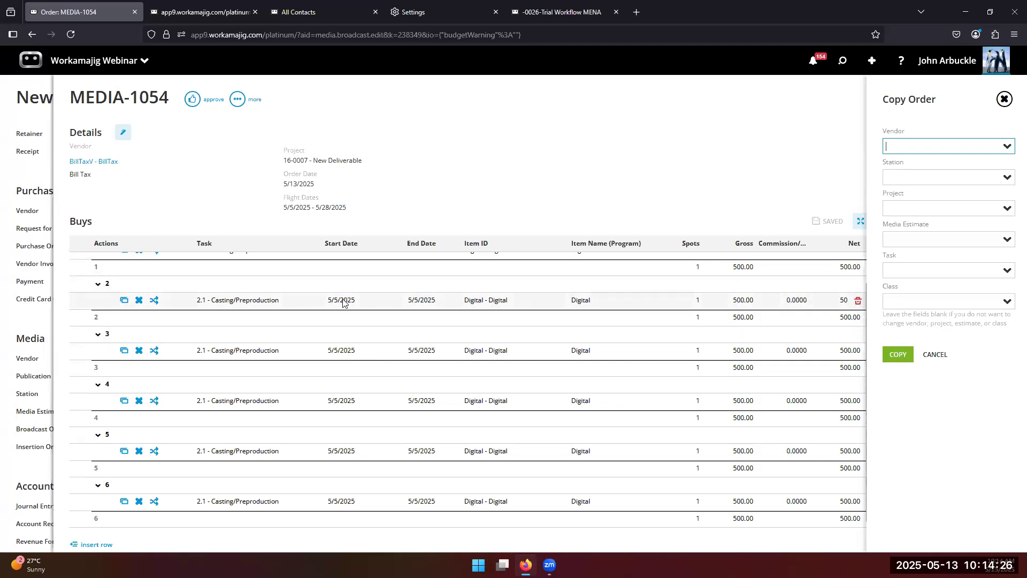
left_click_drag(548, 209, 225, 218)
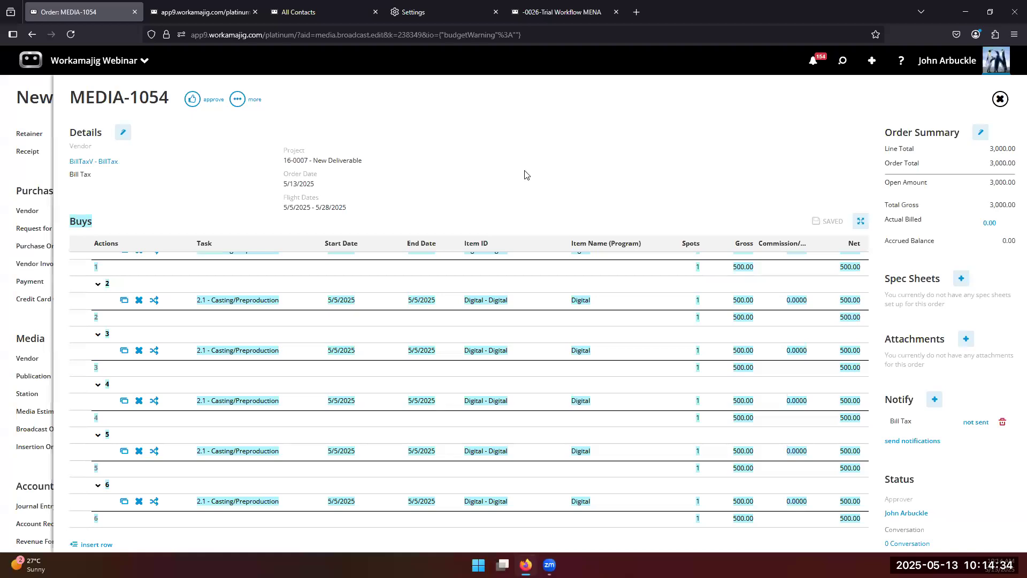
Close the broadcast order and all stacked project screens to return to the Projects list.
scroll(557, 192, "left", 6)
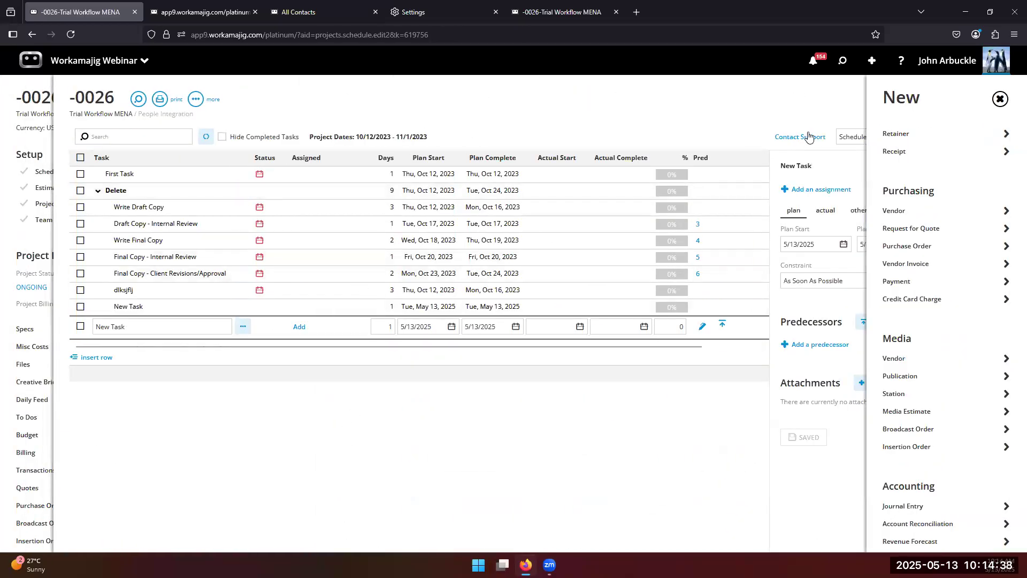
key("Escape")
key("Escape")
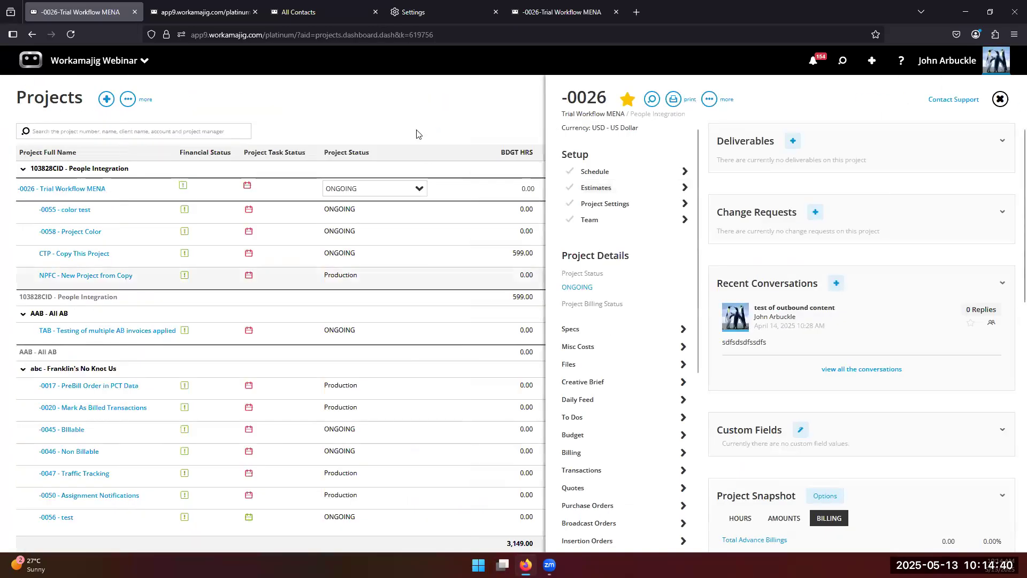
key("Escape")
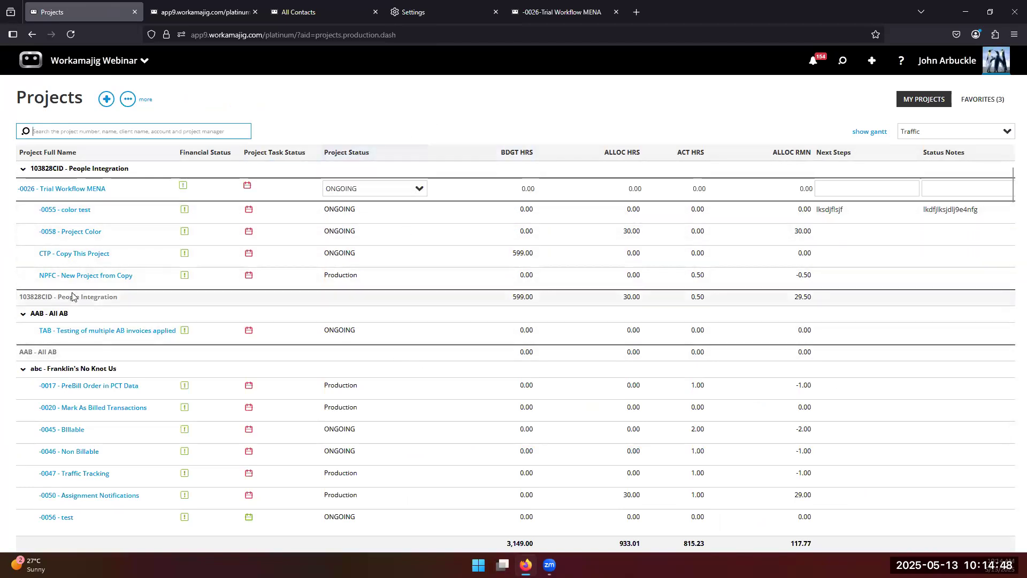
Open the -0055 color test project, view its Estimates list, and go back to the Projects list.
left_click(72, 213)
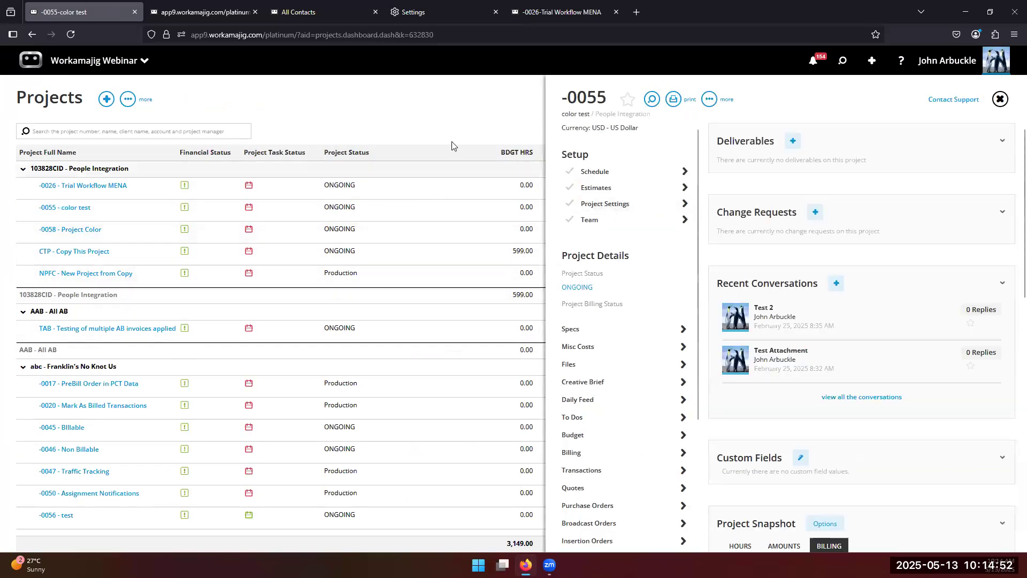
left_click(474, 140)
left_click(89, 207)
left_click(666, 187)
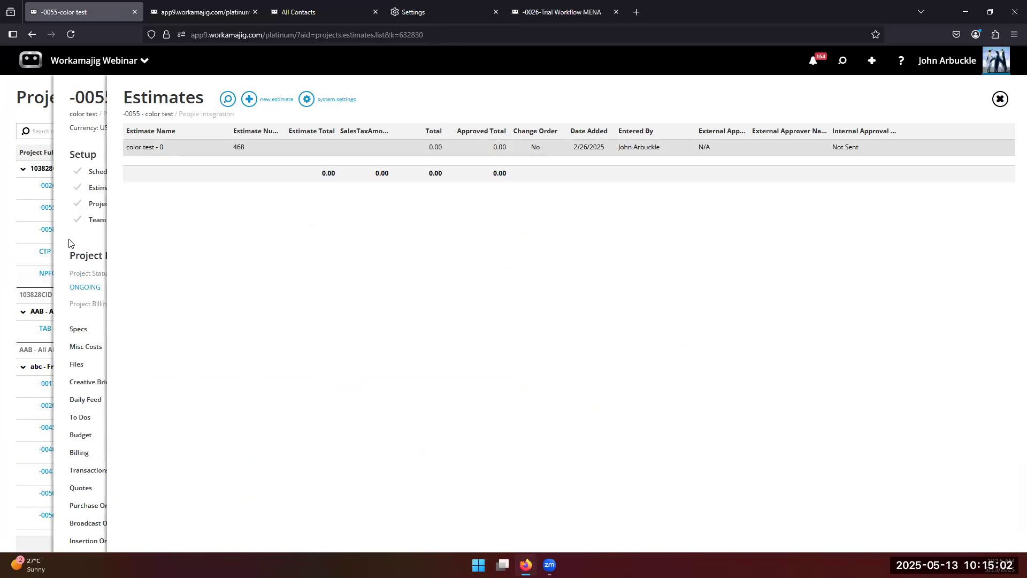
left_click(22, 278)
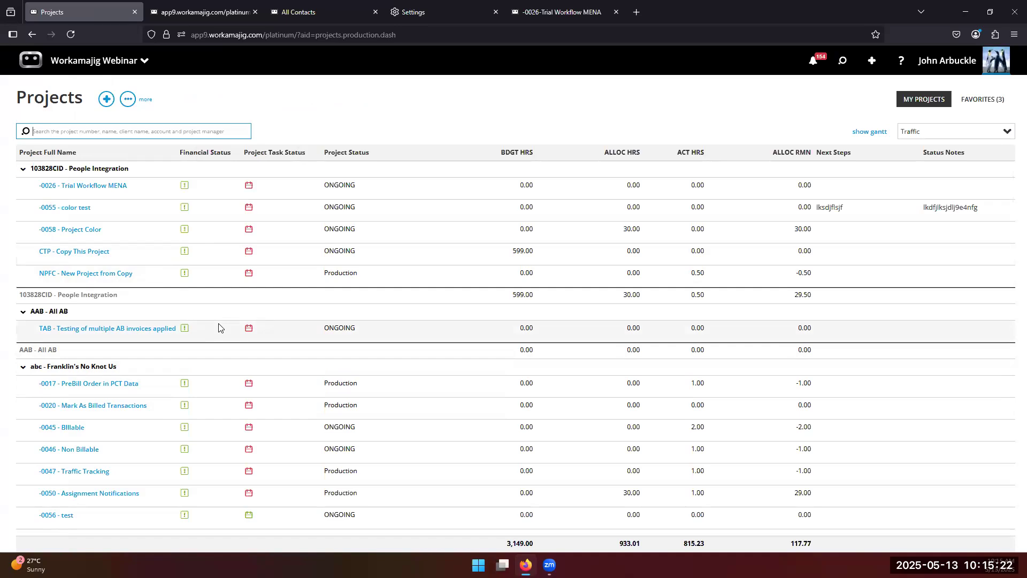
Go to the report center, open the CLIENT AGI MONTHLY report, and return to the favorite reports.
left_click(101, 61)
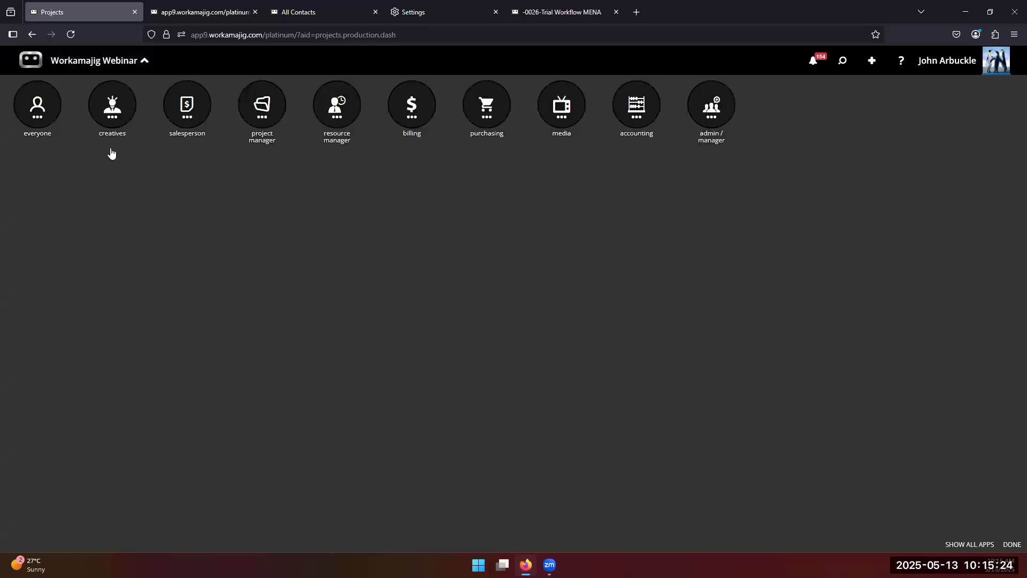
left_click(46, 119)
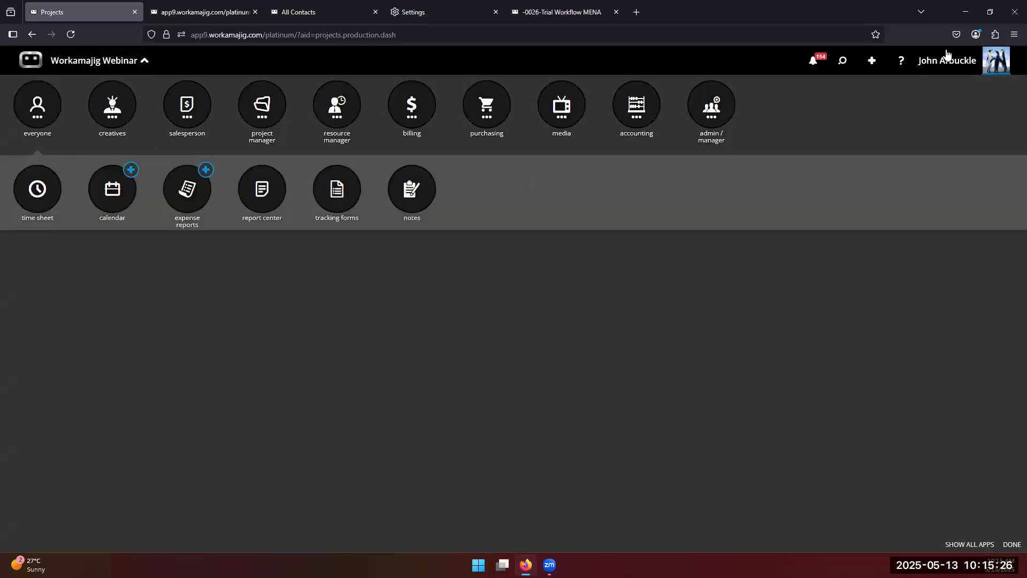
left_click(261, 197)
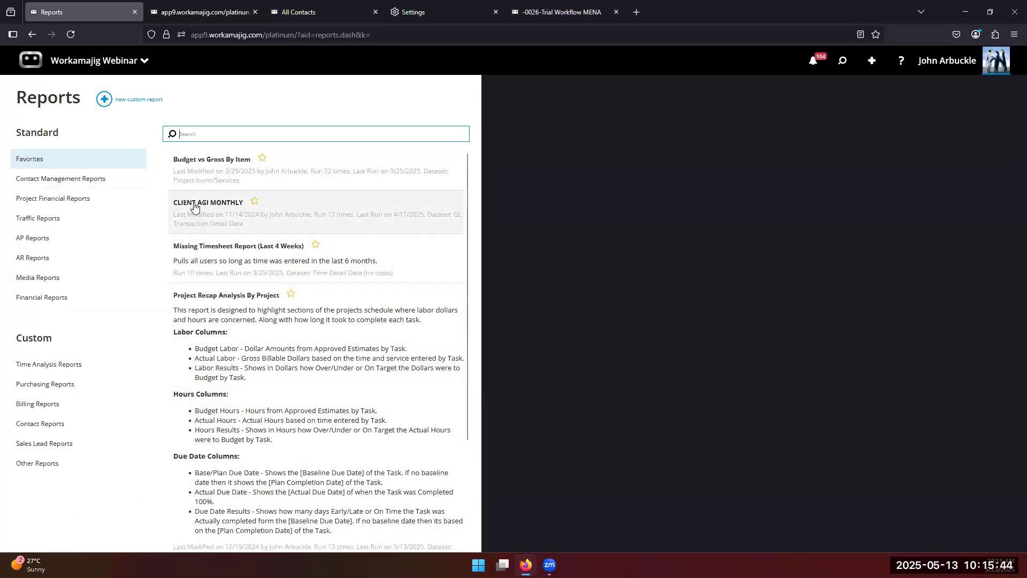
left_click(195, 204)
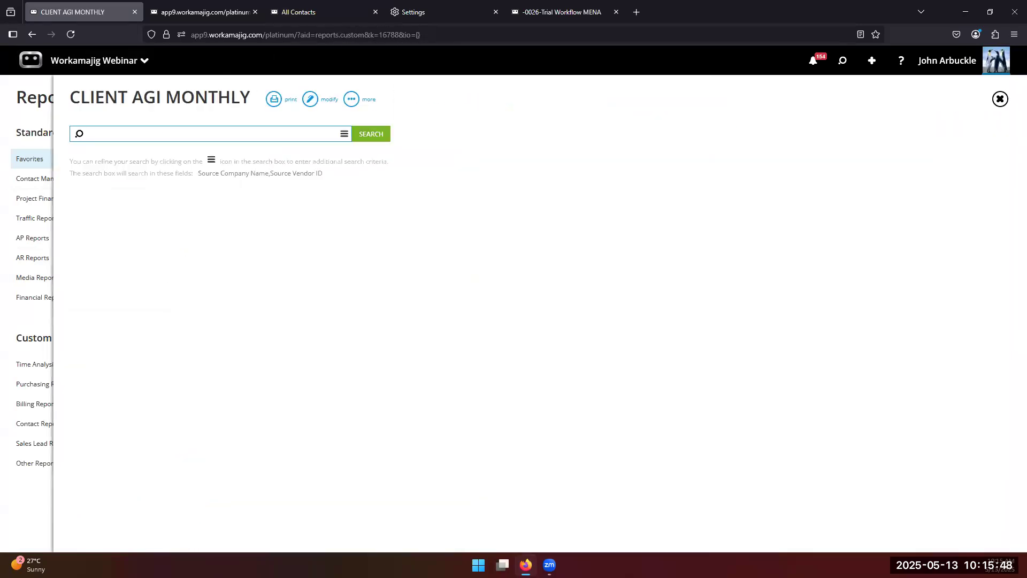
left_click(27, 322)
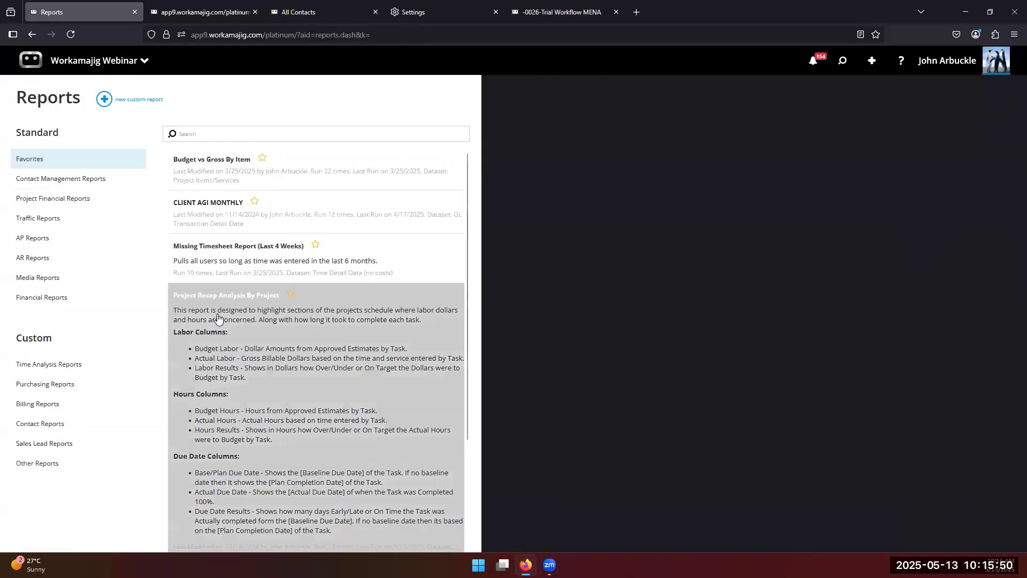
Open the Project Recap Analysis By Project report and save its page as a browser bookmark.
left_click(218, 319)
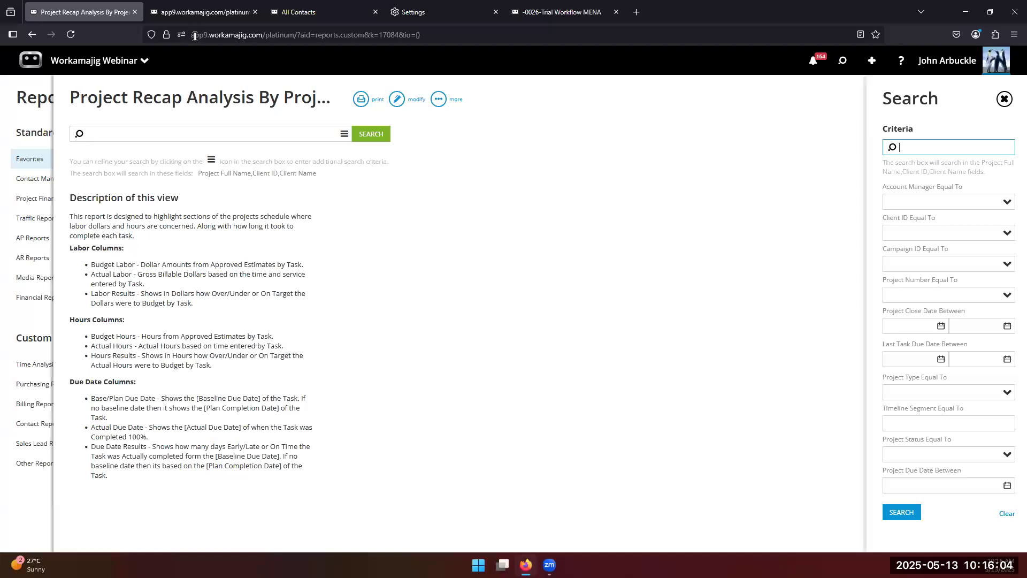
left_click_drag(192, 38, 445, 33)
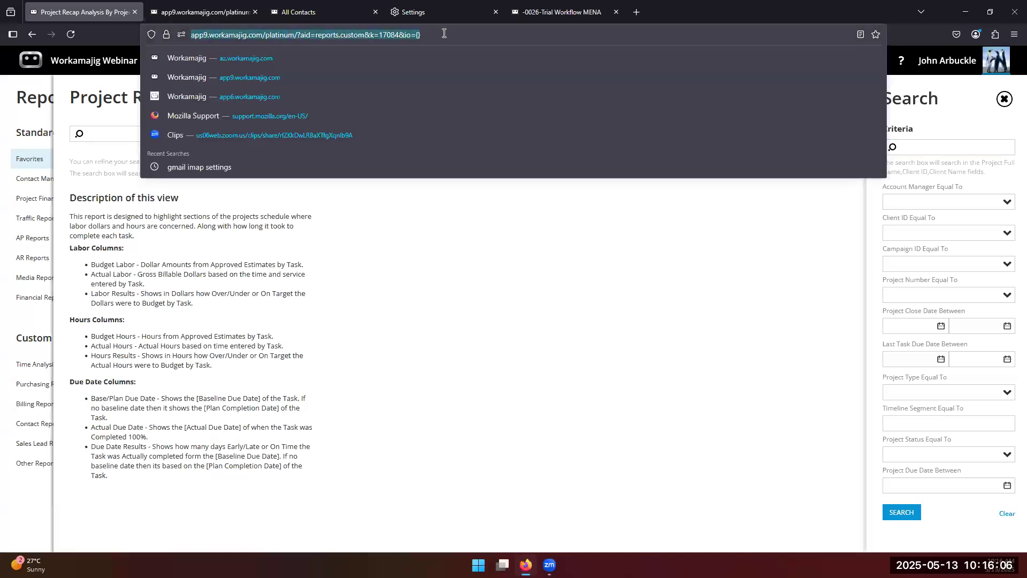
left_click(498, 239)
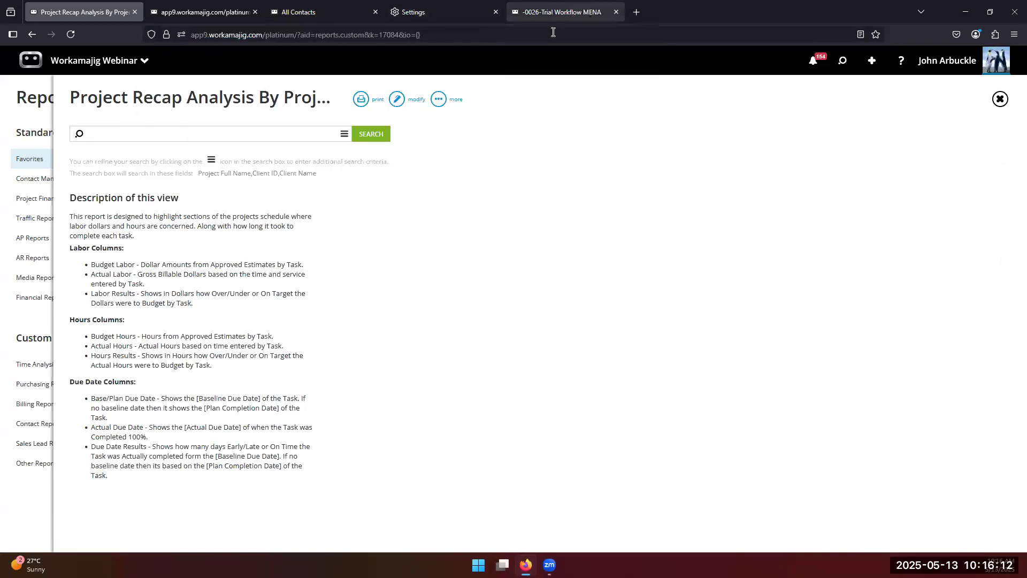
left_click(874, 35)
left_click(825, 176)
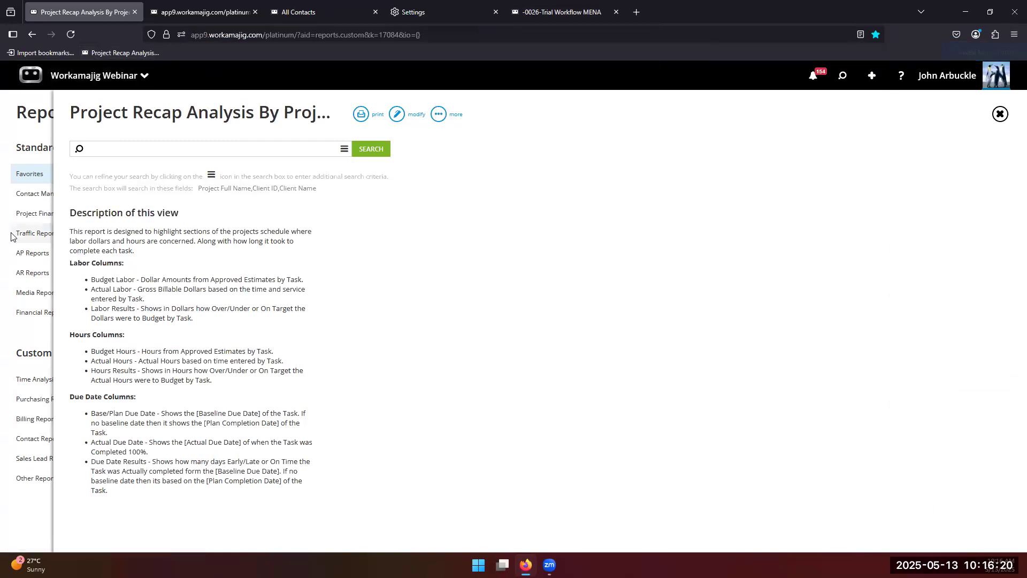
Return to the reports list, reopen Project Recap Analysis By Project from its bookmark, and run it without criteria.
left_click(33, 265)
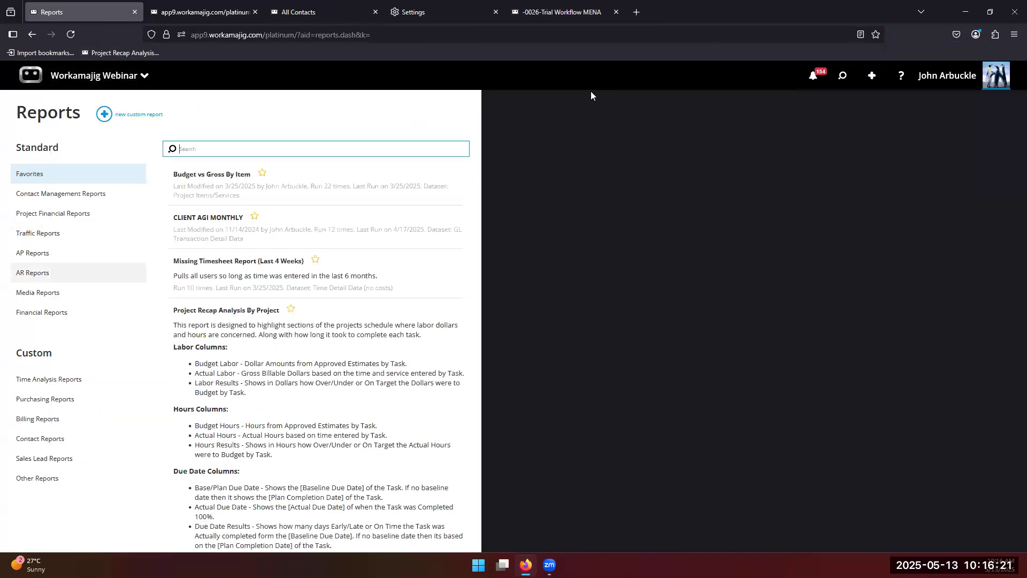
left_click(107, 53)
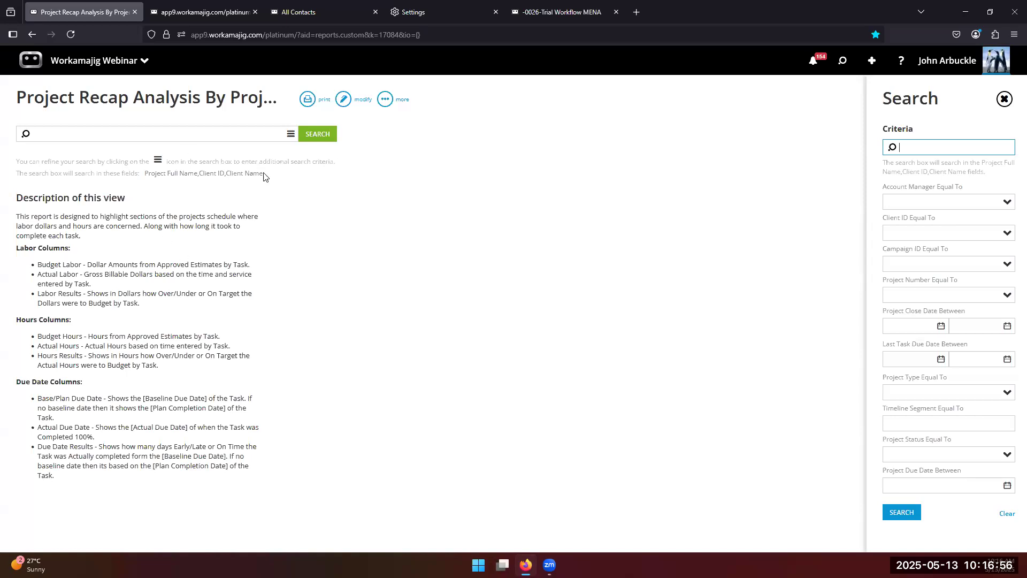
left_click(312, 139)
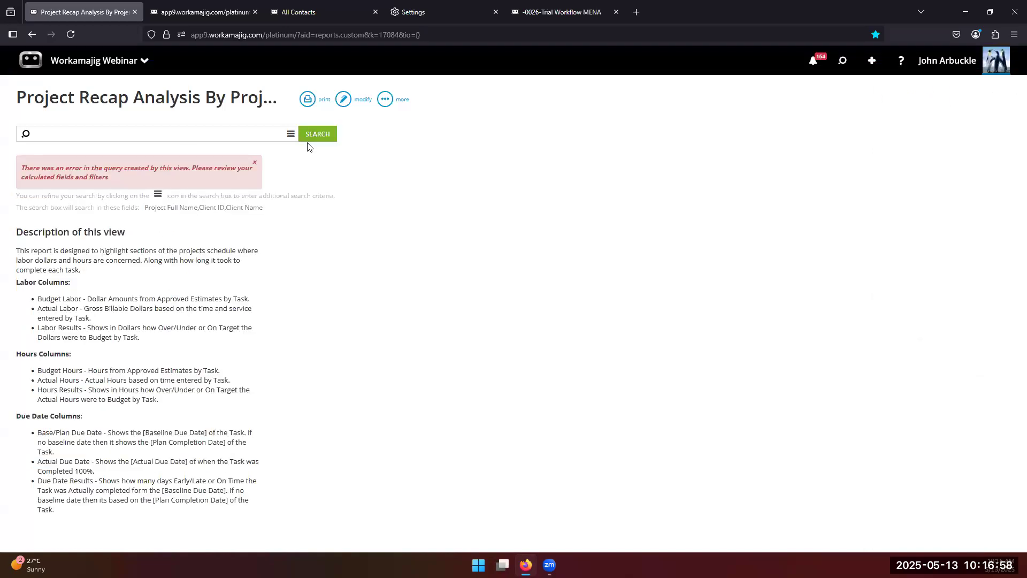
Run the CLIENT AGI MONTHLY report from the report center without criteria, and show the Traffic Reports category.
left_click(101, 73)
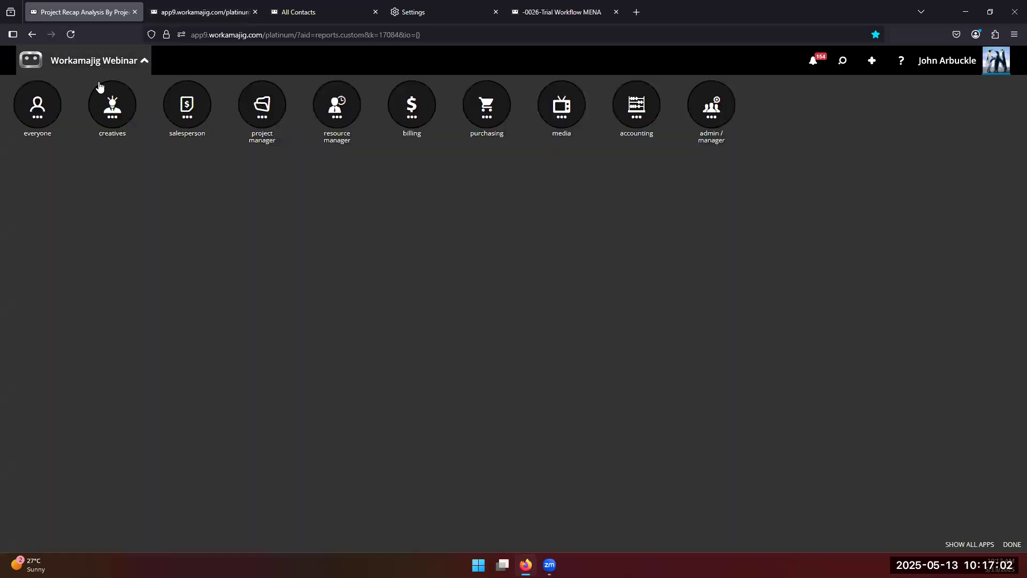
left_click(42, 119)
left_click(262, 208)
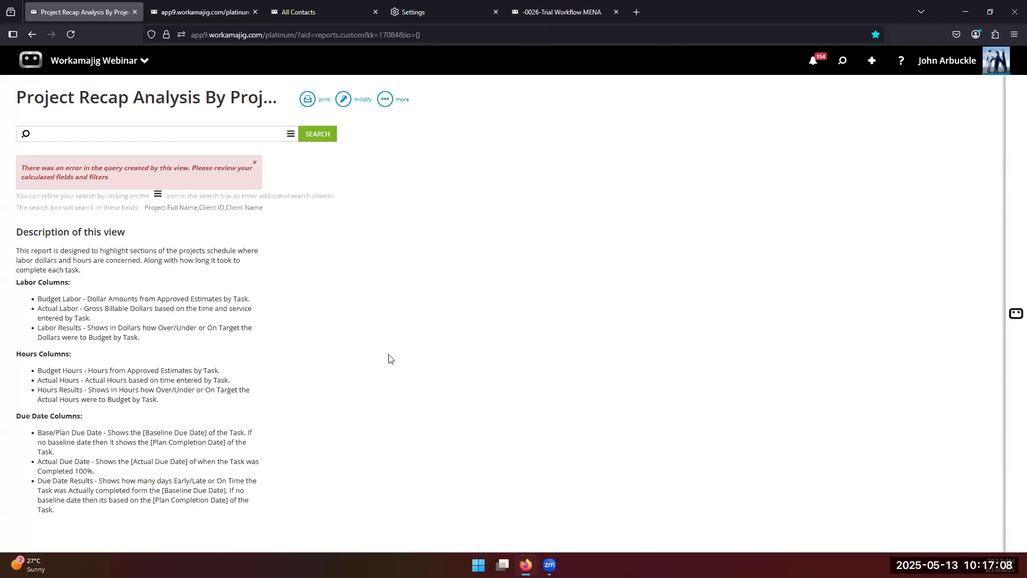
key("Escape")
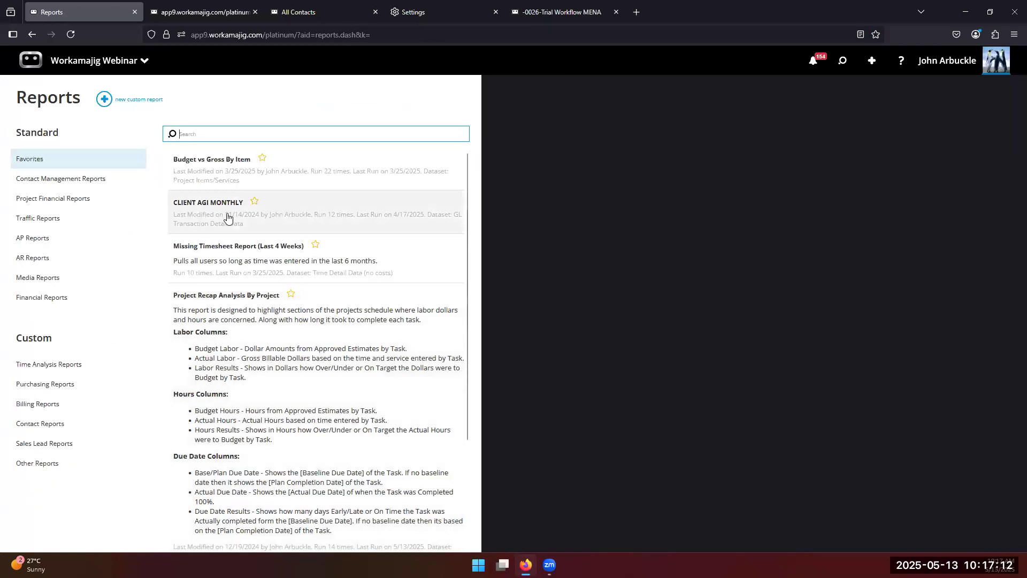
left_click(212, 216)
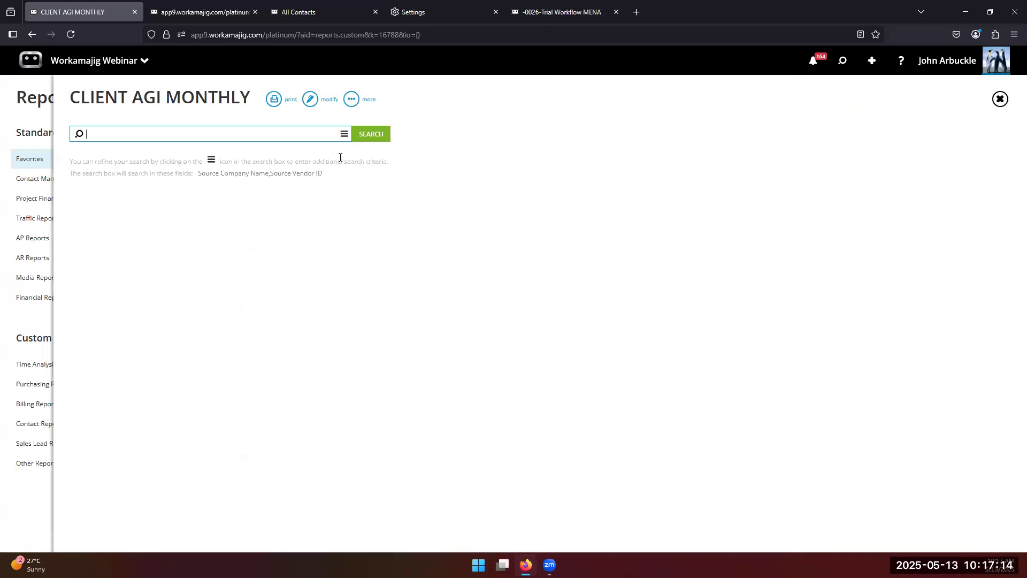
left_click(378, 135)
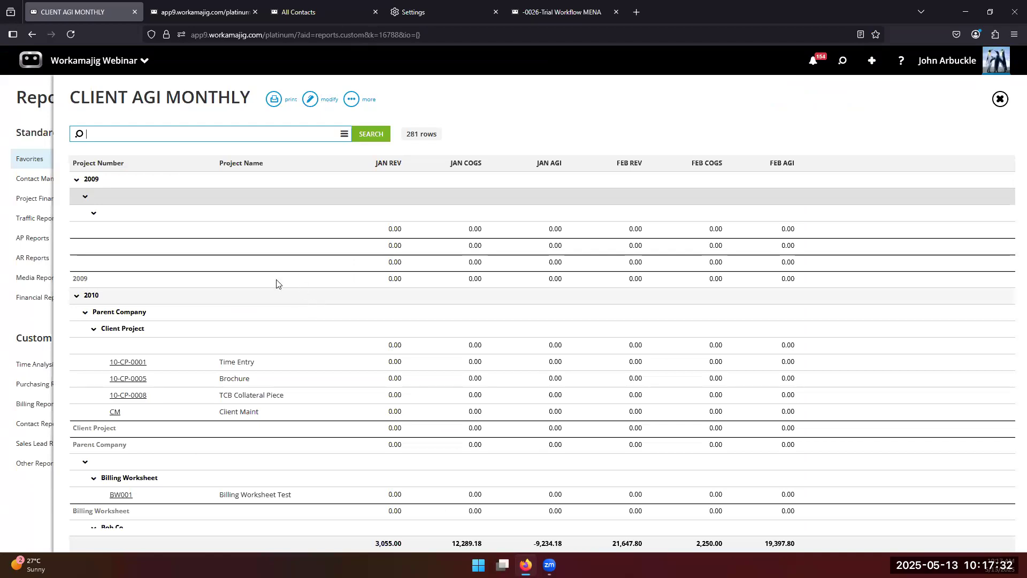
left_click(39, 324)
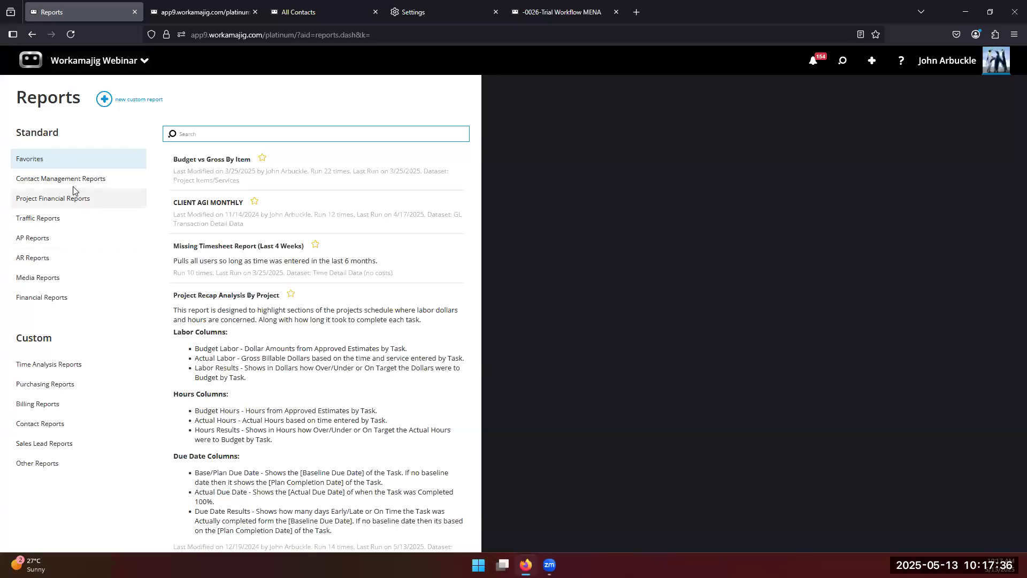
left_click(66, 220)
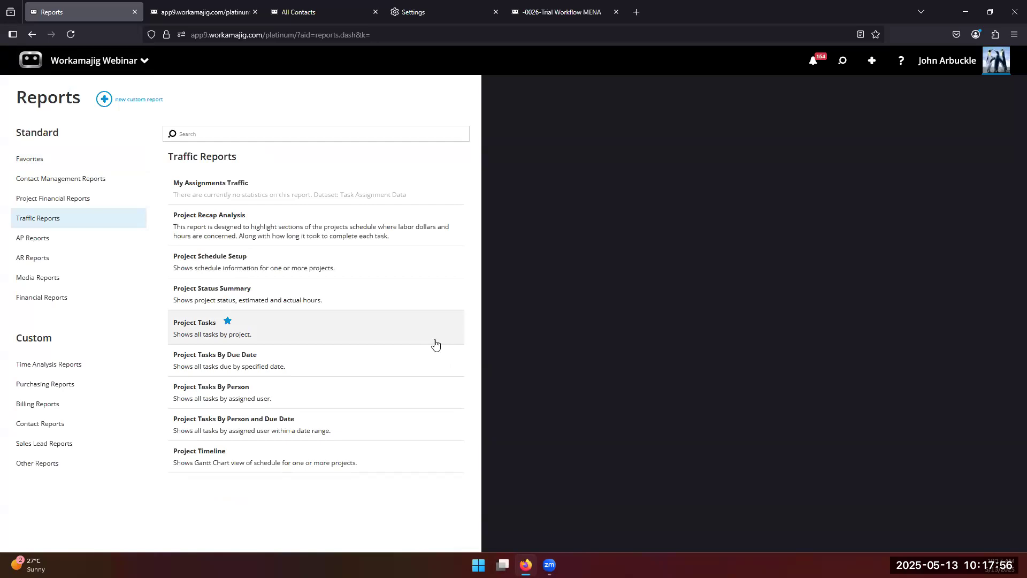
Look through the notifications, read the May 13, 2025 client invoice approval message, and close it.
left_click(814, 63)
scroll(797, 428, "down", 3)
scroll(784, 505, "down", 12)
scroll(766, 405, "up", 15)
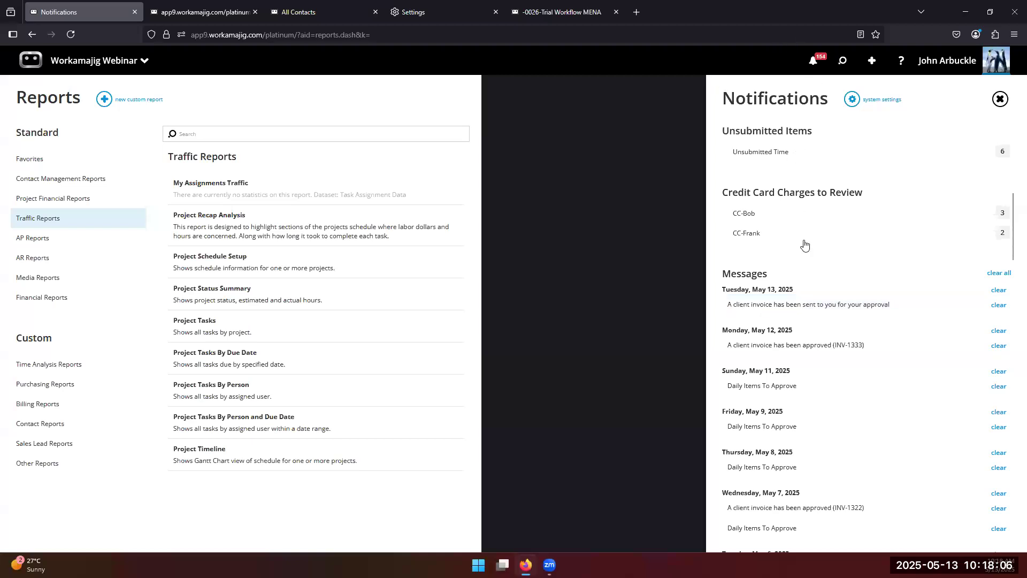
left_click(743, 304)
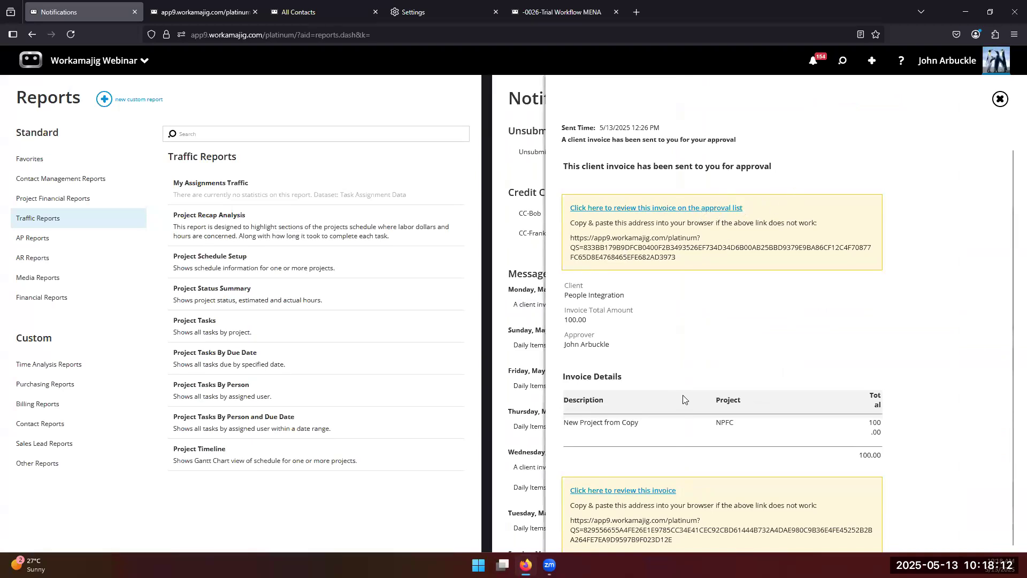
left_click(998, 100)
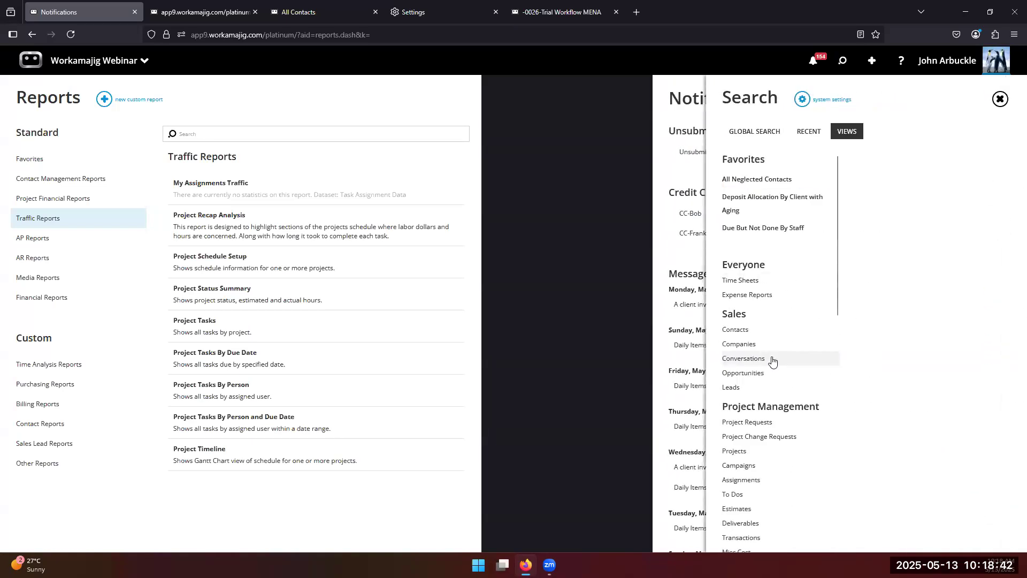
Show the recently opened items and the available views in Search, and dismiss the search.
left_click(808, 134)
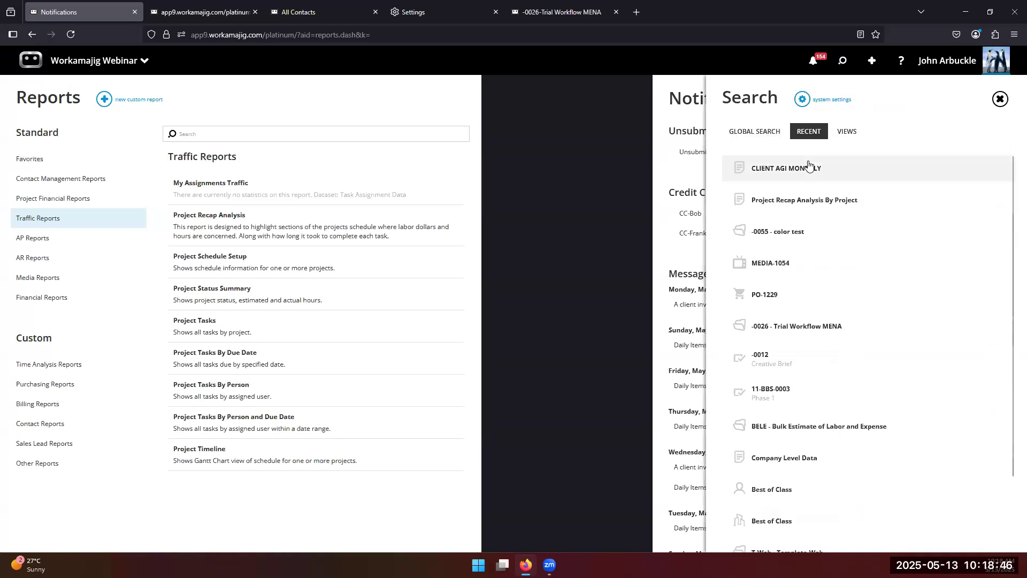
left_click(845, 134)
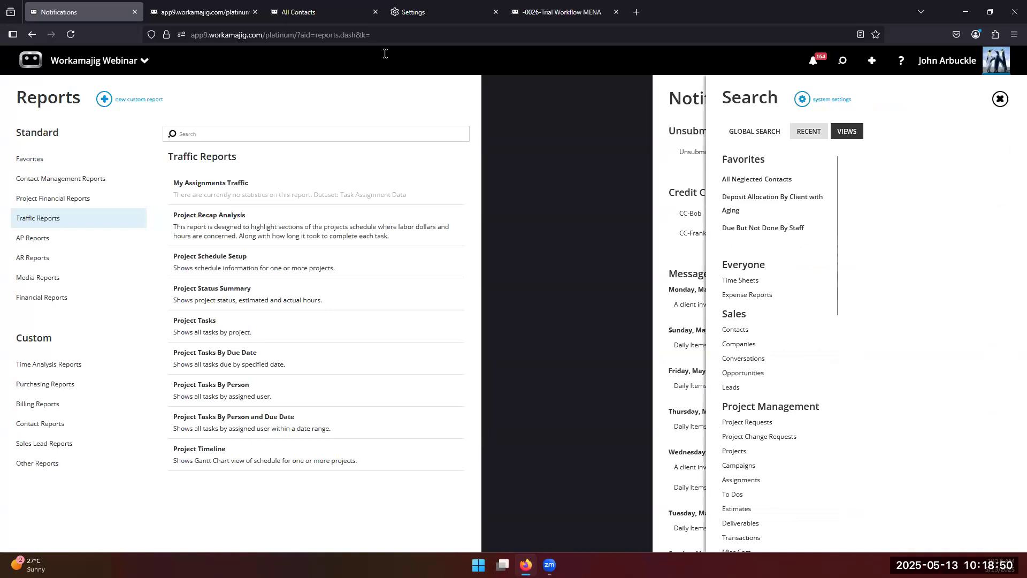
left_click(289, 102)
Go to the Projects list in the project manager section.
left_click(94, 68)
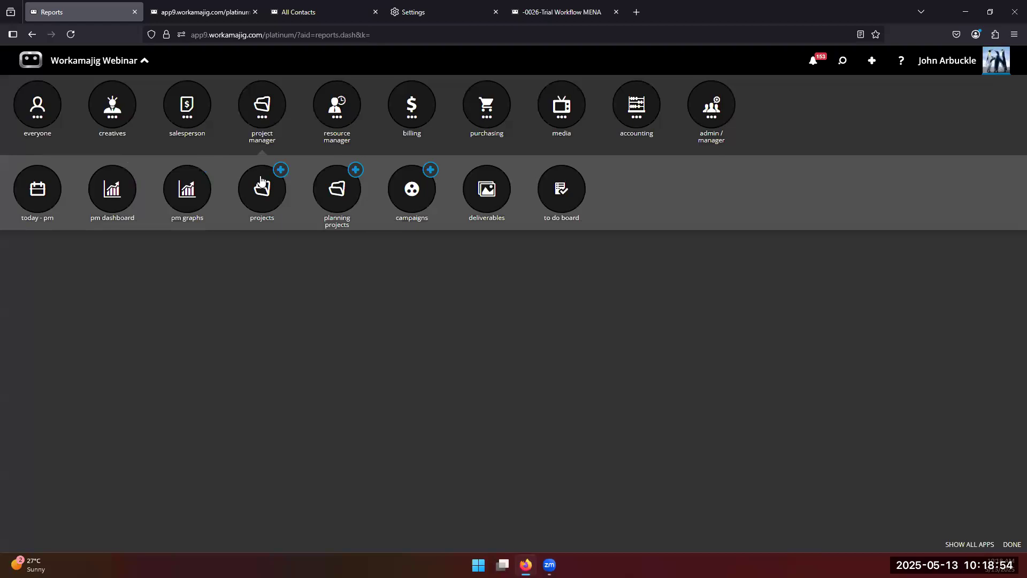
left_click(267, 210)
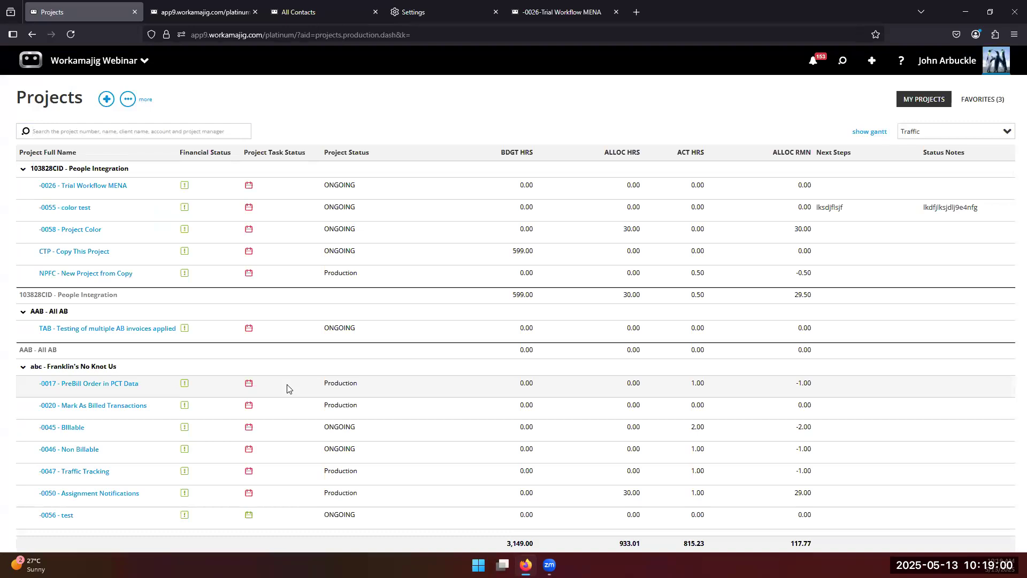
Switch the Projects list from the Traffic layout to the Closing Review layout.
left_click(1007, 132)
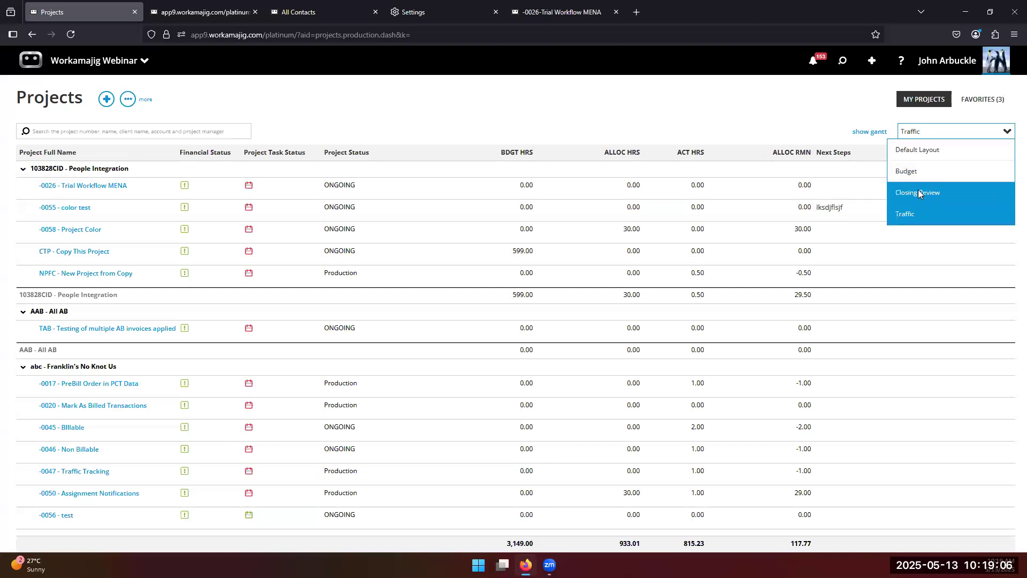
left_click(919, 193)
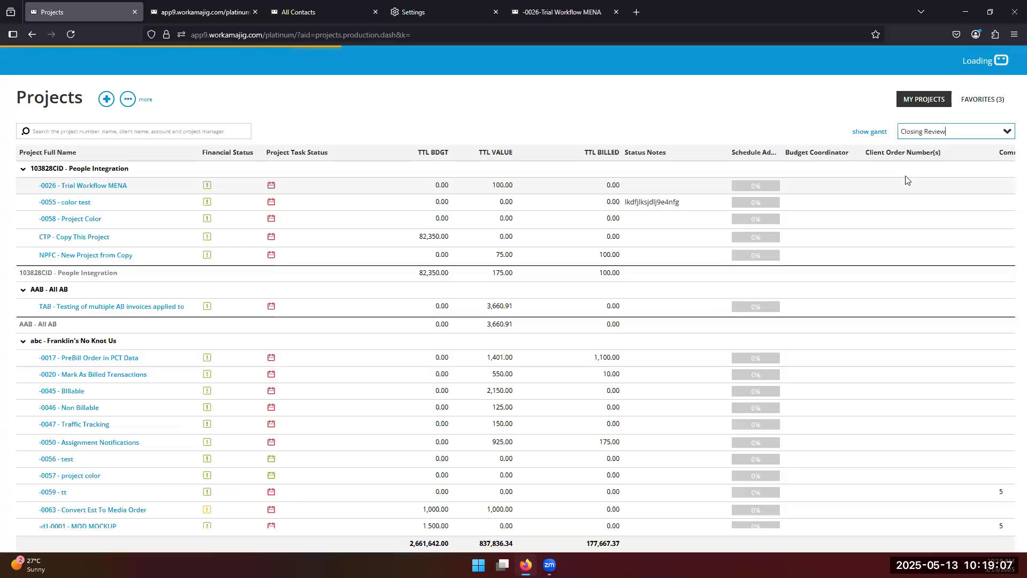
left_click(955, 133)
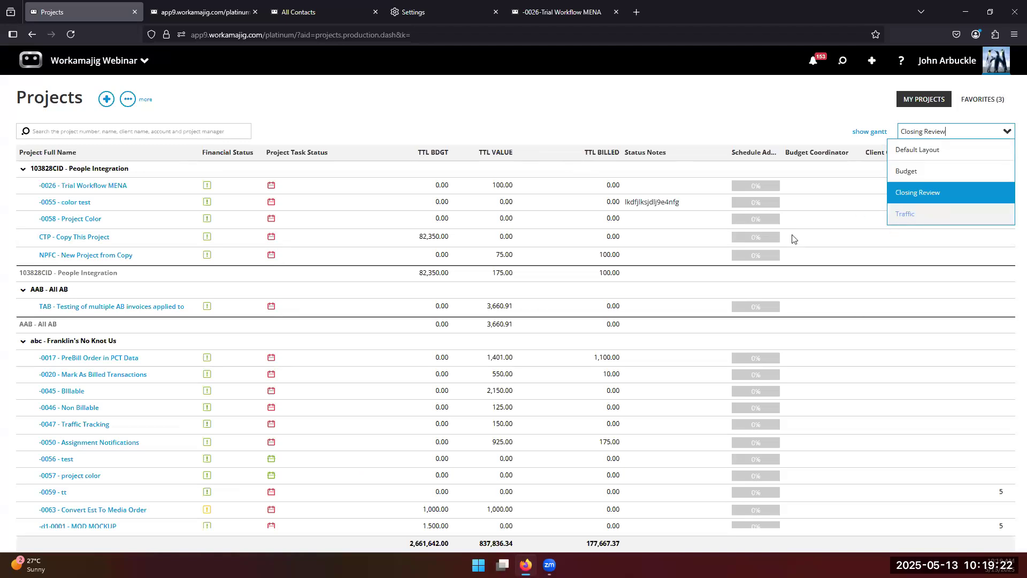
In the -0055 color test row, choose the first listed budget coordinator and fill in the client order number.
left_click(705, 205)
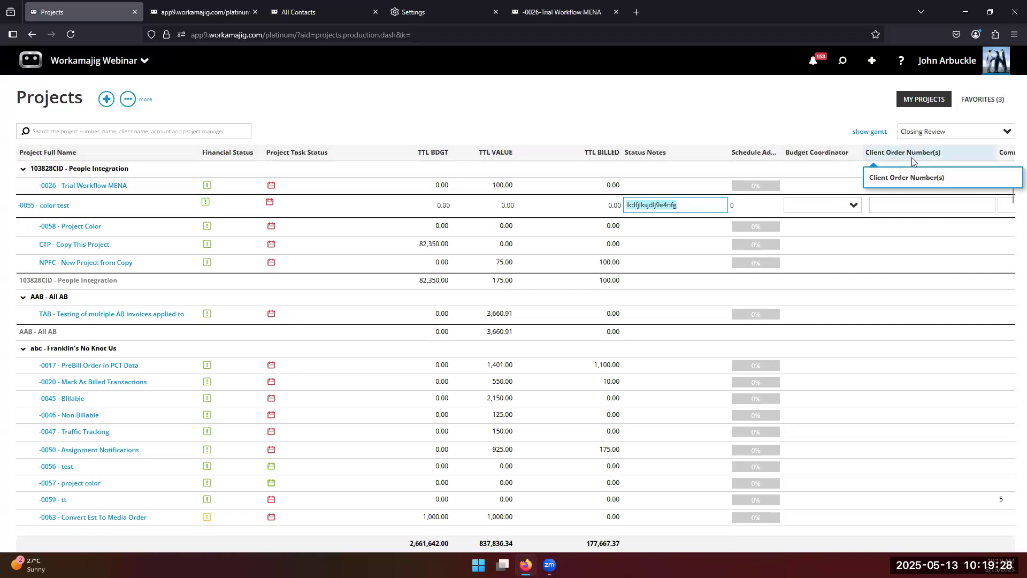
left_click(835, 205)
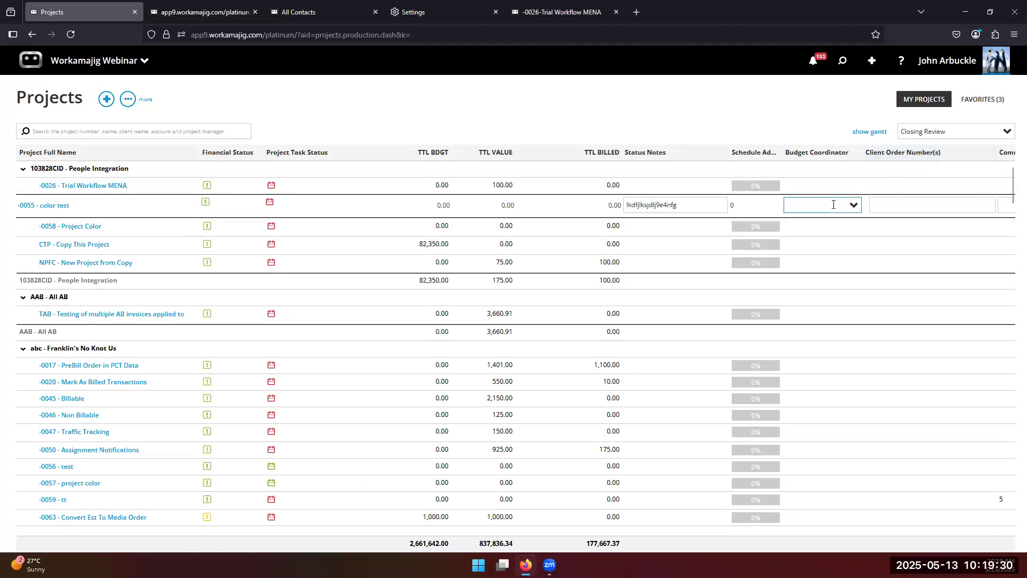
left_click(853, 205)
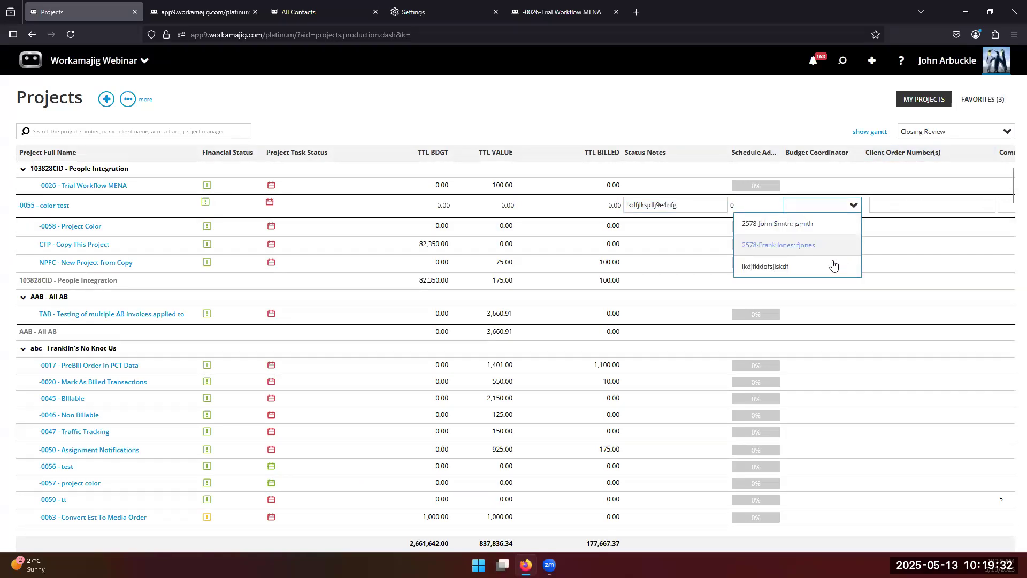
left_click(832, 225)
left_click(981, 210)
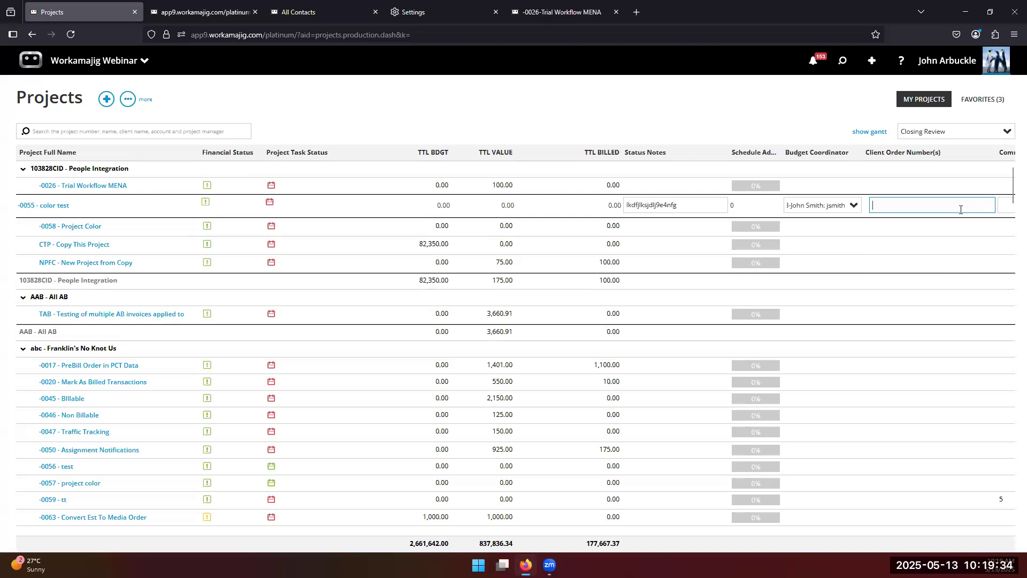
type("dgdfdg")
key("Tab")
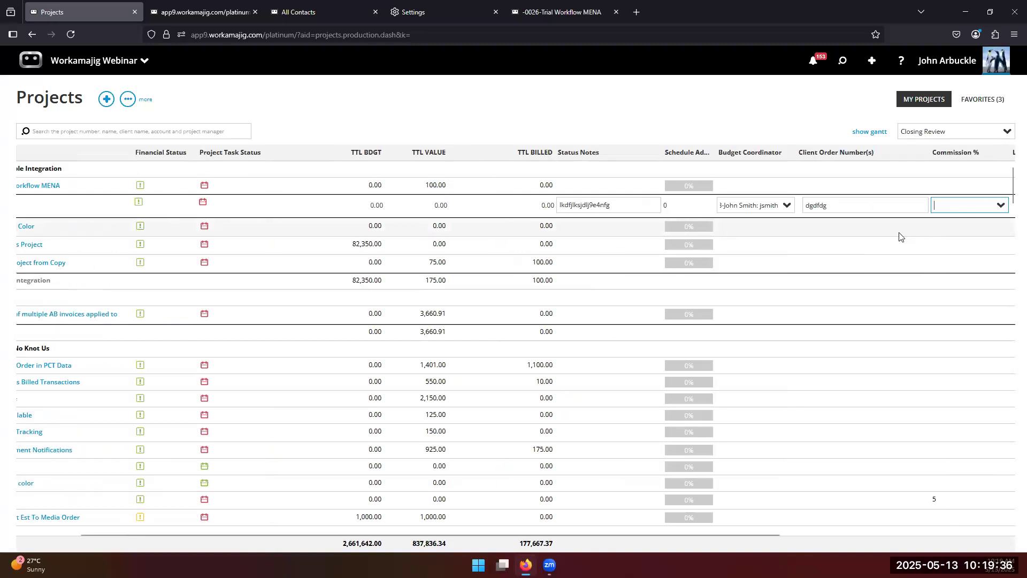
Set the color test project's commission percentage to 5 and leave the row so its edits are kept.
left_click(1000, 204)
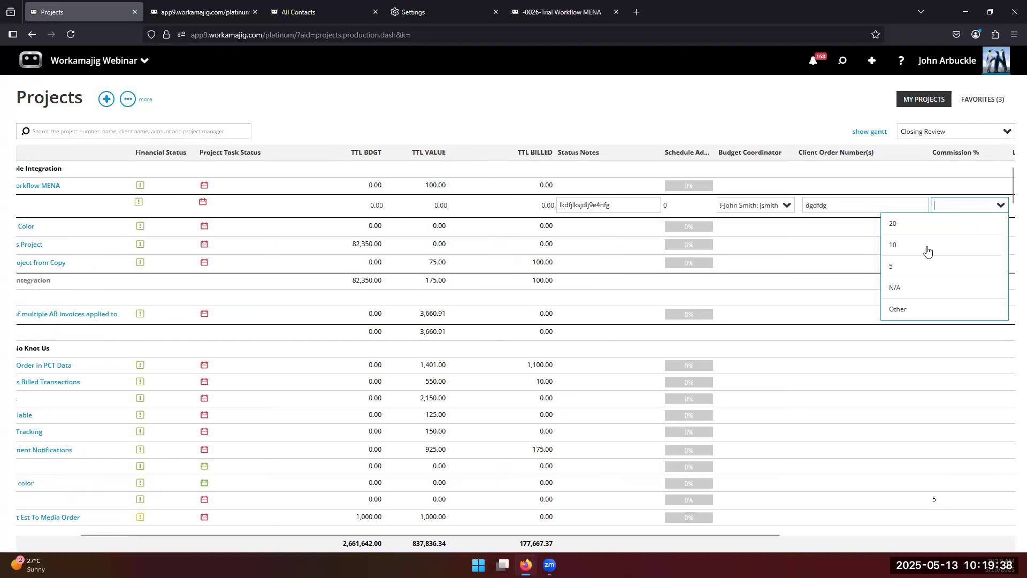
left_click(929, 253)
key("Tab")
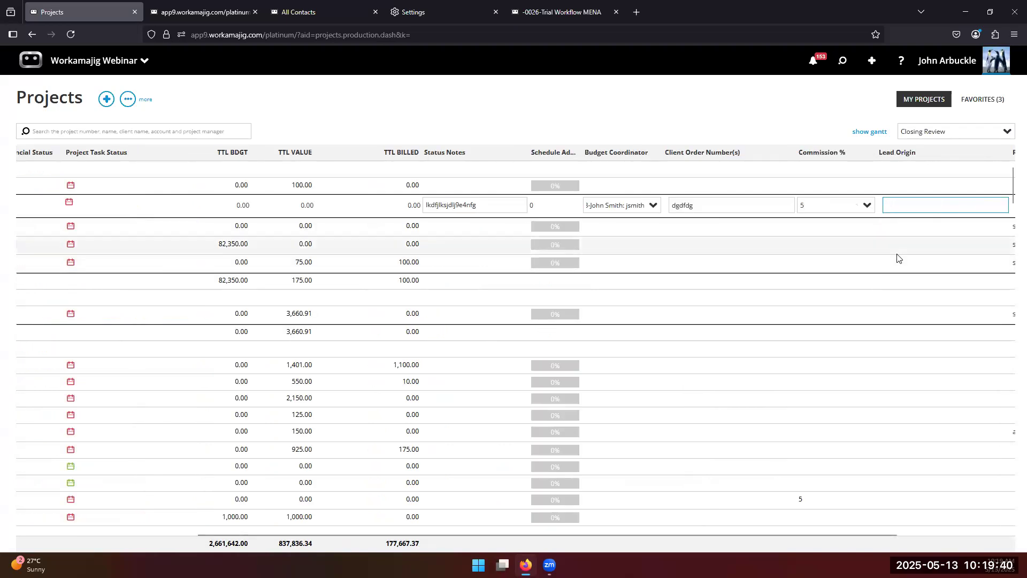
left_click(730, 262)
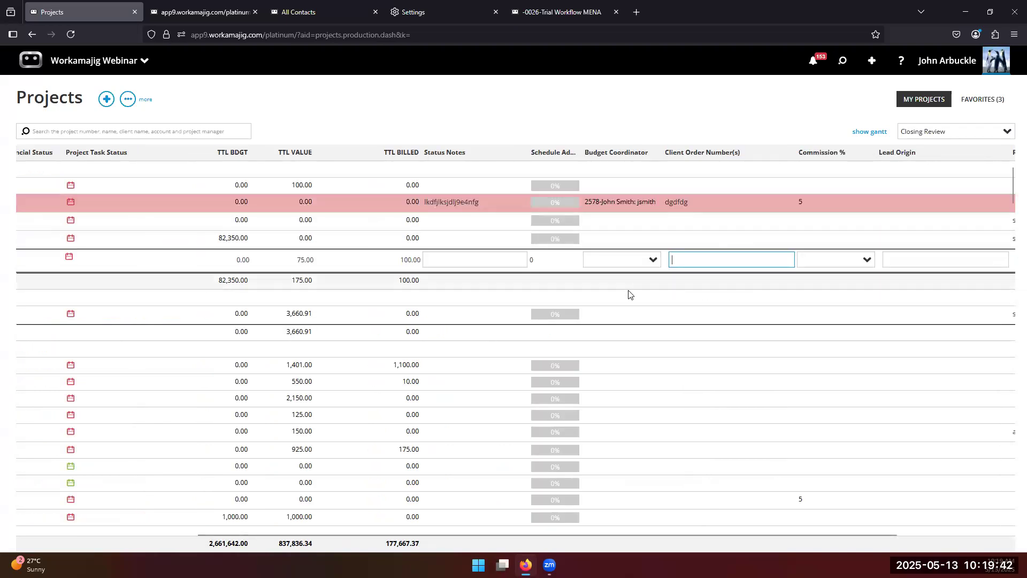
Open the -0055 color test project from the list and show its project team.
mouse_move(691, 529)
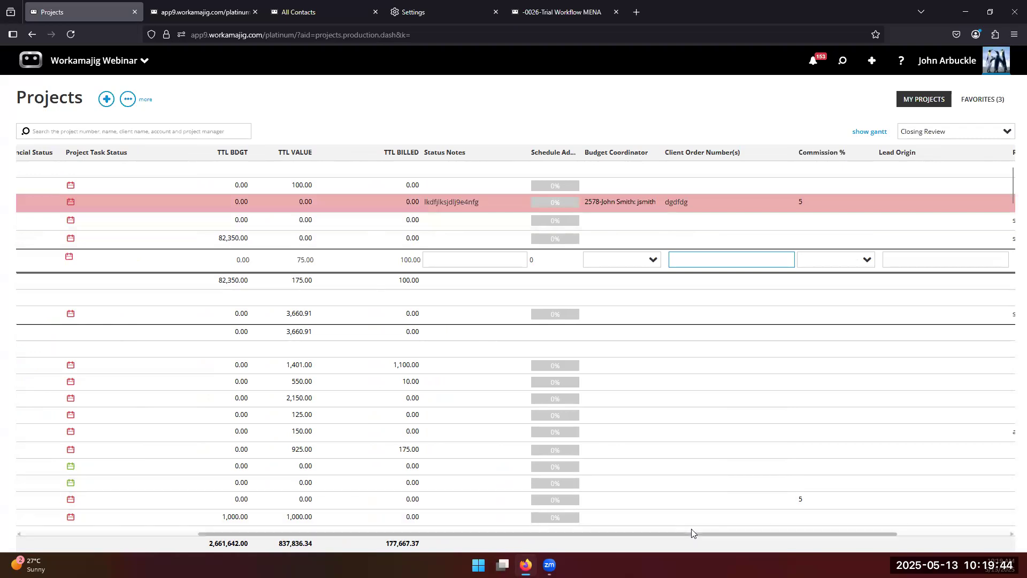
left_click_drag(702, 533, 322, 522)
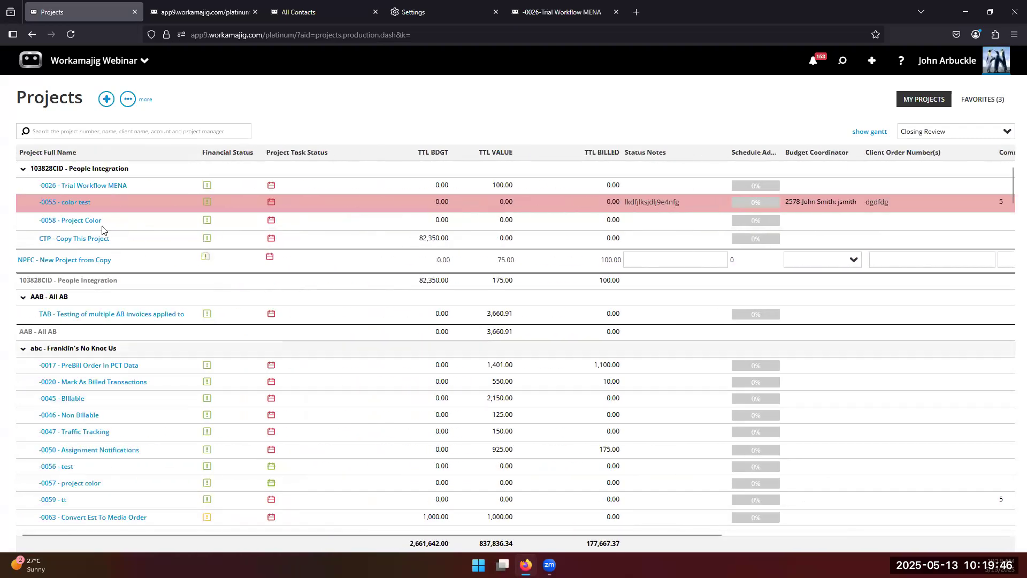
left_click(76, 202)
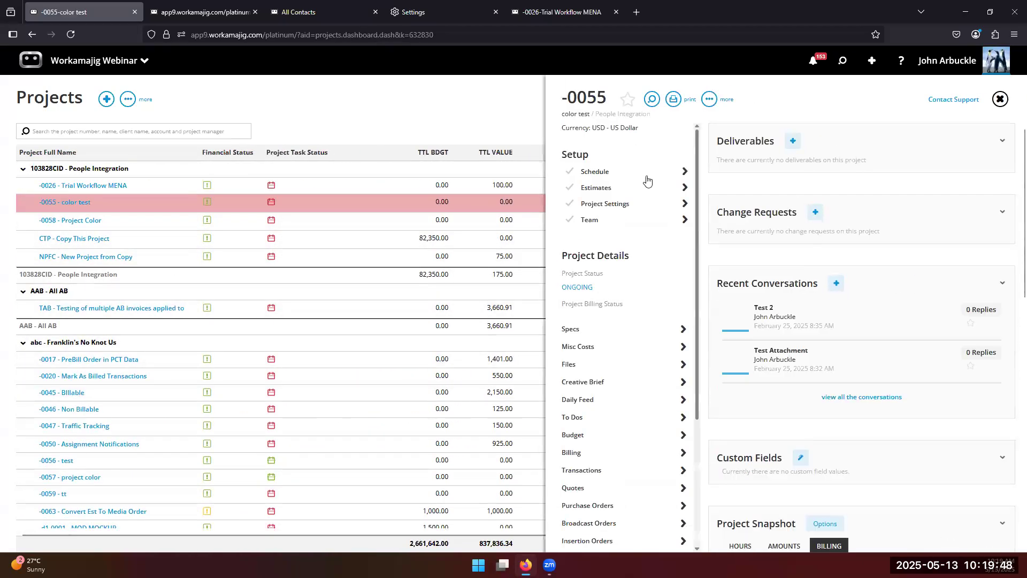
left_click(628, 215)
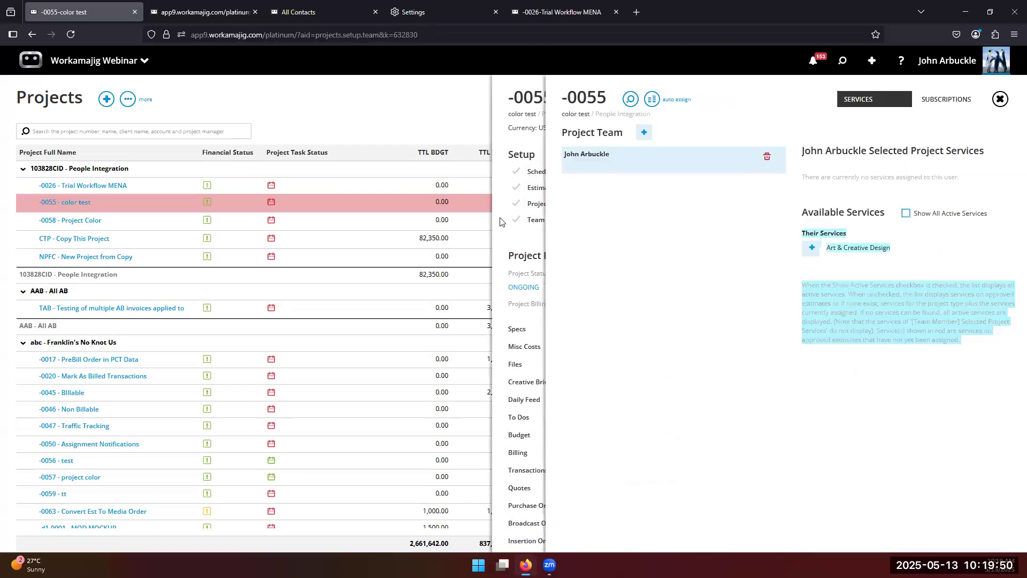
Review the Project, Schedule and Accounting pages of the project's settings, and close the layered screens back to the Projects list.
left_click(539, 206)
left_click(616, 212)
scroll(738, 375, "down", 5)
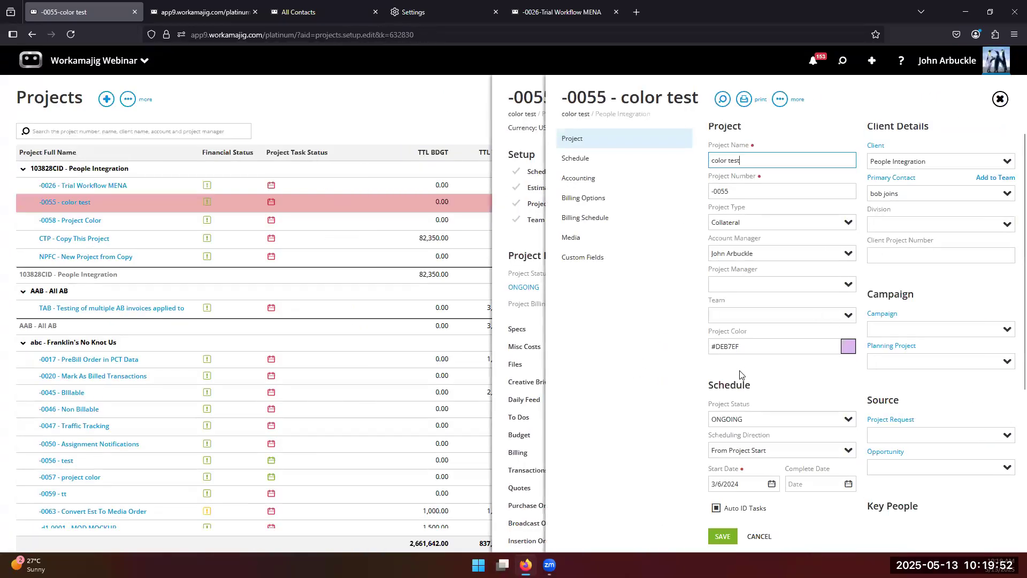
left_click(624, 161)
scroll(770, 346, "down", 3)
scroll(766, 340, "up", 3)
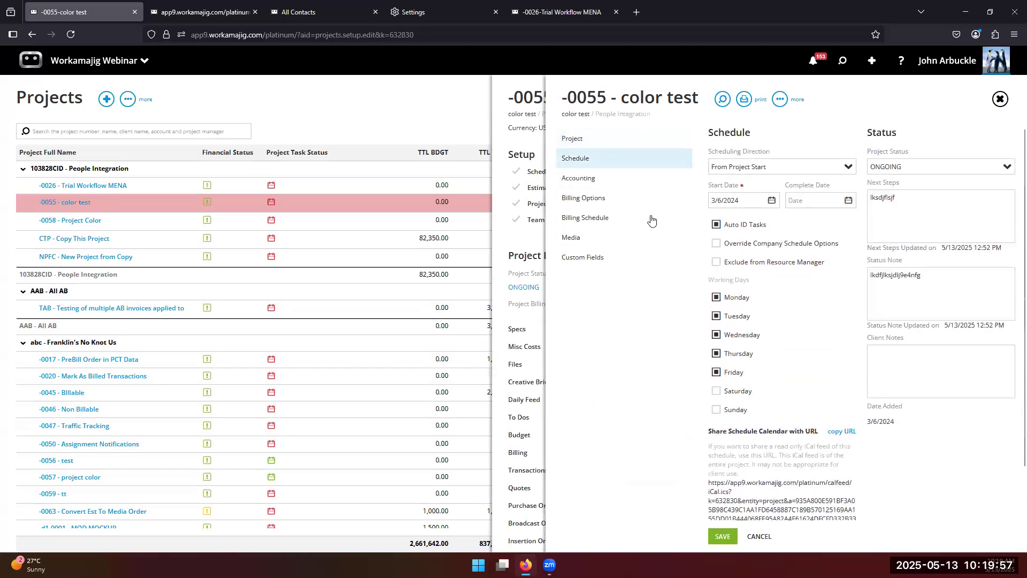
left_click(601, 182)
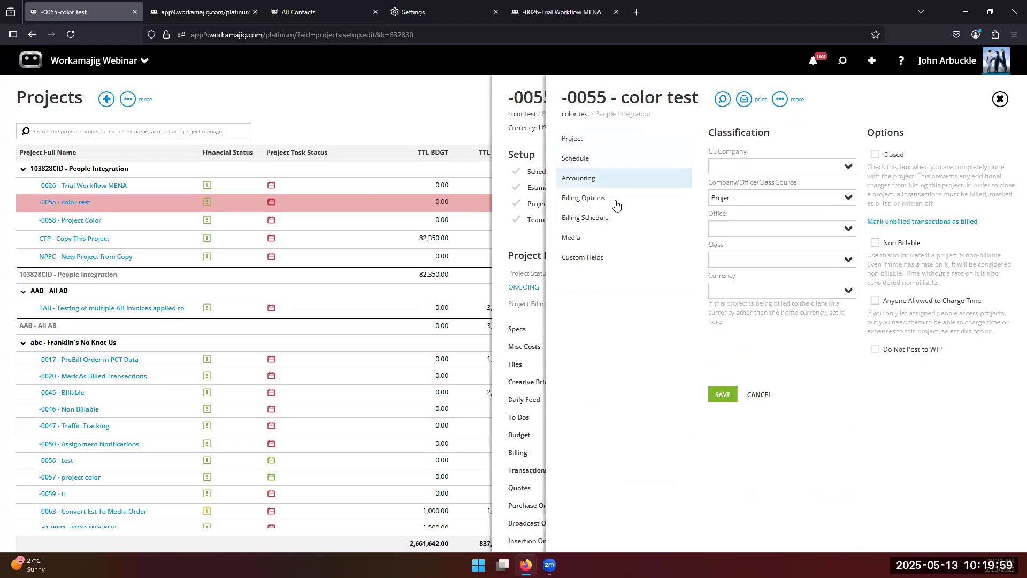
left_click(1000, 99)
left_click(468, 172)
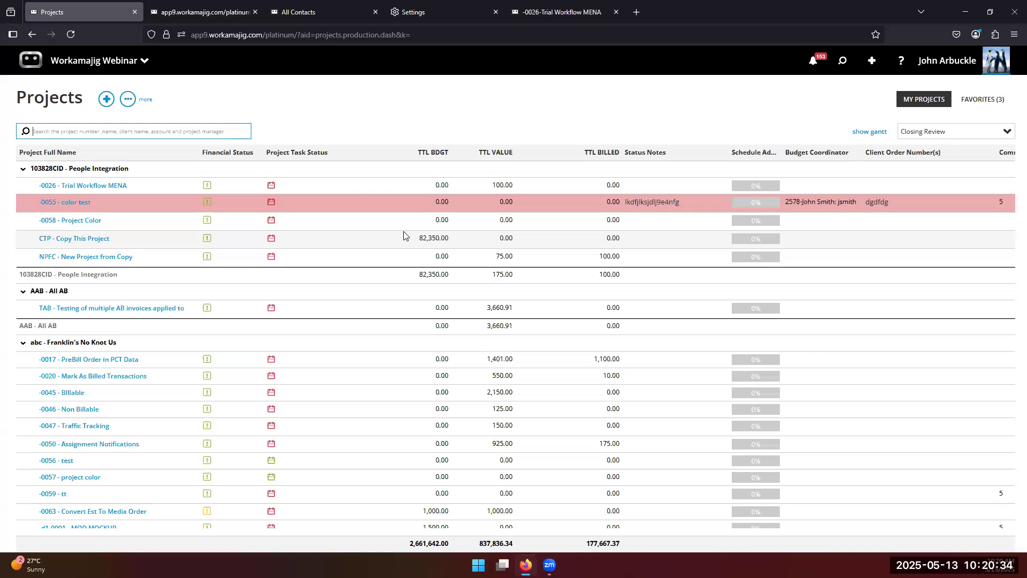
Open youtube.com in a new browser tab.
left_click(637, 9)
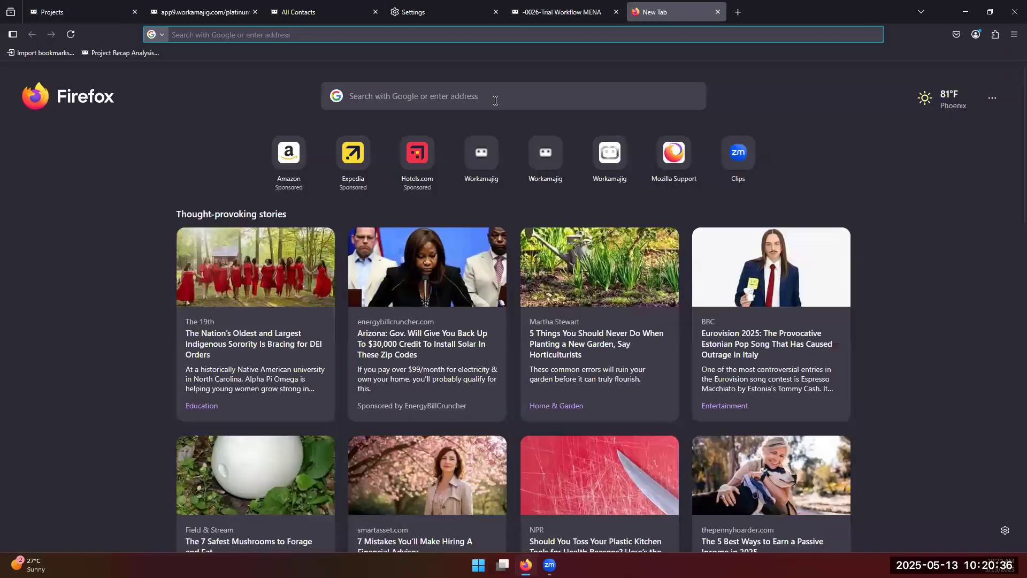
type("you")
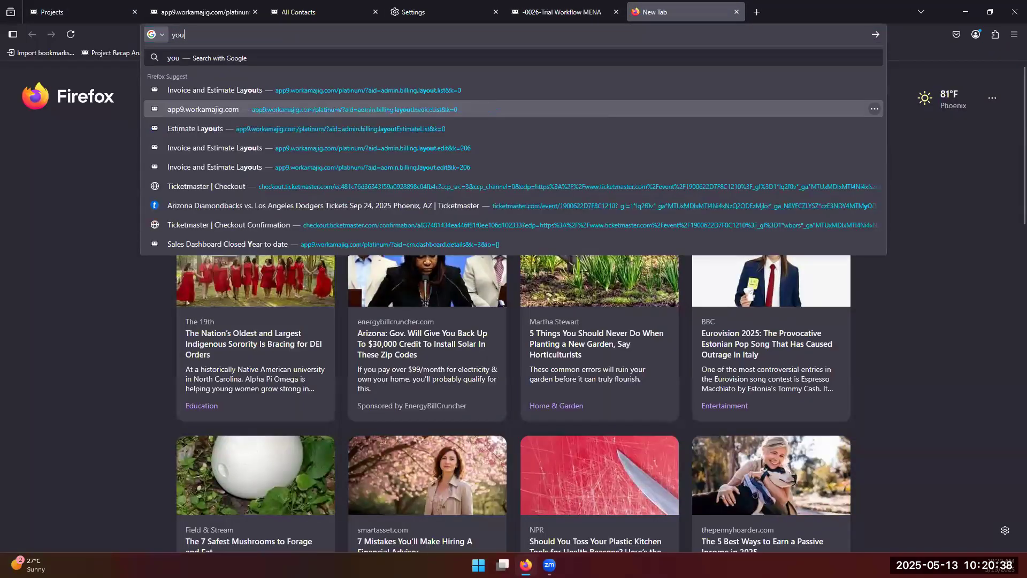
type("tube.com")
key("Return")
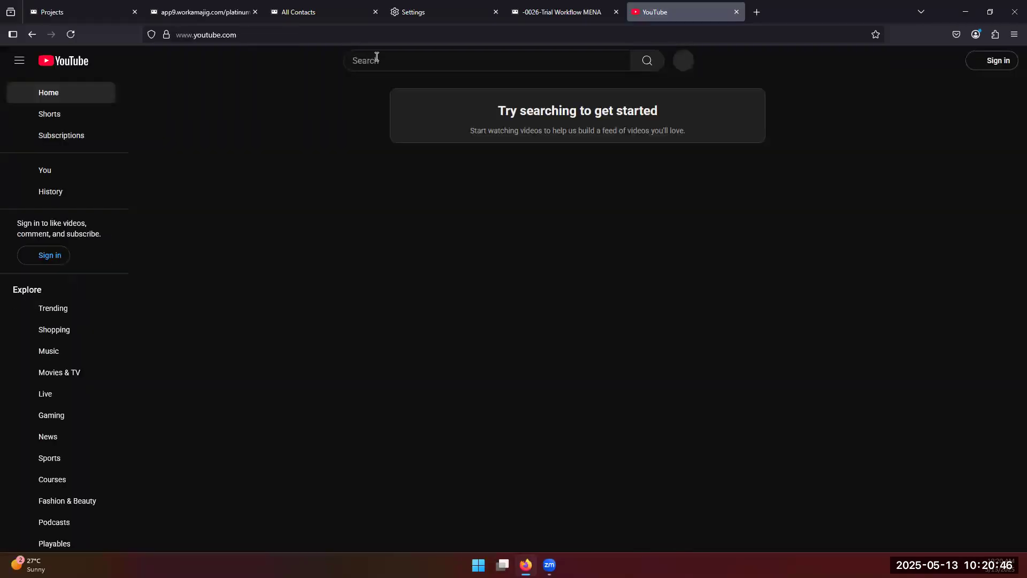
Search YouTube for "workamajig" and look through the results.
left_click(379, 58)
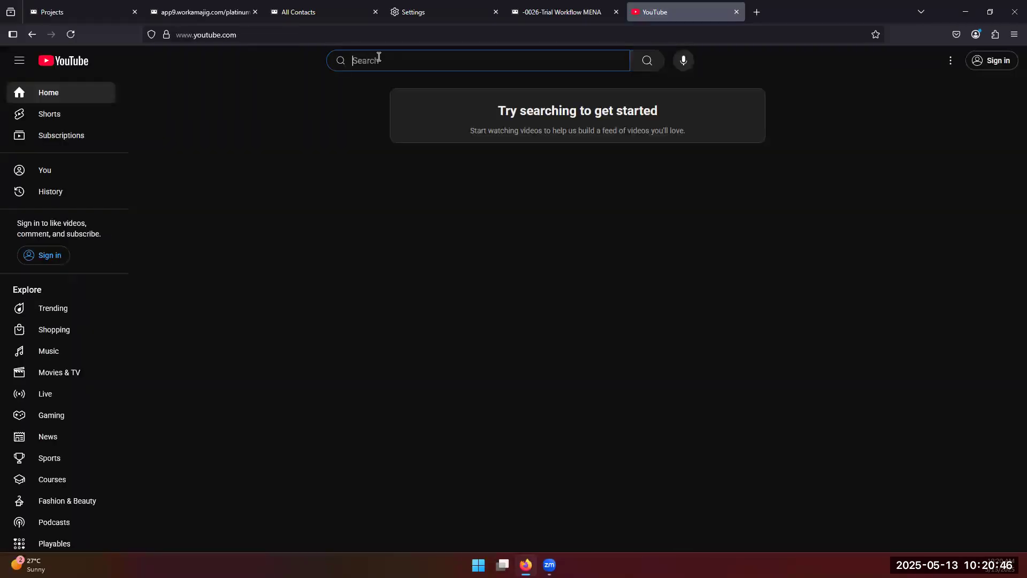
type("workamajig")
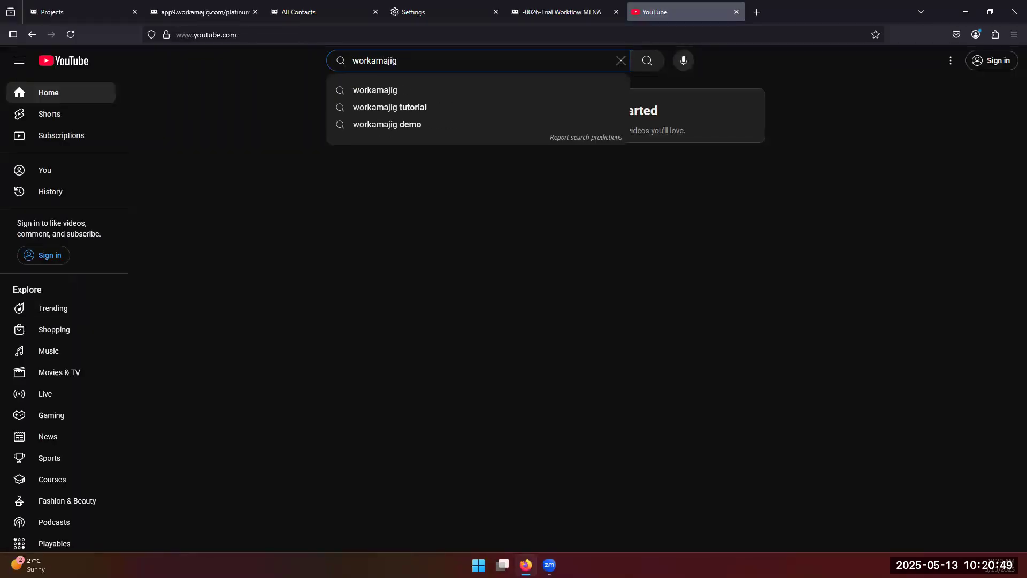
key("Return")
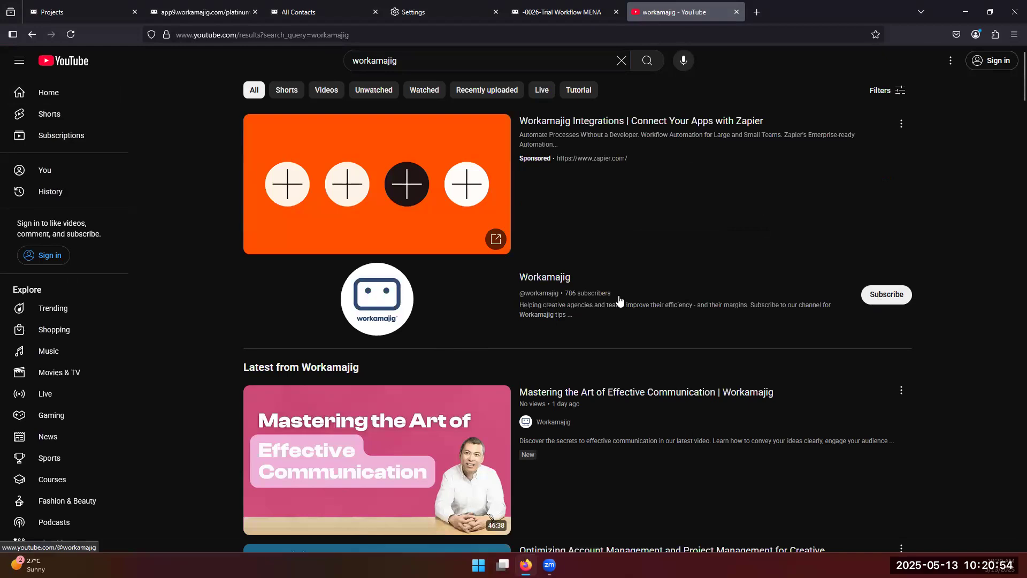
scroll(542, 300, "down", 9)
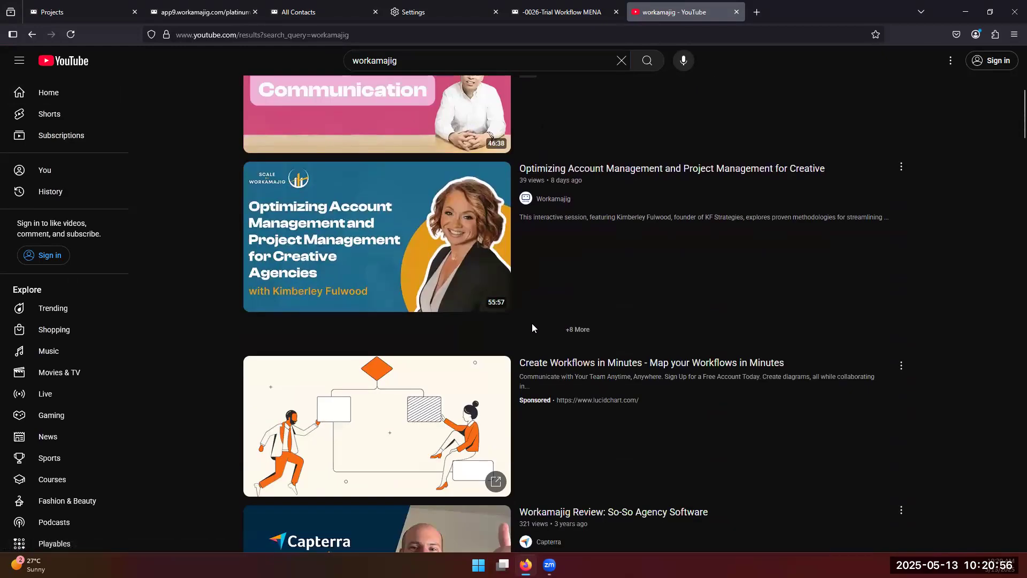
scroll(451, 259, "up", 5)
scroll(451, 259, "up", 4)
Go to the Workamajig channel and look over its home page.
left_click(546, 296)
scroll(452, 301, "down", 5)
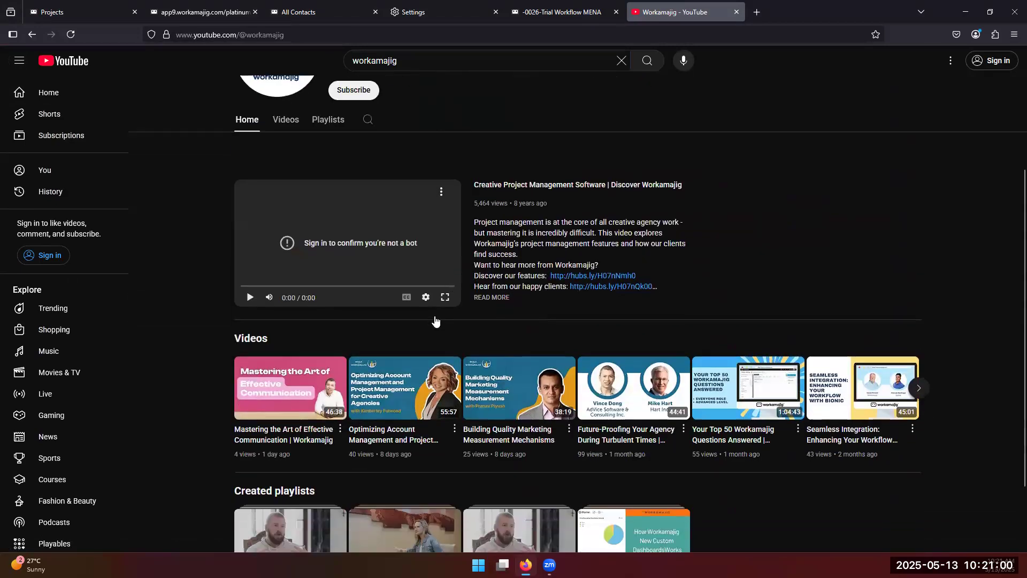
scroll(293, 356, "up", 4)
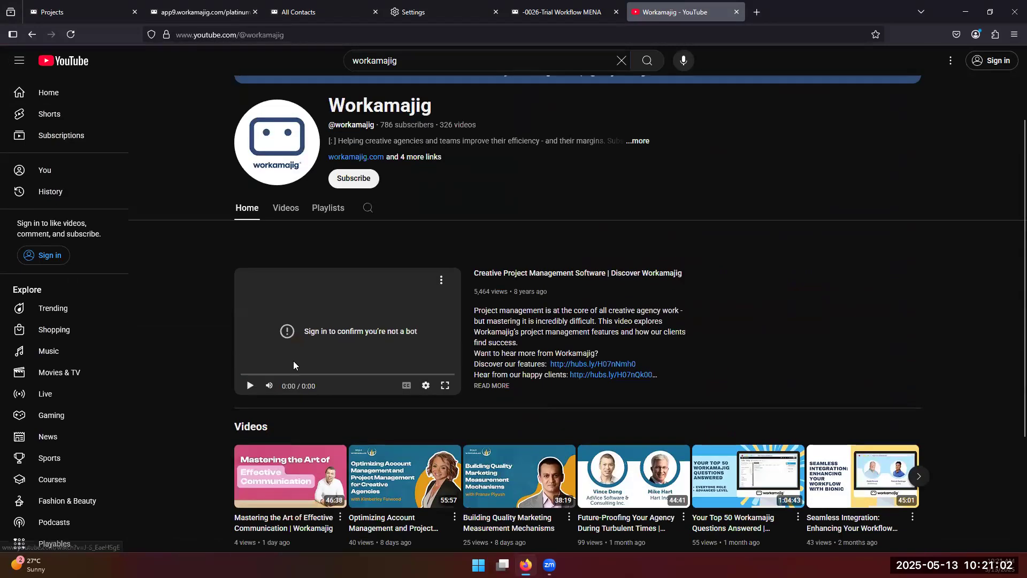
scroll(342, 326, "down", 1)
scroll(317, 280, "up", 1)
Show all videos of the Workamajig channel and look through the latest webinars.
left_click(285, 256)
scroll(287, 384, "down", 7)
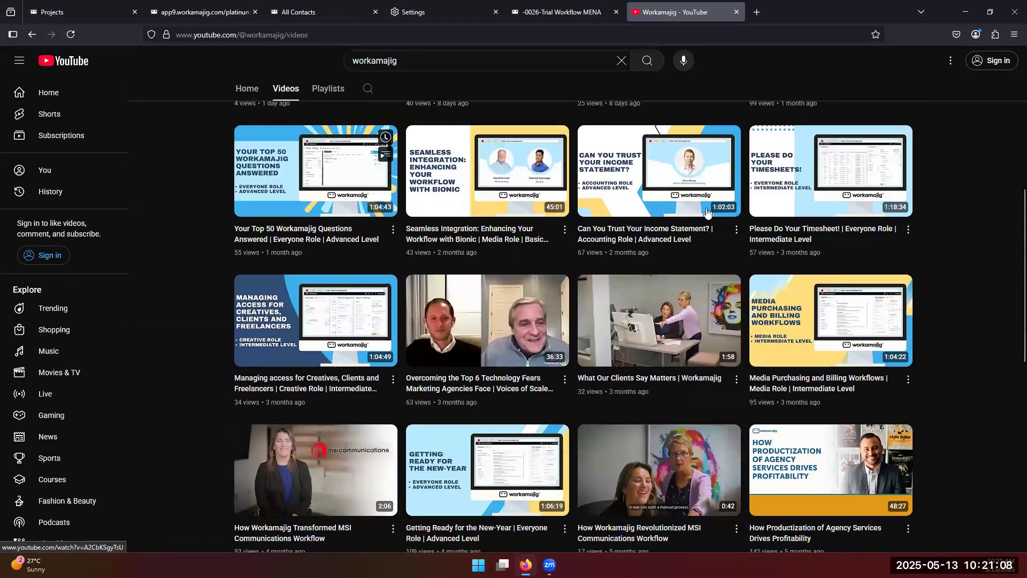
scroll(476, 379, "up", 1)
scroll(476, 379, "up", 8)
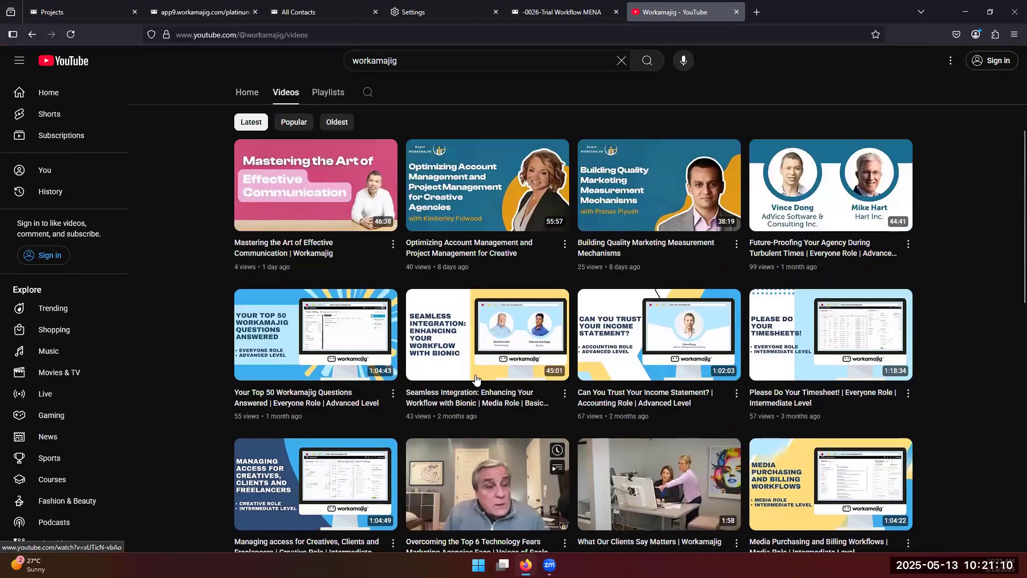
scroll(468, 363, "up", 1)
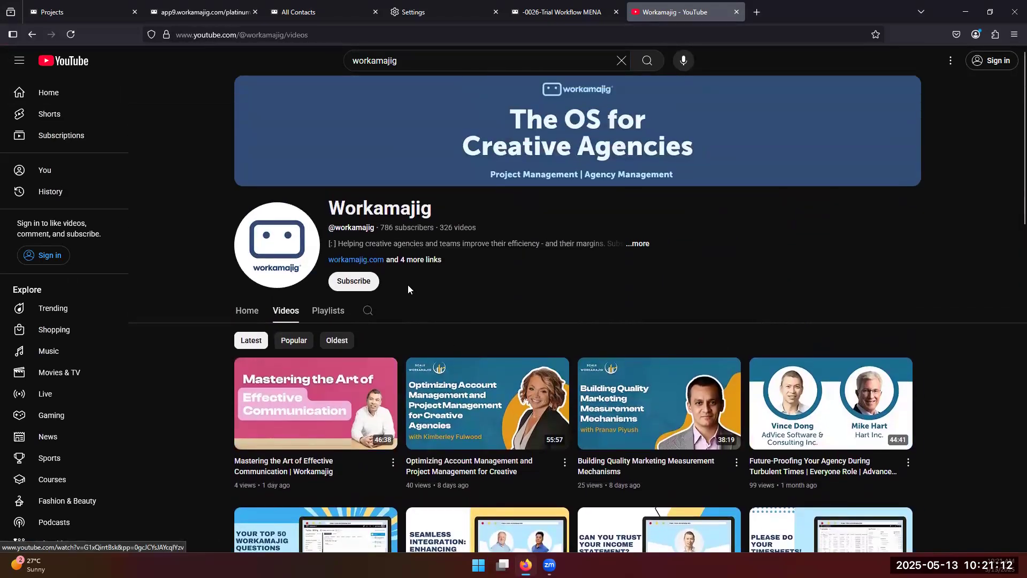